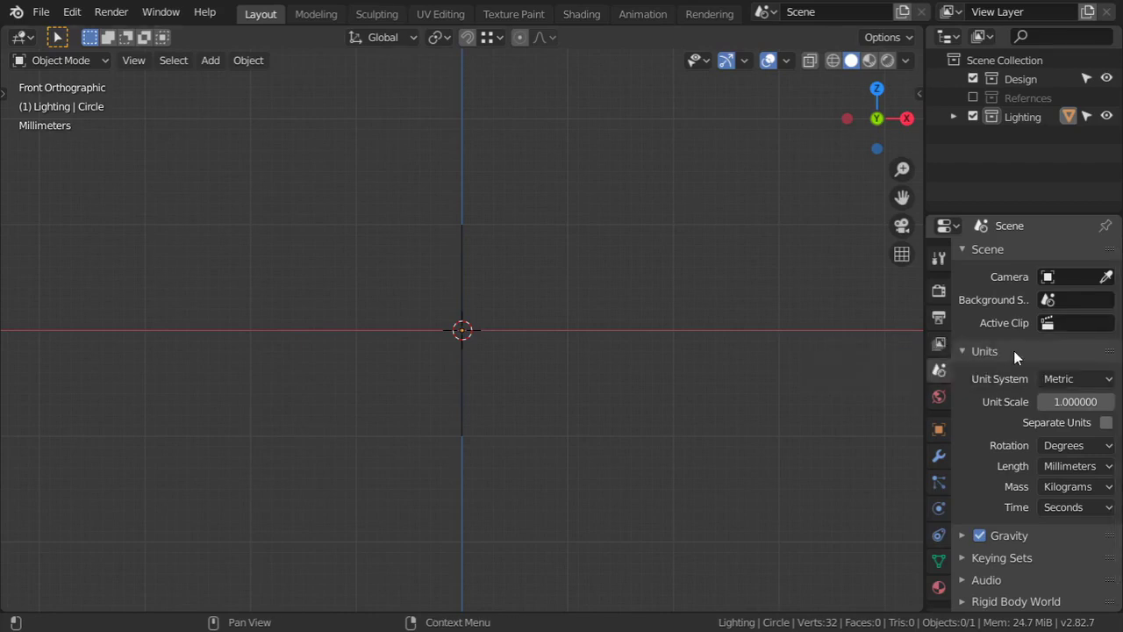
Step: Examine the selected circle in an enlarged perspective view together with the viewport's clip start and end settings
{"action": "left_click", "coordinate": [461, 297]}
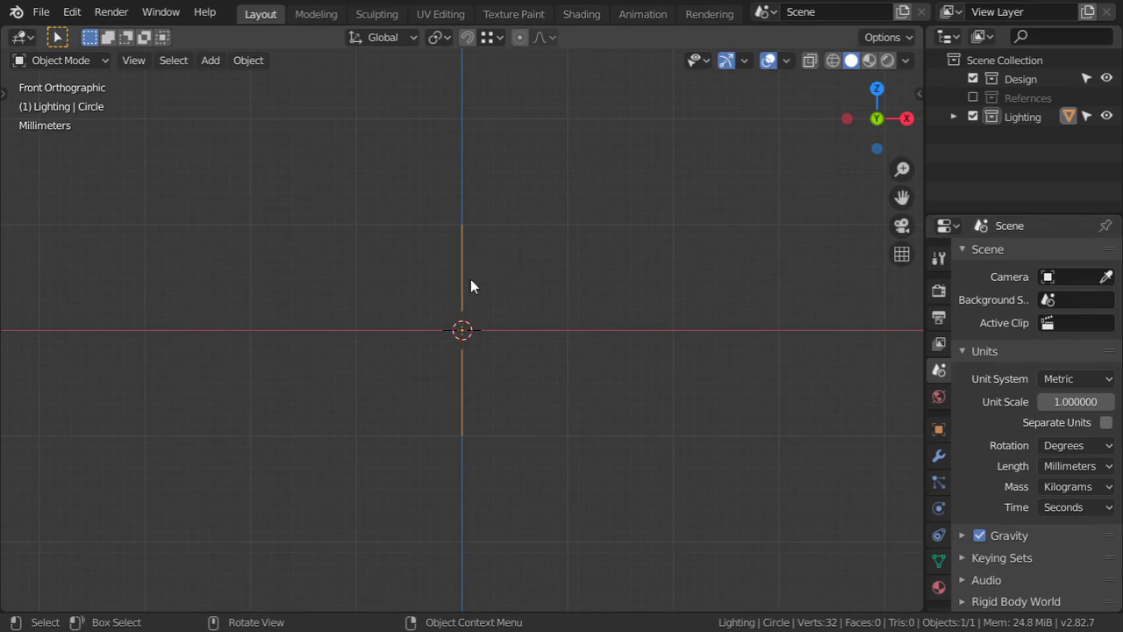
{"action": "key", "text": "ctrl+space"}
{"action": "middle_click_drag", "start_coordinate": [514, 283], "coordinate": [571, 312]}
{"action": "key", "text": "n"}
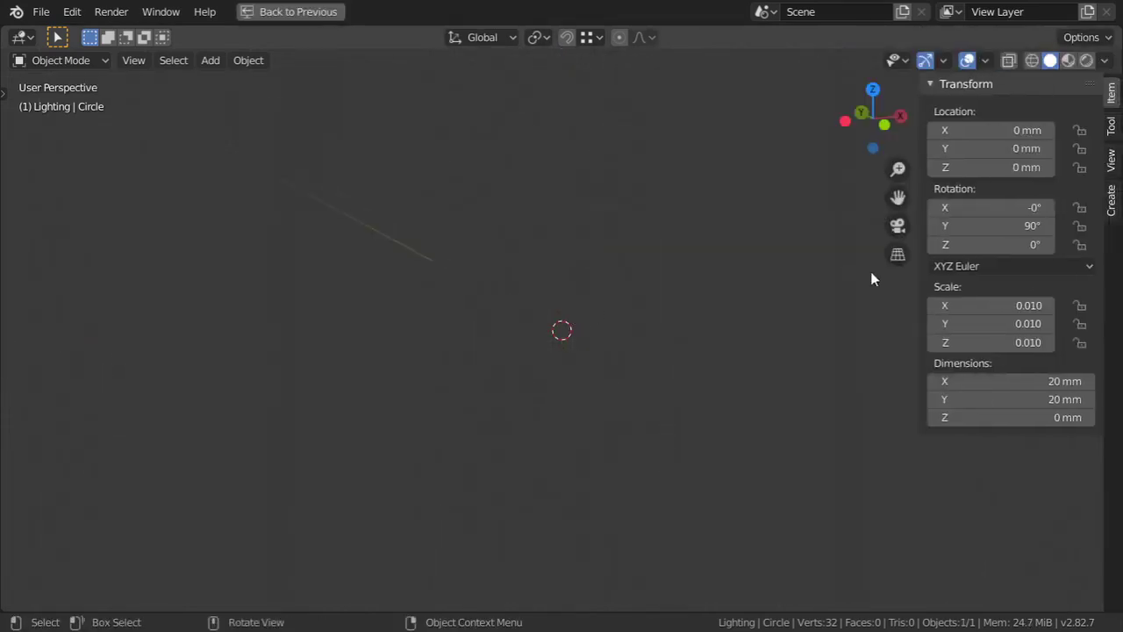
{"action": "left_click", "coordinate": [1110, 160]}
{"action": "left_click_drag", "start_coordinate": [1045, 131], "coordinate": [667, 263]}
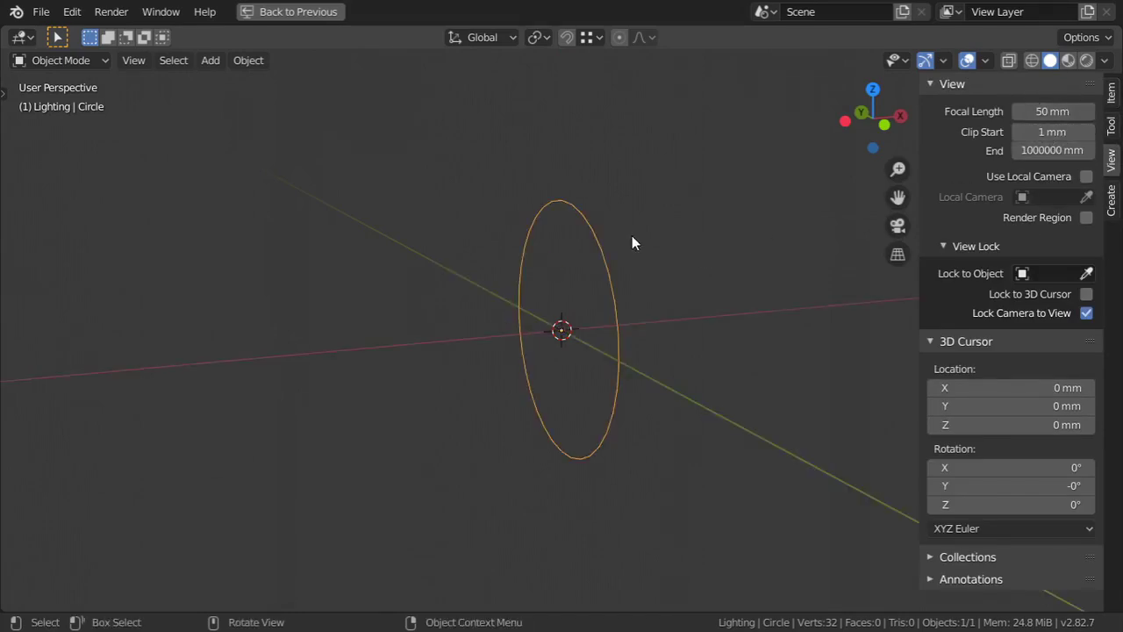
Step: Delete the circle from the Lighting collection and restore the normal workspace layout
{"action": "key", "text": "n"}
{"action": "key", "text": "x"}
{"action": "left_click", "coordinate": [613, 286]}
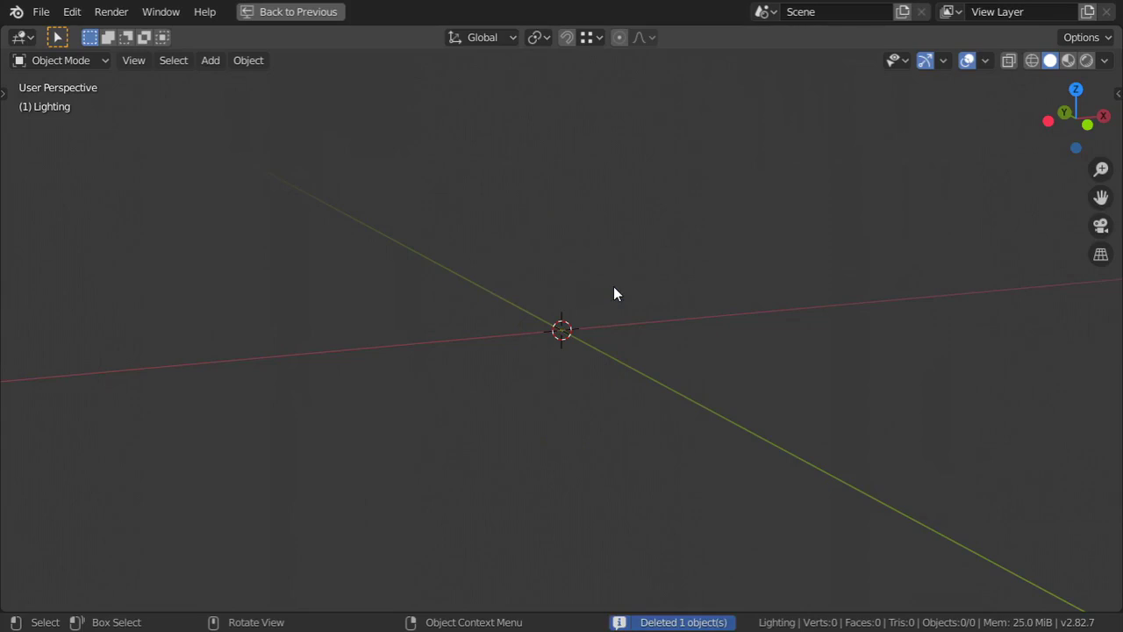
{"action": "key", "text": "ctrl+space"}
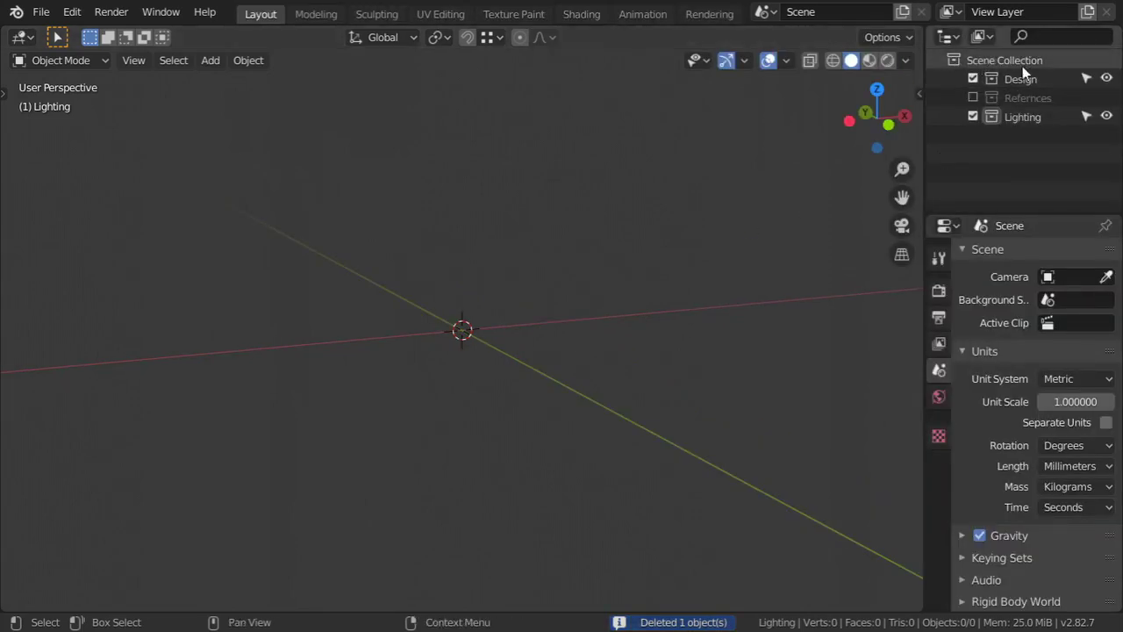
Step: Save the current scene setup as the default startup file
{"action": "left_click", "coordinate": [41, 13]}
{"action": "mouse_move", "coordinate": [180, 359]}
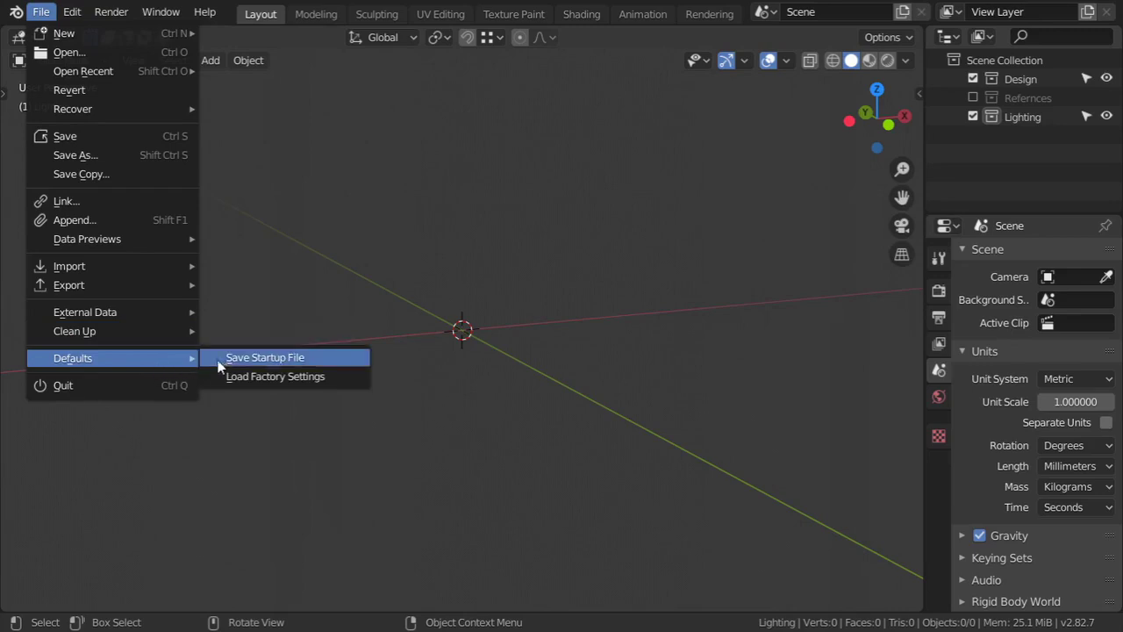
{"action": "left_click", "coordinate": [249, 357]}
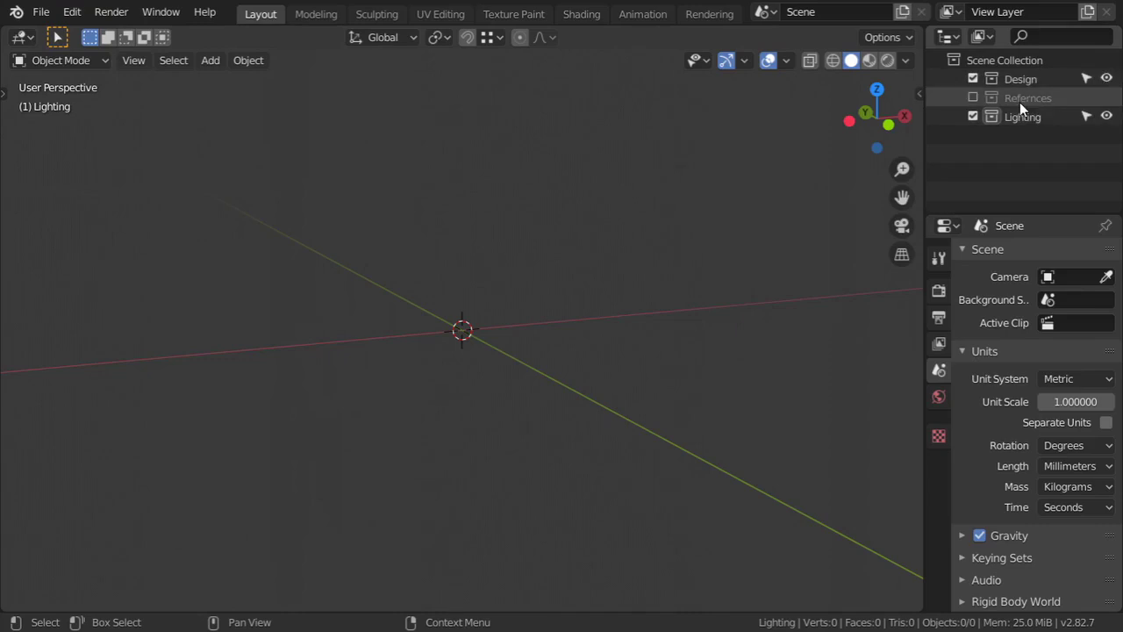
Step: Inspect the image in the Refernces collection, and exclude the Lighting and Refernces collections from the view layer
{"action": "left_click", "coordinate": [969, 96]}
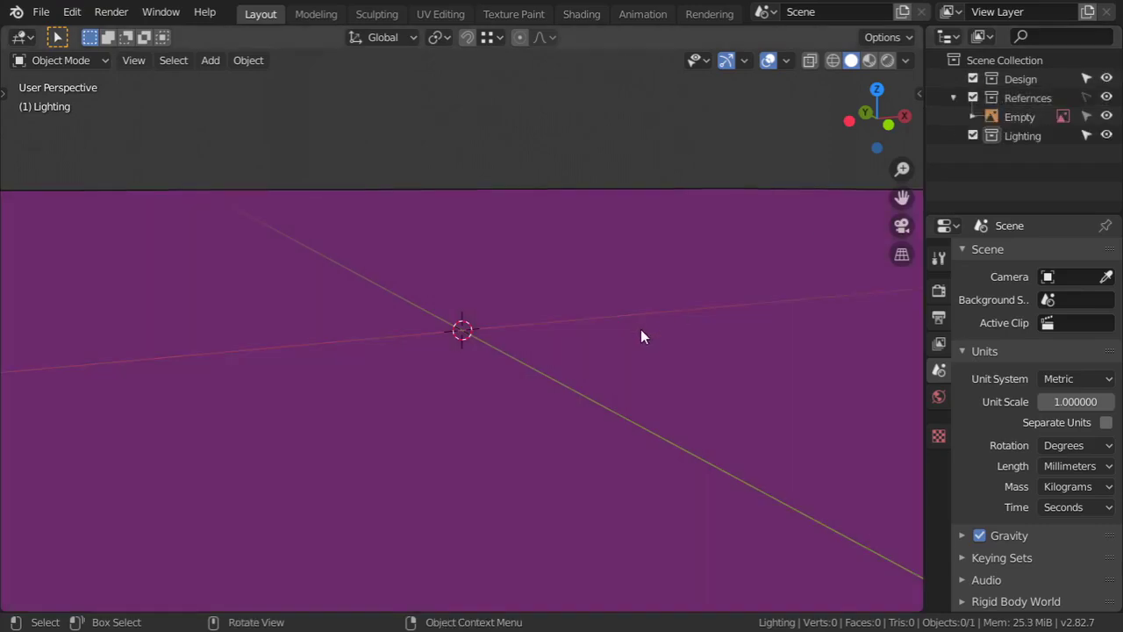
{"action": "left_click", "coordinate": [956, 97]}
{"action": "right_click", "coordinate": [962, 136]}
{"action": "mouse_move", "coordinate": [835, 192]}
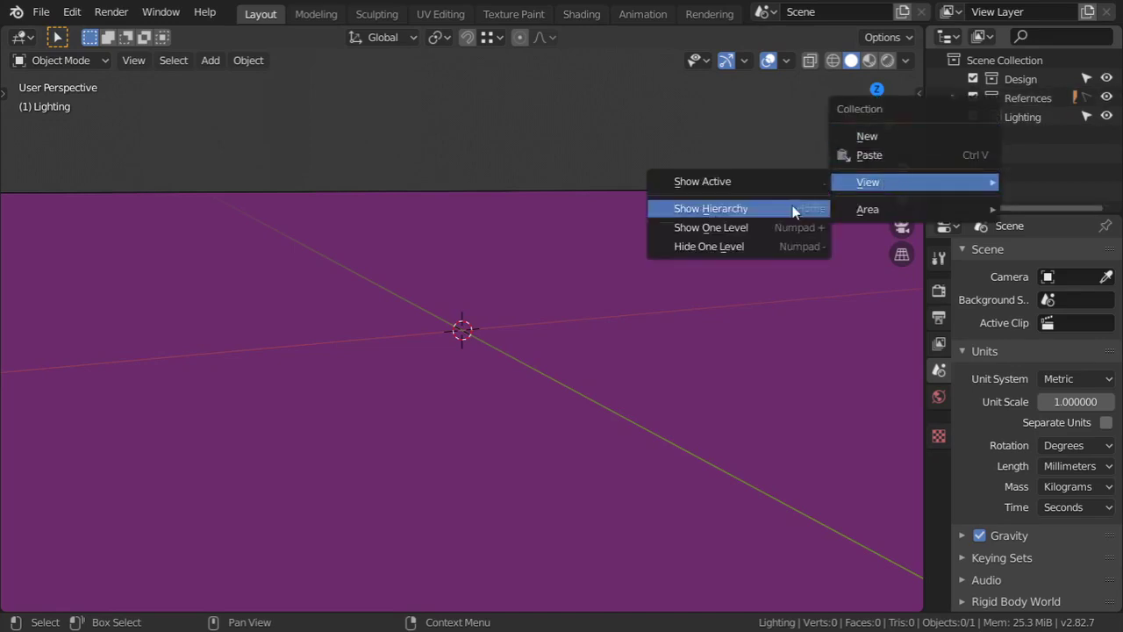
{"action": "scroll", "coordinate": [618, 251], "scroll_direction": "down", "scroll_amount": 8}
{"action": "middle_click_drag", "start_coordinate": [599, 285], "coordinate": [583, 343]}
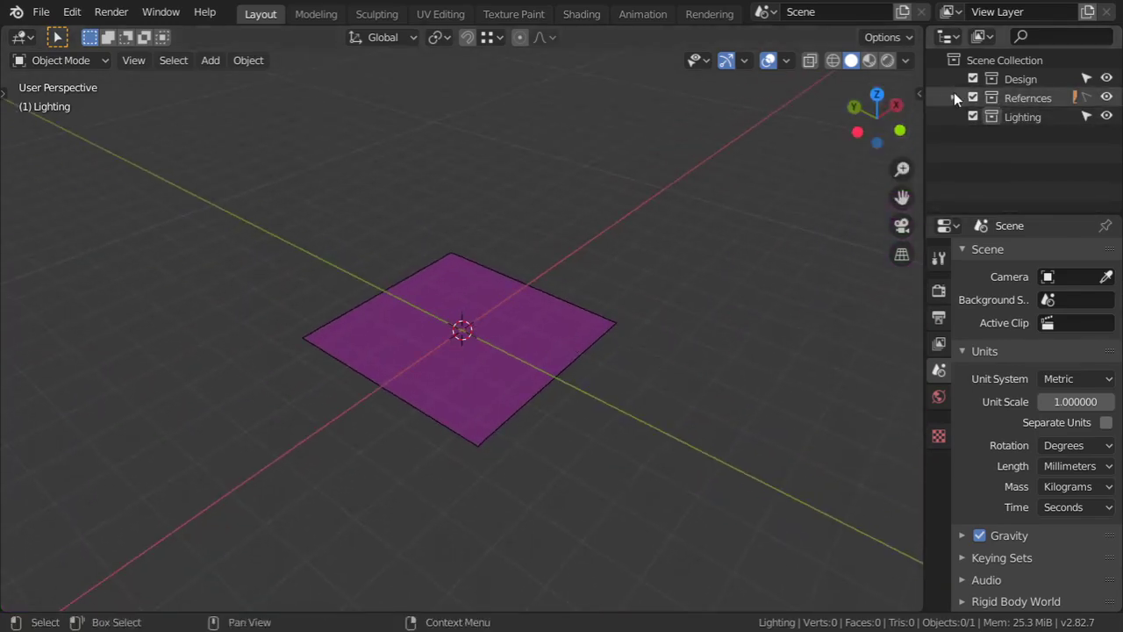
{"action": "left_click", "coordinate": [972, 116]}
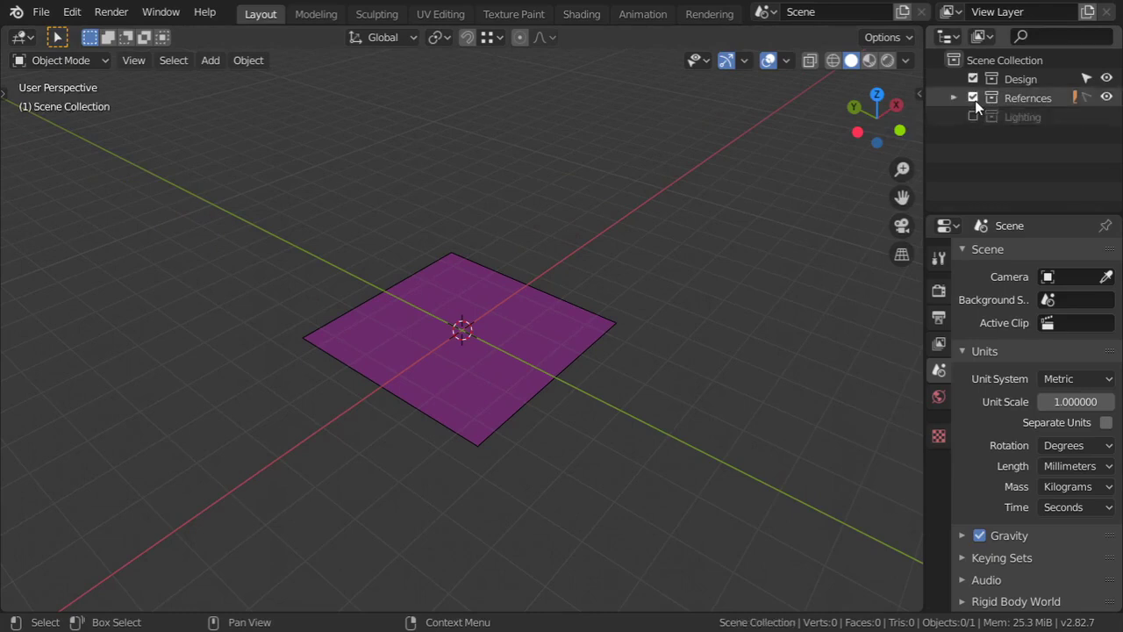
{"action": "left_click", "coordinate": [972, 97]}
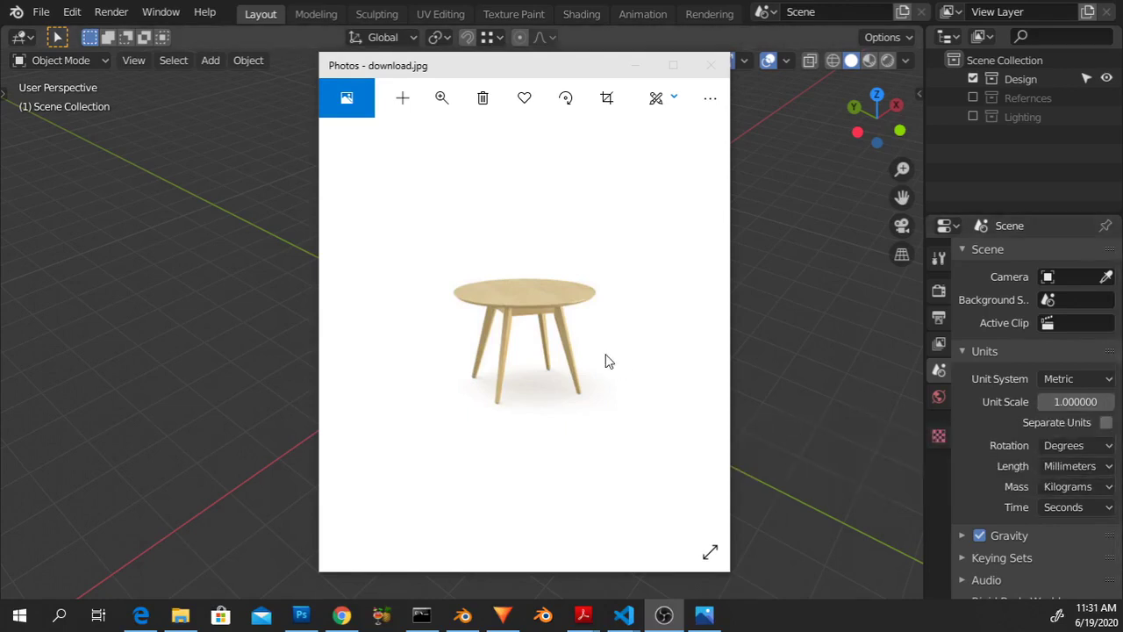
Step: View the round table photo download.jpg and add it to the 3D viewport as a reference image
{"action": "left_click_drag", "start_coordinate": [483, 66], "coordinate": [436, 37]}
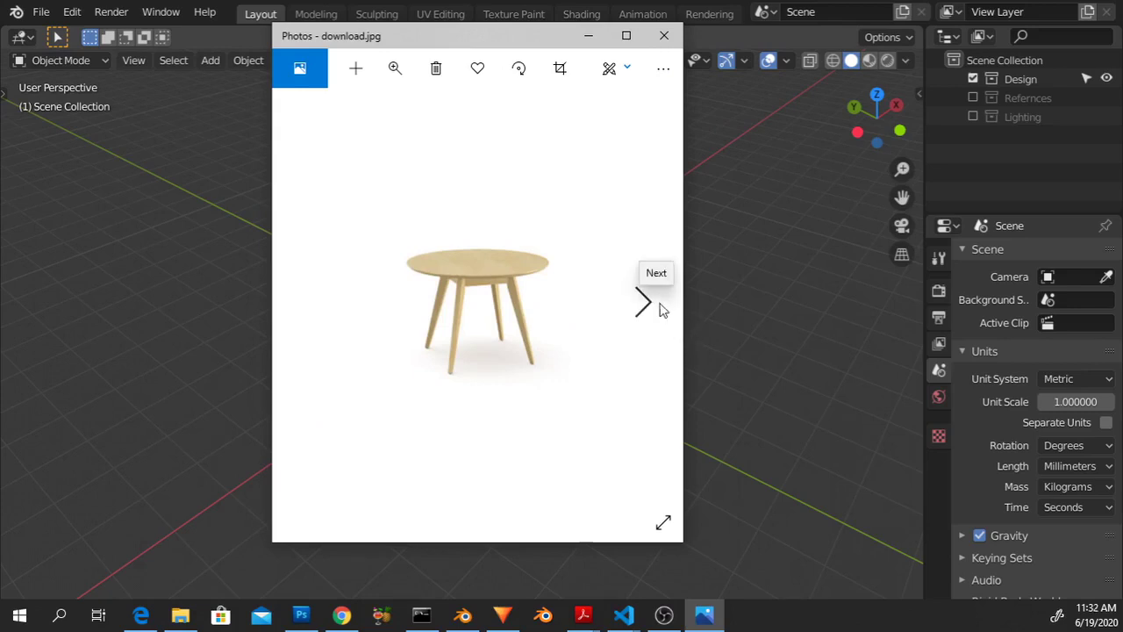
{"action": "left_click_drag", "start_coordinate": [479, 41], "coordinate": [577, 37]}
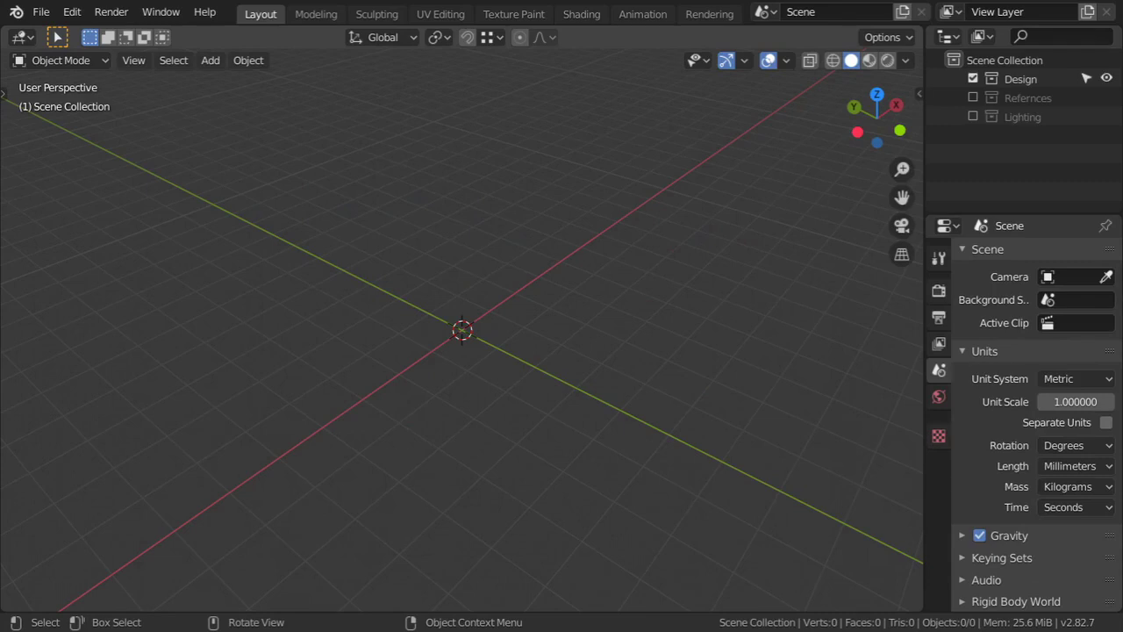
{"action": "left_click_drag", "start_coordinate": [351, 357], "coordinate": [394, 296]}
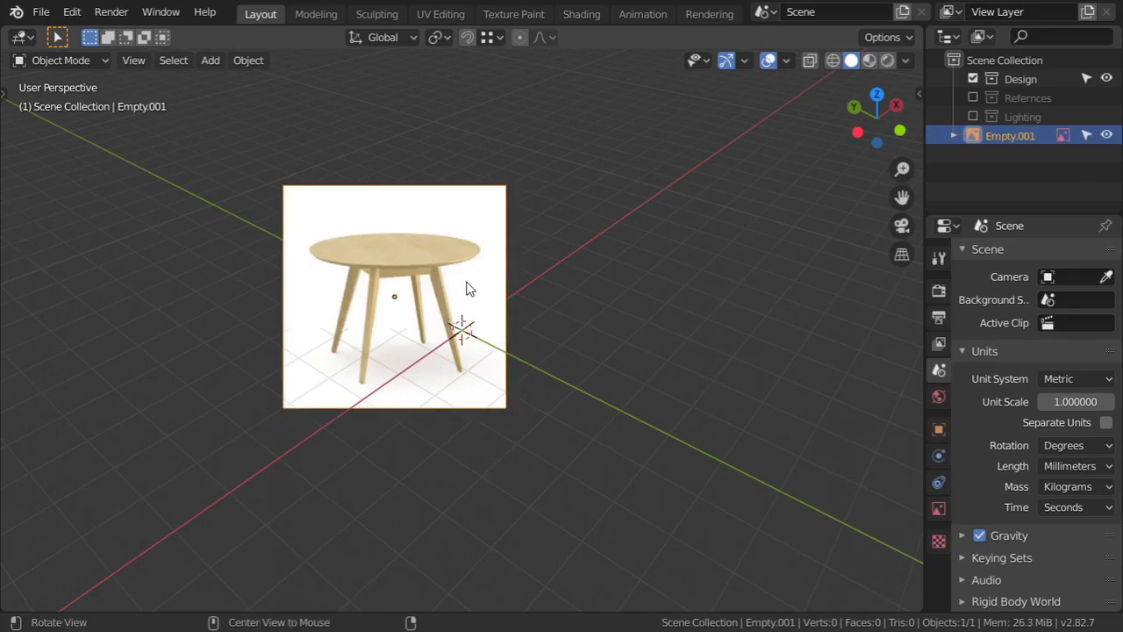
Step: Clear the rotation and location of the table reference image so it lies flat at the origin
{"action": "key", "text": "alt+r"}
{"action": "key", "text": "alt+g"}
{"action": "key", "text": "KP_7"}
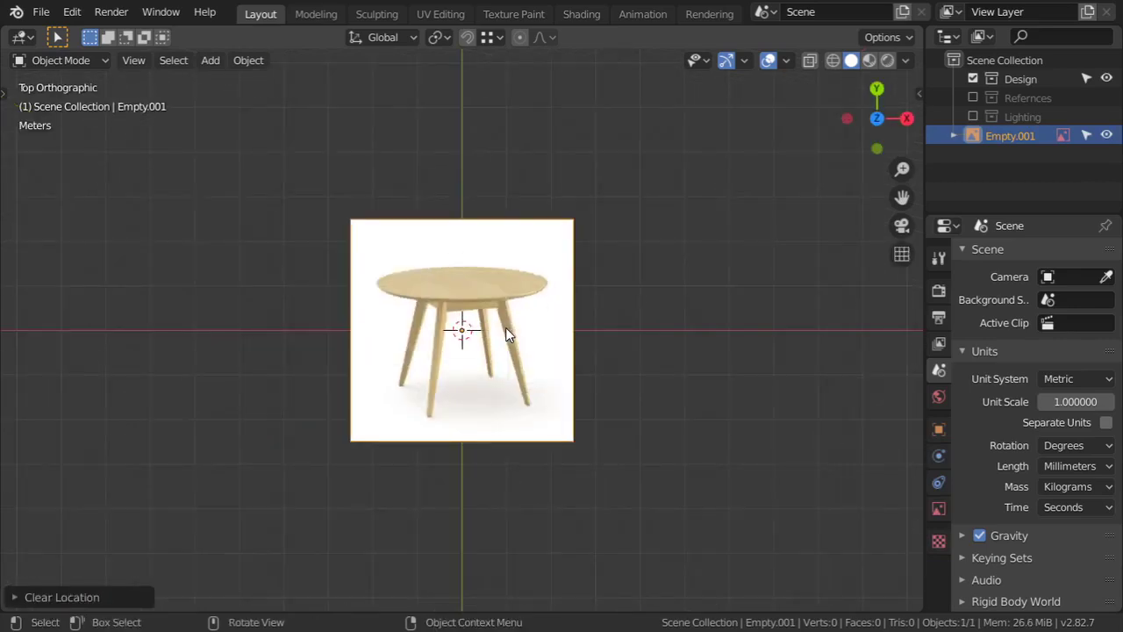
Step: Rotate the table reference image 90° about the X axis and move it to the Refernces collection
{"action": "key", "text": "KP_1"}
{"action": "type", "text": "rx"}
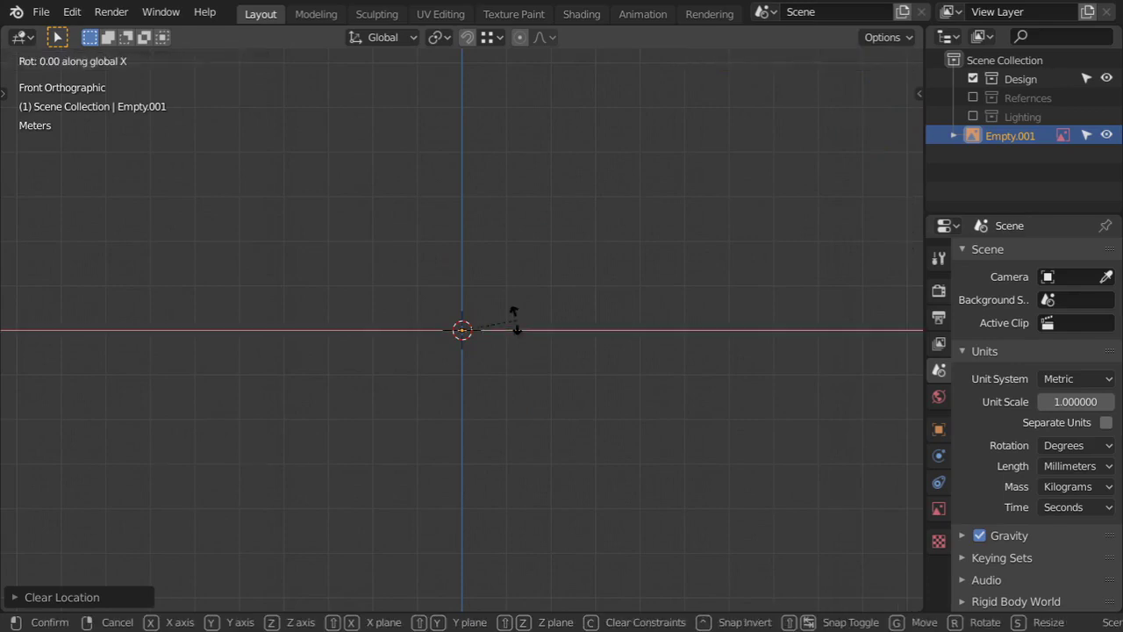
{"action": "type", "text": "90"}
{"action": "key", "text": "Return"}
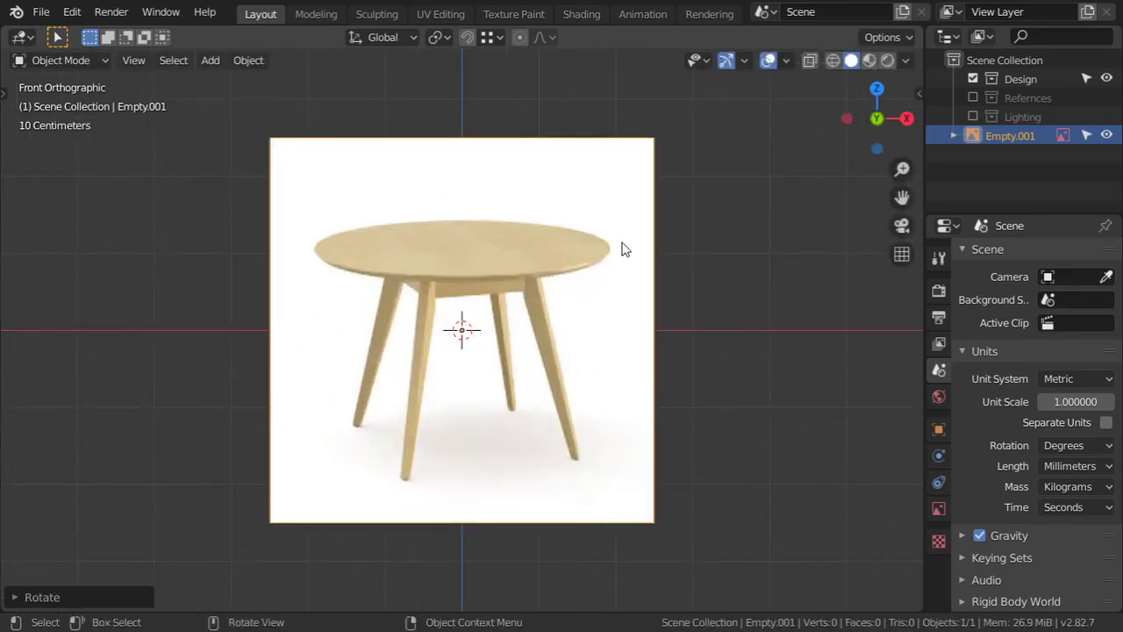
{"action": "key", "text": "m"}
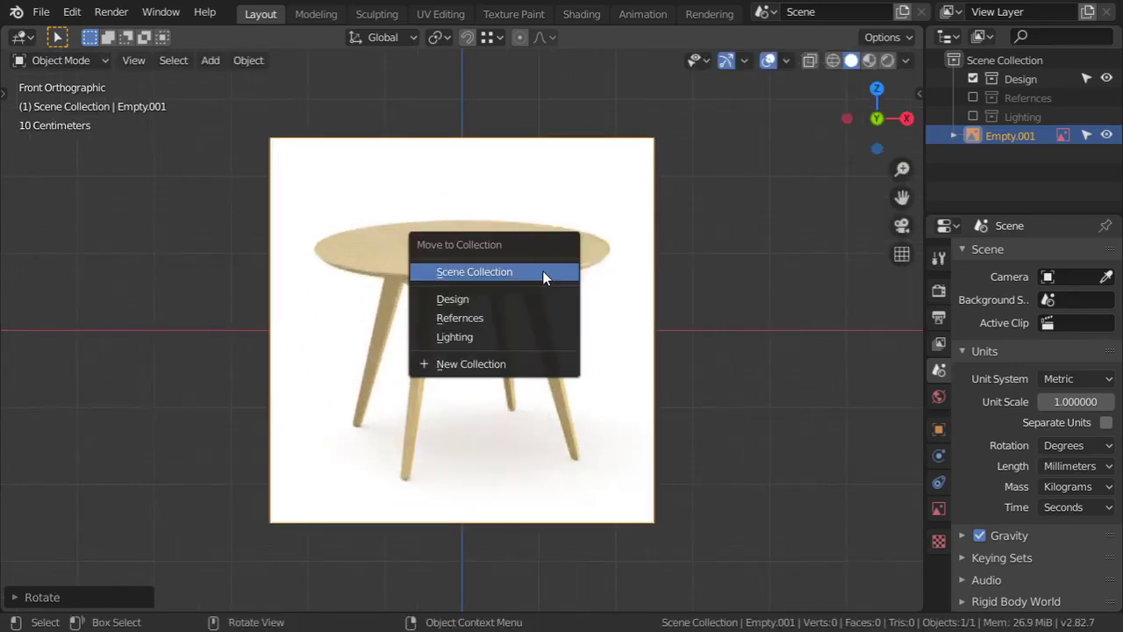
{"action": "left_click", "coordinate": [492, 316]}
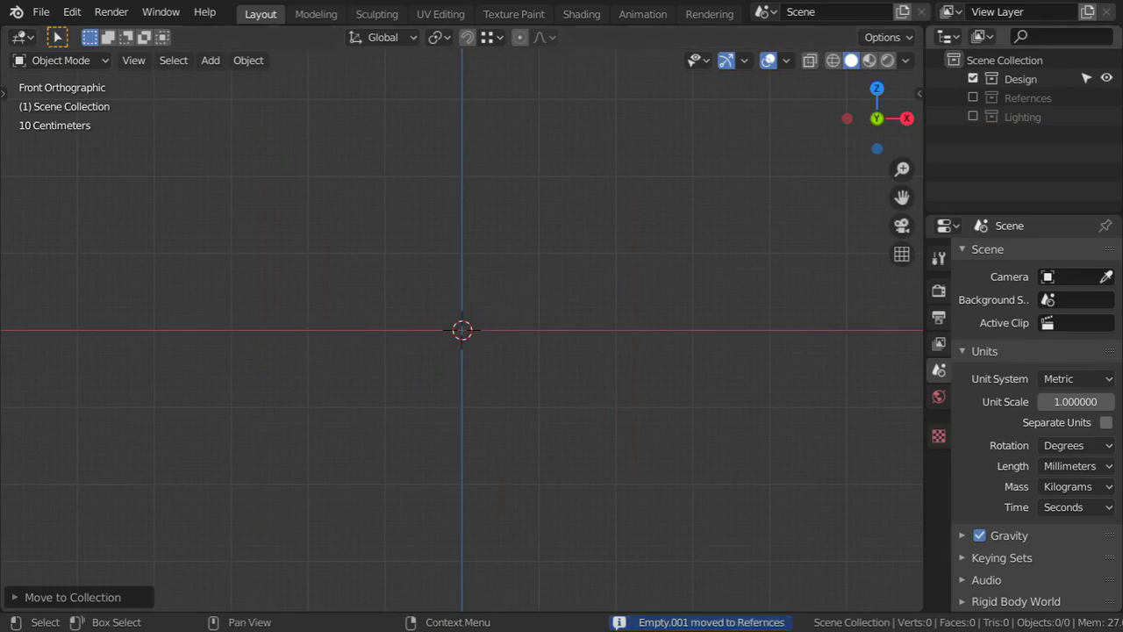
Step: Add a mesh circle at the origin and set its vertex count to 24
{"action": "key", "text": "shift+a"}
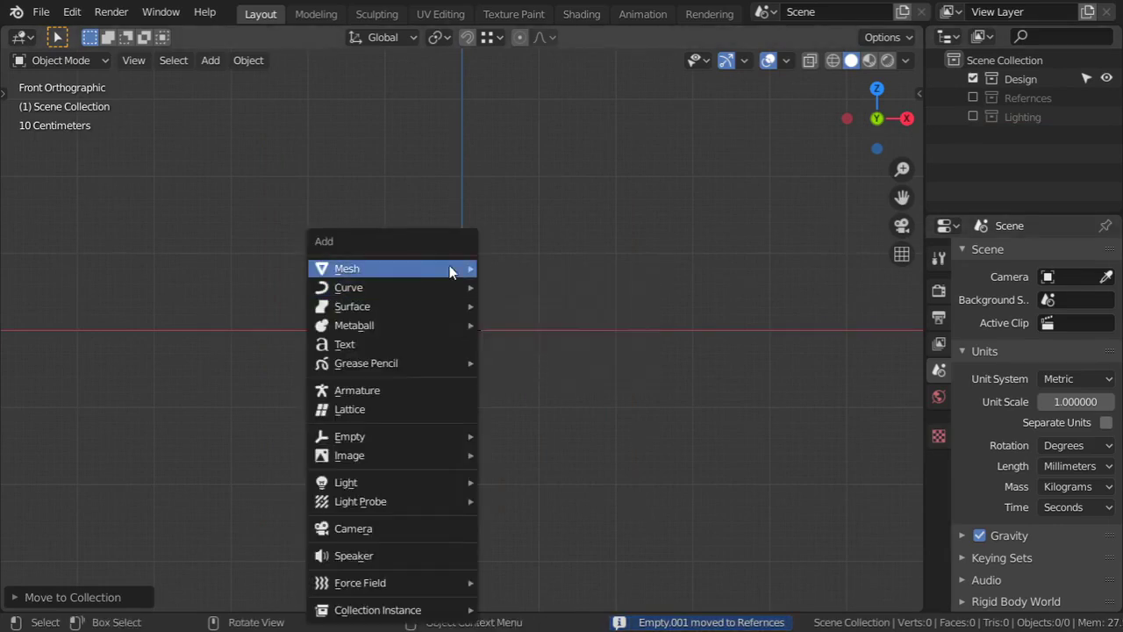
{"action": "mouse_move", "coordinate": [449, 266]}
{"action": "left_click", "coordinate": [528, 305]}
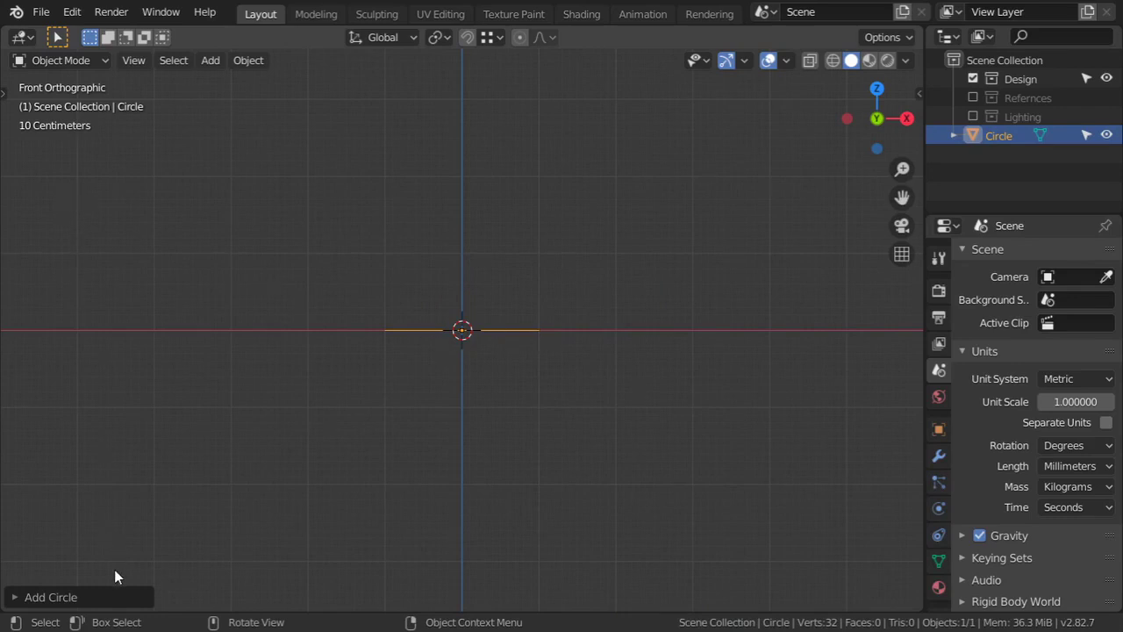
{"action": "left_click", "coordinate": [113, 595]}
{"action": "left_click", "coordinate": [224, 396]}
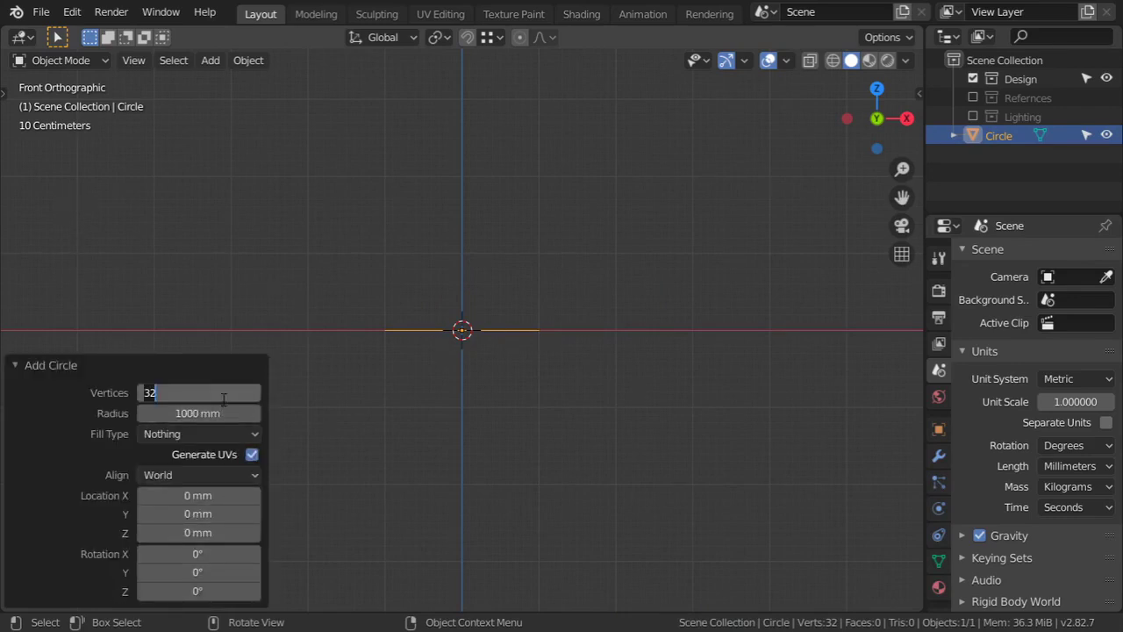
{"action": "type", "text": "24"}
{"action": "key", "text": "Return"}
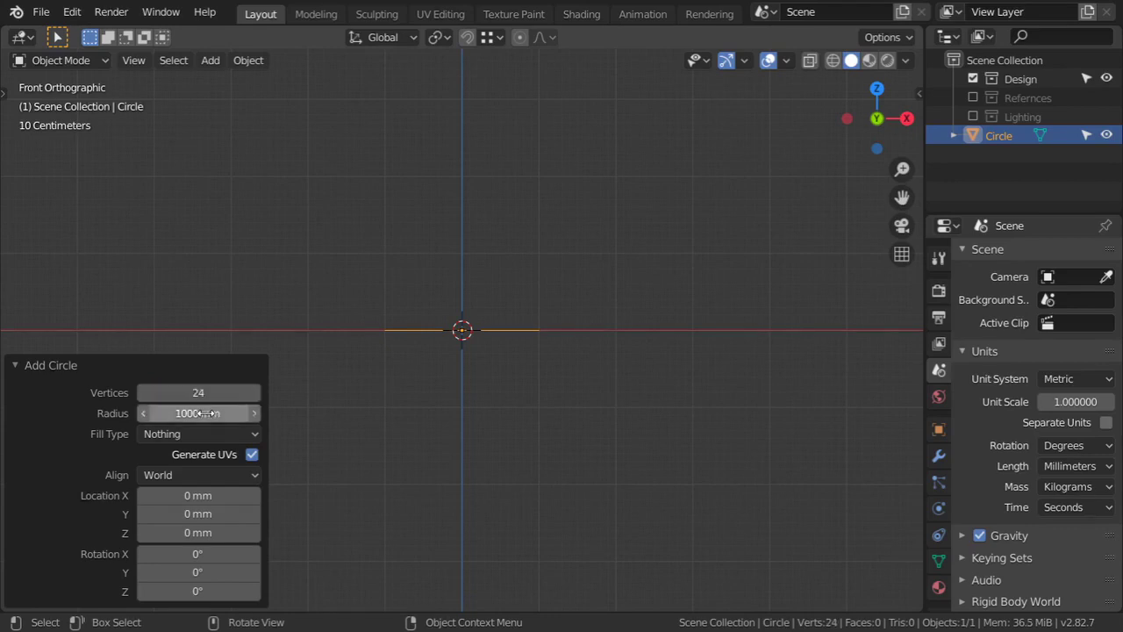
Step: Keep the circle's radius and switch the scene's length unit to centimeters
{"action": "left_click", "coordinate": [201, 413]}
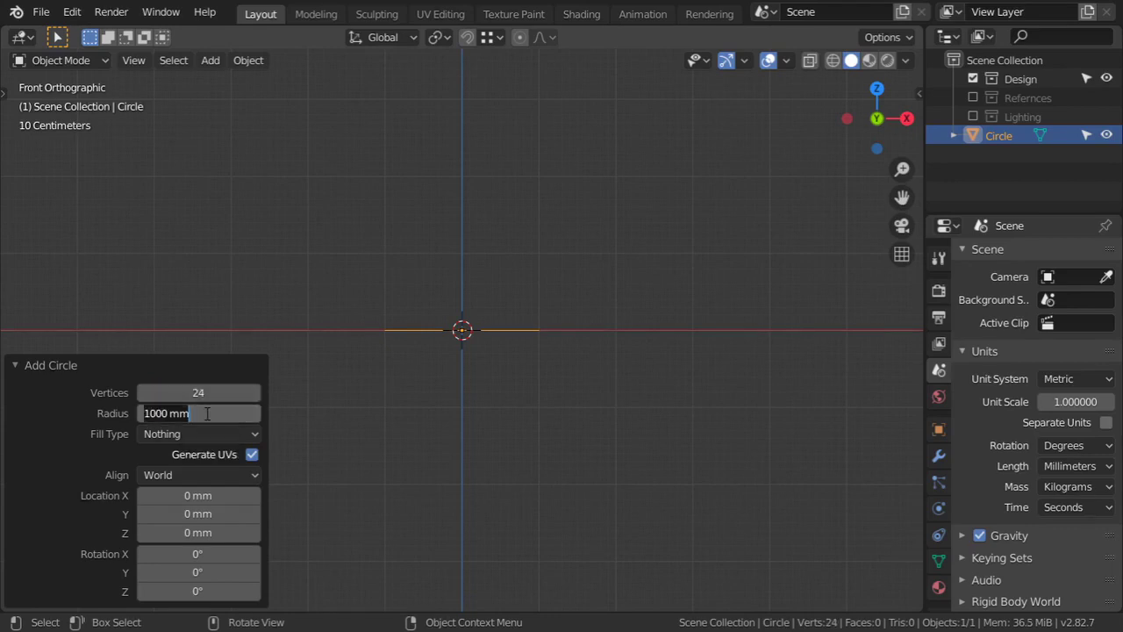
{"action": "key", "text": "Return"}
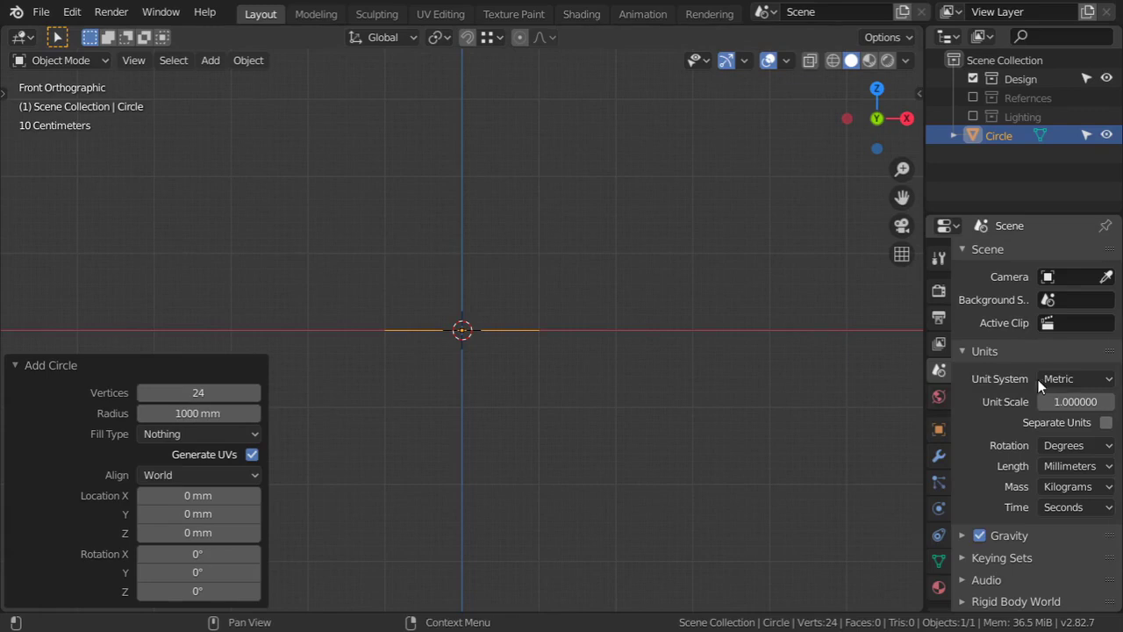
{"action": "left_click", "coordinate": [1079, 467]}
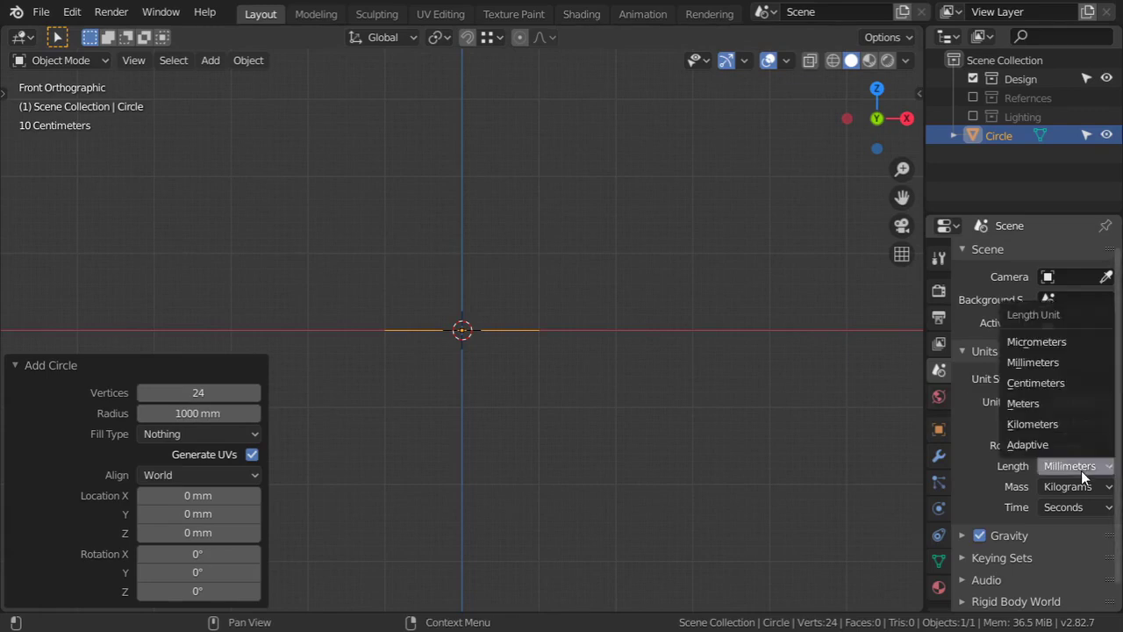
{"action": "left_click", "coordinate": [1045, 384]}
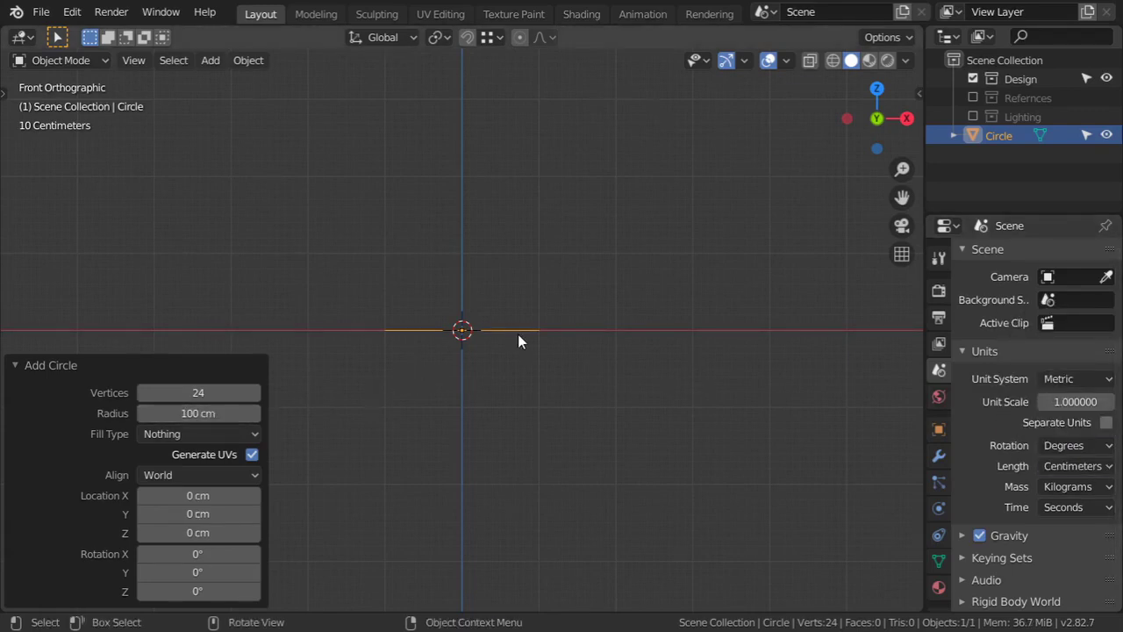
Step: Set the circle's radius to 35 cm and frame it in the top view
{"action": "left_click", "coordinate": [218, 411]}
{"action": "type", "text": "35"}
{"action": "key", "text": "Return"}
{"action": "left_click", "coordinate": [228, 370]}
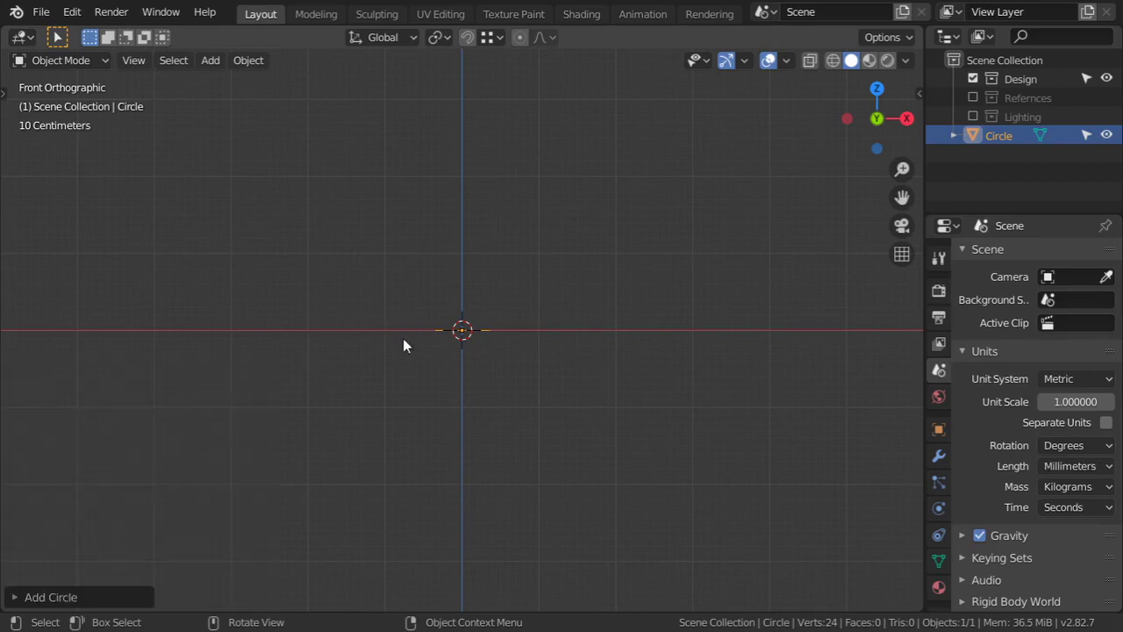
{"action": "key", "text": "KP_7"}
{"action": "key", "text": "KP_Decimal"}
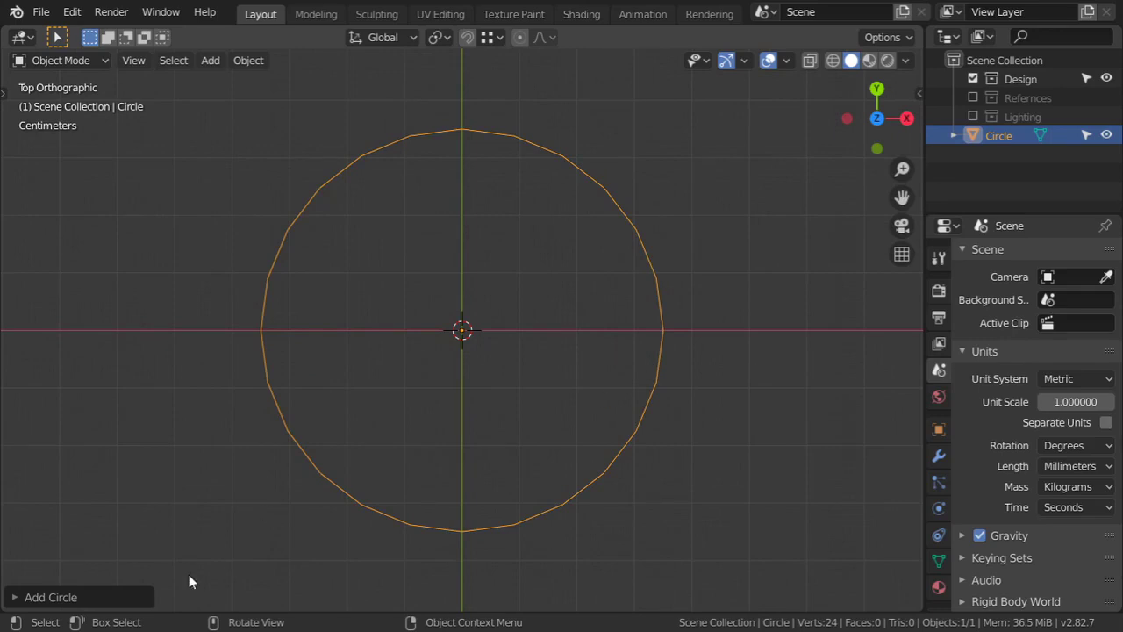
Step: Delete the 24-vertex circle from the scene
{"action": "left_click", "coordinate": [109, 583]}
{"action": "right_click", "coordinate": [359, 506]}
{"action": "mouse_move", "coordinate": [386, 503]}
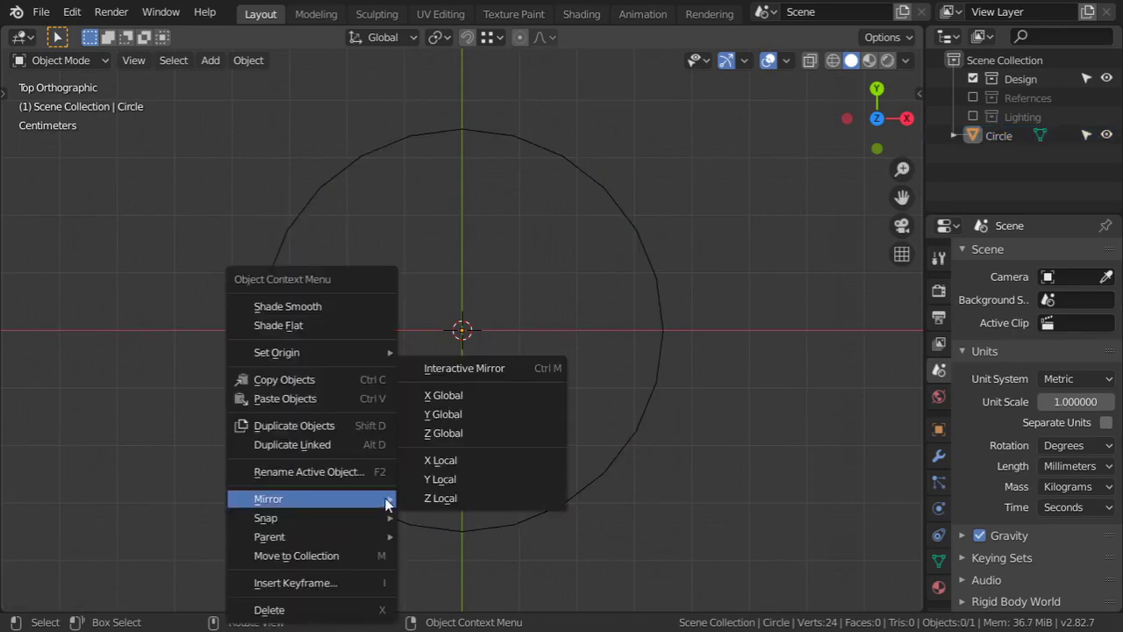
{"action": "left_click", "coordinate": [410, 518]}
{"action": "left_click", "coordinate": [411, 519]}
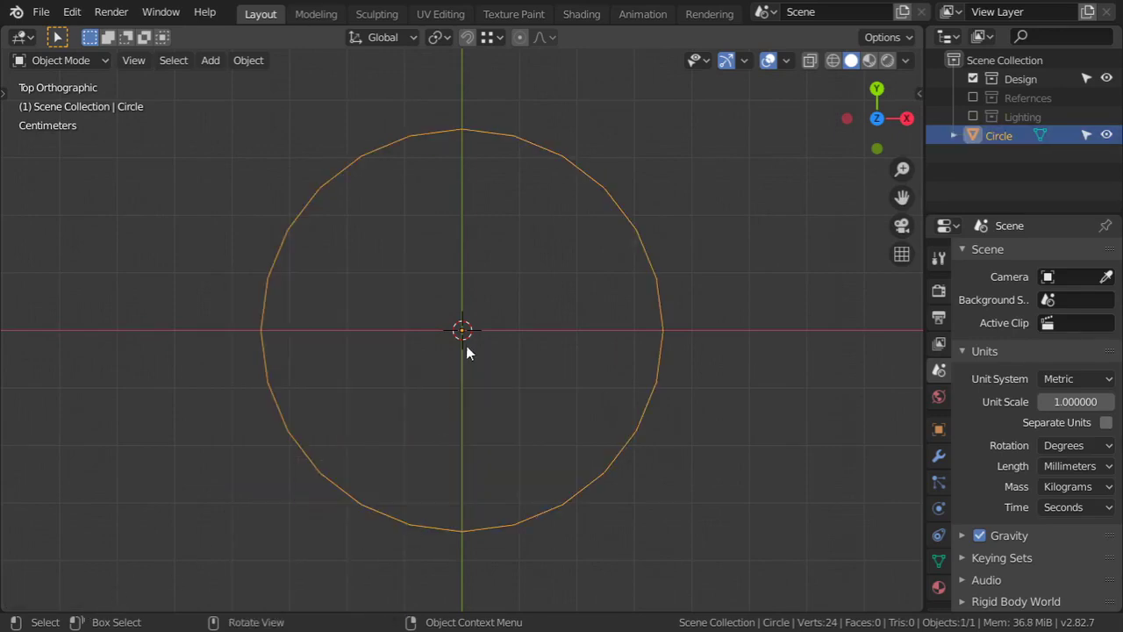
{"action": "key", "text": "x"}
{"action": "left_click", "coordinate": [451, 412]}
Step: Add a new mesh circle with 24 vertices and a 35 cm radius, and set the scene's length unit to centimeters
{"action": "key", "text": "shift+a"}
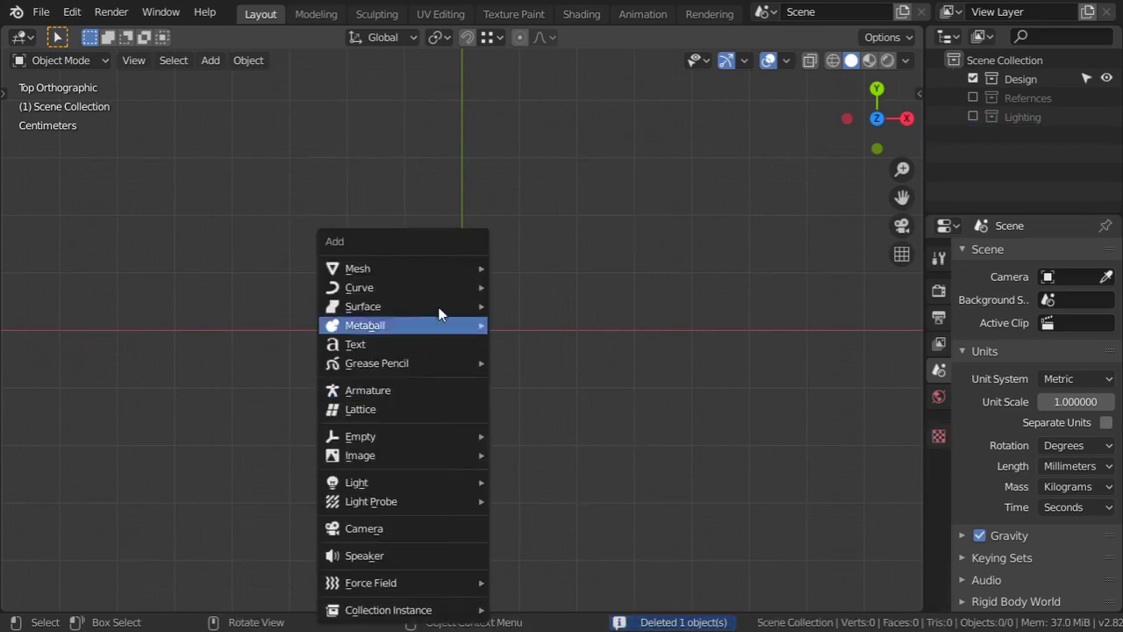
{"action": "mouse_move", "coordinate": [421, 268]}
{"action": "left_click", "coordinate": [532, 303]}
{"action": "left_click", "coordinate": [79, 594]}
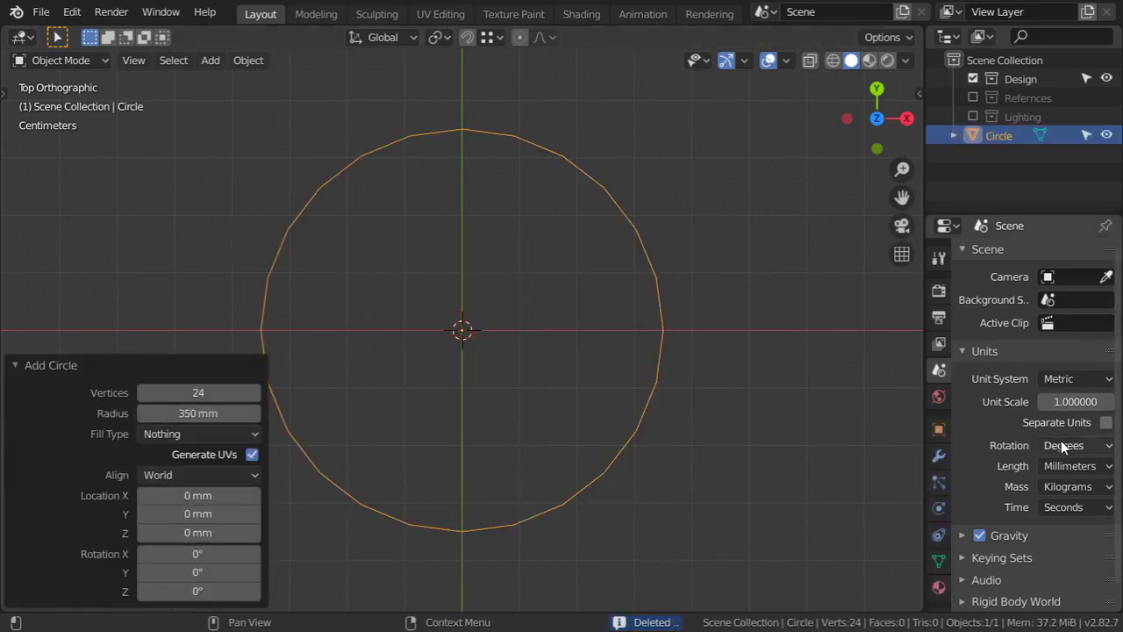
{"action": "left_click", "coordinate": [1077, 466]}
{"action": "left_click", "coordinate": [1047, 386]}
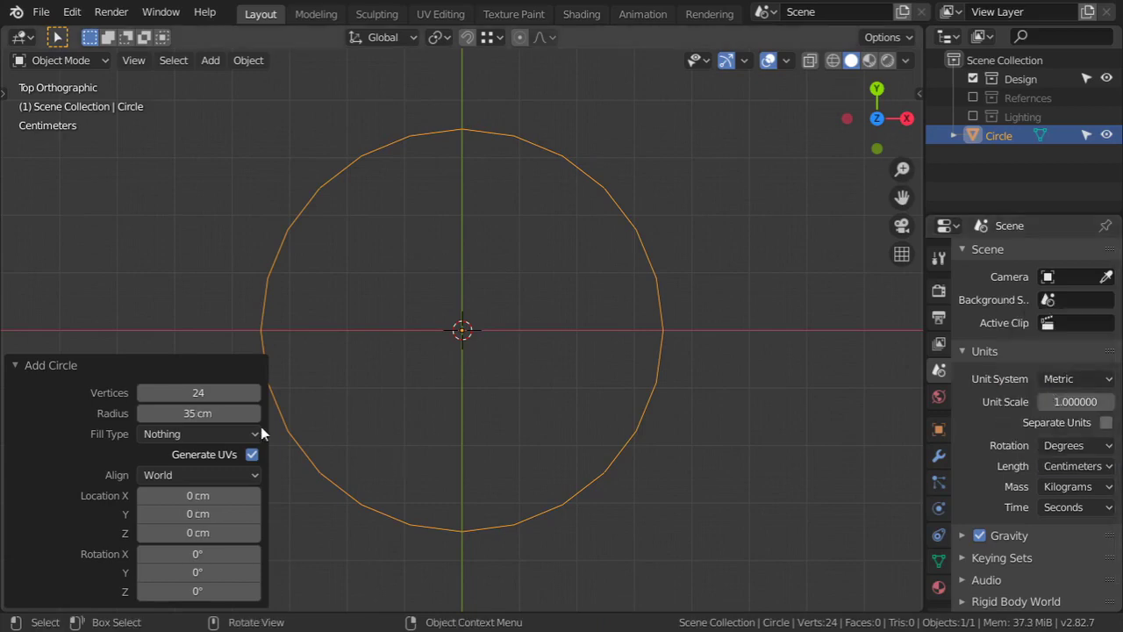
Step: Set the circle's radius to 40 cm and its vertex count to 28
{"action": "left_click", "coordinate": [186, 414]}
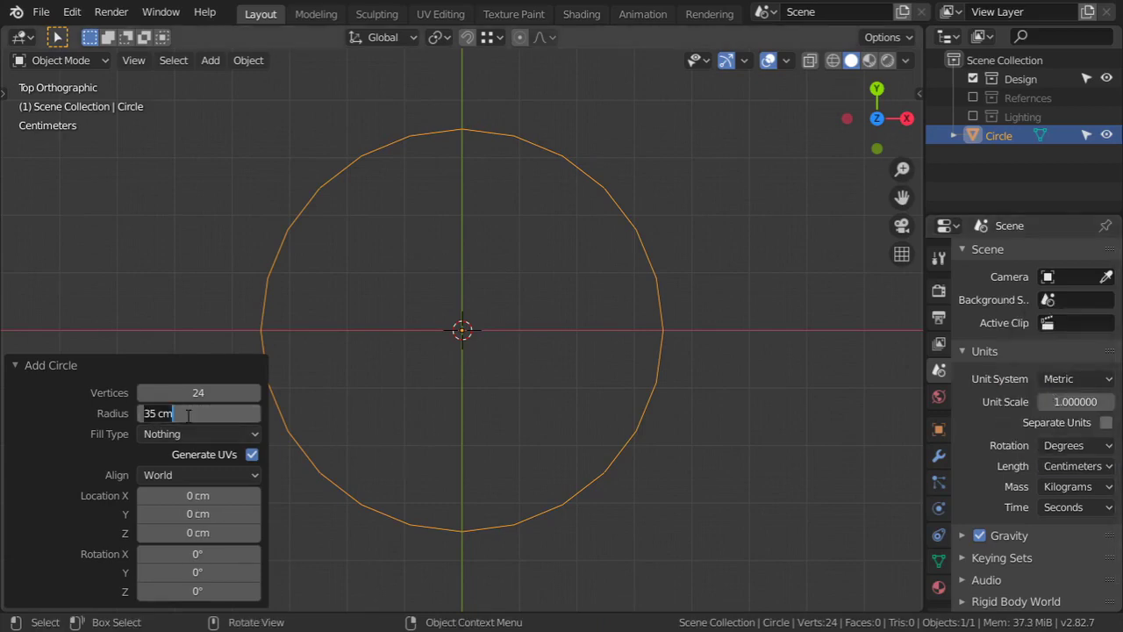
{"action": "type", "text": "40"}
{"action": "key", "text": "Return"}
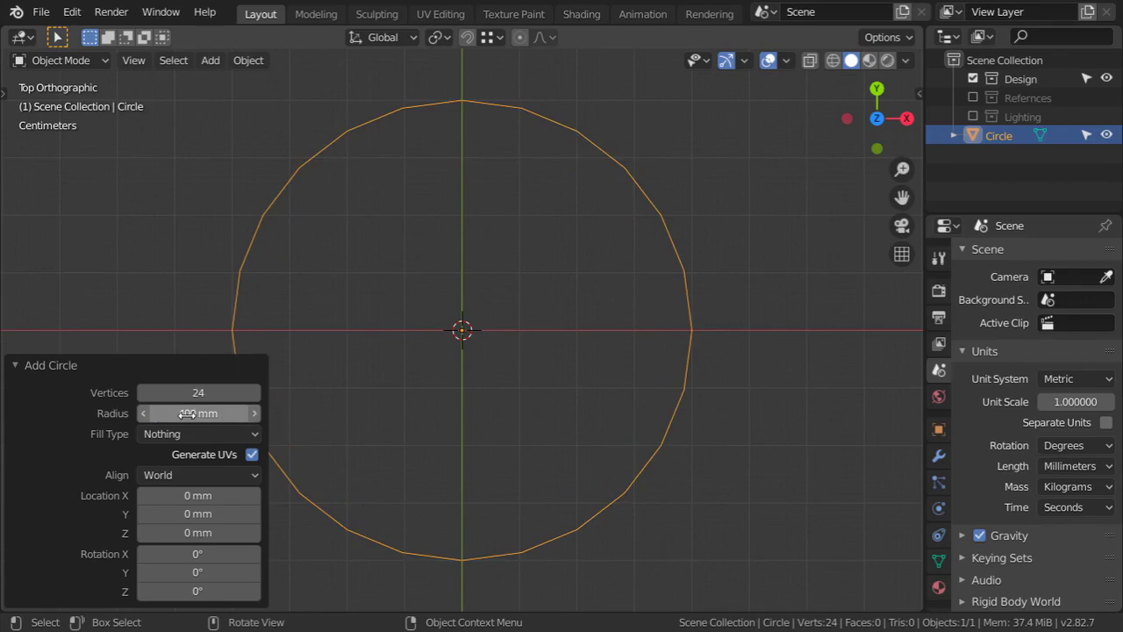
{"action": "left_click", "coordinate": [193, 388]}
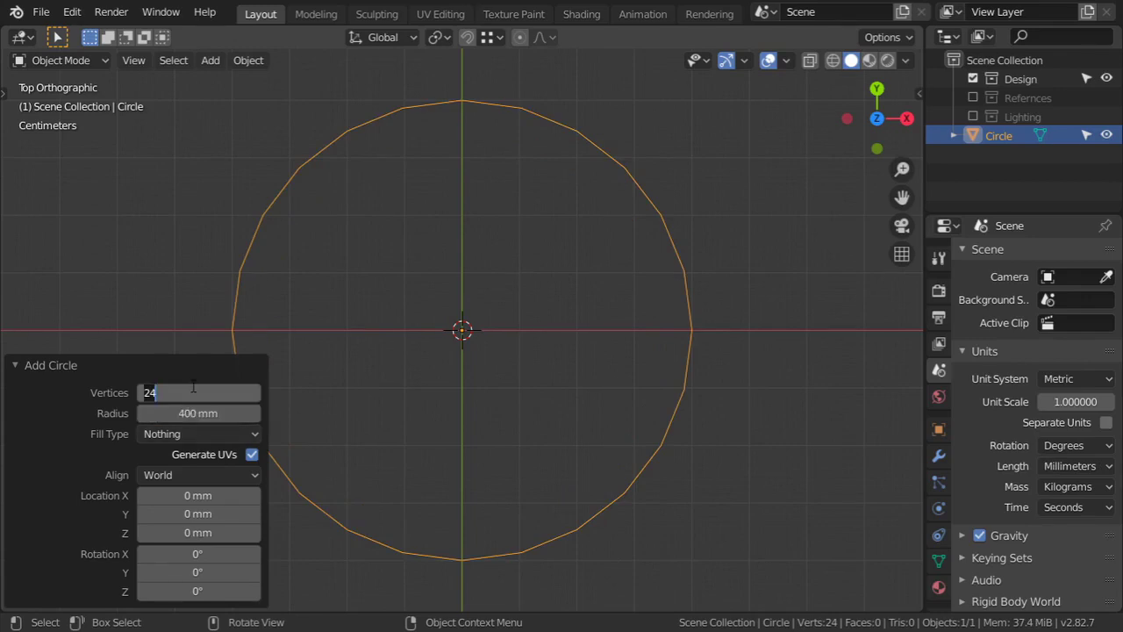
{"action": "type", "text": "28"}
{"action": "key", "text": "Return"}
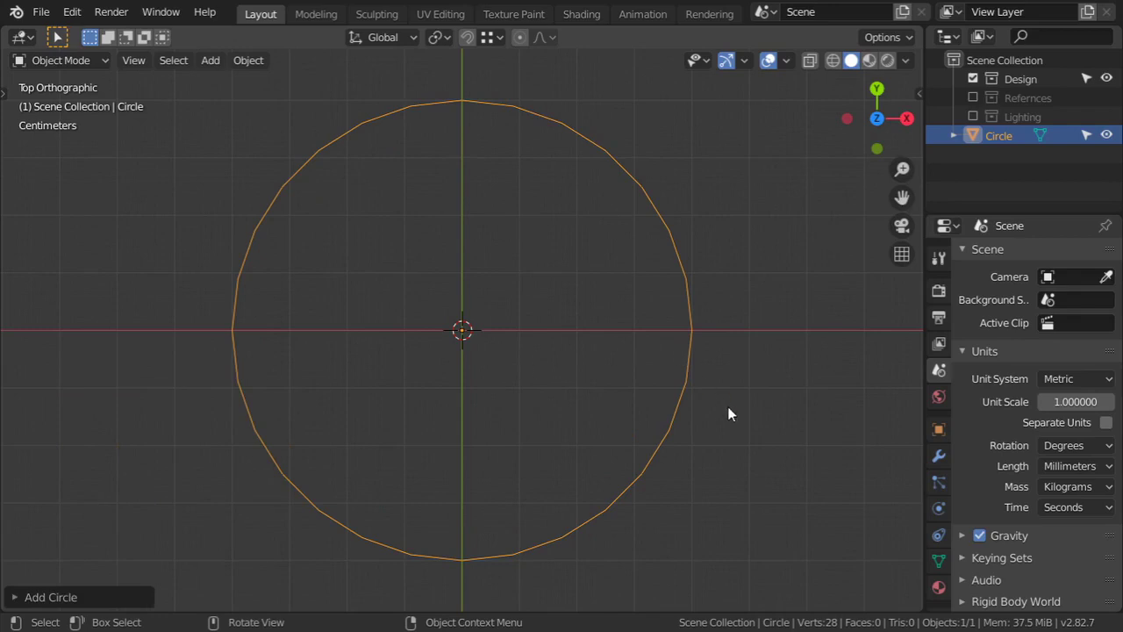
Step: Extrude the circle's outline and scale it slightly inward to form a narrow outer ring of faces
{"action": "key", "text": "Tab"}
{"action": "key", "text": "1"}
{"action": "key", "text": "e"}
{"action": "key", "text": "s"}
{"action": "left_click", "coordinate": [642, 424]}
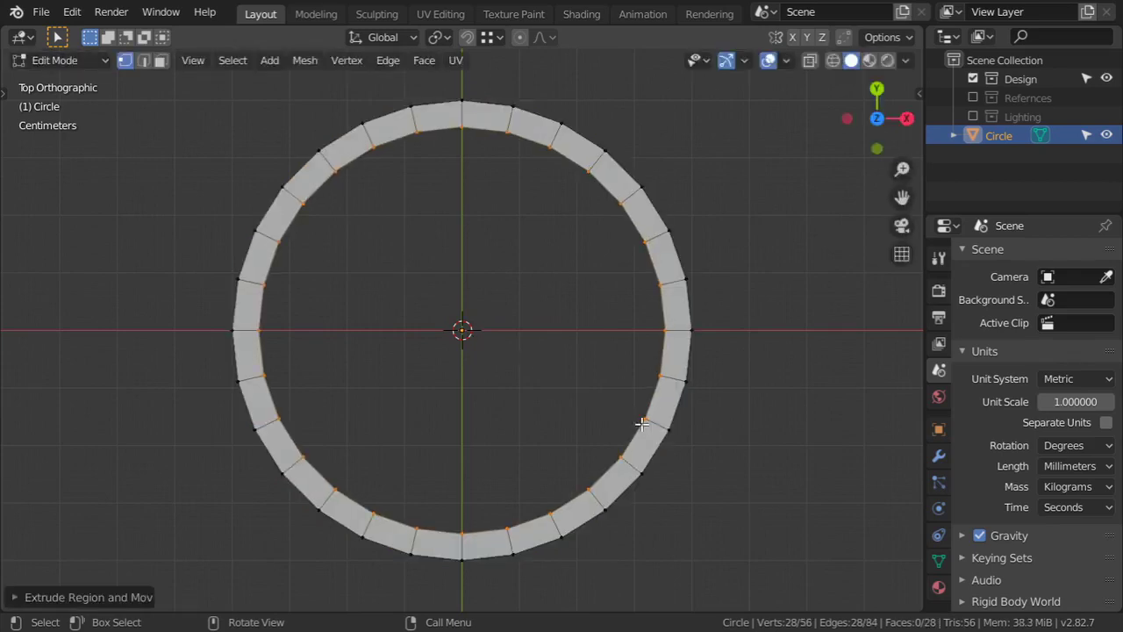
Step: Extrude and scale the inner edge inward twice more, and merge the innermost vertices at the centre to close the disc
{"action": "key", "text": "e"}
{"action": "key", "text": "s"}
{"action": "left_click", "coordinate": [590, 353]}
{"action": "key", "text": "e"}
{"action": "key", "text": "s"}
{"action": "left_click", "coordinate": [502, 351]}
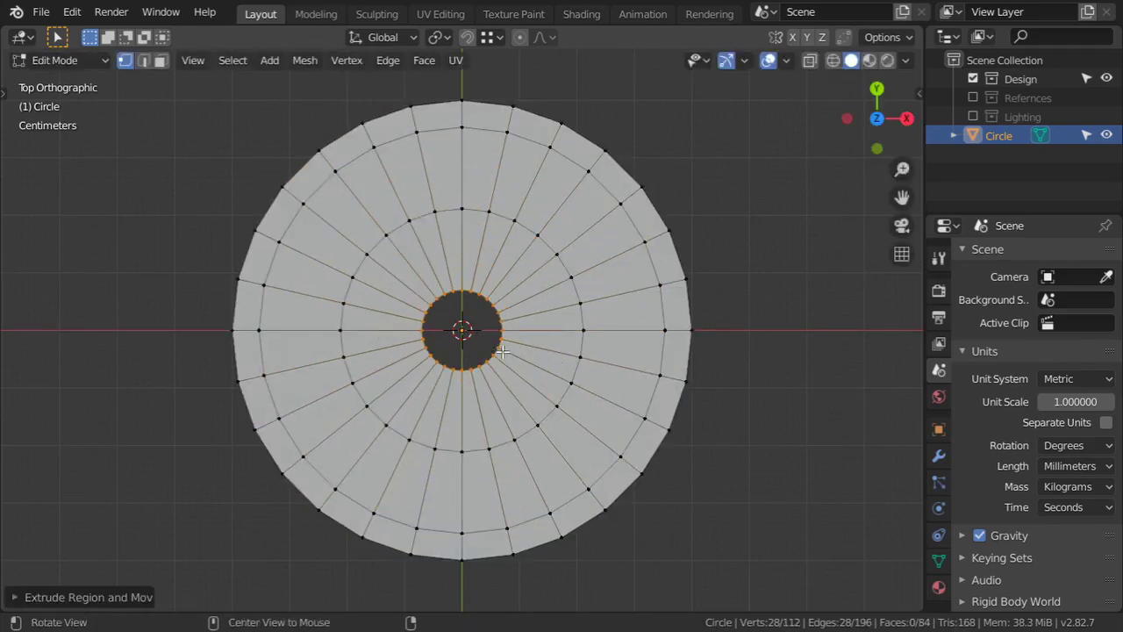
{"action": "key", "text": "m"}
{"action": "left_click", "coordinate": [504, 353]}
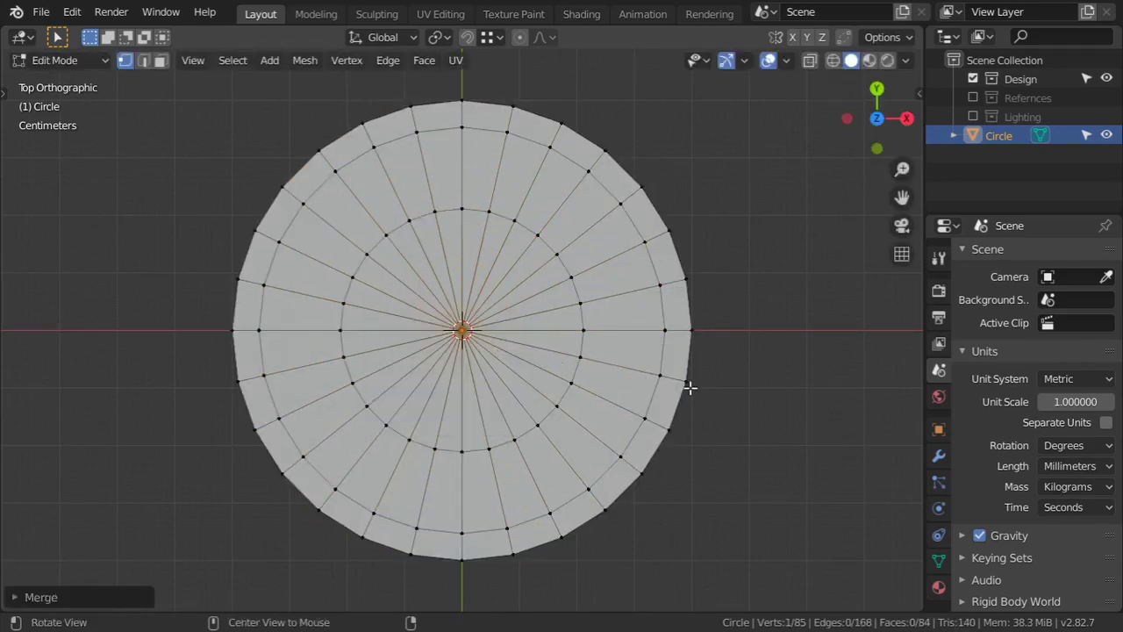
Step: Extrude the disc's outer edge loop upward along Z by about 20 mm and snap the 3D cursor to that loop
{"action": "middle_click_drag", "start_coordinate": [690, 387], "coordinate": [622, 243]}
{"action": "left_click", "coordinate": [665, 421], "text": "alt"}
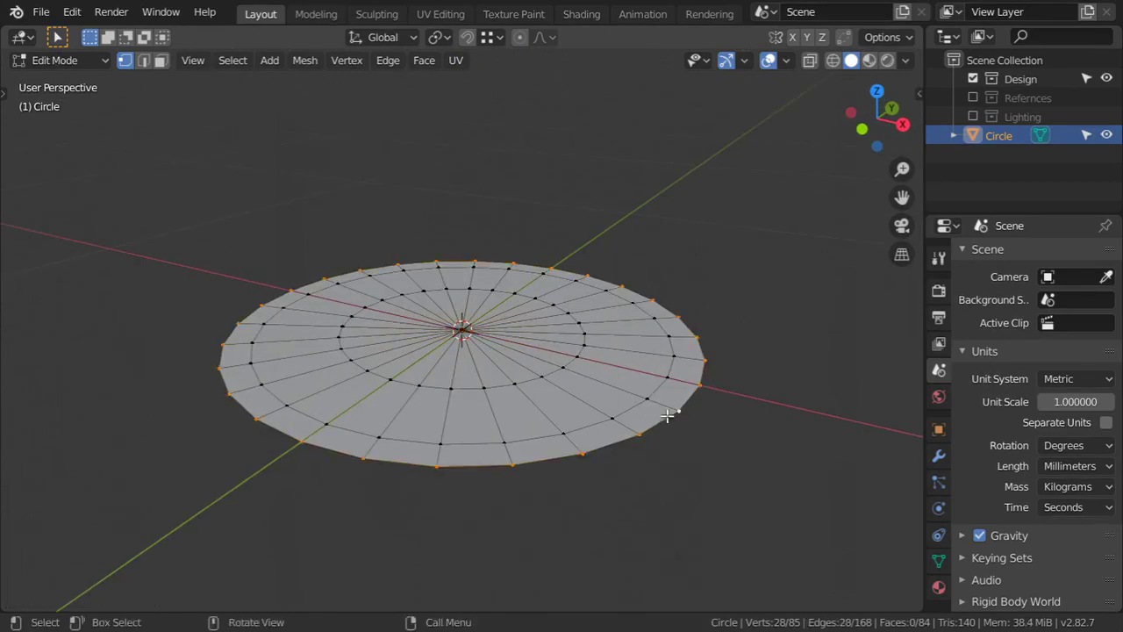
{"action": "key", "text": "e"}
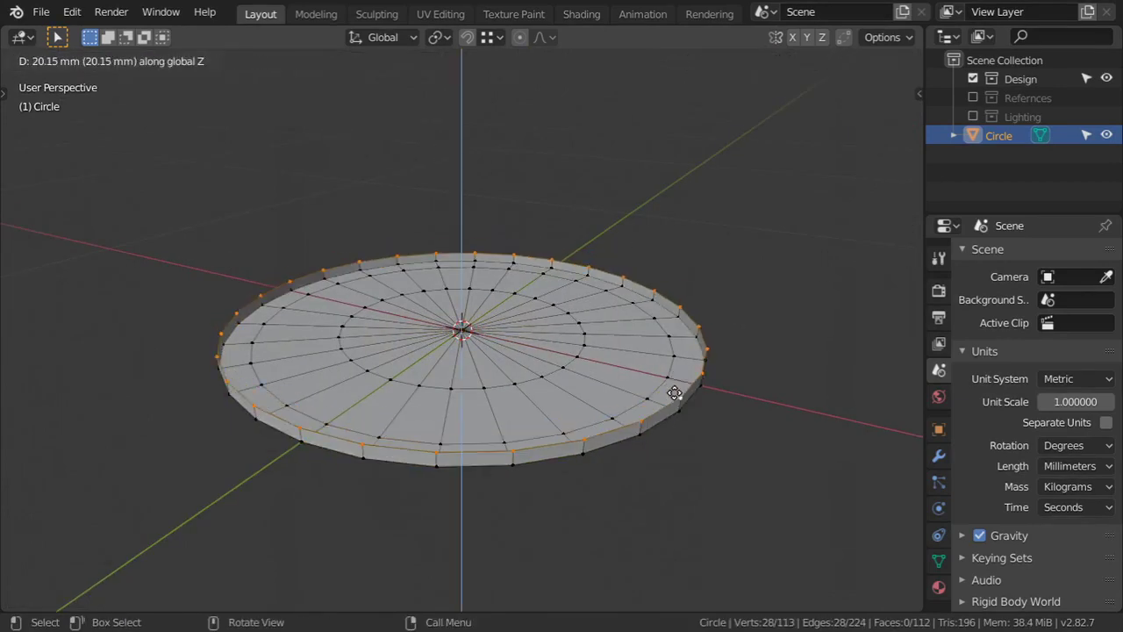
{"action": "left_click", "coordinate": [674, 393]}
{"action": "key", "text": "shift+s"}
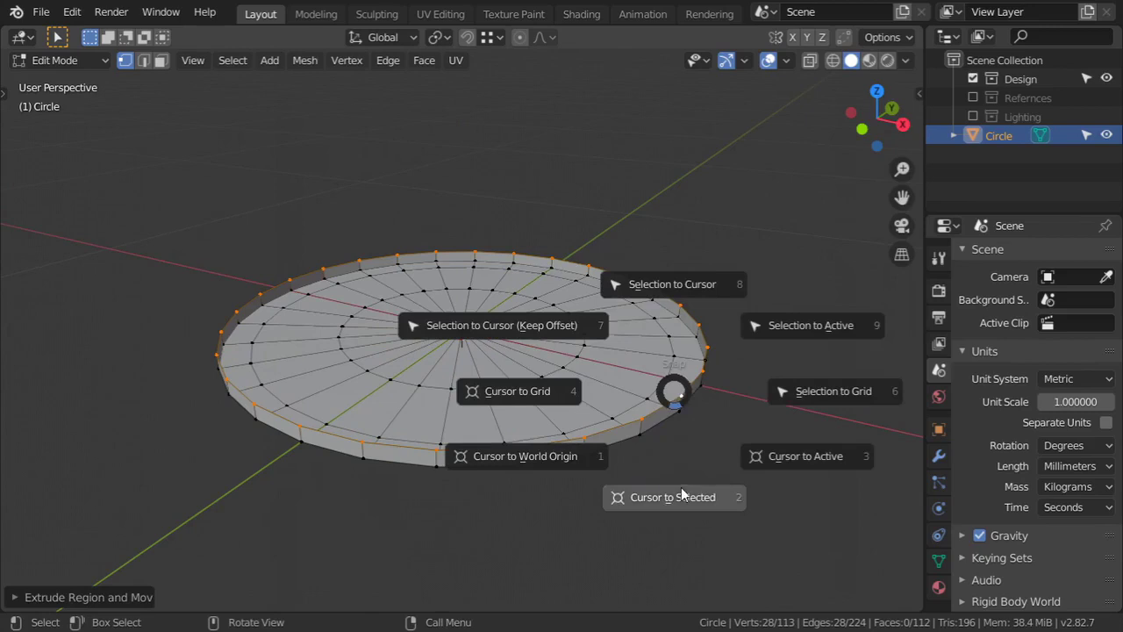
{"action": "left_click", "coordinate": [674, 400]}
Step: Raise the extruded rim loop slightly along Z in the front view and snap the 3D cursor to it again
{"action": "key", "text": "KP_1"}
{"action": "scroll", "coordinate": [714, 293], "scroll_direction": "up", "scroll_amount": 4}
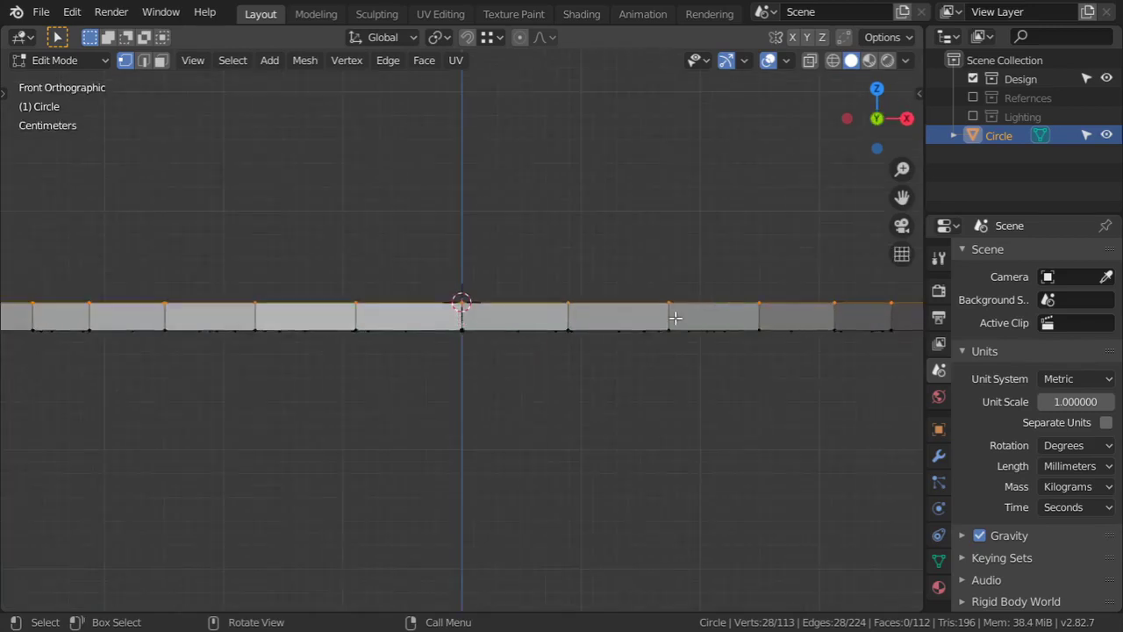
{"action": "key", "text": "g"}
{"action": "key", "text": "z"}
{"action": "left_click", "coordinate": [592, 301]}
{"action": "scroll", "coordinate": [591, 301], "scroll_direction": "down", "scroll_amount": 3}
{"action": "key", "text": "shift+s"}
{"action": "left_click", "coordinate": [597, 386]}
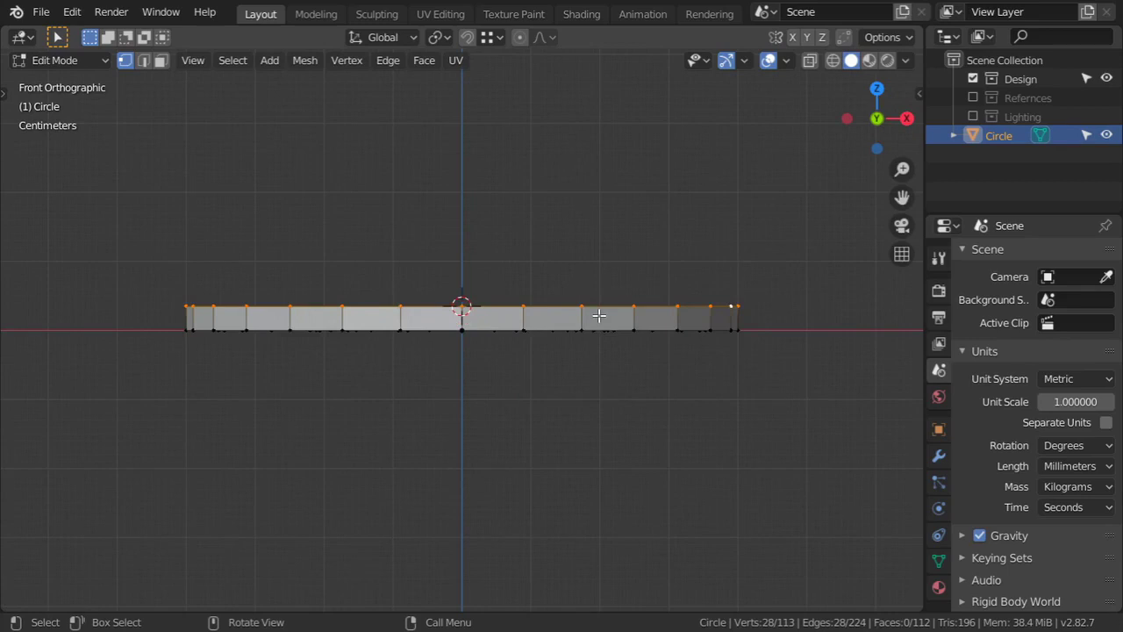
Step: Add a Mirror modifier to the disc, with only the Z axis enabled
{"action": "left_click", "coordinate": [937, 456]}
{"action": "left_click", "coordinate": [1006, 253]}
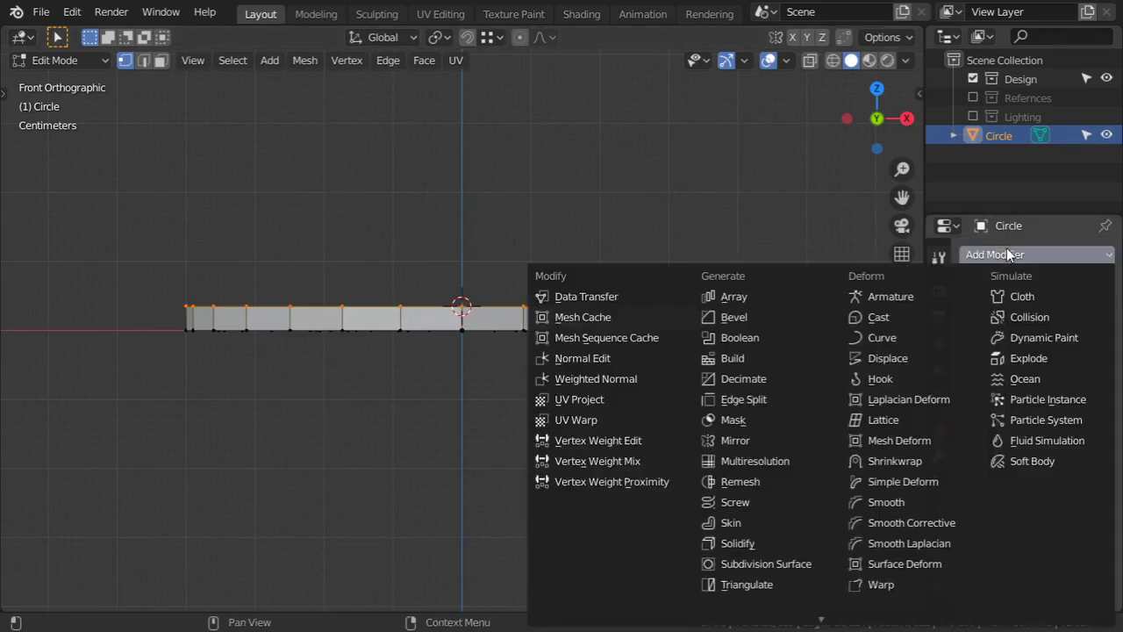
{"action": "left_click", "coordinate": [776, 440]}
{"action": "left_click", "coordinate": [993, 357]}
{"action": "left_click", "coordinate": [988, 399]}
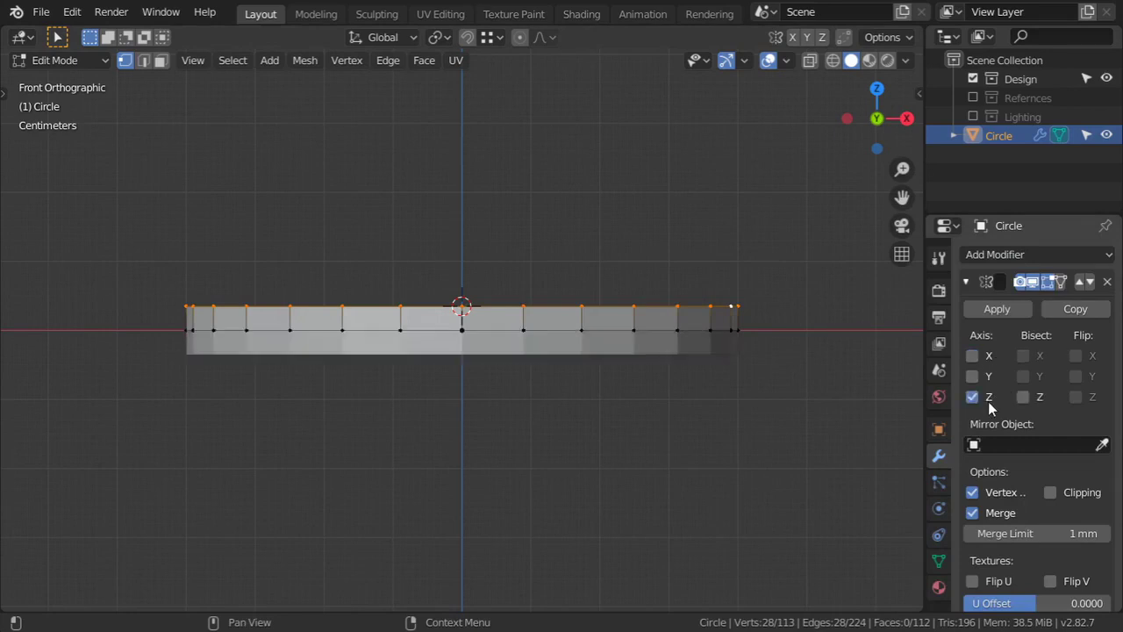
Step: Snap the 3D cursor to the selected rim loop and set the disc's origin to the 3D cursor
{"action": "scroll", "coordinate": [693, 341], "scroll_direction": "up", "scroll_amount": 2}
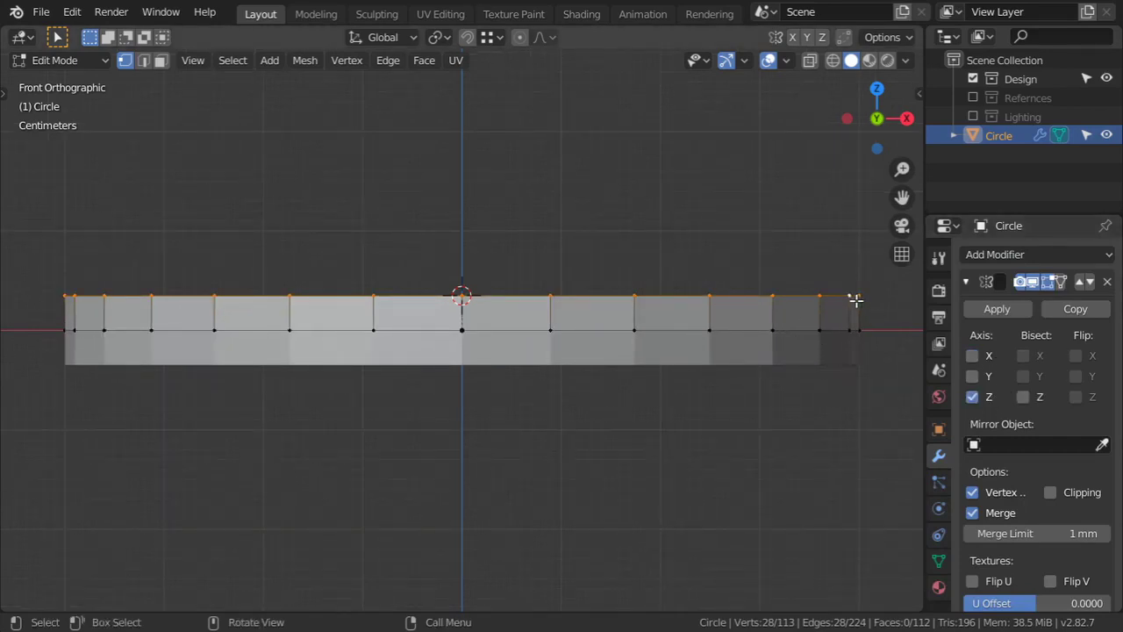
{"action": "key", "text": "shift+s"}
{"action": "left_click", "coordinate": [840, 403]}
{"action": "key", "text": "Tab"}
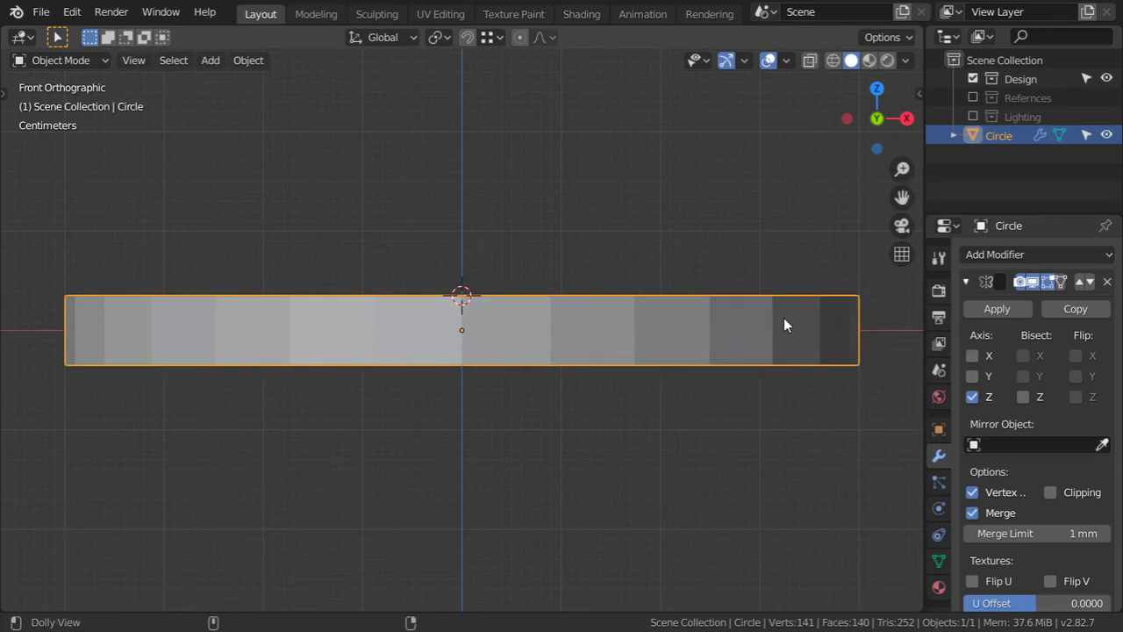
{"action": "left_click", "coordinate": [248, 59]}
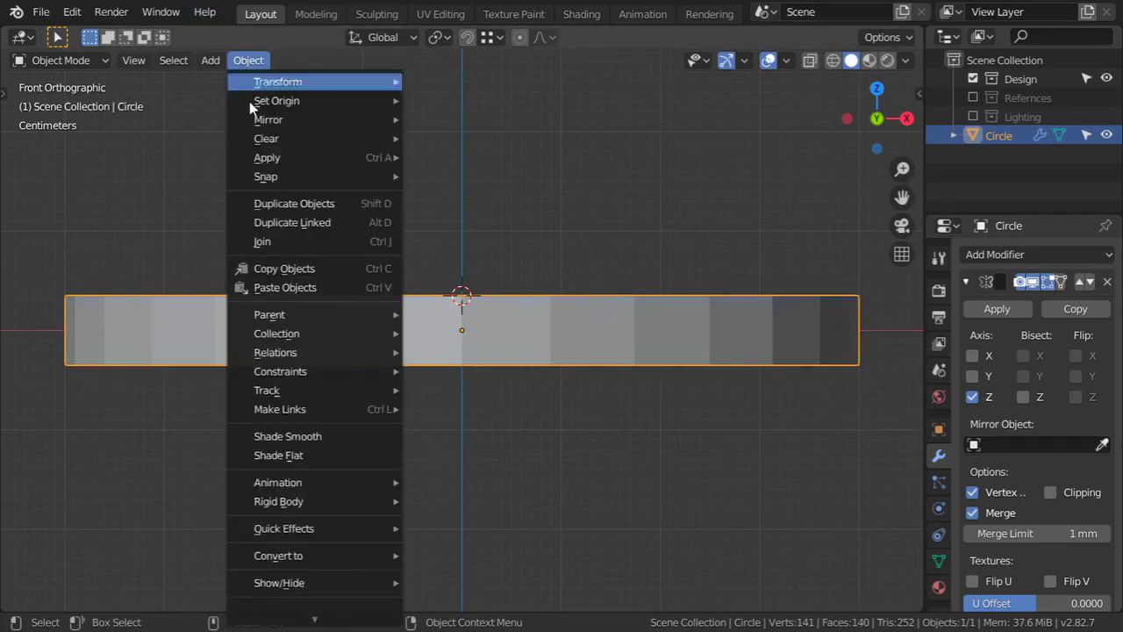
{"action": "mouse_move", "coordinate": [327, 555]}
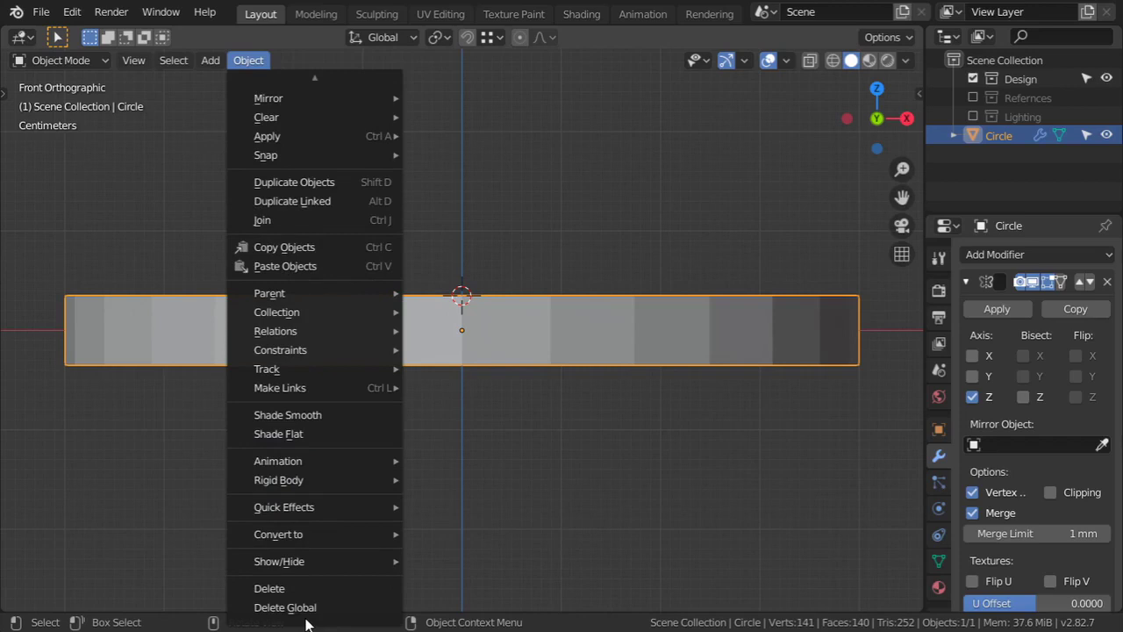
{"action": "mouse_move", "coordinate": [348, 535]}
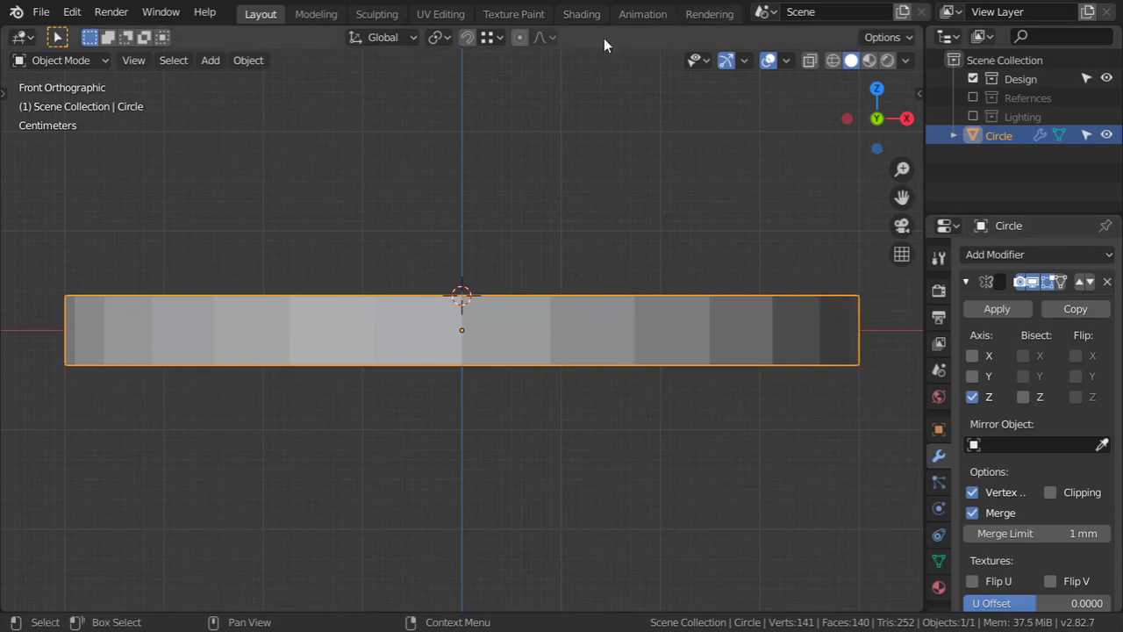
{"action": "left_click", "coordinate": [256, 61]}
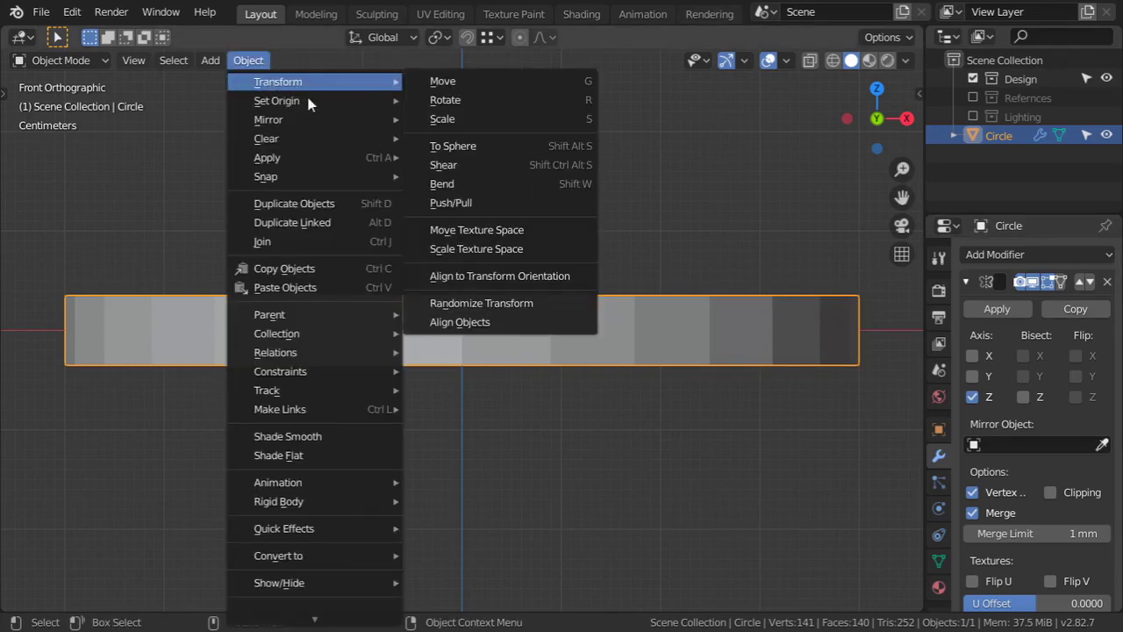
{"action": "mouse_move", "coordinate": [277, 103]}
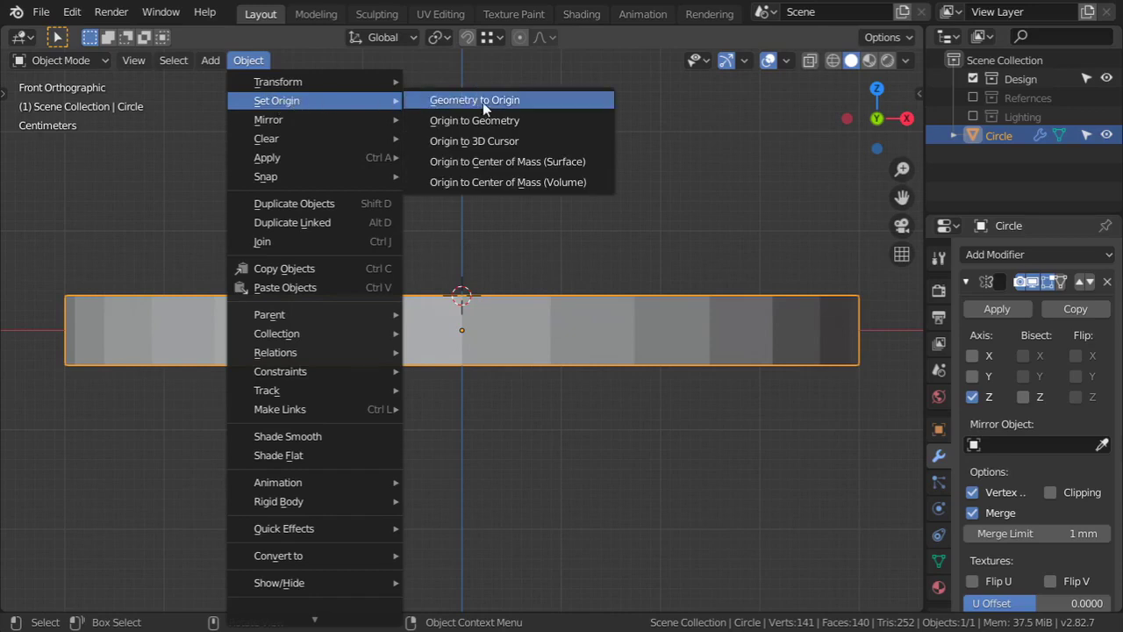
{"action": "left_click", "coordinate": [506, 149]}
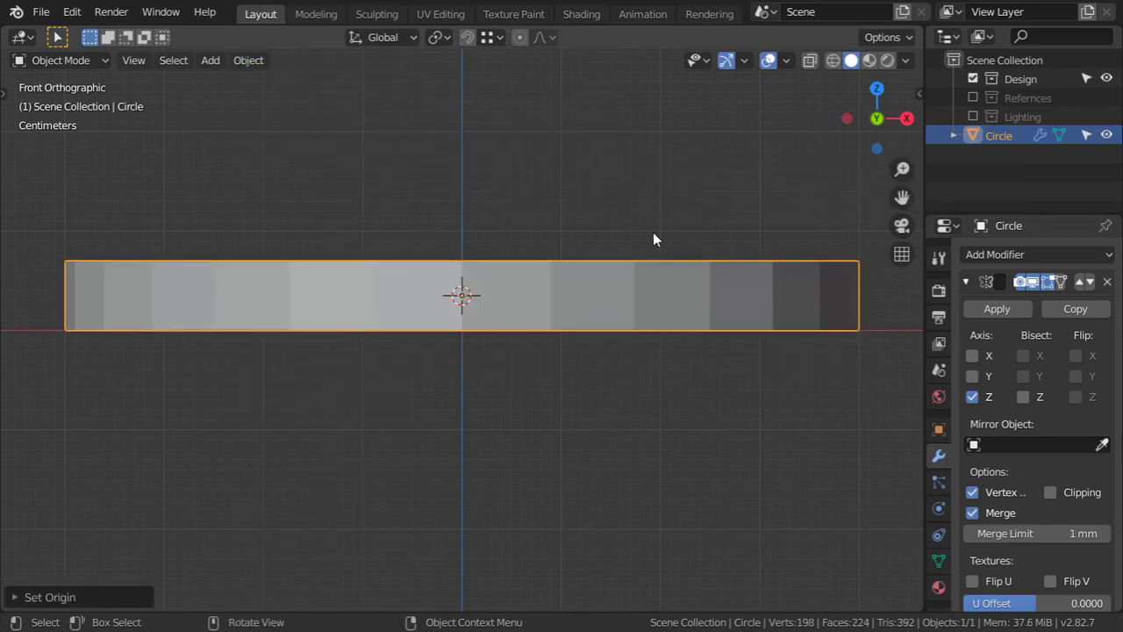
Step: Add one horizontal edge loop around the disc's side and slide it close to the lower edge
{"action": "key", "text": "Tab"}
{"action": "middle_click_drag", "start_coordinate": [667, 251], "coordinate": [556, 289]}
{"action": "scroll", "coordinate": [556, 289], "scroll_direction": "down", "scroll_amount": 3}
{"action": "scroll", "coordinate": [562, 316], "scroll_direction": "up", "scroll_amount": 3}
{"action": "key", "text": "Tab"}
{"action": "key", "text": "Tab"}
{"action": "middle_click_drag", "start_coordinate": [567, 351], "coordinate": [555, 327]}
{"action": "key", "text": "ctrl+r"}
{"action": "left_click", "coordinate": [555, 331]}
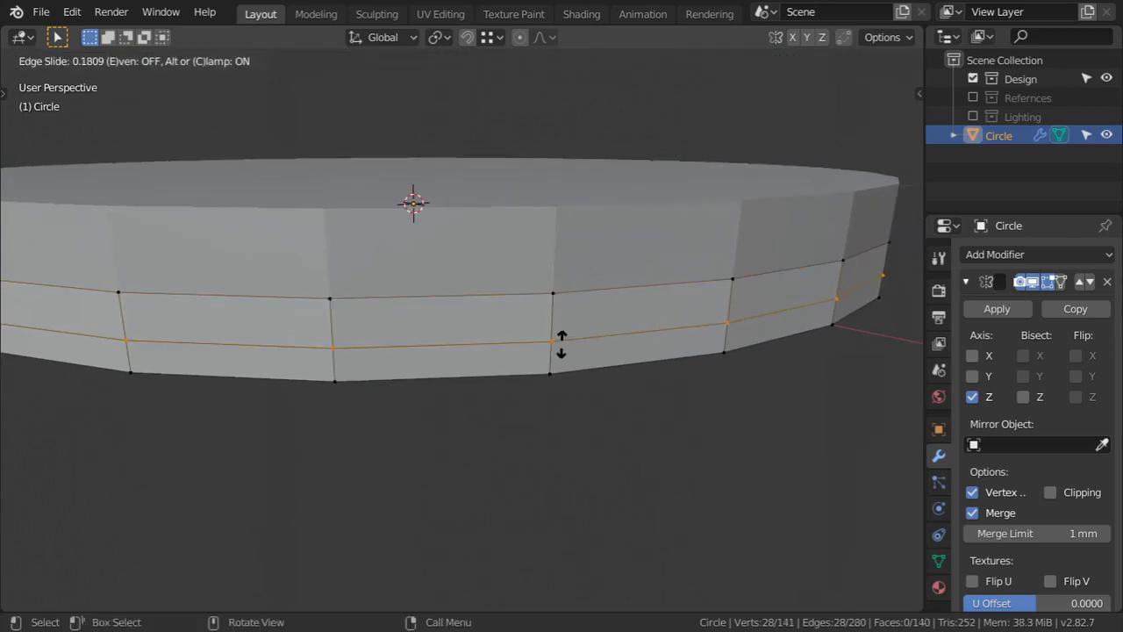
{"action": "left_click", "coordinate": [580, 367]}
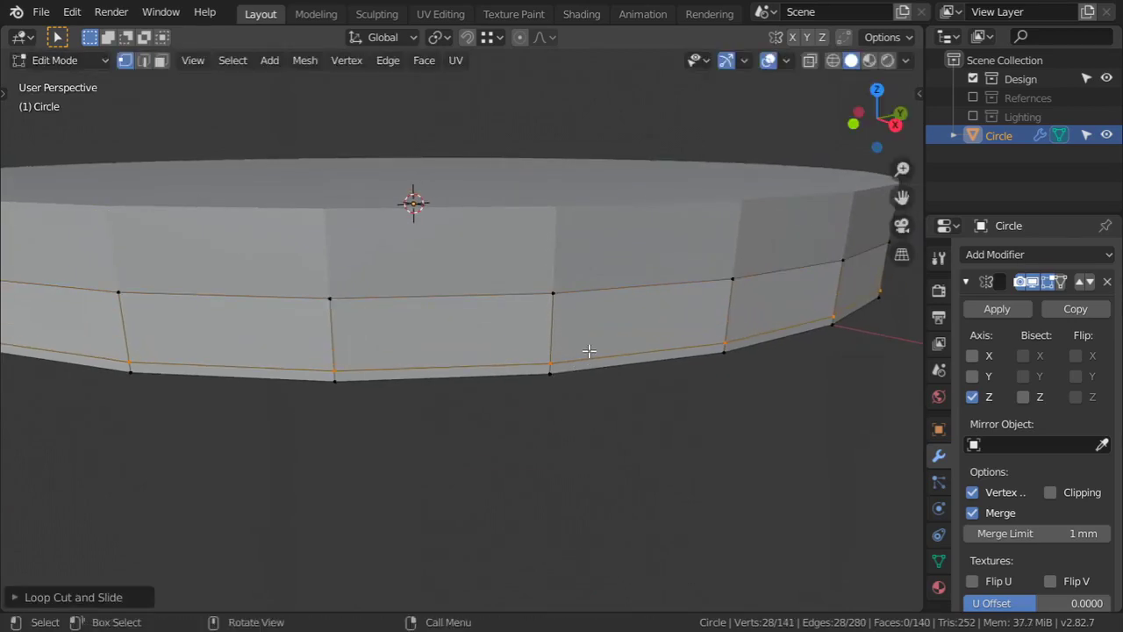
Step: Edge-slide the new side loop slightly upward, away from the disc's lower edge, in the front view
{"action": "key", "text": "KP_1"}
{"action": "middle_click_drag", "start_coordinate": [742, 266], "coordinate": [562, 255], "text": "shift"}
{"action": "scroll", "coordinate": [704, 220], "scroll_direction": "up", "scroll_amount": 2}
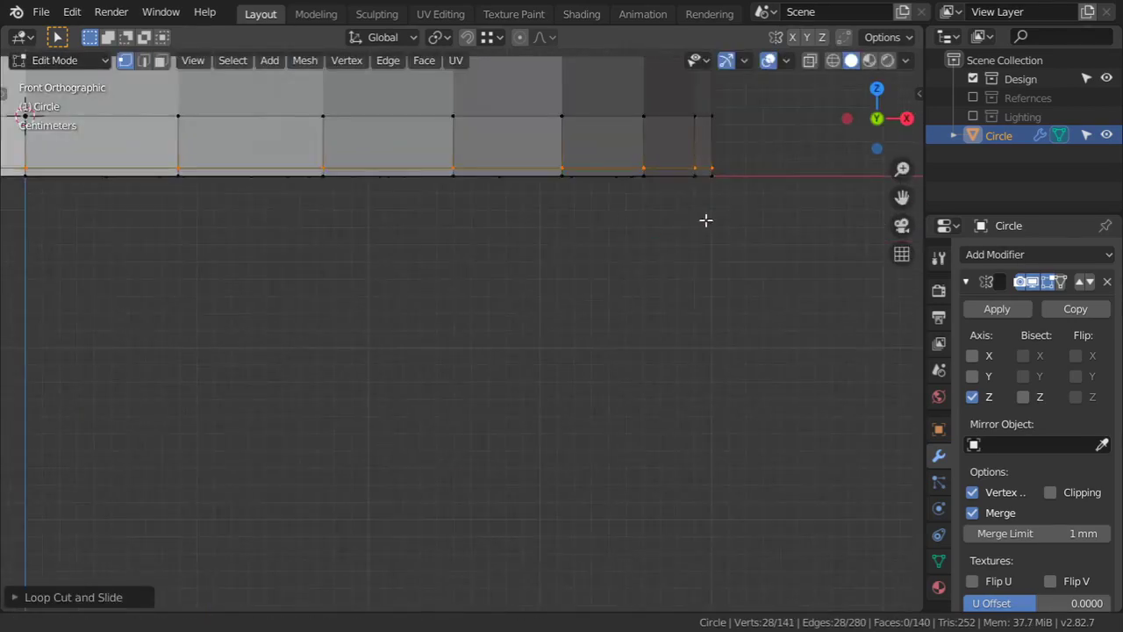
{"action": "middle_click_drag", "start_coordinate": [704, 220], "coordinate": [689, 301], "text": "shift"}
{"action": "scroll", "coordinate": [740, 298], "scroll_direction": "up", "scroll_amount": 1}
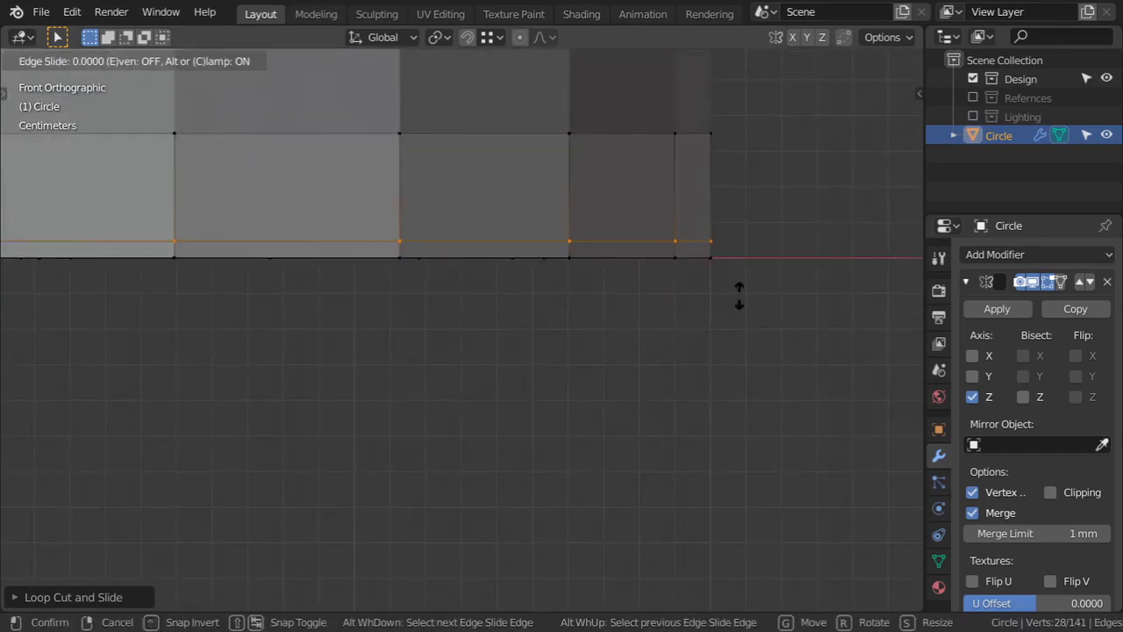
{"action": "left_click", "coordinate": [737, 243]}
Step: Switch the viewport to wireframe shading and deselect all of the disc's vertices
{"action": "scroll", "coordinate": [737, 243], "scroll_direction": "down", "scroll_amount": 2}
{"action": "key", "text": "z"}
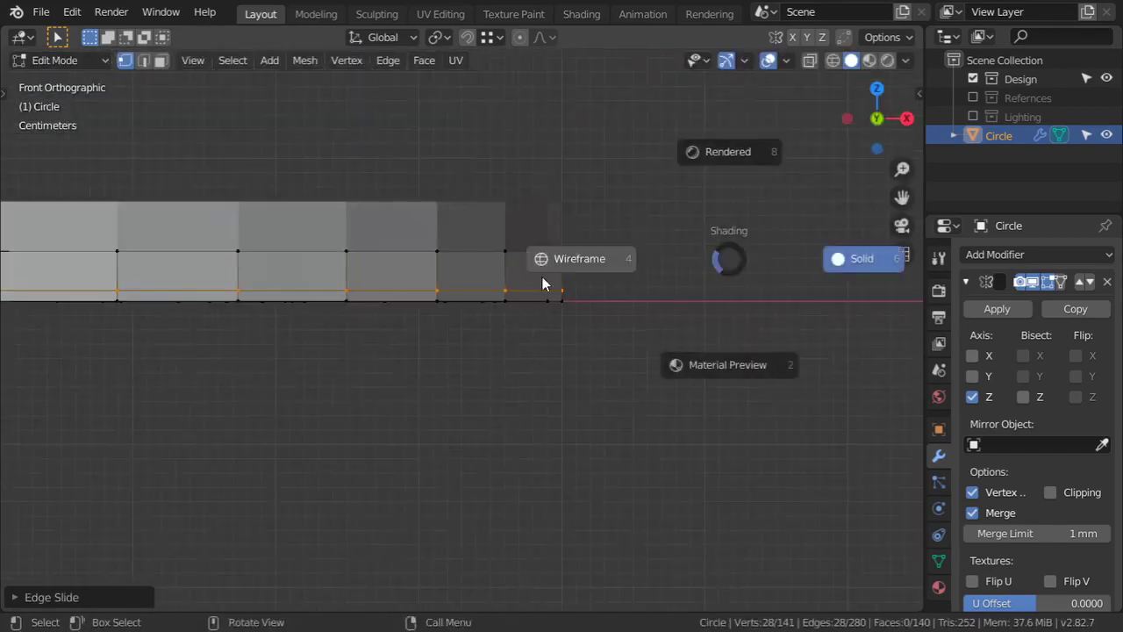
{"action": "left_click", "coordinate": [589, 261]}
{"action": "scroll", "coordinate": [562, 289], "scroll_direction": "down", "scroll_amount": 2}
{"action": "mouse_move", "coordinate": [536, 321]}
{"action": "middle_mouse_down", "text": "shift"}
{"action": "mouse_move", "coordinate": [690, 306]}
{"action": "mouse_move", "coordinate": [765, 270]}
{"action": "middle_mouse_up", "text": "shift"}
{"action": "key", "text": "a"}
{"action": "key", "text": "alt+a"}
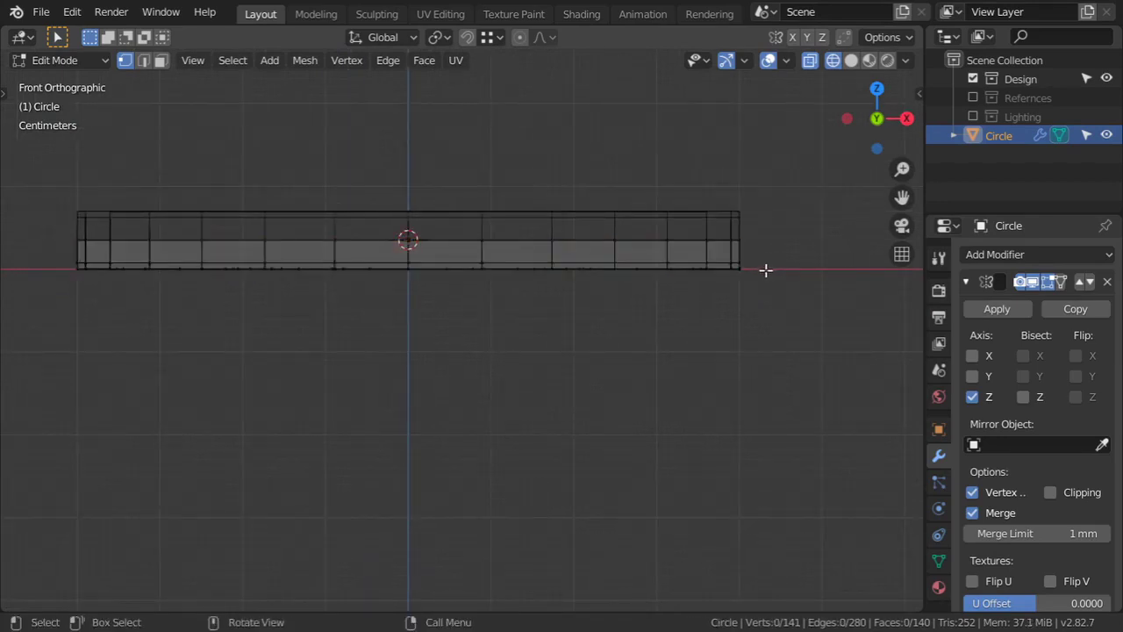
Step: Box-select all vertices on the disc's underside and scale them slightly inward to chamfer the edge
{"action": "key", "text": "b"}
{"action": "left_click_drag", "start_coordinate": [748, 266], "coordinate": [63, 362]}
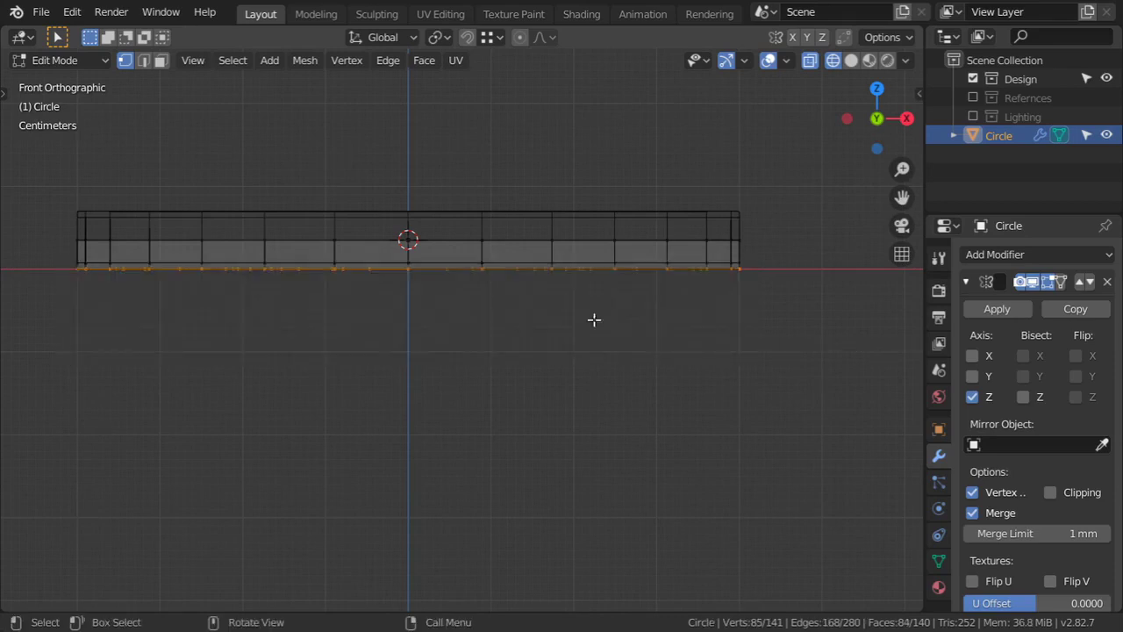
{"action": "scroll", "coordinate": [766, 310], "scroll_direction": "up", "scroll_amount": 4}
{"action": "middle_click_drag", "start_coordinate": [766, 310], "coordinate": [419, 401], "text": "shift"}
{"action": "scroll", "coordinate": [782, 363], "scroll_direction": "up", "scroll_amount": 4}
{"action": "key", "text": "s"}
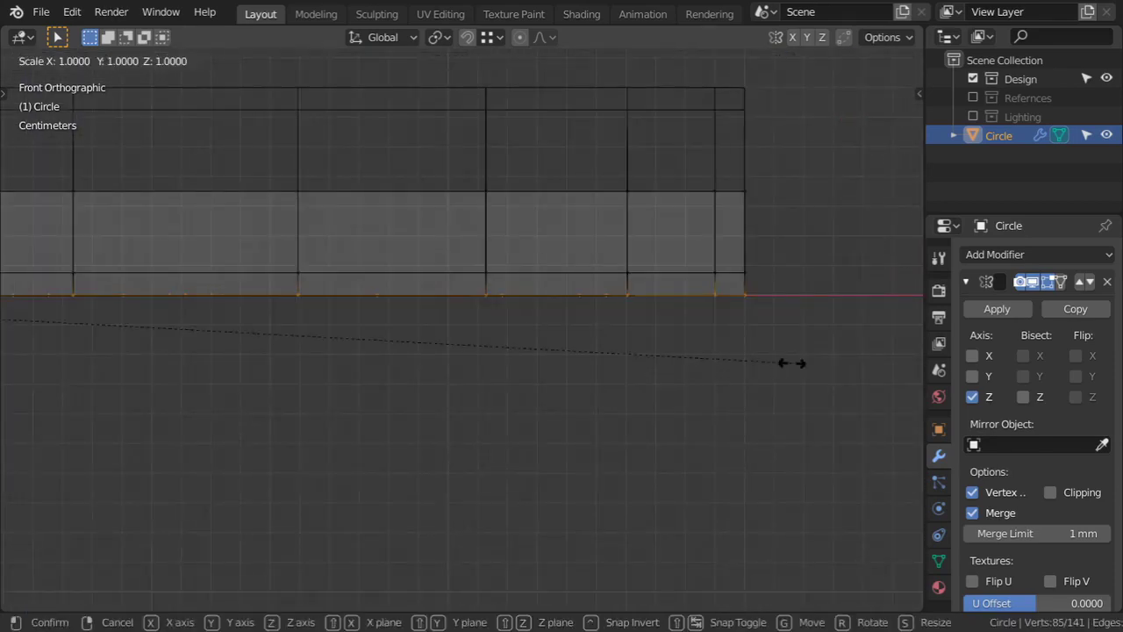
{"action": "left_click", "coordinate": [733, 365]}
Step: Return to solid shading and Object Mode, and give the disc a Subdivision Surface modifier with viewport level 1
{"action": "key", "text": "z"}
{"action": "left_click", "coordinate": [912, 270]}
{"action": "key", "text": "Tab"}
{"action": "middle_click_drag", "start_coordinate": [636, 280], "coordinate": [570, 361]}
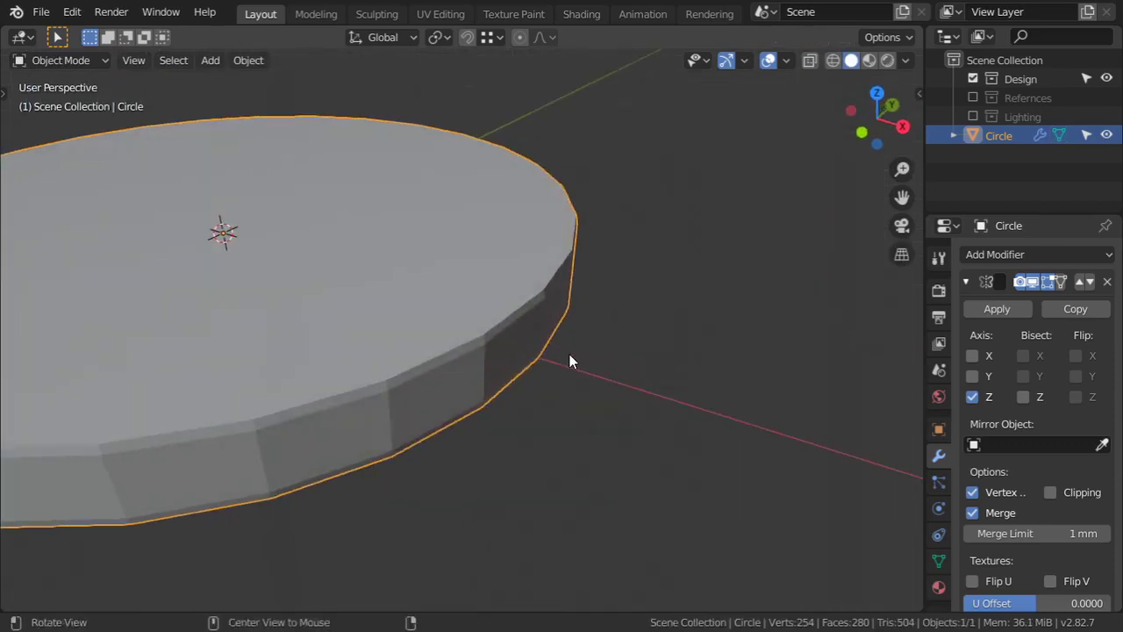
{"action": "key", "text": "ctrl+1"}
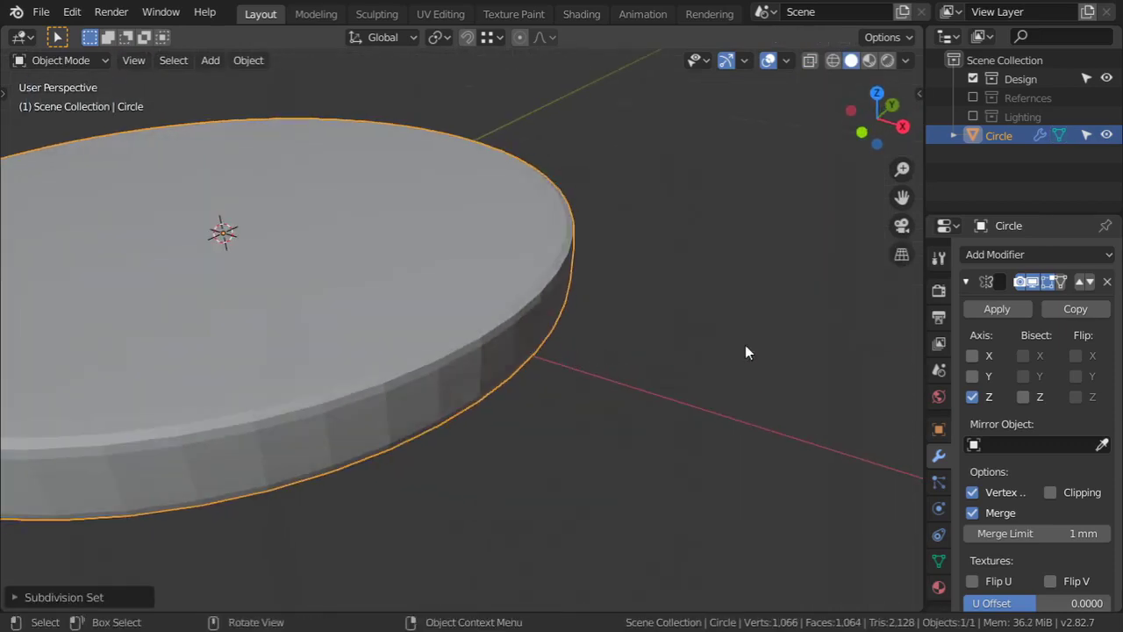
{"action": "left_click", "coordinate": [965, 281]}
Step: Add a supporting edge loop around the disc's side, slid close above the chamfer's edge, and return to Object Mode
{"action": "key", "text": "Tab"}
{"action": "middle_click_drag", "start_coordinate": [501, 384], "coordinate": [429, 356]}
{"action": "scroll", "coordinate": [428, 357], "scroll_direction": "up", "scroll_amount": 1}
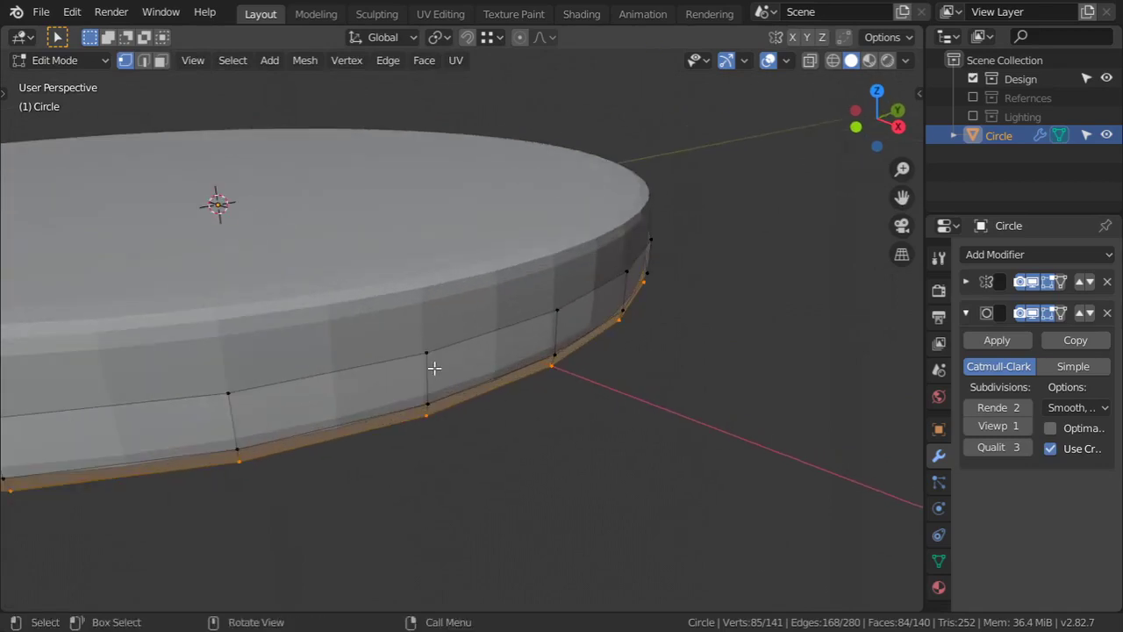
{"action": "scroll", "coordinate": [434, 365], "scroll_direction": "up", "scroll_amount": 1}
{"action": "key", "text": "ctrl+r"}
{"action": "left_click", "coordinate": [432, 399]}
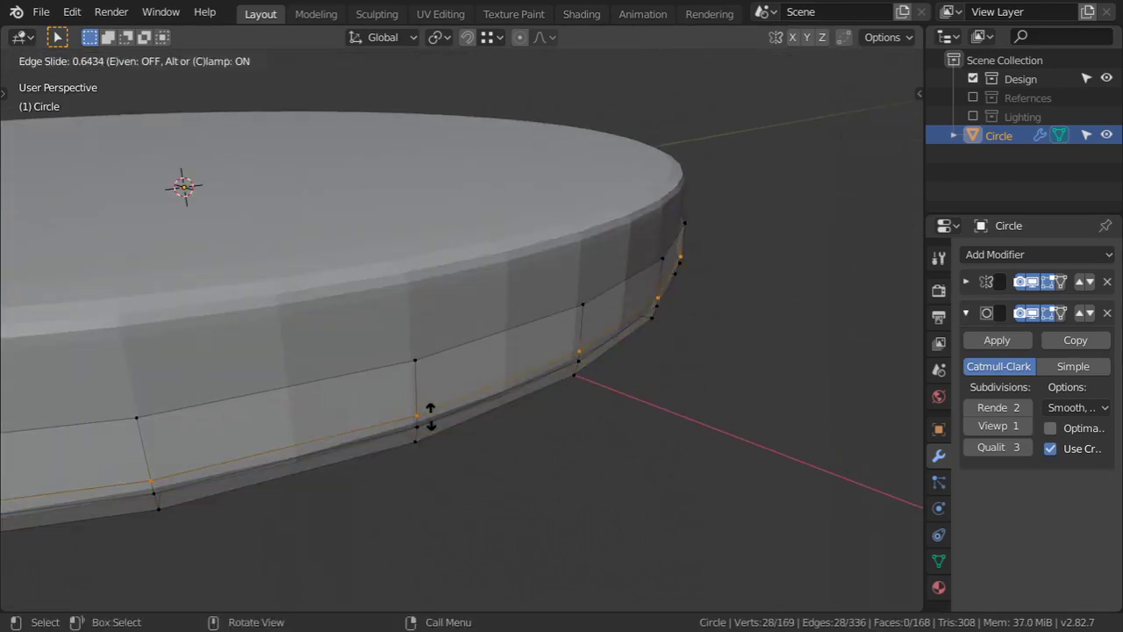
{"action": "left_click", "coordinate": [429, 417]}
{"action": "key", "text": "Tab"}
{"action": "scroll", "coordinate": [466, 333], "scroll_direction": "down", "scroll_amount": 4}
{"action": "middle_click_drag", "start_coordinate": [465, 333], "coordinate": [488, 289]}
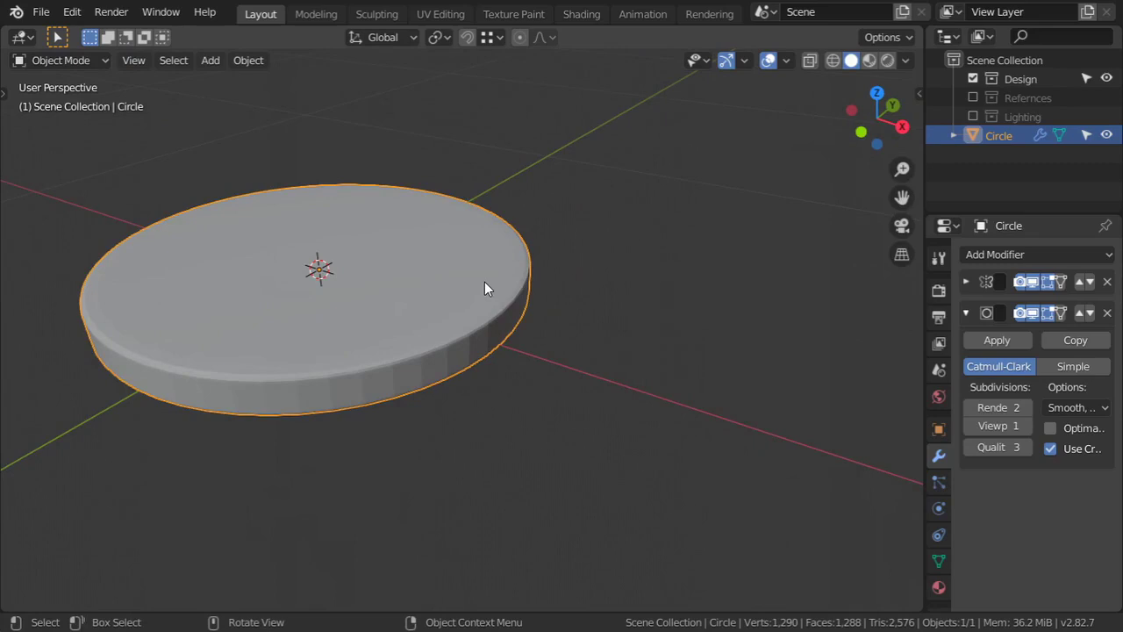
Step: Apply smooth shading to the disc
{"action": "right_click", "coordinate": [484, 282]}
{"action": "left_click", "coordinate": [481, 281]}
{"action": "middle_click_drag", "start_coordinate": [472, 303], "coordinate": [704, 307]}
{"action": "key", "text": "KP_1"}
{"action": "key", "text": "Tab"}
{"action": "scroll", "coordinate": [535, 289], "scroll_direction": "up", "scroll_amount": 2}
{"action": "scroll", "coordinate": [704, 307], "scroll_direction": "down", "scroll_amount": 1}
{"action": "key", "text": "shift+z"}
{"action": "key", "text": "a"}
{"action": "key", "text": "alt+a"}
{"action": "key", "text": "b"}
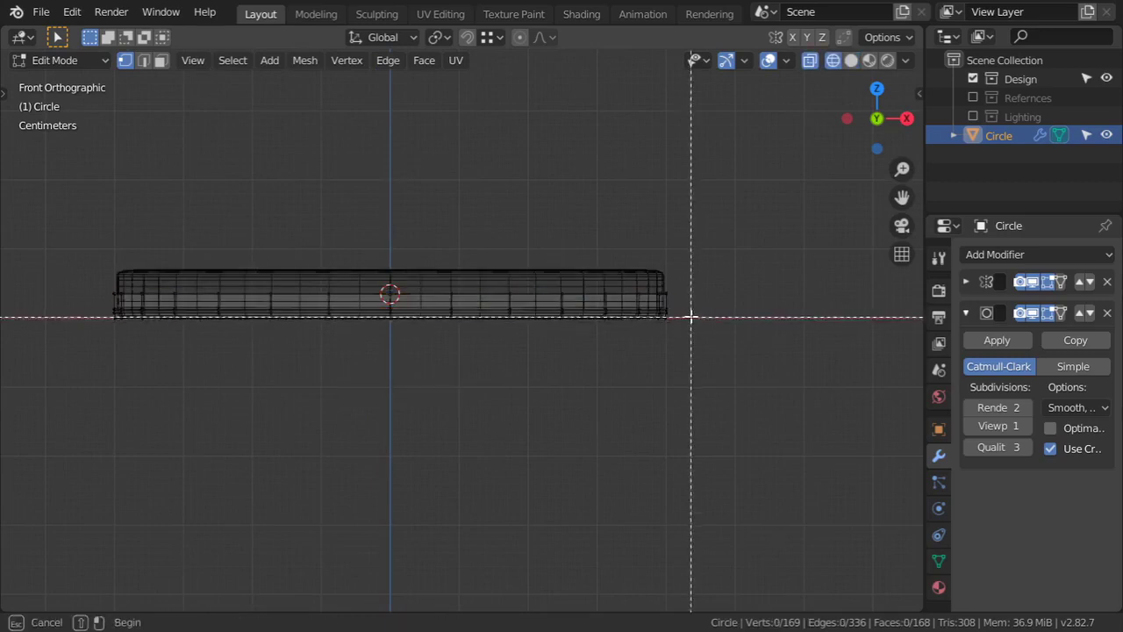
{"action": "left_click_drag", "start_coordinate": [687, 300], "coordinate": [90, 372]}
{"action": "key", "text": "shift+z"}
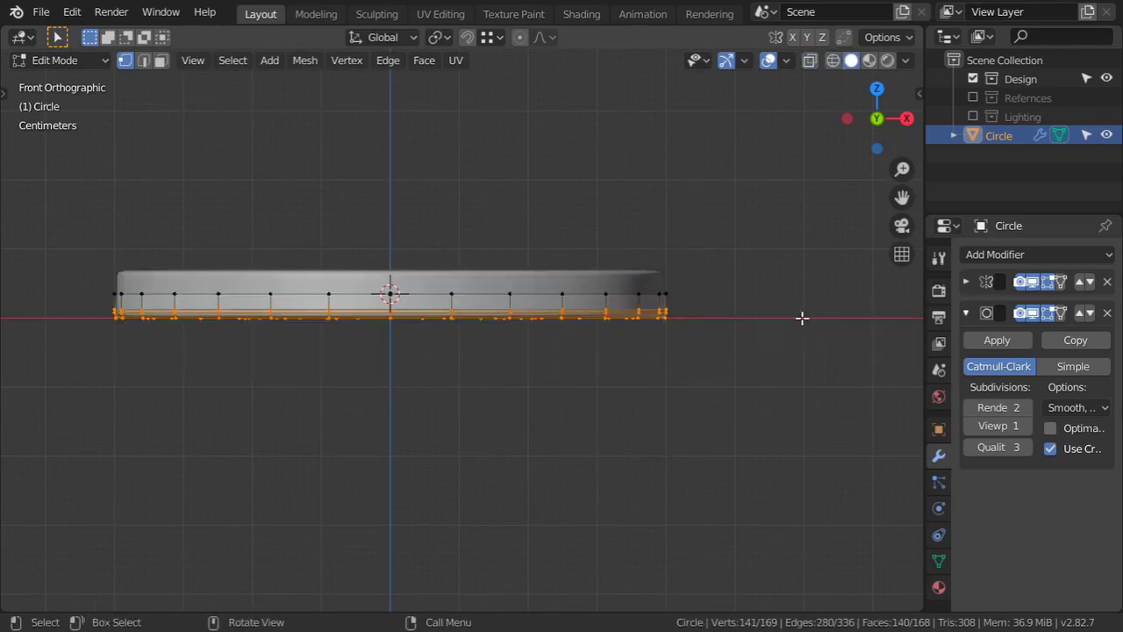
Step: Select all of the disc's geometry in Edit Mode and unwrap it with Smart UV Project using the default settings
{"action": "key", "text": "a"}
{"action": "middle_click_drag", "start_coordinate": [724, 286], "coordinate": [583, 335]}
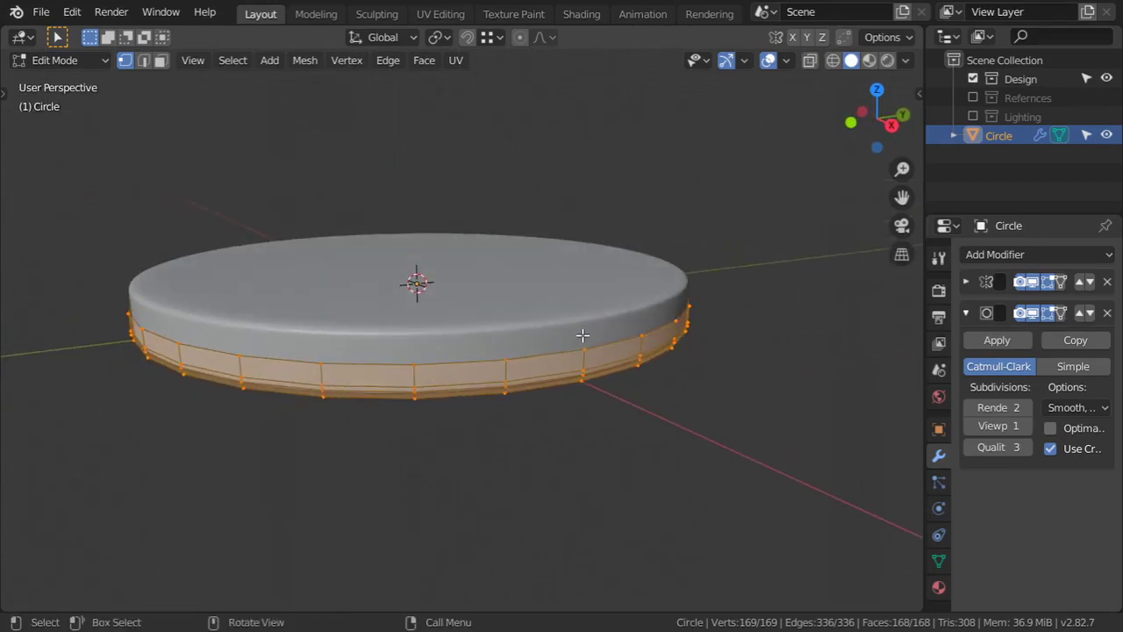
{"action": "key", "text": "Tab"}
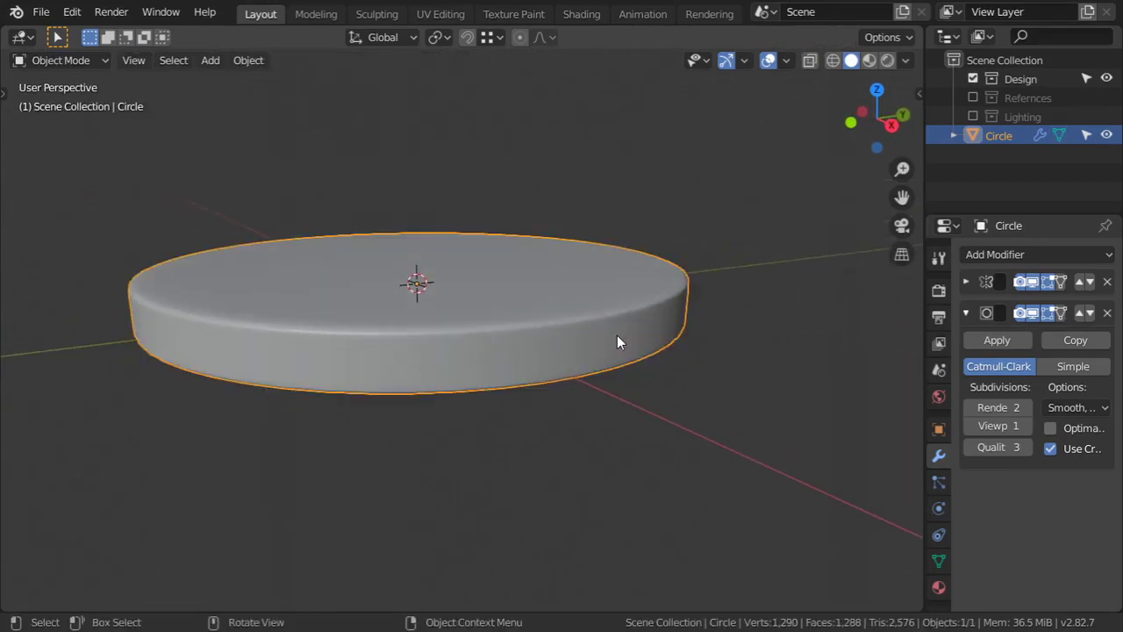
{"action": "middle_click_drag", "start_coordinate": [642, 336], "coordinate": [605, 361]}
{"action": "key", "text": "Tab"}
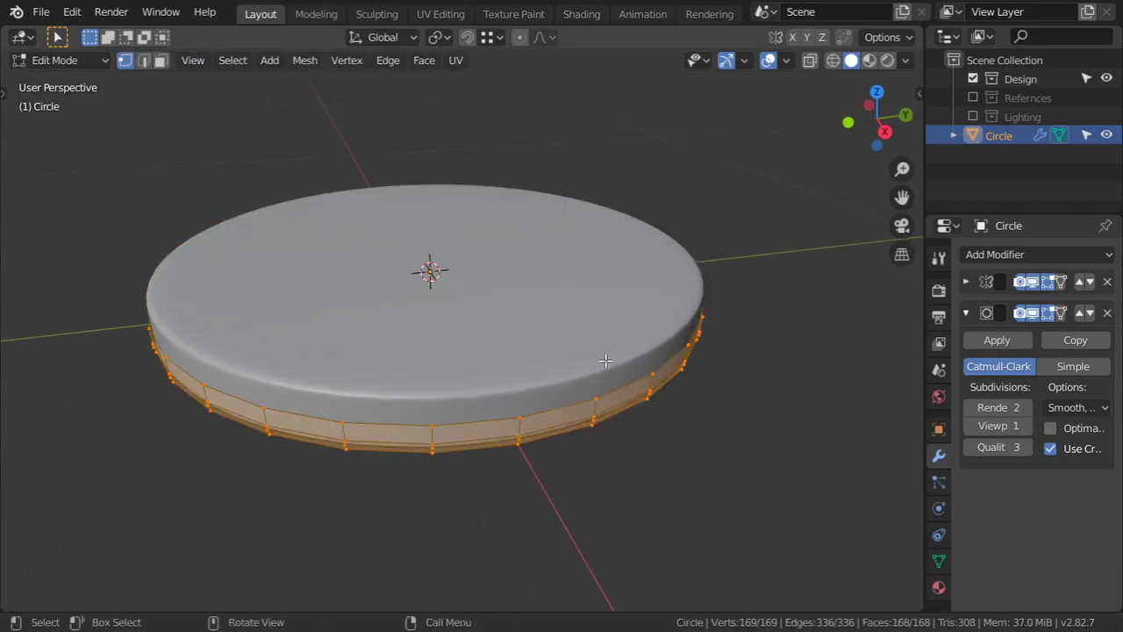
{"action": "key", "text": "u"}
{"action": "left_click", "coordinate": [555, 389]}
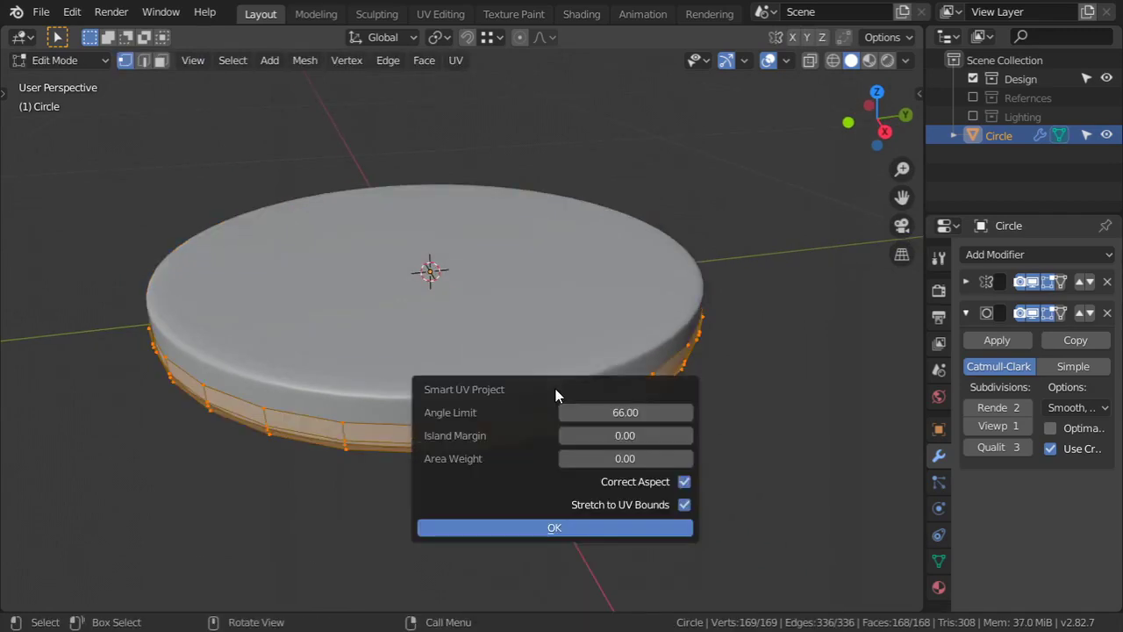
{"action": "left_click", "coordinate": [602, 534]}
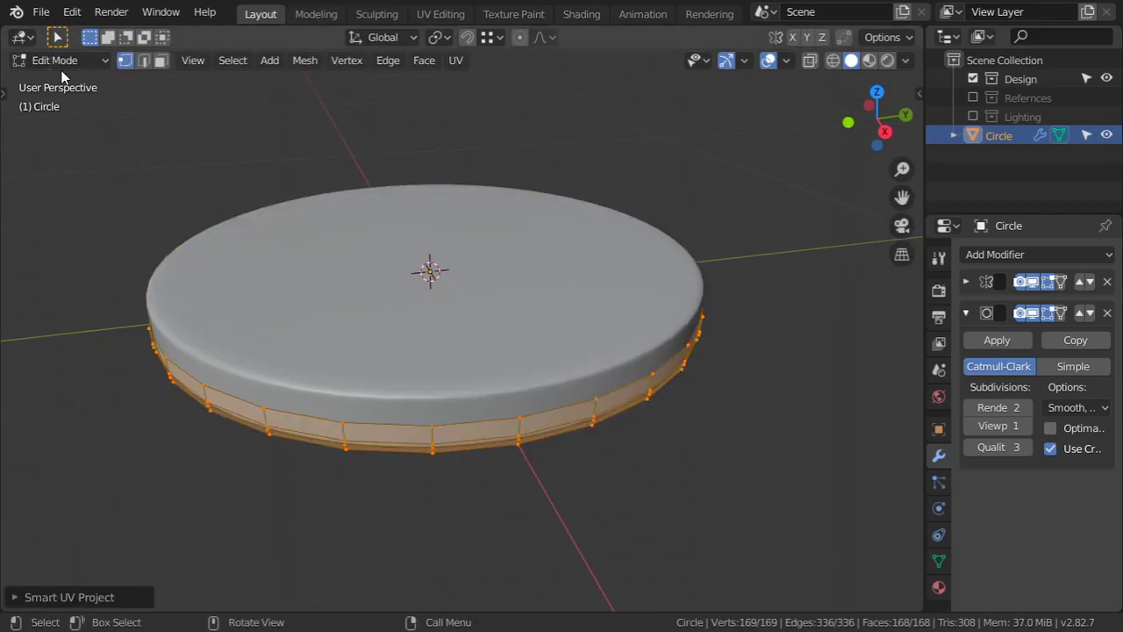
Step: Switch the viewport to the UV Editor and examine the disc's unwrapped UV layout
{"action": "left_click", "coordinate": [19, 37]}
{"action": "left_click", "coordinate": [74, 146]}
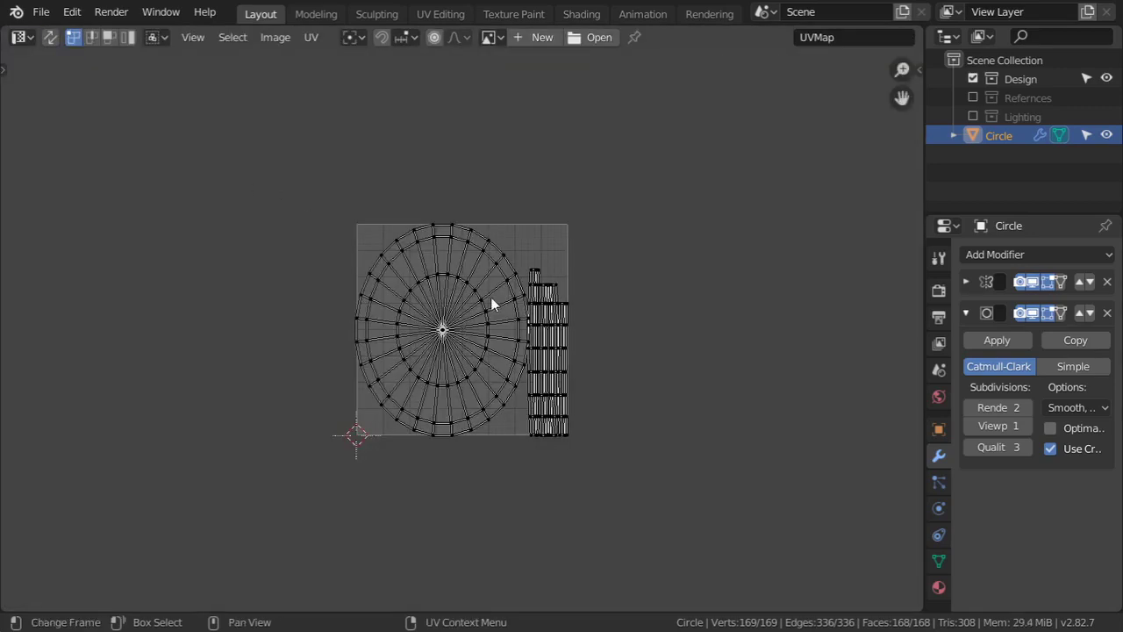
{"action": "scroll", "coordinate": [510, 316], "scroll_direction": "up", "scroll_amount": 4}
{"action": "scroll", "coordinate": [601, 325], "scroll_direction": "down", "scroll_amount": 3}
{"action": "scroll", "coordinate": [601, 325], "scroll_direction": "up", "scroll_amount": 3}
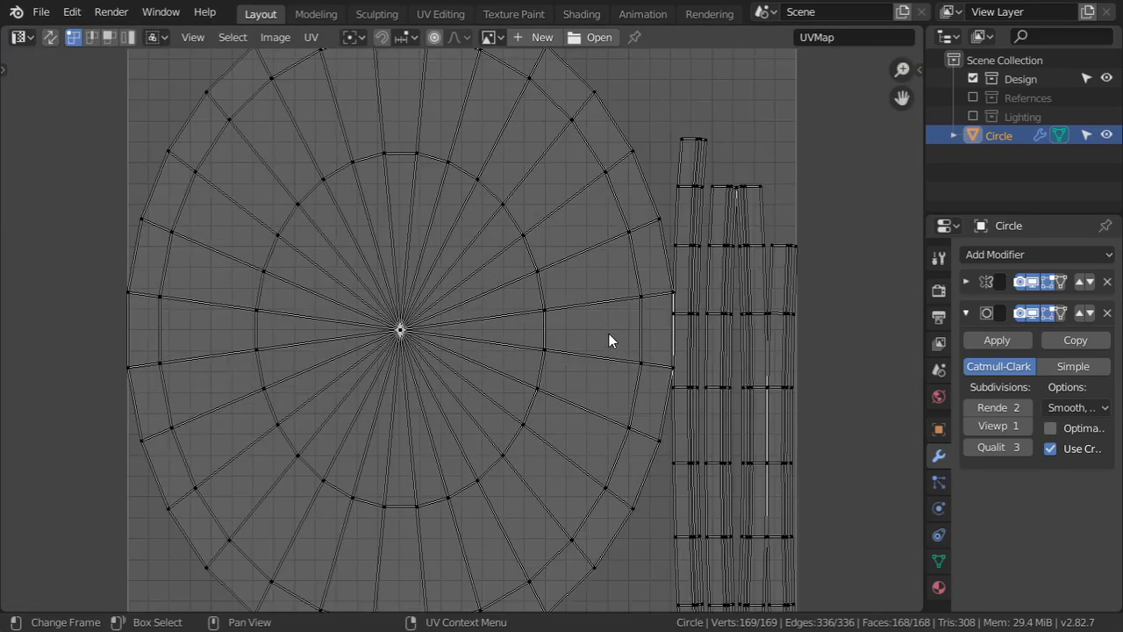
{"action": "scroll", "coordinate": [614, 340], "scroll_direction": "down", "scroll_amount": 2}
{"action": "scroll", "coordinate": [555, 320], "scroll_direction": "up", "scroll_amount": 1}
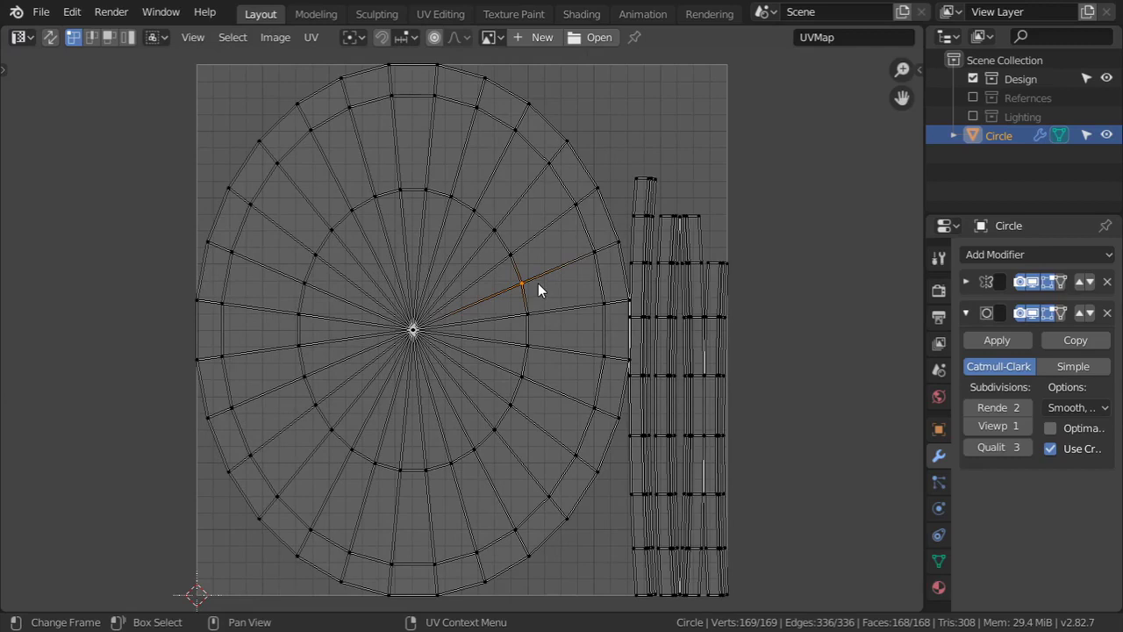
Step: Select the round UV island in island selection mode and try to move it along X
{"action": "left_click", "coordinate": [127, 37]}
{"action": "right_click", "coordinate": [412, 202]}
{"action": "key", "text": "Escape"}
{"action": "left_click", "coordinate": [439, 209]}
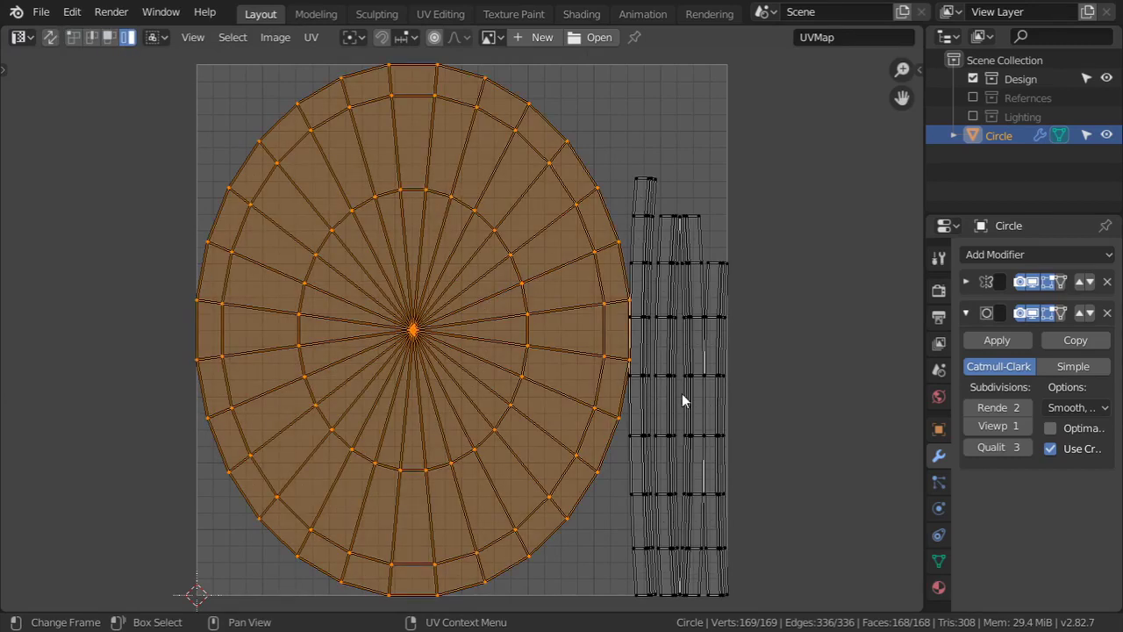
{"action": "key", "text": "g"}
{"action": "key", "text": "x"}
{"action": "right_click", "coordinate": [653, 367]}
{"action": "scroll", "coordinate": [643, 367], "scroll_direction": "down", "scroll_amount": 1}
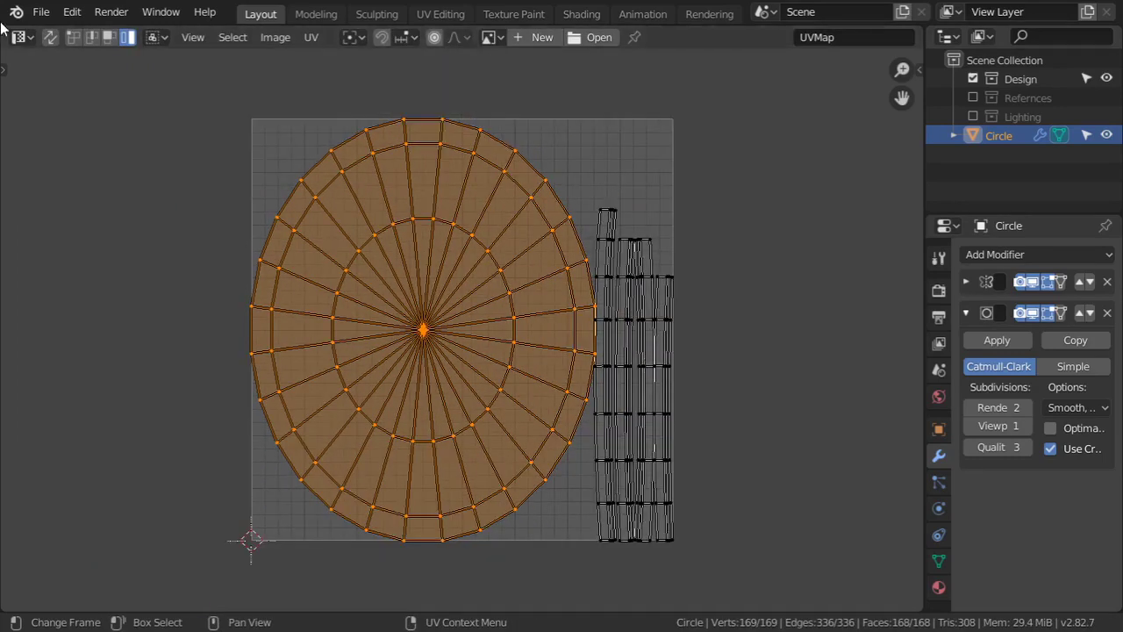
Step: Switch the editor back to the 3D Viewport and return the disc to Object Mode
{"action": "left_click", "coordinate": [29, 35]}
{"action": "left_click", "coordinate": [80, 105]}
{"action": "middle_click_drag", "start_coordinate": [654, 404], "coordinate": [637, 401]}
{"action": "key", "text": "Tab"}
{"action": "scroll", "coordinate": [642, 363], "scroll_direction": "down", "scroll_amount": 1}
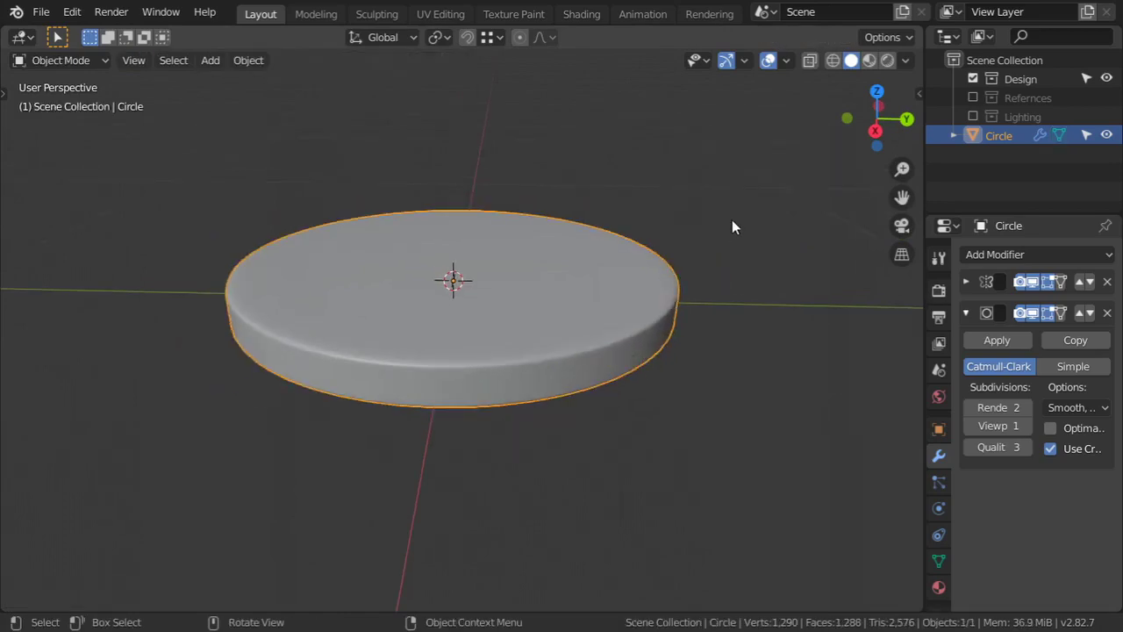
Step: Create a new collection in the scene and name it Temp
{"action": "right_click", "coordinate": [979, 155]}
{"action": "left_click", "coordinate": [979, 156]}
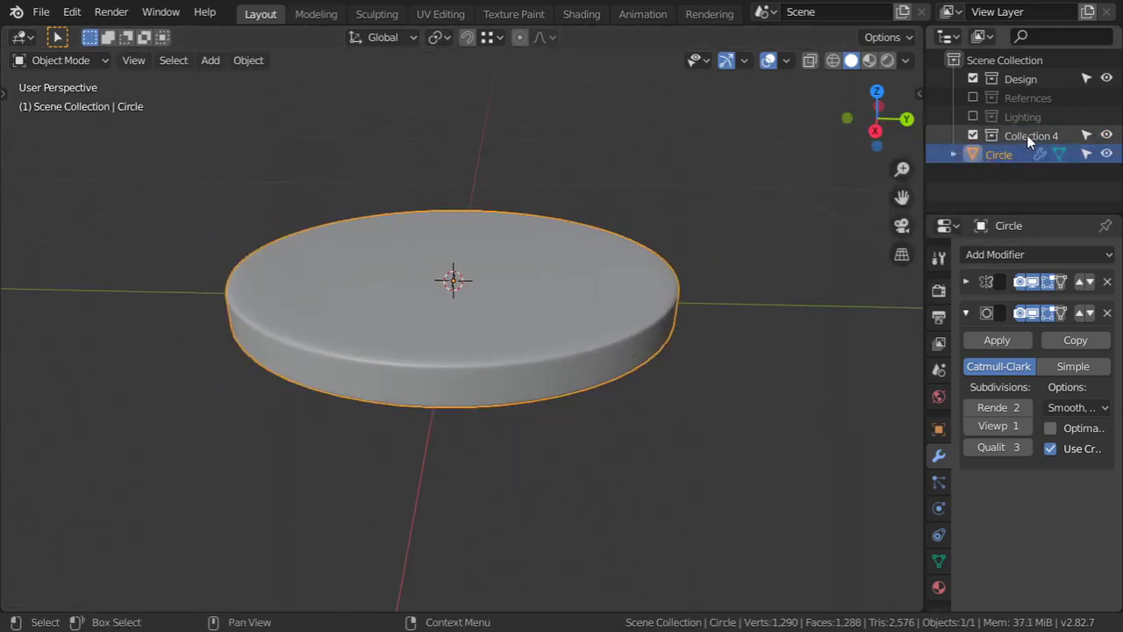
{"action": "left_click", "coordinate": [972, 136]}
{"action": "double_click", "coordinate": [1030, 138]}
{"action": "type", "text": "Temp"}
{"action": "key", "text": "Return"}
Step: Rename the Circle object to top and move it into the Temp collection
{"action": "left_click", "coordinate": [1001, 154]}
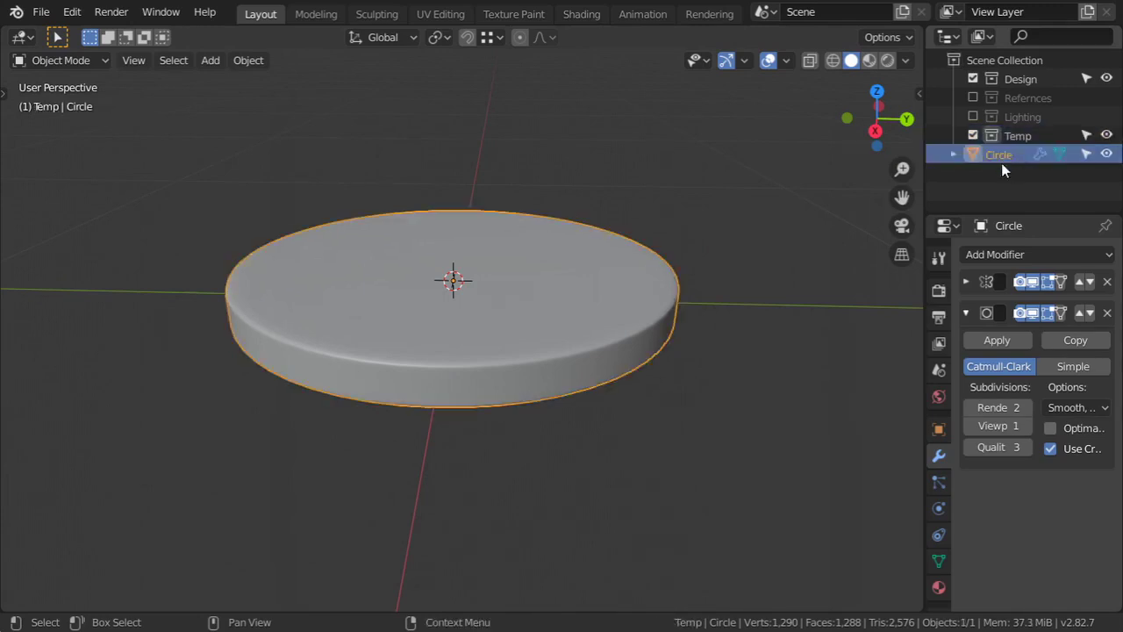
{"action": "double_click", "coordinate": [1008, 155]}
{"action": "type", "text": "top"}
{"action": "key", "text": "Return"}
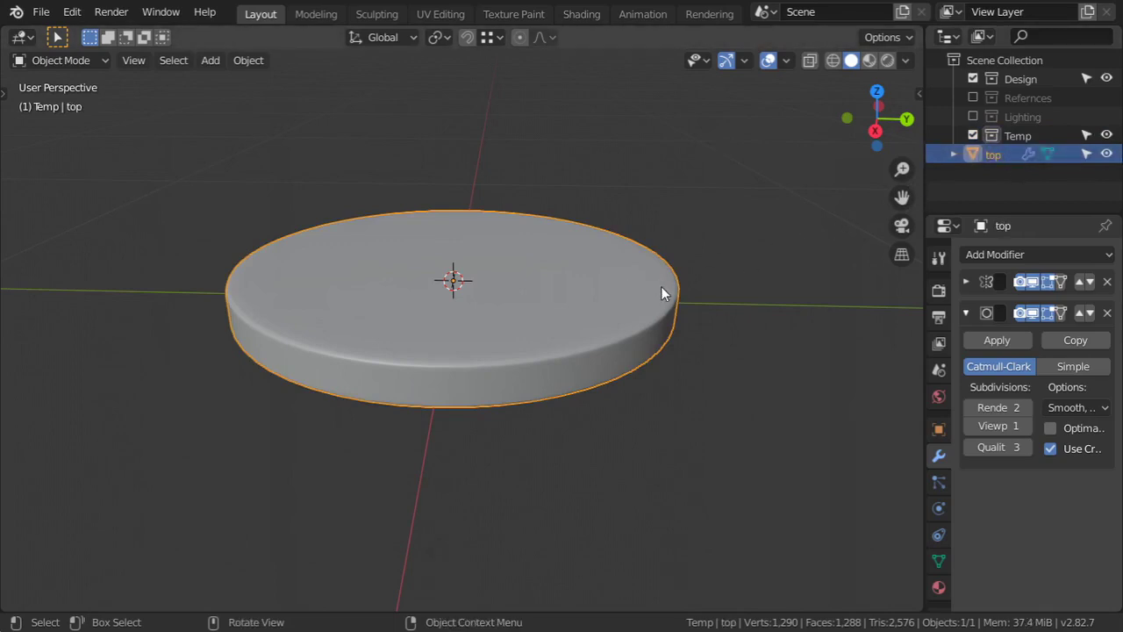
{"action": "key", "text": "m"}
{"action": "left_click", "coordinate": [593, 328]}
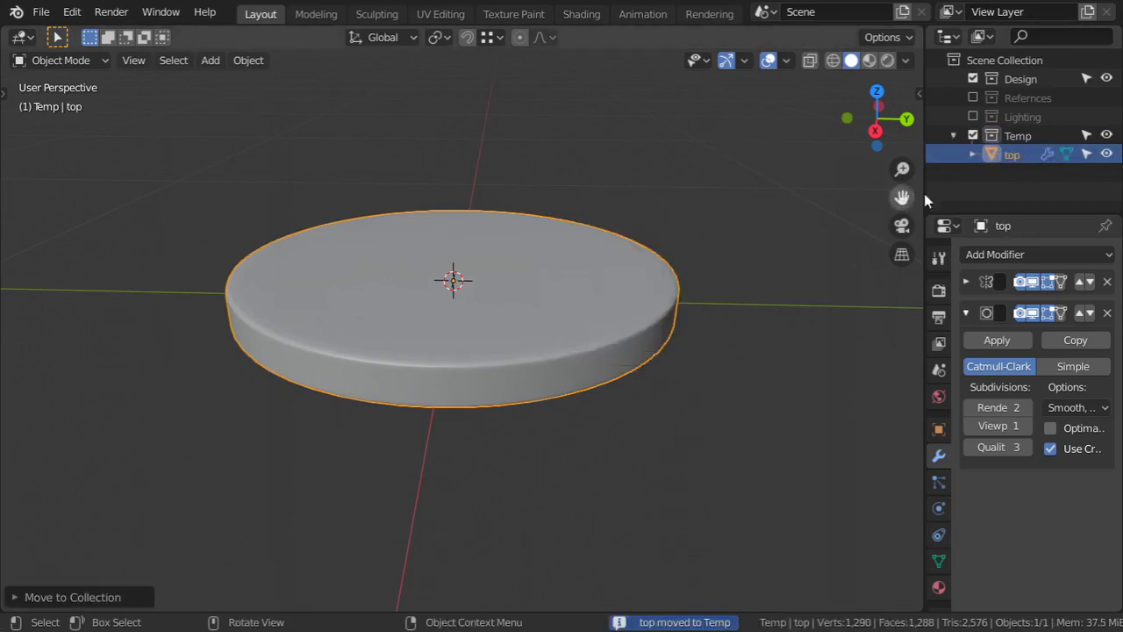
{"action": "left_click", "coordinate": [954, 135]}
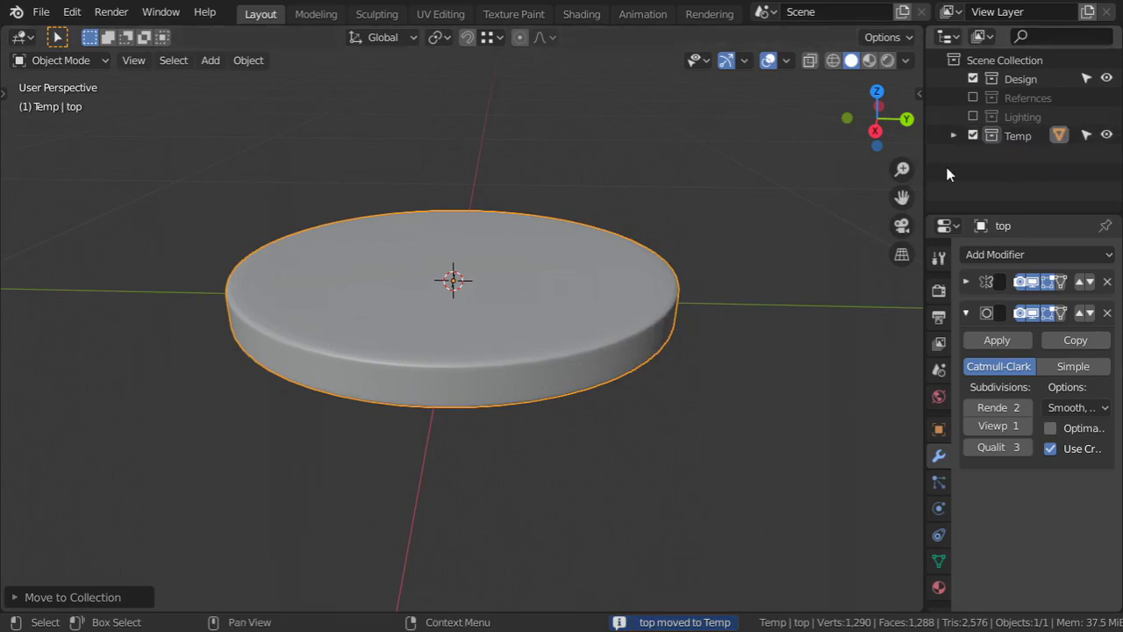
Step: Duplicate the tabletop in place into the Design collection and exclude the Temp collection from the view layer
{"action": "key", "text": "shift+d"}
{"action": "right_click", "coordinate": [675, 222]}
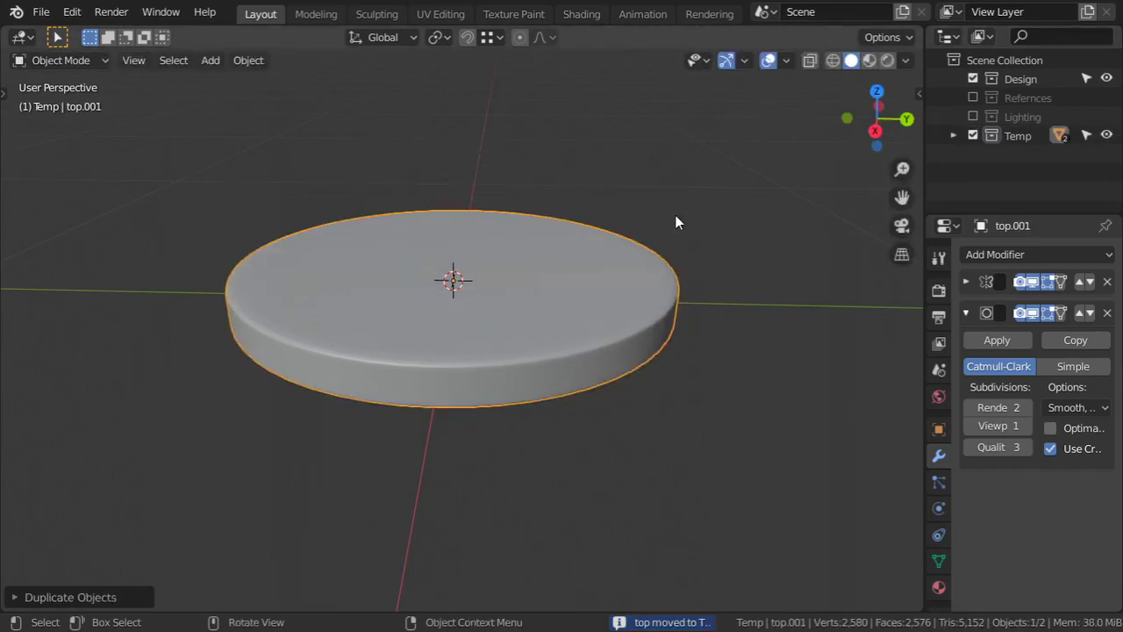
{"action": "key", "text": "m"}
{"action": "left_click", "coordinate": [614, 165]}
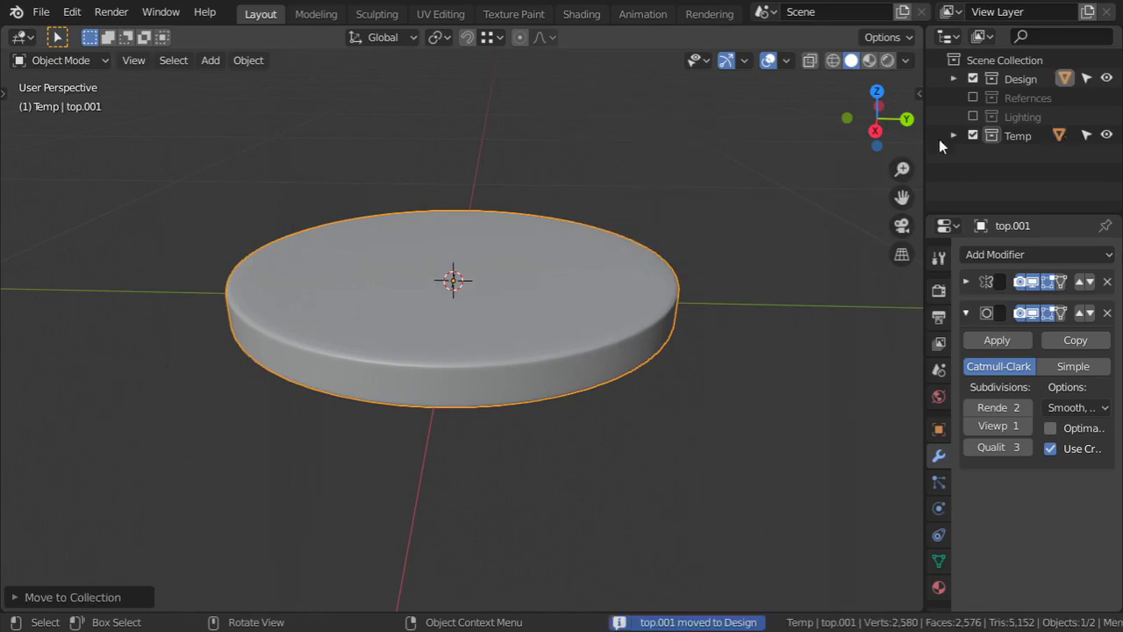
{"action": "left_click", "coordinate": [972, 135]}
{"action": "key", "text": "KP_5"}
{"action": "key", "text": "KP_6"}
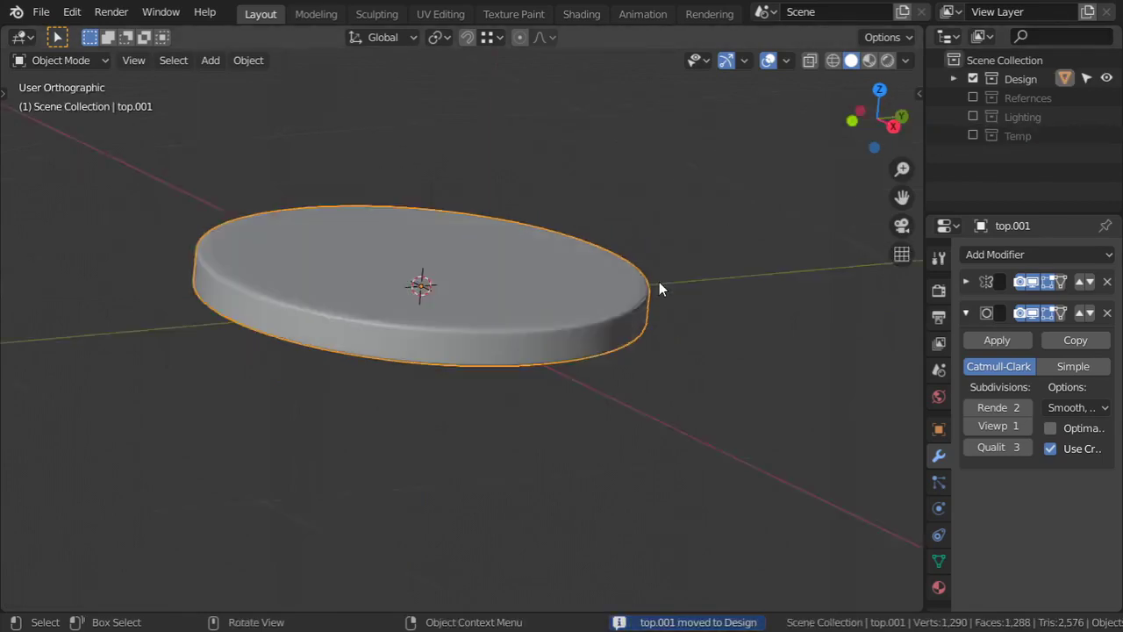
{"action": "key", "text": "KP_1"}
{"action": "scroll", "coordinate": [659, 282], "scroll_direction": "down", "scroll_amount": 5}
{"action": "key", "text": "g"}
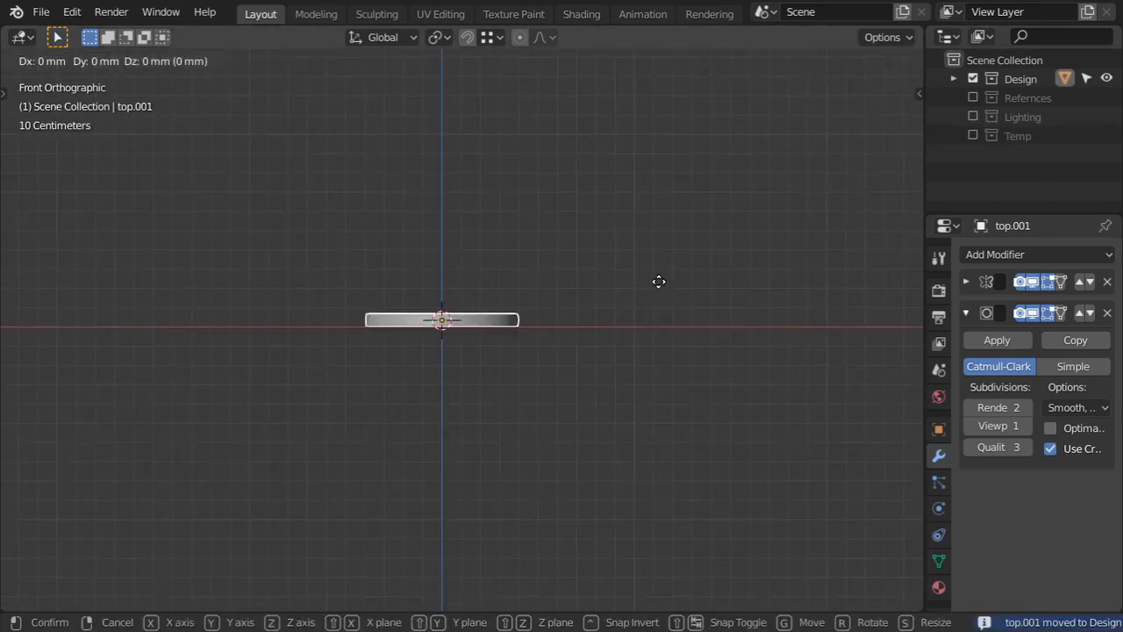
{"action": "key", "text": "Escape"}
{"action": "mouse_move", "coordinate": [530, 338]}
{"action": "middle_mouse_down"}
{"action": "mouse_move", "coordinate": [508, 350]}
{"action": "mouse_move", "coordinate": [518, 347]}
{"action": "middle_mouse_up"}
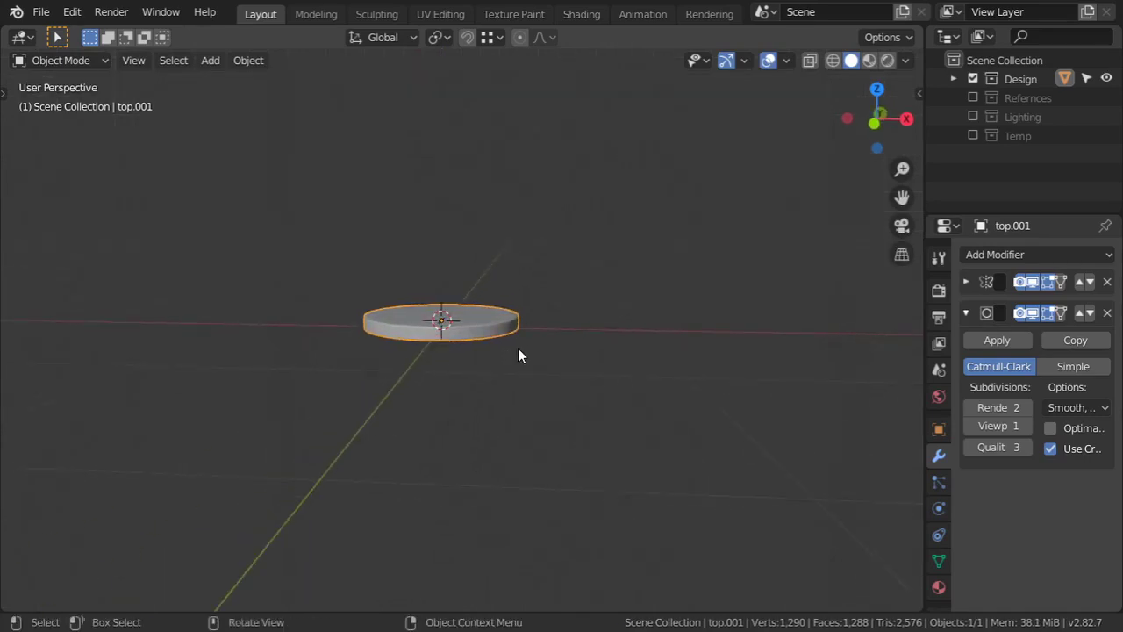
{"action": "key", "text": "KP_1"}
{"action": "key", "text": "g"}
{"action": "key", "text": "z"}
{"action": "key", "text": "period"}
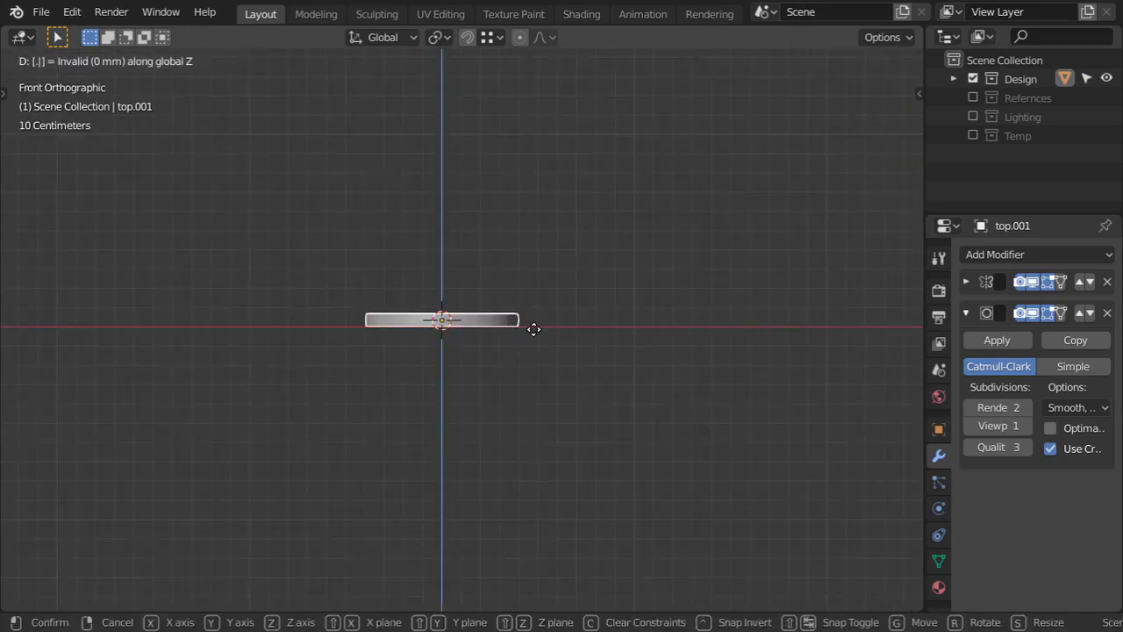
{"action": "type", "text": "1"}
{"action": "key", "text": "Escape"}
{"action": "key", "text": "g"}
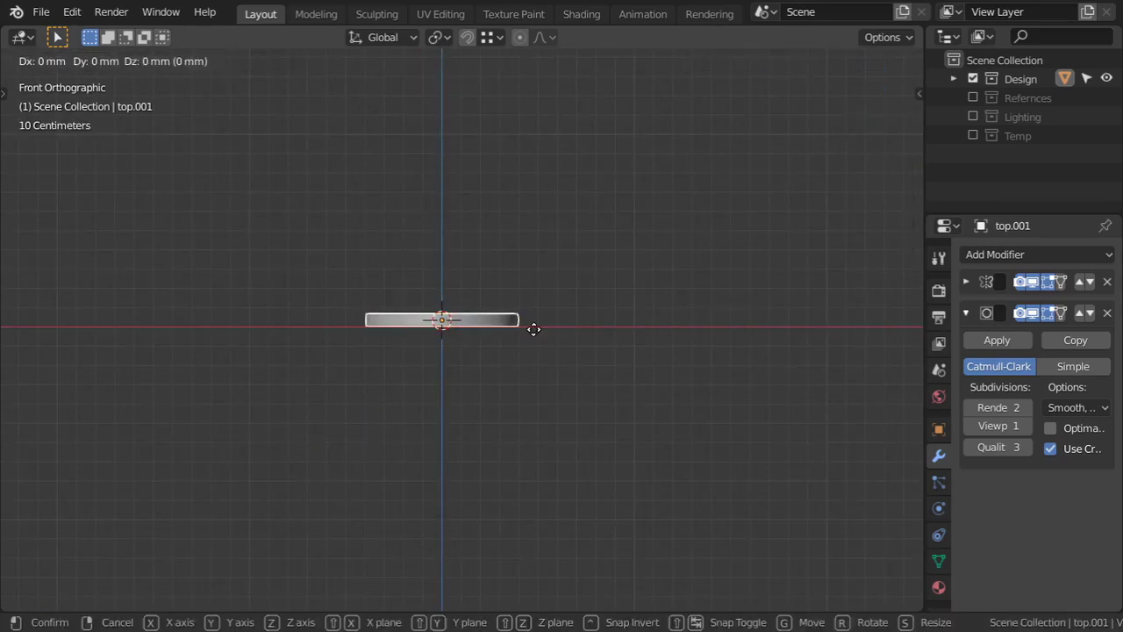
{"action": "type", "text": "z"}
{"action": "type", "text": "80"}
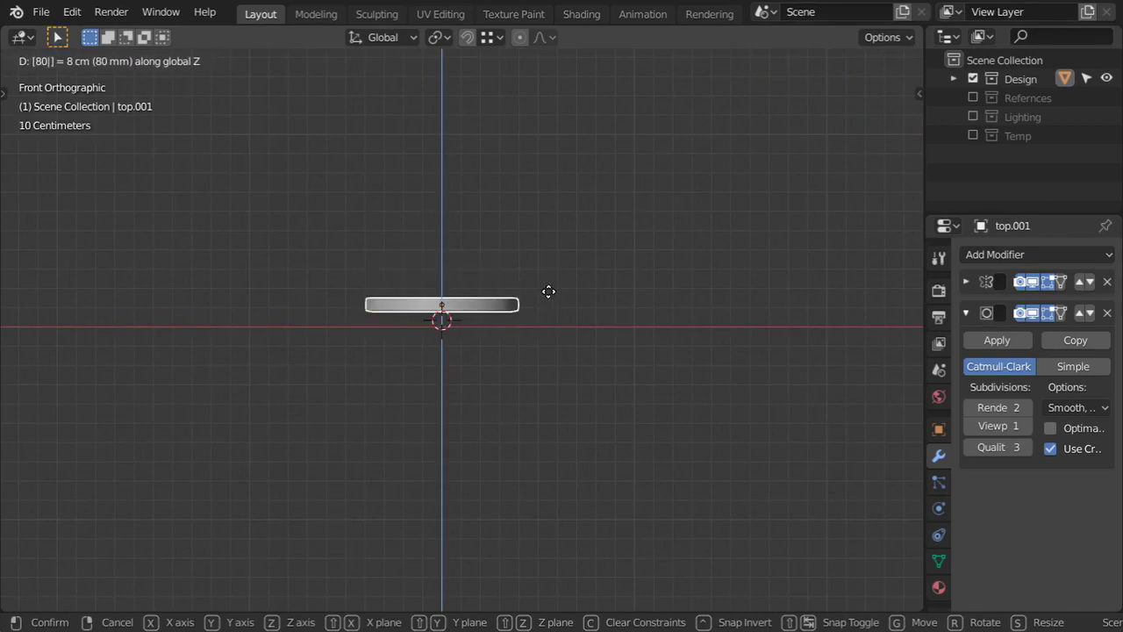
{"action": "key", "text": "Escape"}
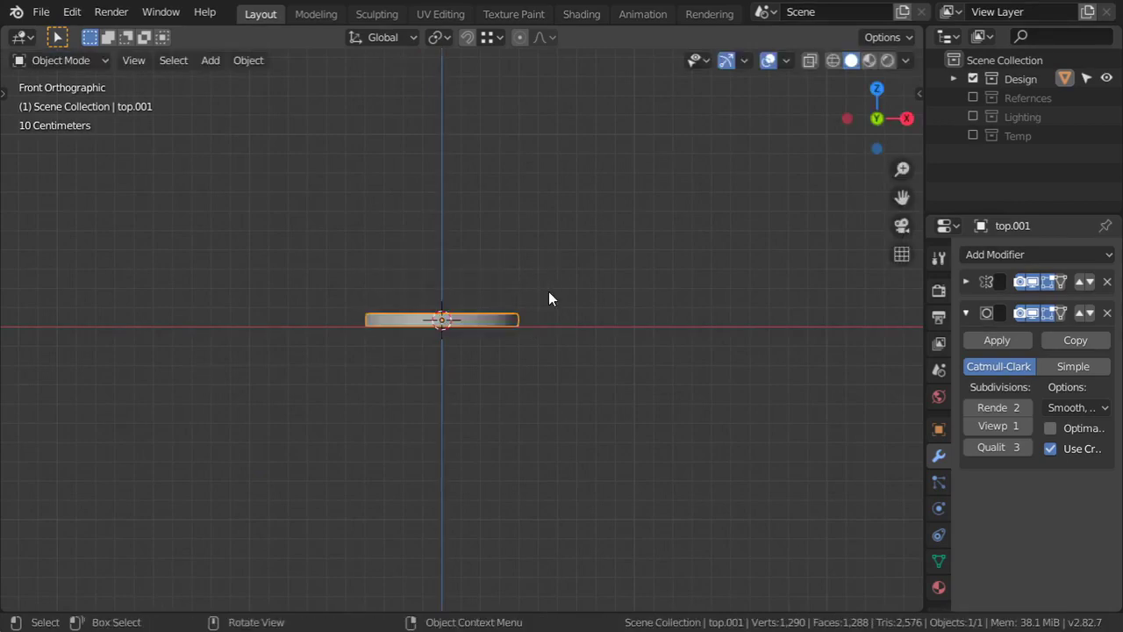
Step: Set the scene's length unit to Centimeters and save the file
{"action": "left_click", "coordinate": [939, 344]}
{"action": "left_click", "coordinate": [939, 369]}
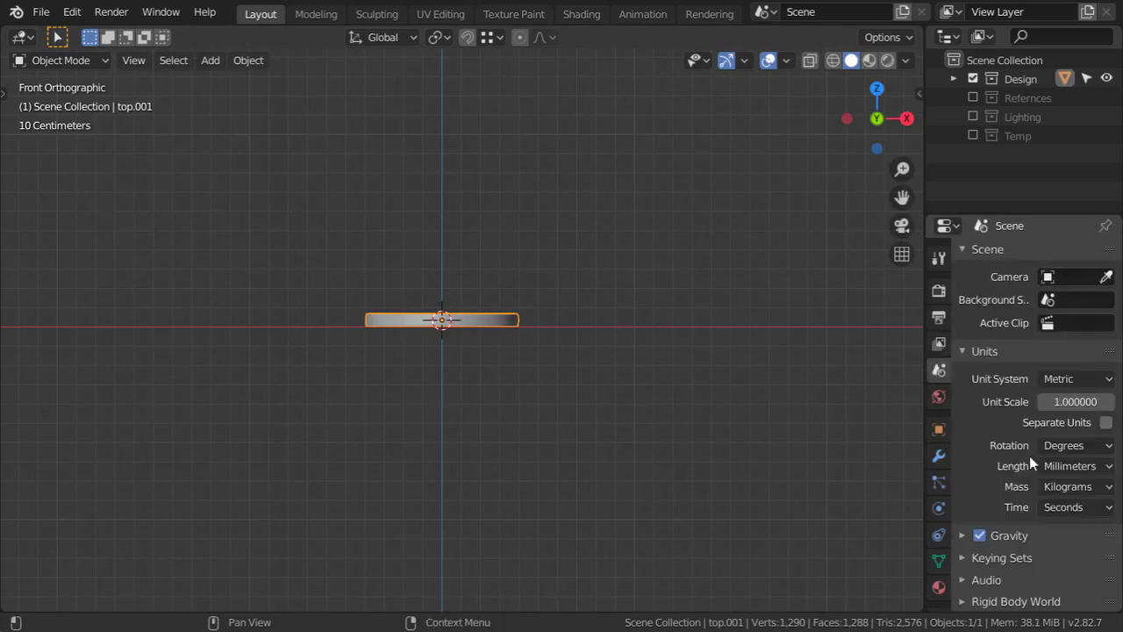
{"action": "left_click", "coordinate": [1061, 467]}
{"action": "left_click", "coordinate": [1050, 379]}
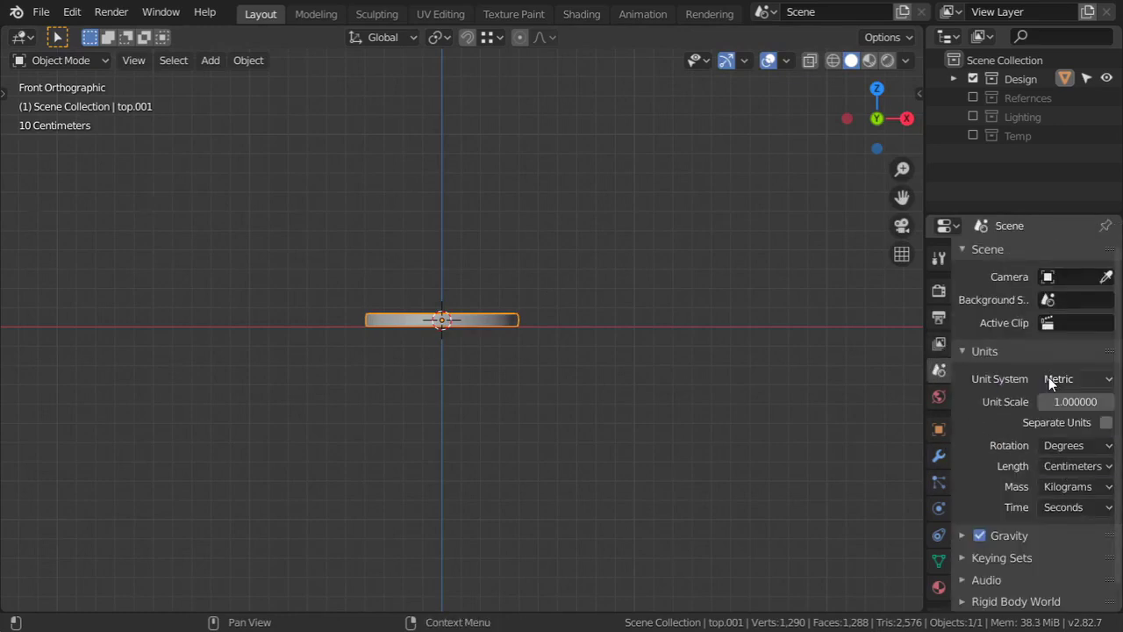
{"action": "key", "text": "ctrl+s"}
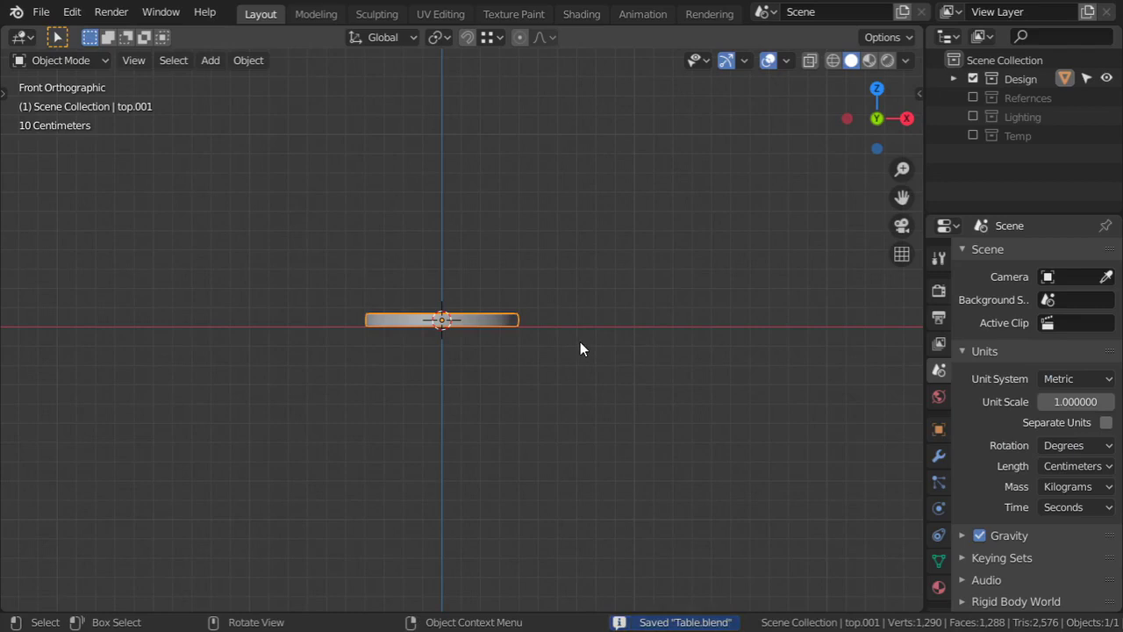
Step: Move the tabletop copy up 80 cm along Z
{"action": "type", "text": "gz80"}
{"action": "key", "text": "Return"}
{"action": "middle_click_drag", "start_coordinate": [580, 346], "coordinate": [439, 344]}
{"action": "key", "text": "KP_1"}
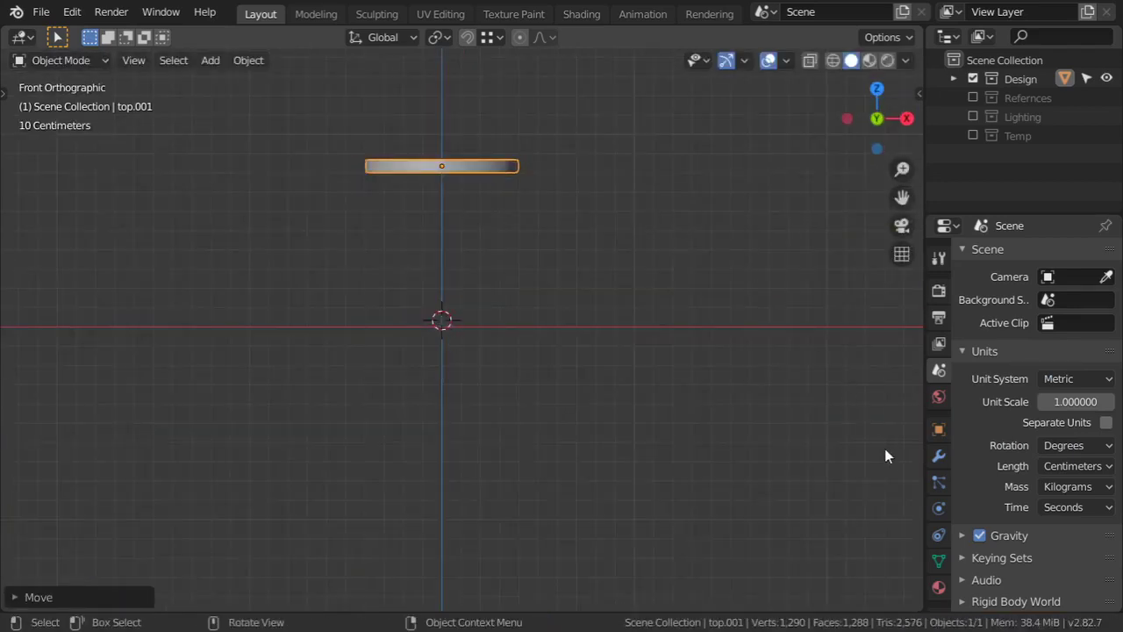
Step: Apply the tabletop copy's Mirror modifier and enter Edit Mode on its full mesh
{"action": "left_click", "coordinate": [938, 455]}
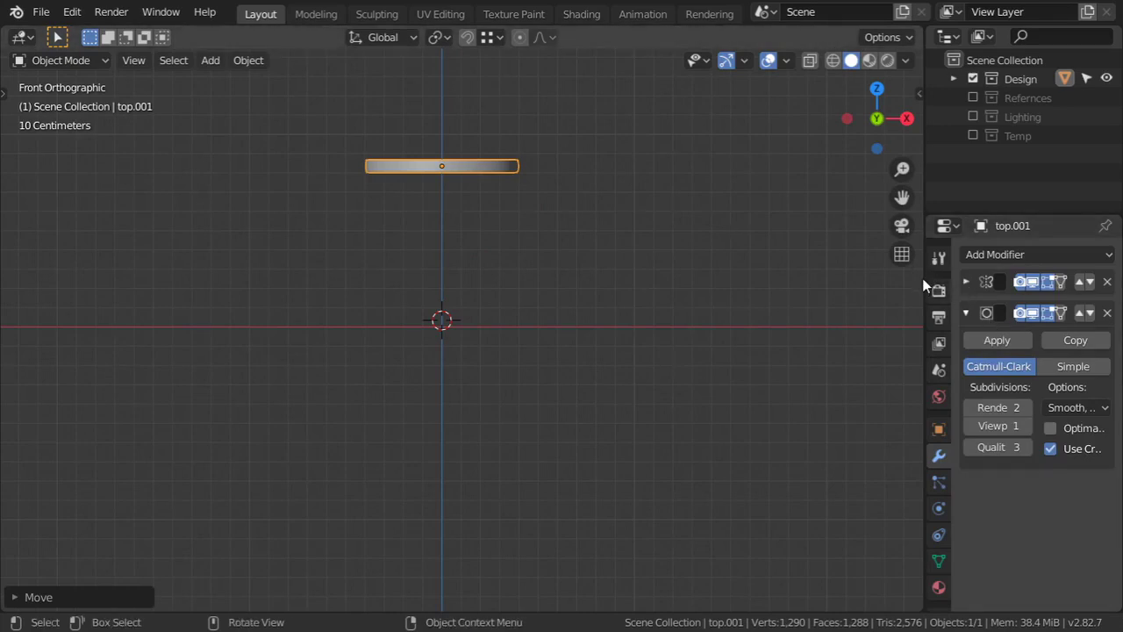
{"action": "left_click_drag", "start_coordinate": [922, 278], "coordinate": [794, 279]}
{"action": "left_click", "coordinate": [842, 280]}
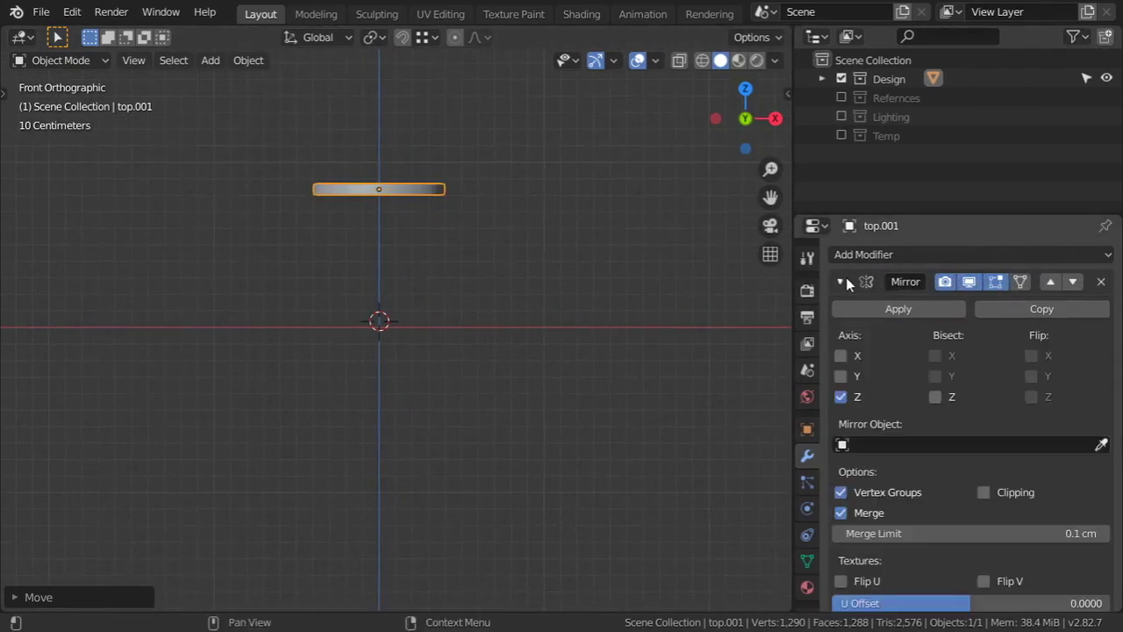
{"action": "left_click", "coordinate": [890, 310]}
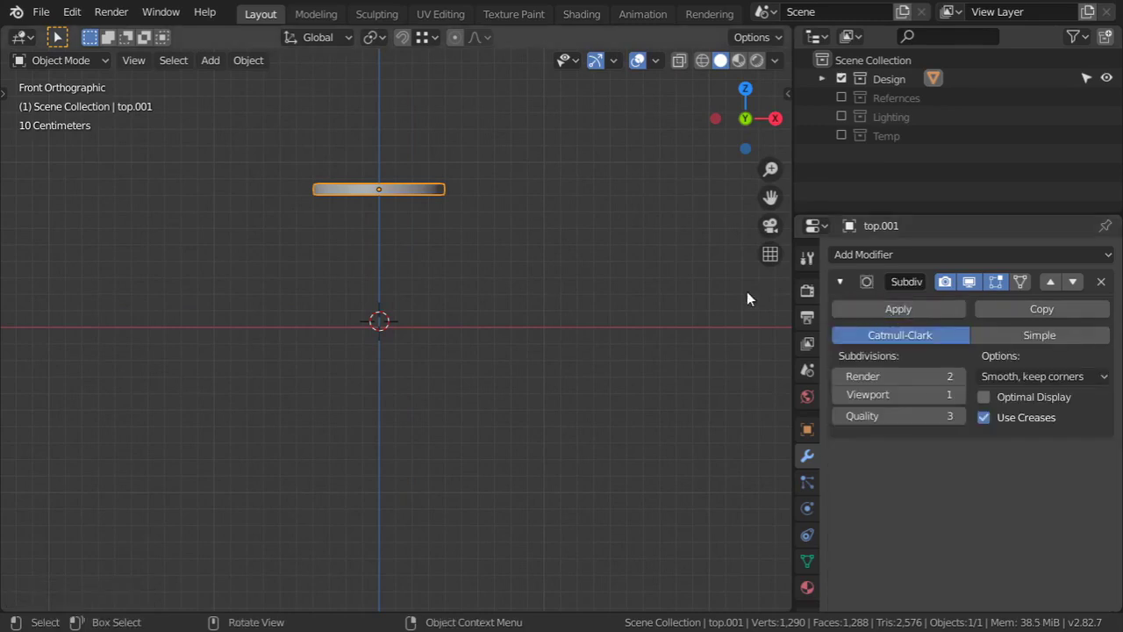
{"action": "key", "text": "Tab"}
{"action": "scroll", "coordinate": [539, 281], "scroll_direction": "up", "scroll_amount": 4}
{"action": "middle_click_drag", "start_coordinate": [568, 351], "coordinate": [543, 363]}
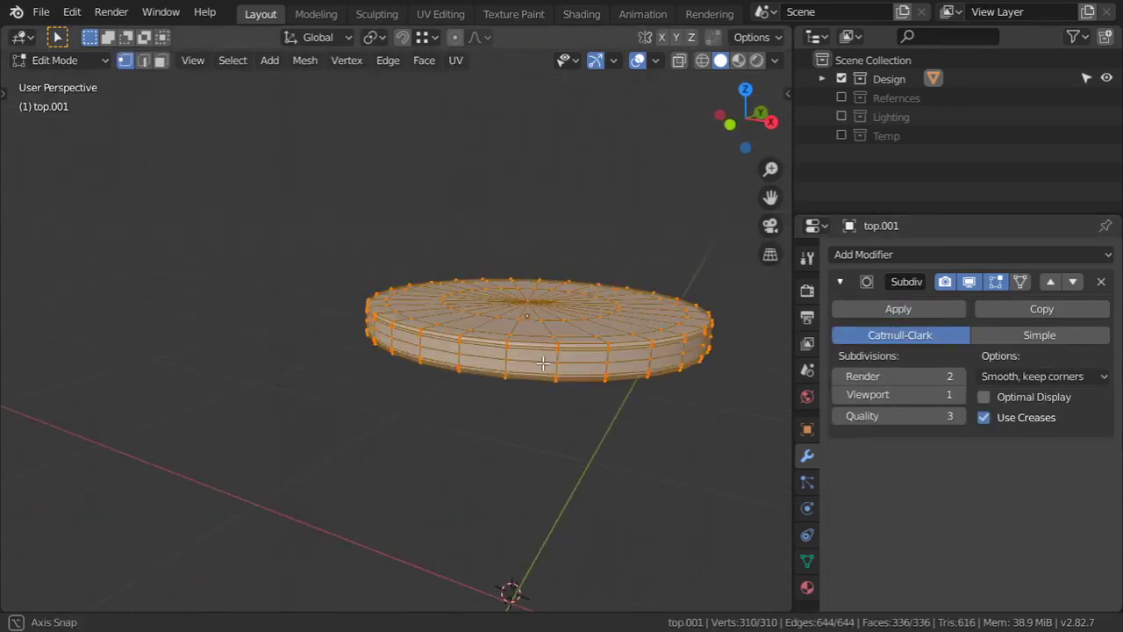
Step: Dissolve the middle horizontal edge loop around the tabletop's side, using Dissolve Edges
{"action": "scroll", "coordinate": [543, 362], "scroll_direction": "up", "scroll_amount": 5}
{"action": "key", "text": "alt+a"}
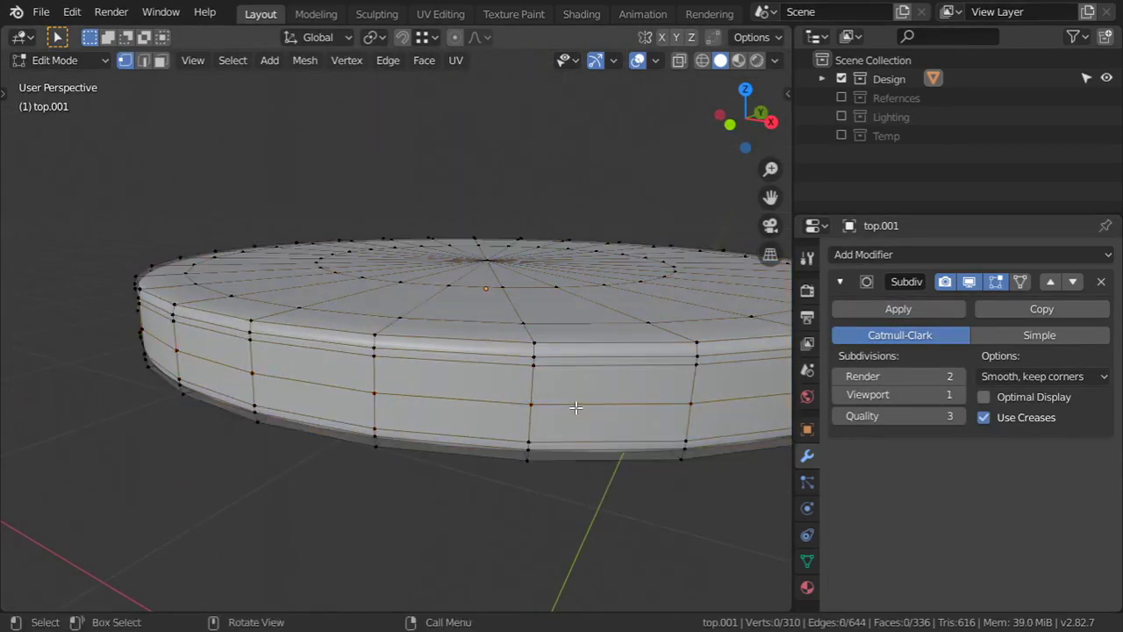
{"action": "left_click", "coordinate": [575, 407], "text": "alt"}
{"action": "key", "text": "x"}
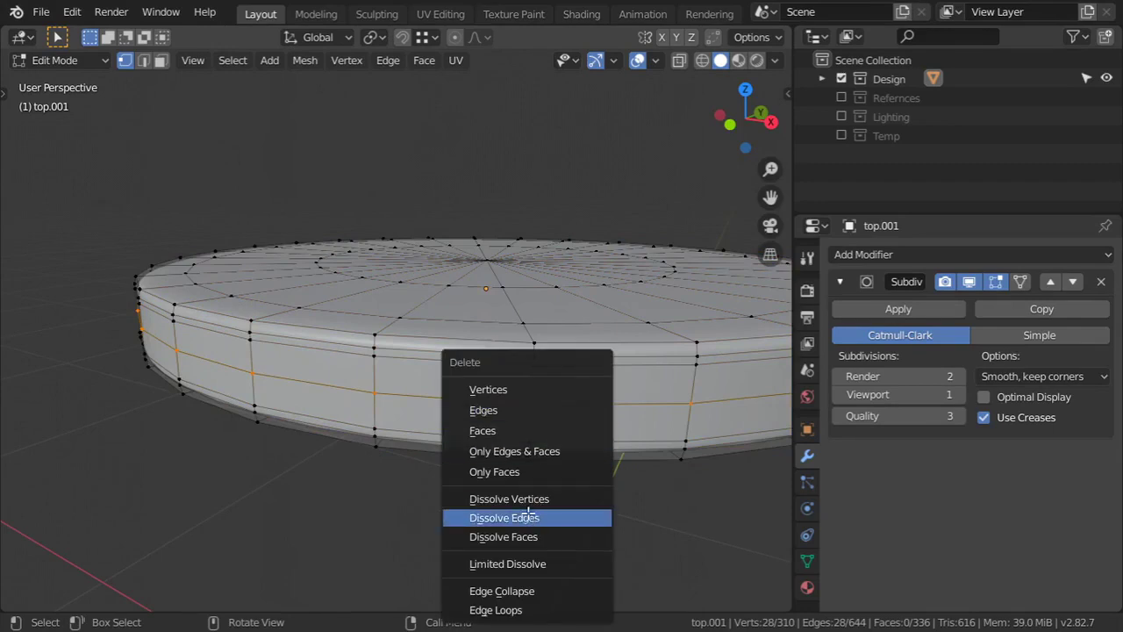
{"action": "left_click", "coordinate": [529, 516]}
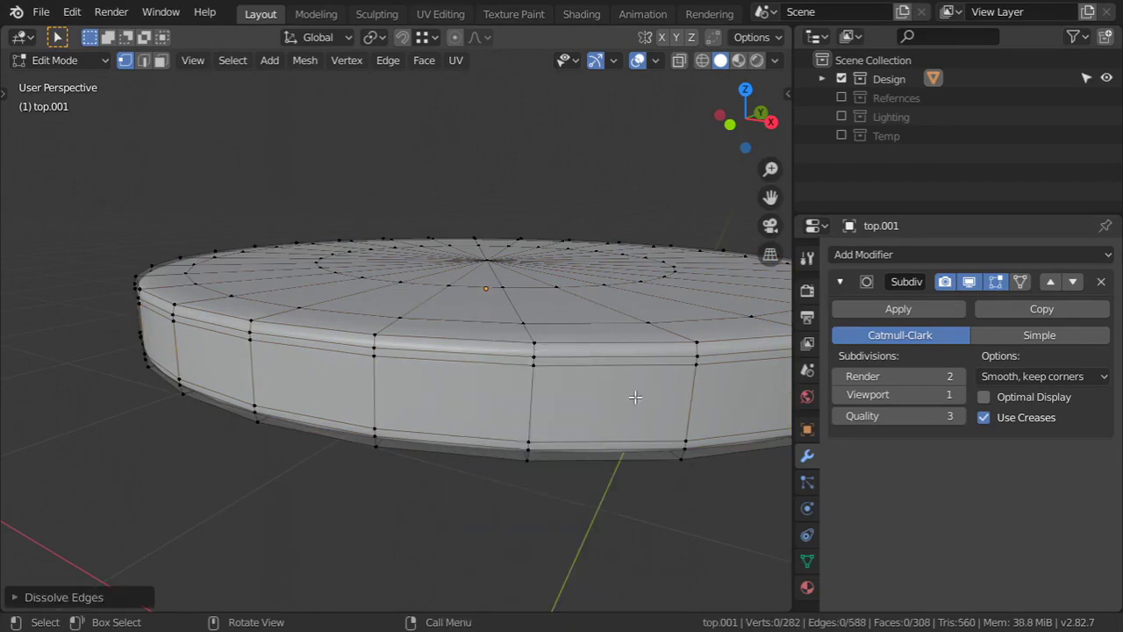
Step: Mark the edge loop just below the tabletop's rounded upper rim as a UV seam
{"action": "middle_click_drag", "start_coordinate": [635, 394], "coordinate": [458, 353], "text": "shift"}
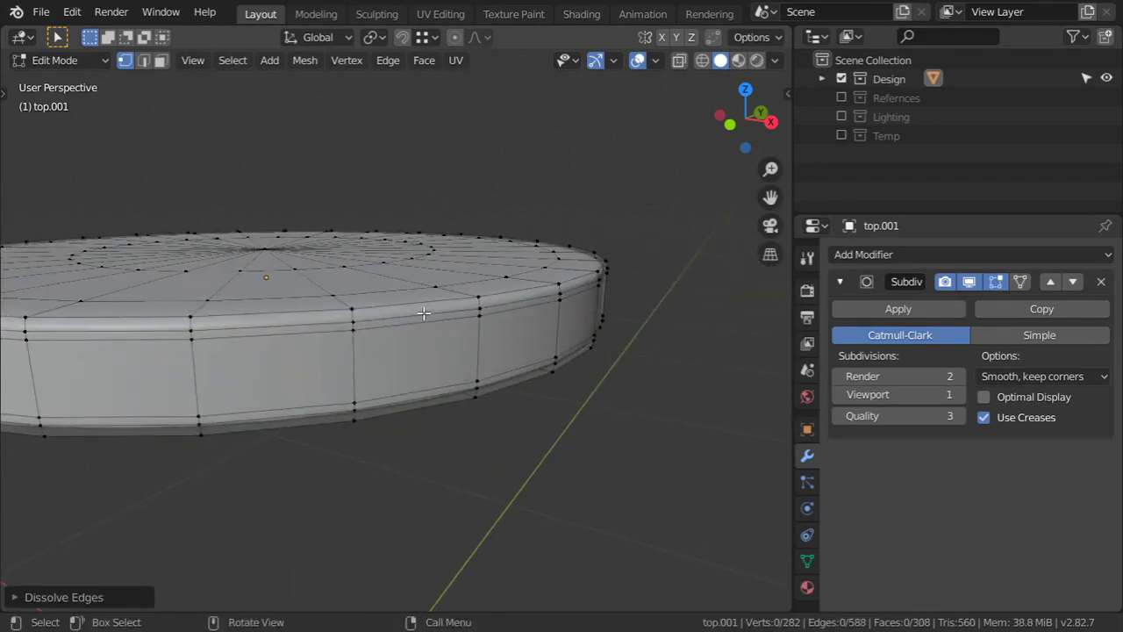
{"action": "left_click", "coordinate": [424, 313], "text": "alt"}
{"action": "key", "text": "ctrl+e"}
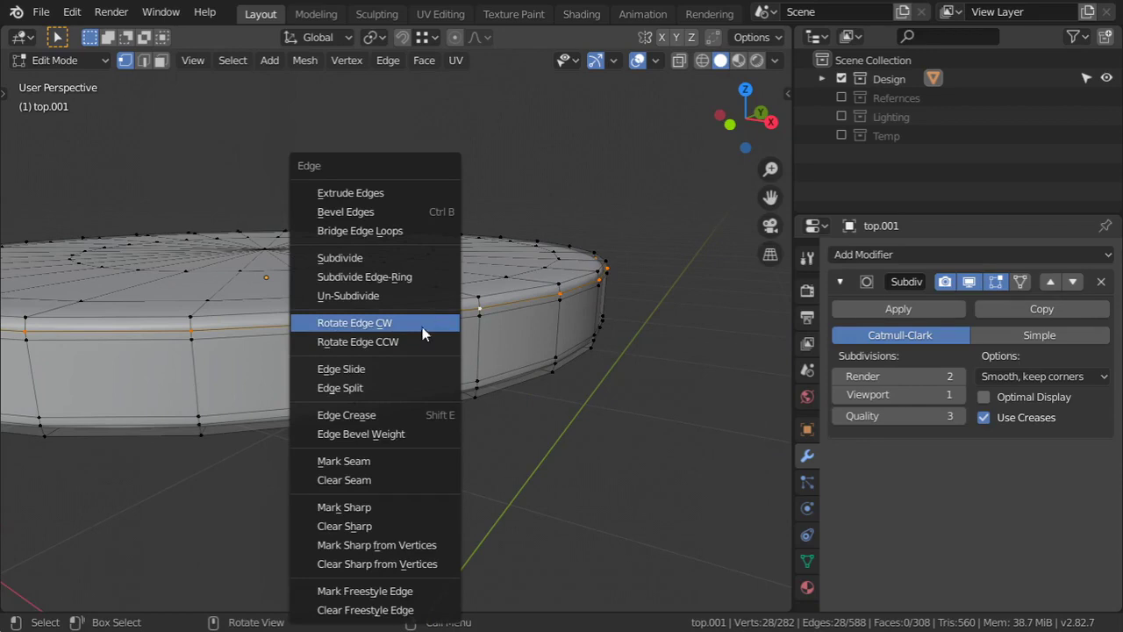
{"action": "left_click", "coordinate": [372, 465]}
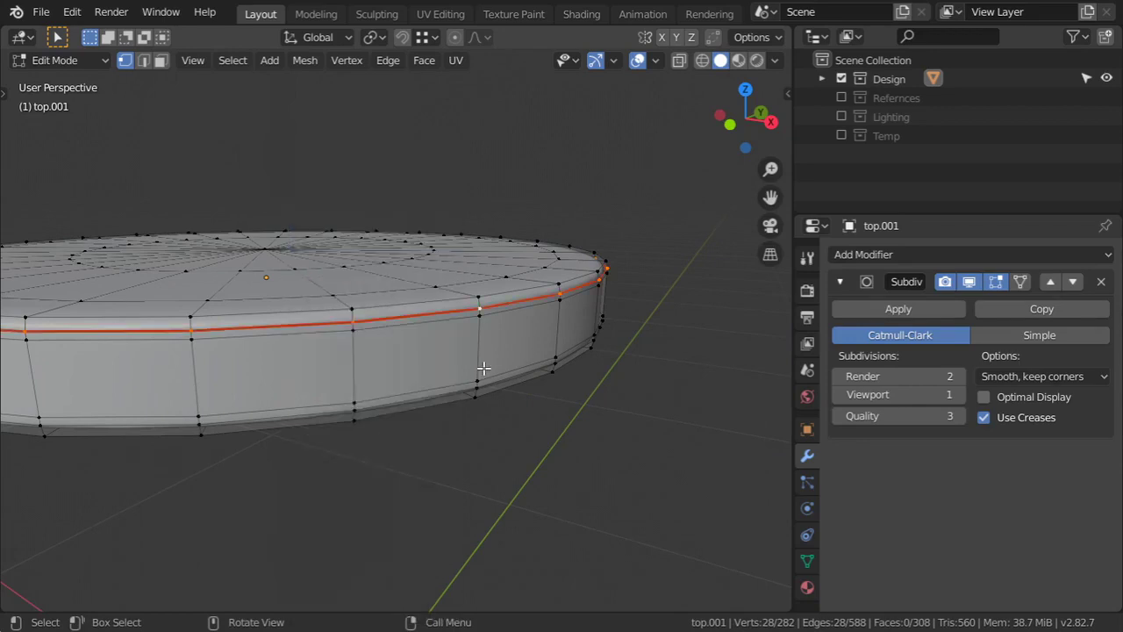
Step: Switch to edge selection and mark the lowest outer edge loop of the tabletop as a UV seam
{"action": "key", "text": "a"}
{"action": "key", "text": "alt+a"}
{"action": "key", "text": "a"}
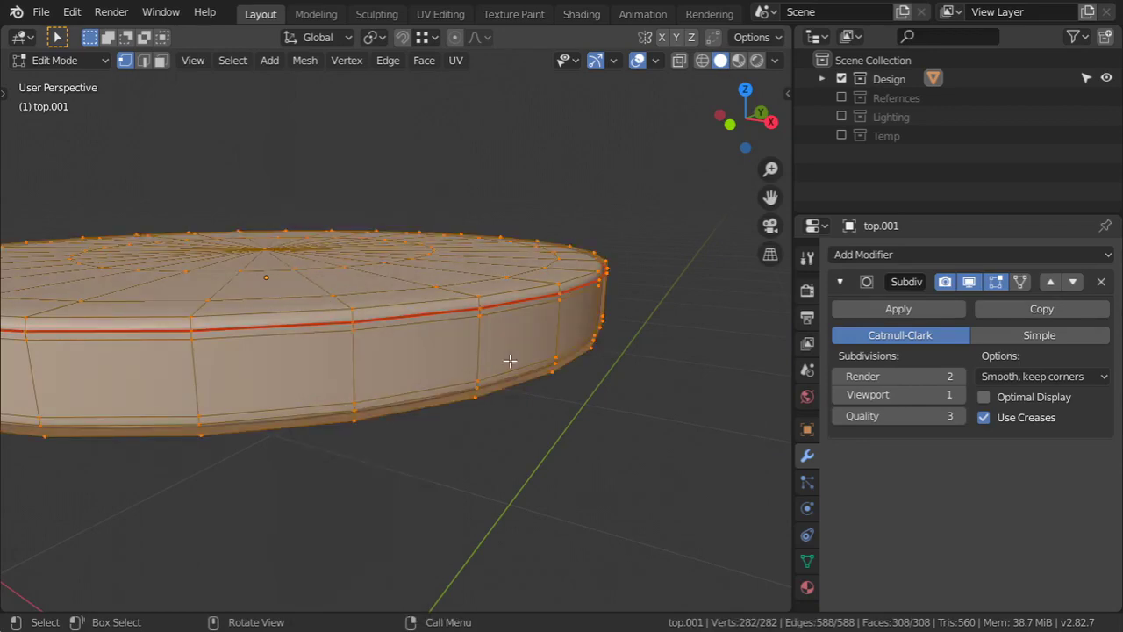
{"action": "left_click", "coordinate": [146, 60]}
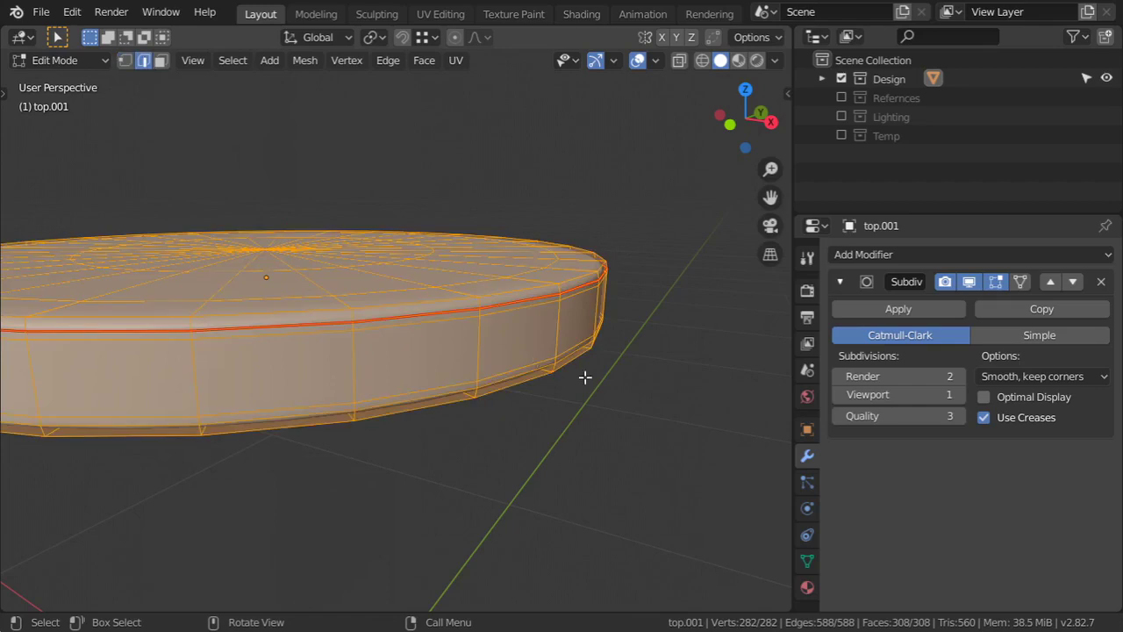
{"action": "left_click", "coordinate": [557, 314]}
{"action": "middle_click_drag", "start_coordinate": [568, 334], "coordinate": [443, 341]}
{"action": "left_click", "coordinate": [444, 342], "text": "alt"}
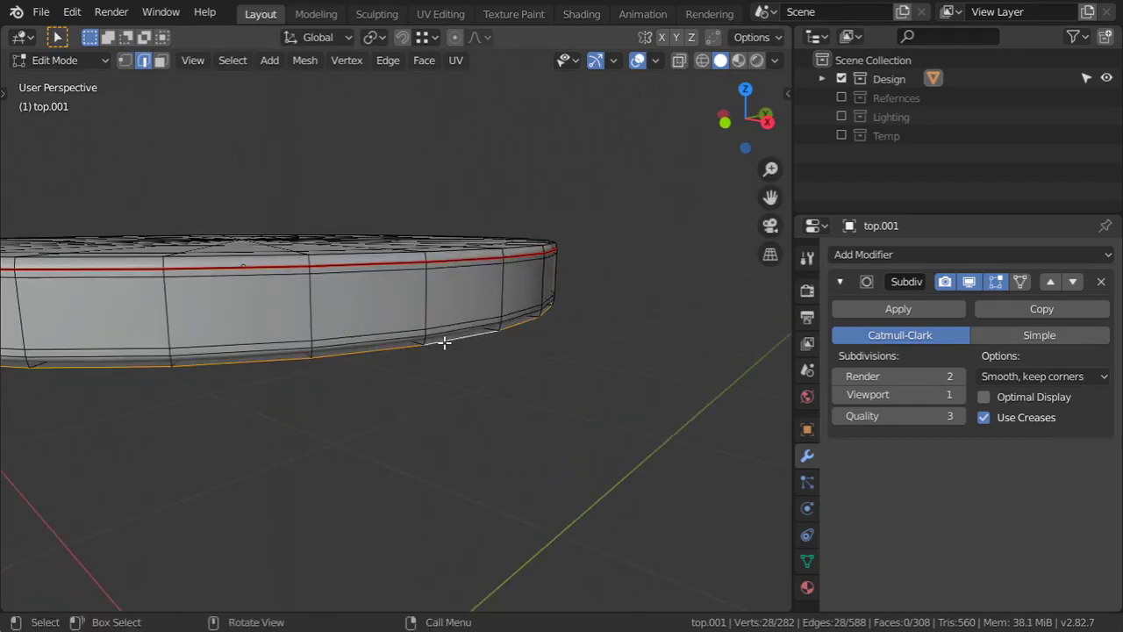
{"action": "key", "text": "ctrl+e"}
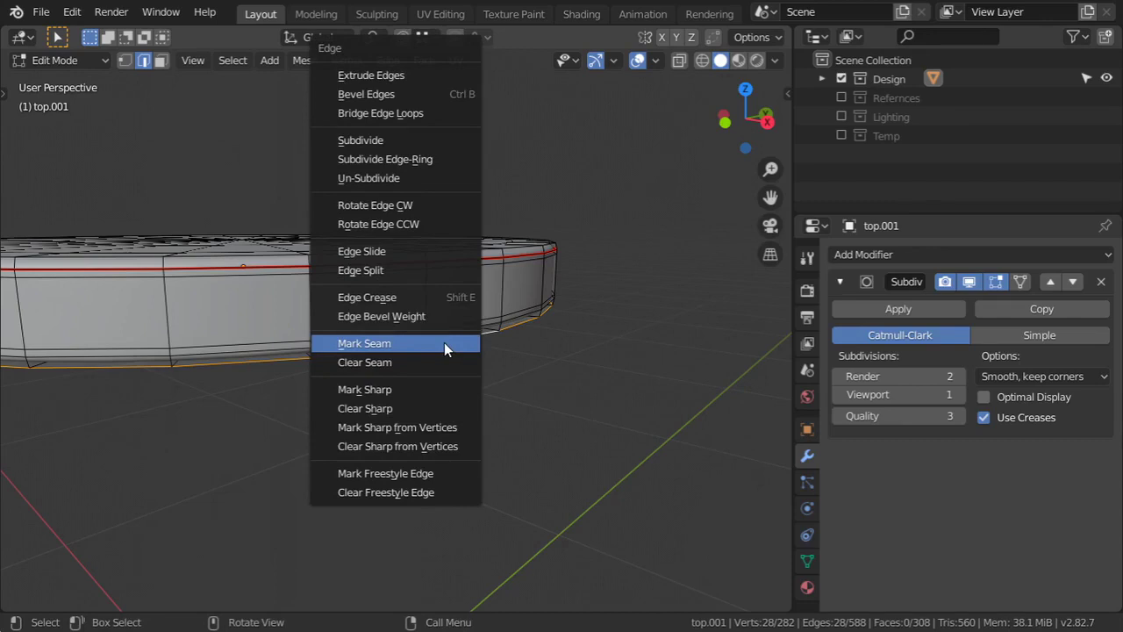
{"action": "left_click", "coordinate": [444, 342]}
Step: From the back view, mark the vertical edges at the centre of the tabletop's side as a seam connecting the upper and lower seams
{"action": "scroll", "coordinate": [443, 334], "scroll_direction": "up", "scroll_amount": 3}
{"action": "scroll", "coordinate": [471, 360], "scroll_direction": "down", "scroll_amount": 6}
{"action": "scroll", "coordinate": [472, 359], "scroll_direction": "down", "scroll_amount": 2}
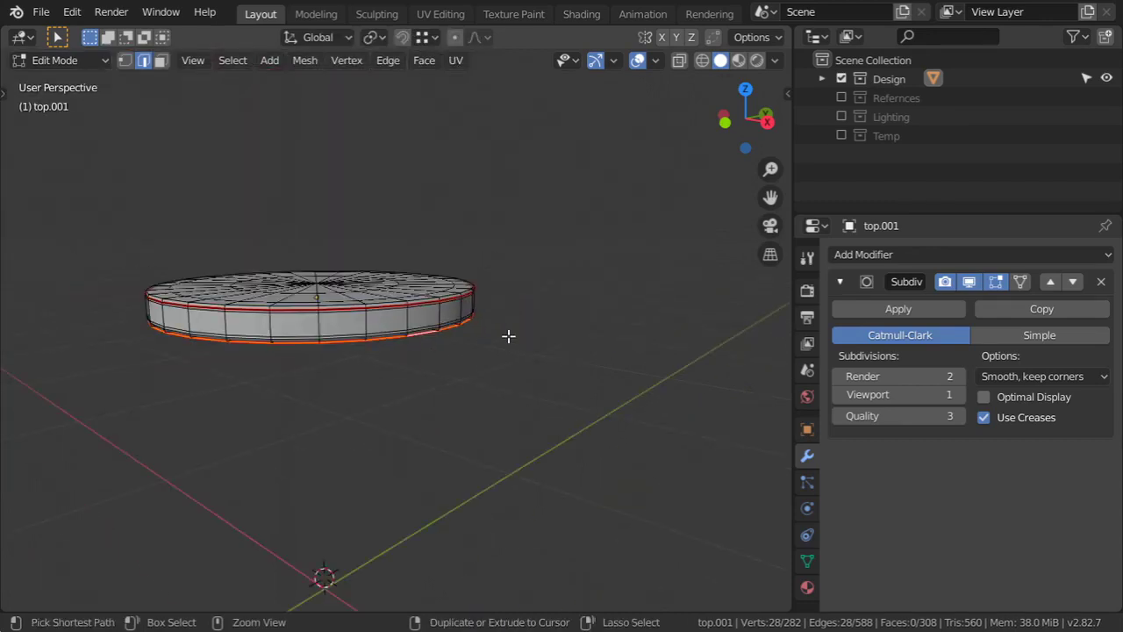
{"action": "key", "text": "ctrl+KP_1"}
{"action": "scroll", "coordinate": [509, 336], "scroll_direction": "up", "scroll_amount": 5}
{"action": "middle_click_drag", "start_coordinate": [508, 333], "coordinate": [468, 490], "text": "shift"}
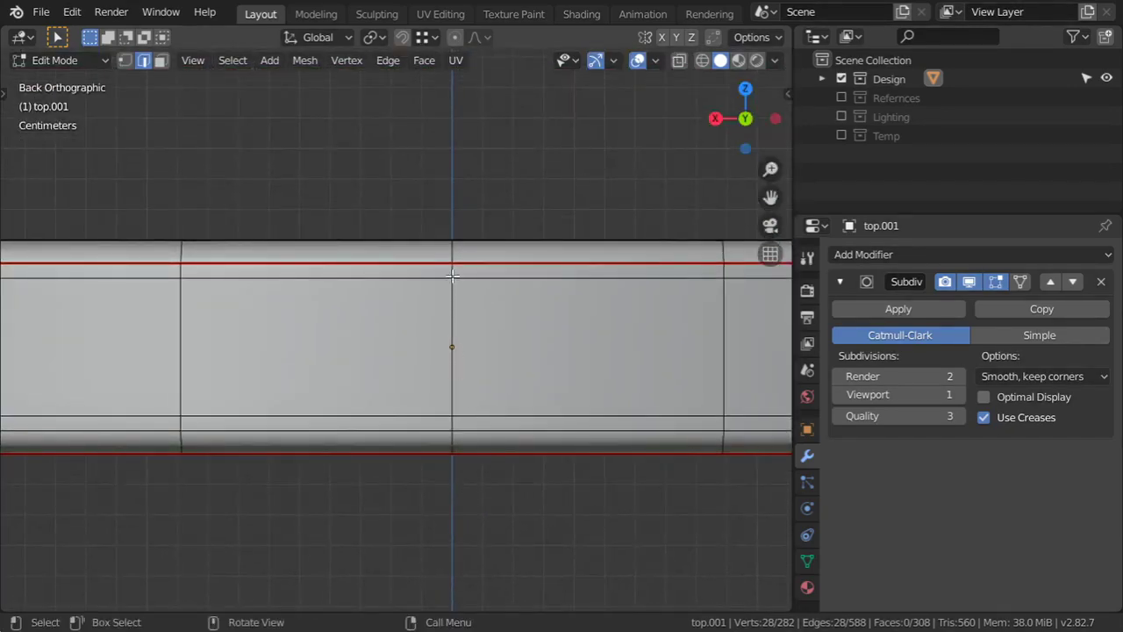
{"action": "left_click", "coordinate": [452, 307], "text": "alt"}
{"action": "left_click", "coordinate": [450, 441], "text": "shift"}
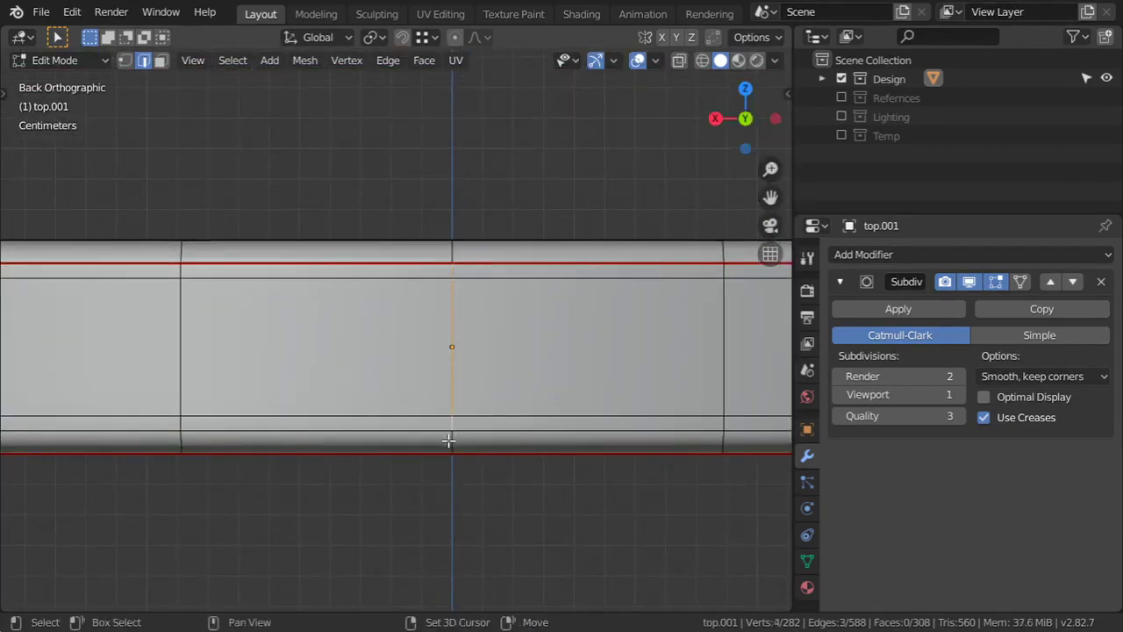
{"action": "key", "text": "ctrl+e"}
{"action": "left_click", "coordinate": [487, 403]}
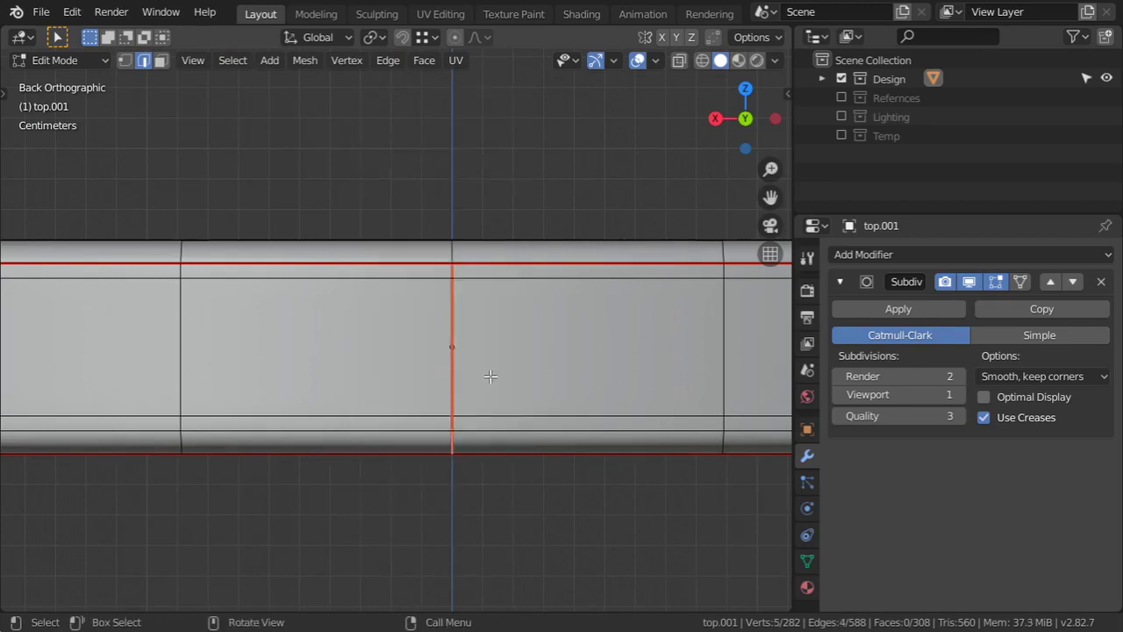
Step: Unwrap the whole tabletop mesh and inspect the resulting islands in the UV Editor
{"action": "key", "text": "a"}
{"action": "key", "text": "u"}
{"action": "left_click", "coordinate": [478, 327]}
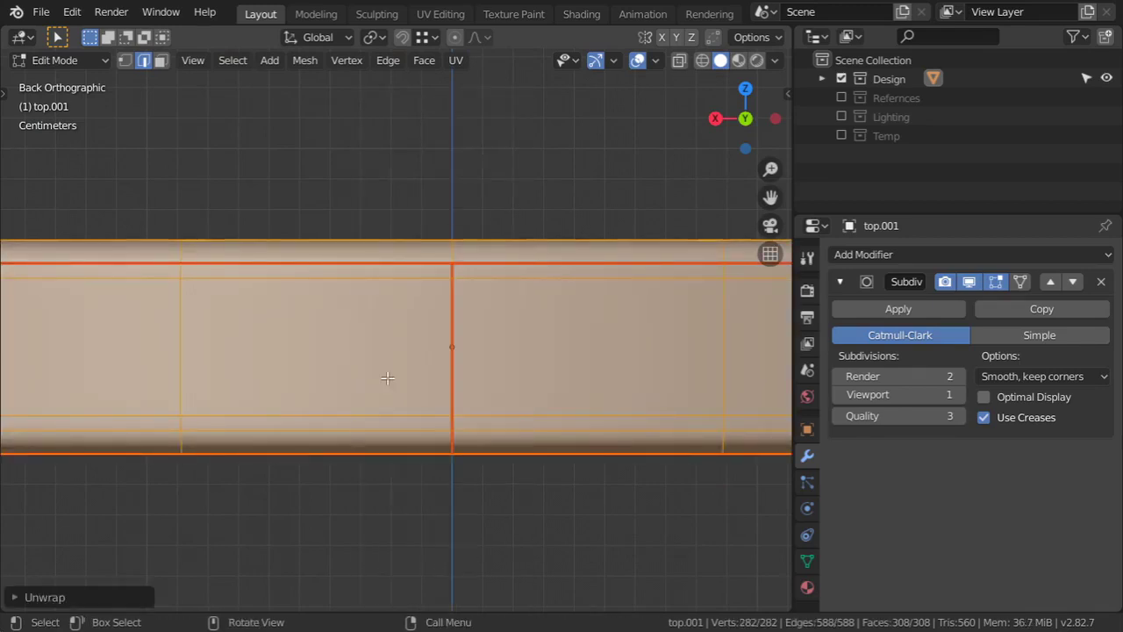
{"action": "left_click", "coordinate": [21, 37]}
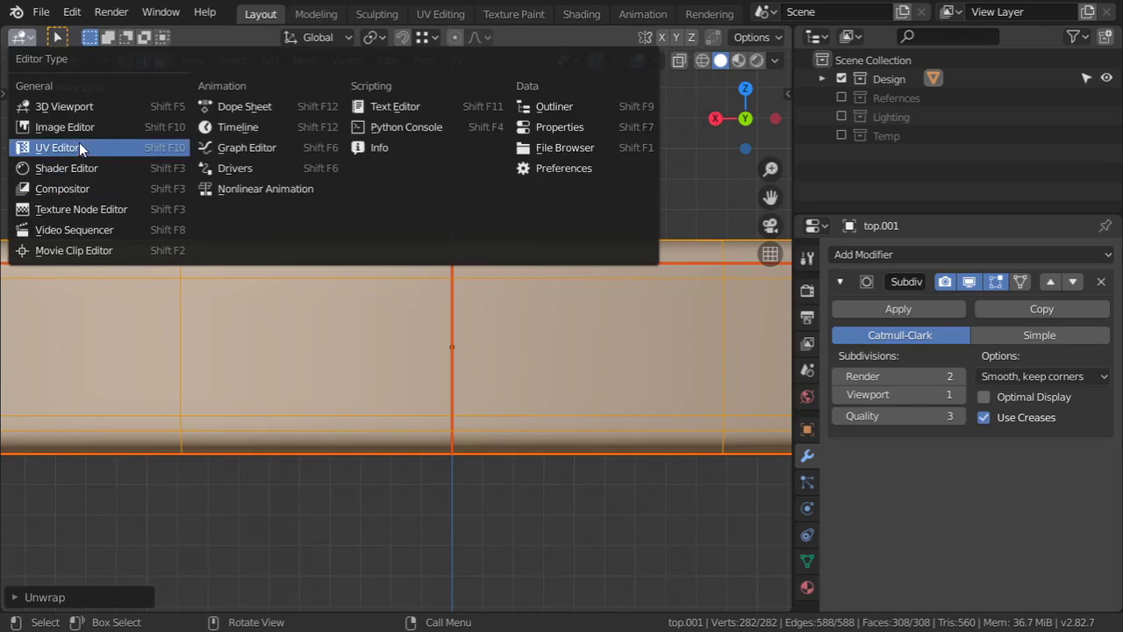
{"action": "left_click", "coordinate": [79, 145]}
{"action": "scroll", "coordinate": [327, 330], "scroll_direction": "up", "scroll_amount": 2}
{"action": "scroll", "coordinate": [278, 328], "scroll_direction": "down", "scroll_amount": 2}
{"action": "scroll", "coordinate": [301, 343], "scroll_direction": "up", "scroll_amount": 1}
{"action": "scroll", "coordinate": [298, 357], "scroll_direction": "up", "scroll_amount": 5}
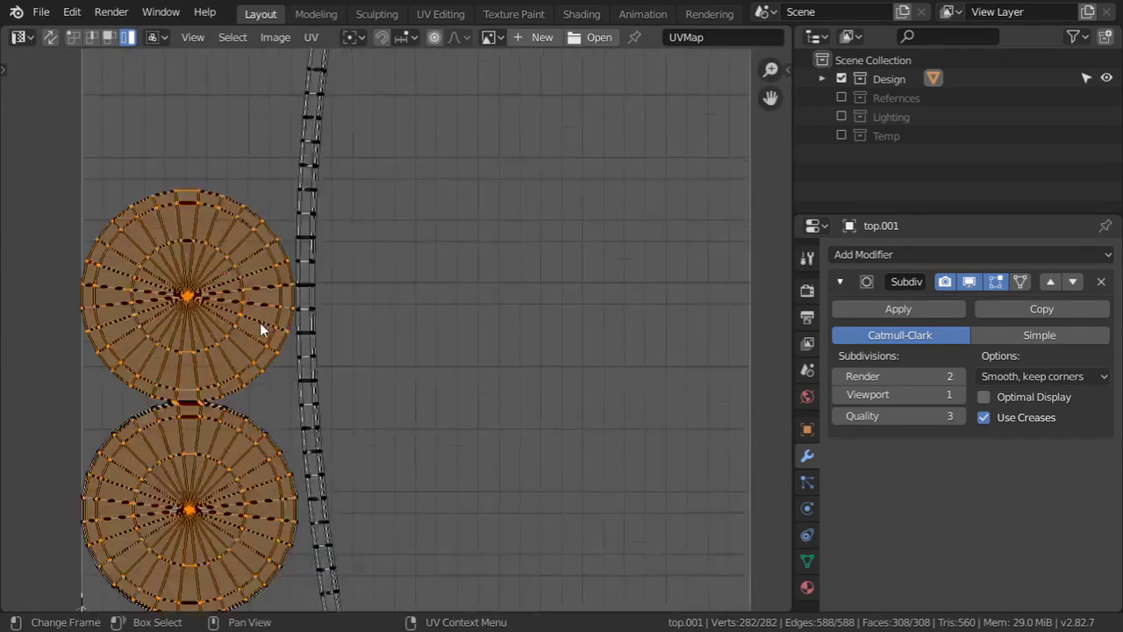
{"action": "scroll", "coordinate": [322, 413], "scroll_direction": "down", "scroll_amount": 2}
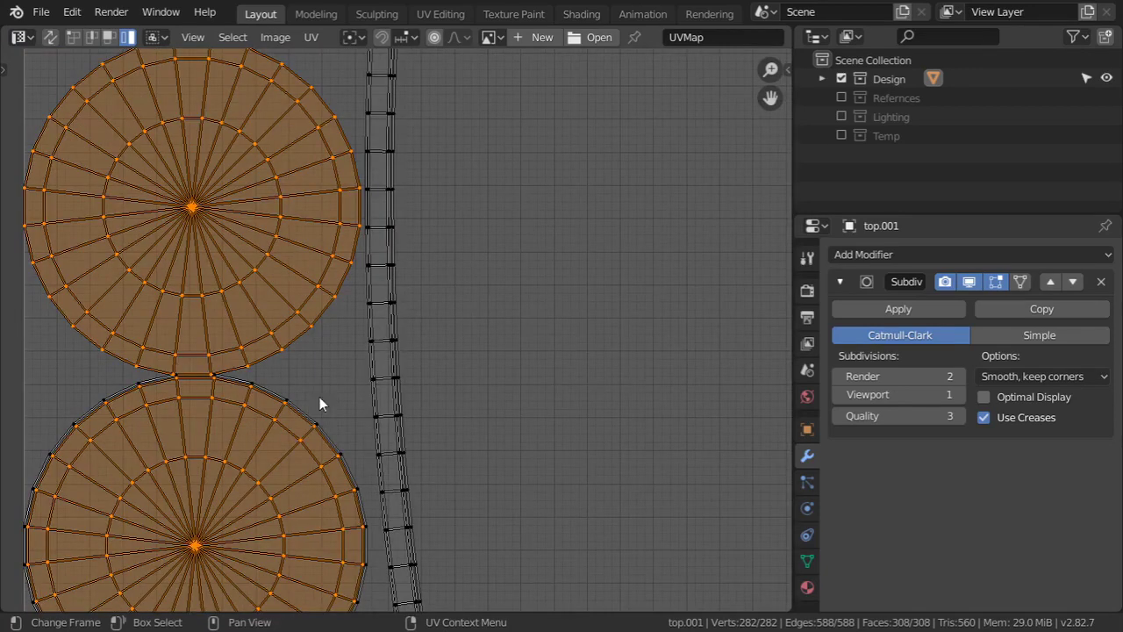
Step: Move the long side-strip UV island along X, away from the two circular islands
{"action": "left_click", "coordinate": [393, 335]}
{"action": "scroll", "coordinate": [392, 338], "scroll_direction": "down", "scroll_amount": 3}
{"action": "scroll", "coordinate": [392, 339], "scroll_direction": "down", "scroll_amount": 1}
{"action": "scroll", "coordinate": [520, 283], "scroll_direction": "up", "scroll_amount": 1}
{"action": "key", "text": "g"}
{"action": "key", "text": "x"}
{"action": "left_click", "coordinate": [670, 312]}
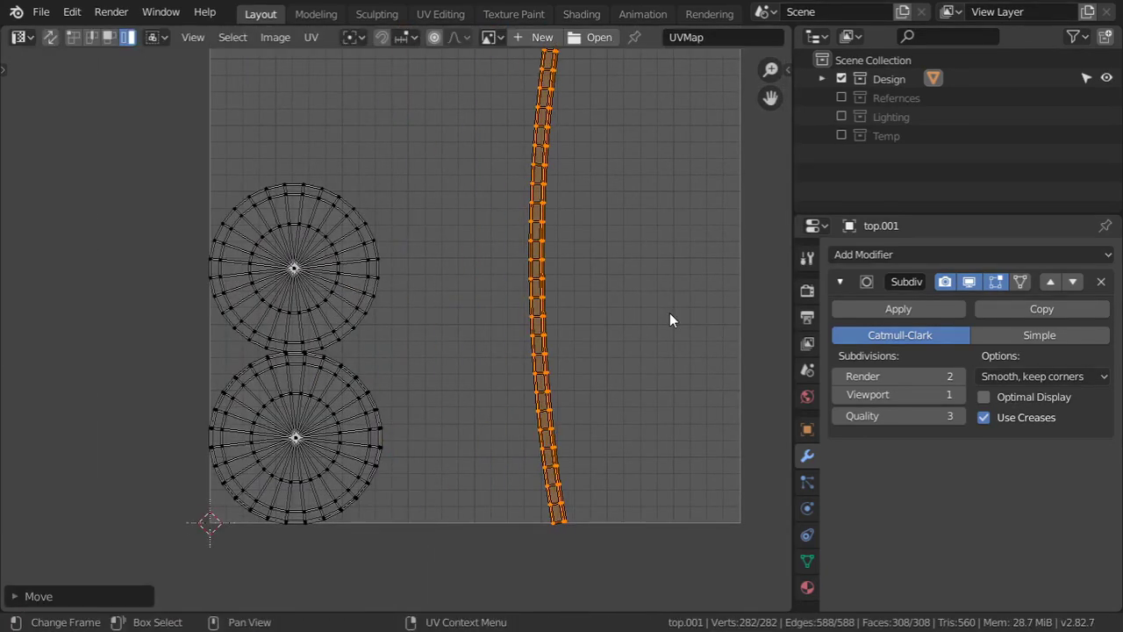
{"action": "scroll", "coordinate": [670, 315], "scroll_direction": "down", "scroll_amount": 2}
Step: Return to the 3D Viewport and leave Edit Mode to check the smoothed tabletop
{"action": "left_click", "coordinate": [35, 38]}
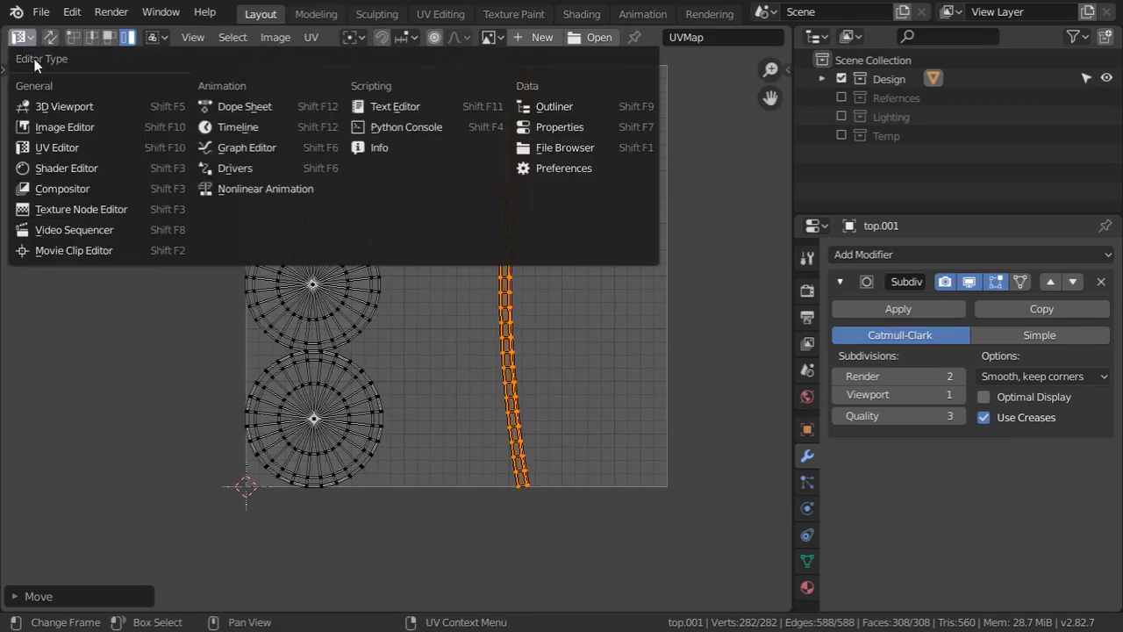
{"action": "left_click", "coordinate": [35, 53]}
{"action": "scroll", "coordinate": [515, 300], "scroll_direction": "down", "scroll_amount": 3}
{"action": "key", "text": "Tab"}
{"action": "middle_click_drag", "start_coordinate": [515, 300], "coordinate": [553, 333]}
{"action": "key", "text": "Tab"}
{"action": "key", "text": "Tab"}
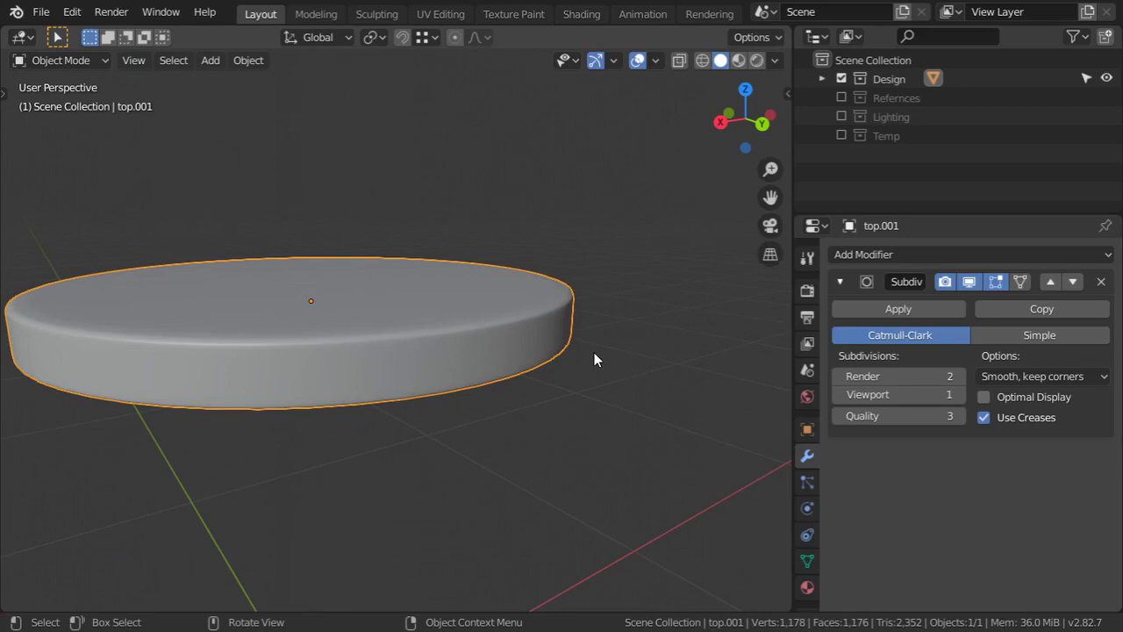
{"action": "scroll", "coordinate": [568, 327], "scroll_direction": "down", "scroll_amount": 2}
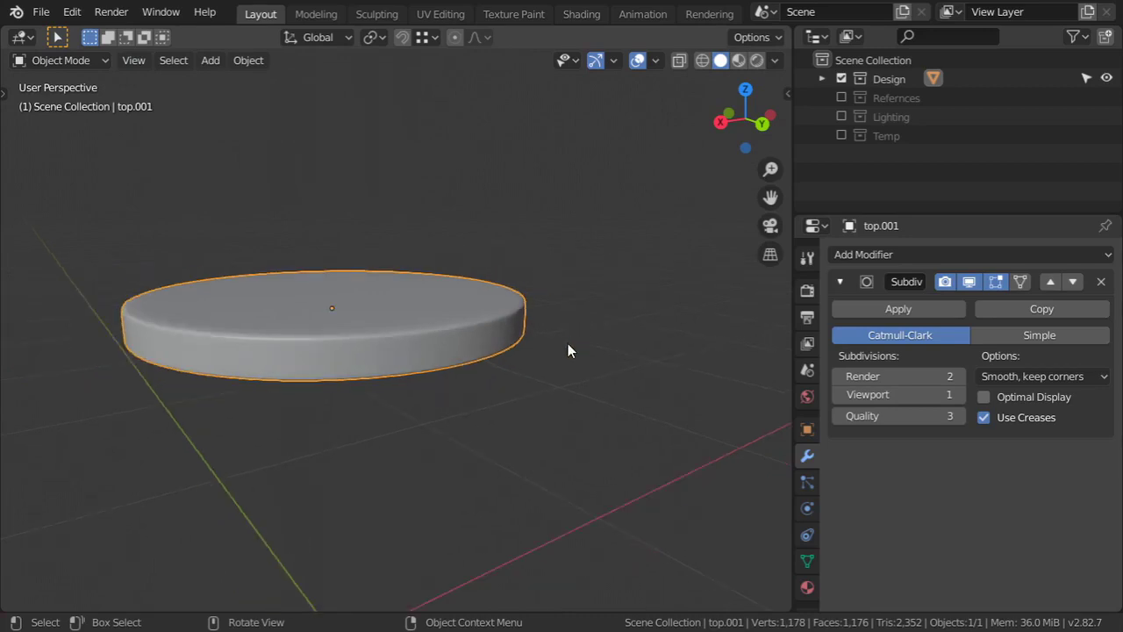
{"action": "scroll", "coordinate": [551, 350], "scroll_direction": "down", "scroll_amount": 2}
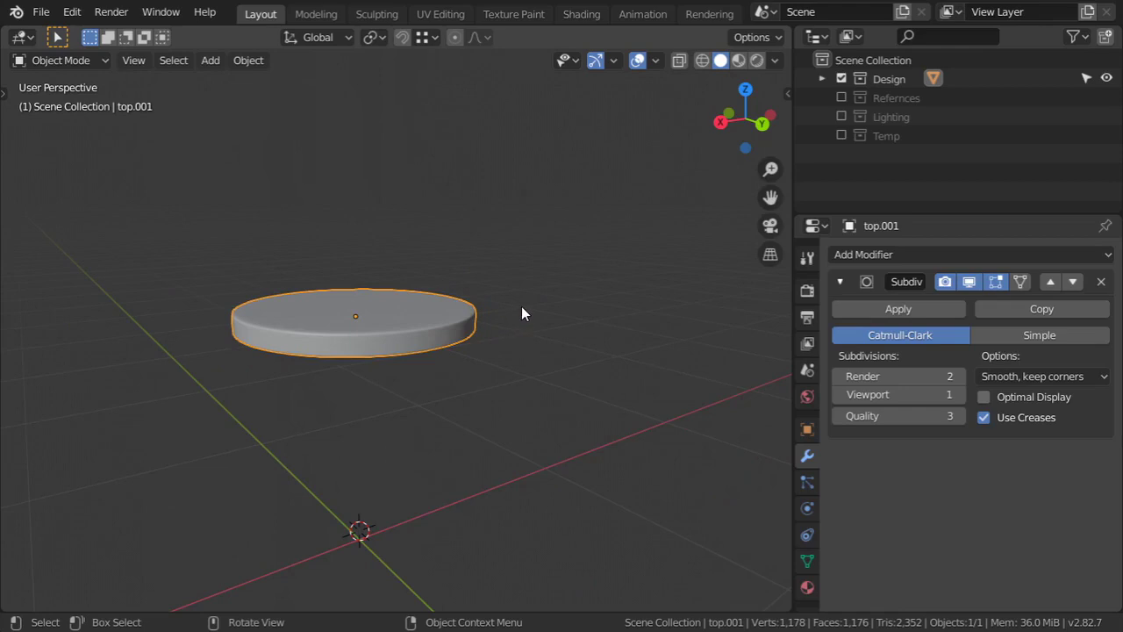
Step: From the bottom view, snap the 3D cursor to a diagonal vertex in the +X, −Y quadrant on the ring just inside the tabletop's rim
{"action": "left_click", "coordinate": [521, 308]}
{"action": "scroll", "coordinate": [521, 306], "scroll_direction": "down", "scroll_amount": 2}
{"action": "key", "text": "ctrl+KP_7"}
{"action": "scroll", "coordinate": [522, 313], "scroll_direction": "up", "scroll_amount": 4}
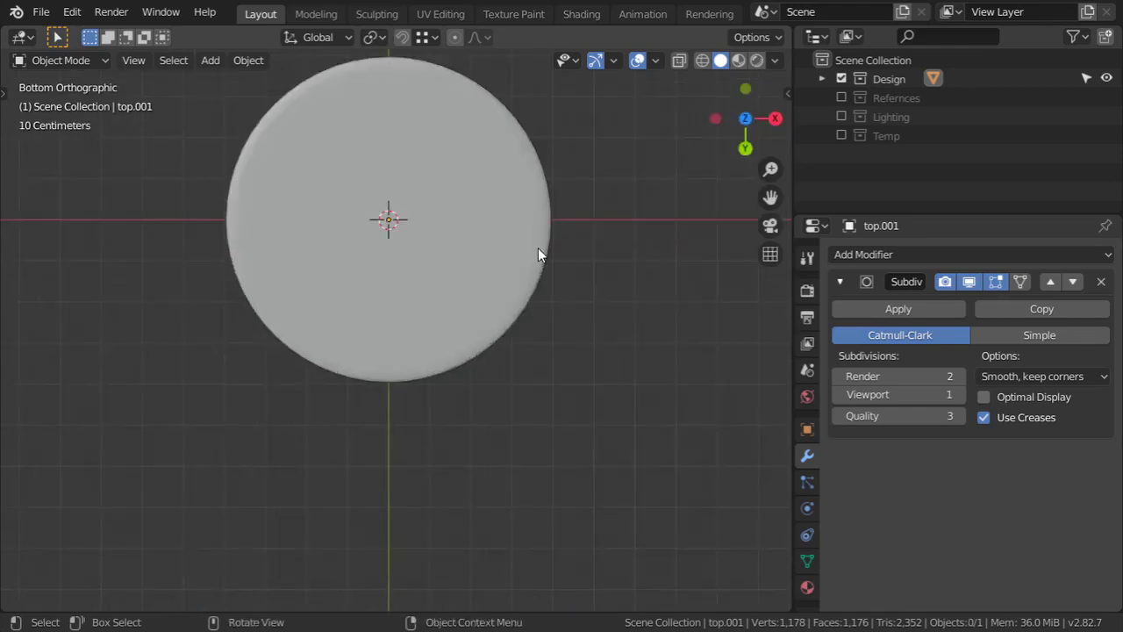
{"action": "key", "text": "Tab"}
{"action": "scroll", "coordinate": [539, 246], "scroll_direction": "up", "scroll_amount": 2}
{"action": "left_click", "coordinate": [124, 59]}
{"action": "middle_click_drag", "start_coordinate": [541, 116], "coordinate": [549, 289], "text": "shift"}
{"action": "left_click", "coordinate": [525, 182]}
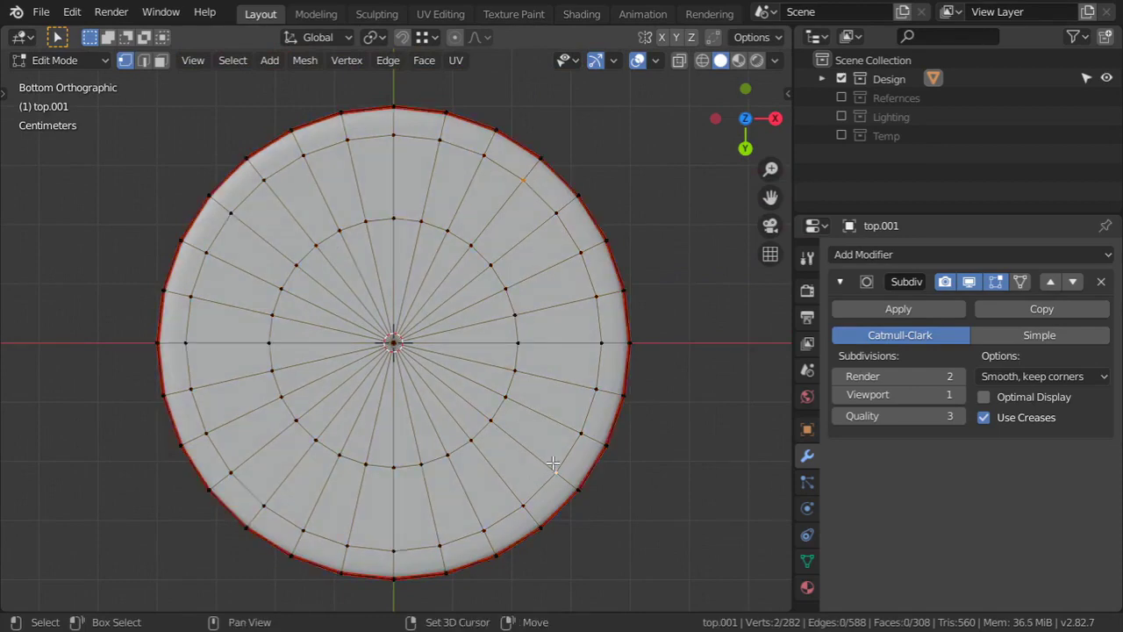
{"action": "key", "text": "a"}
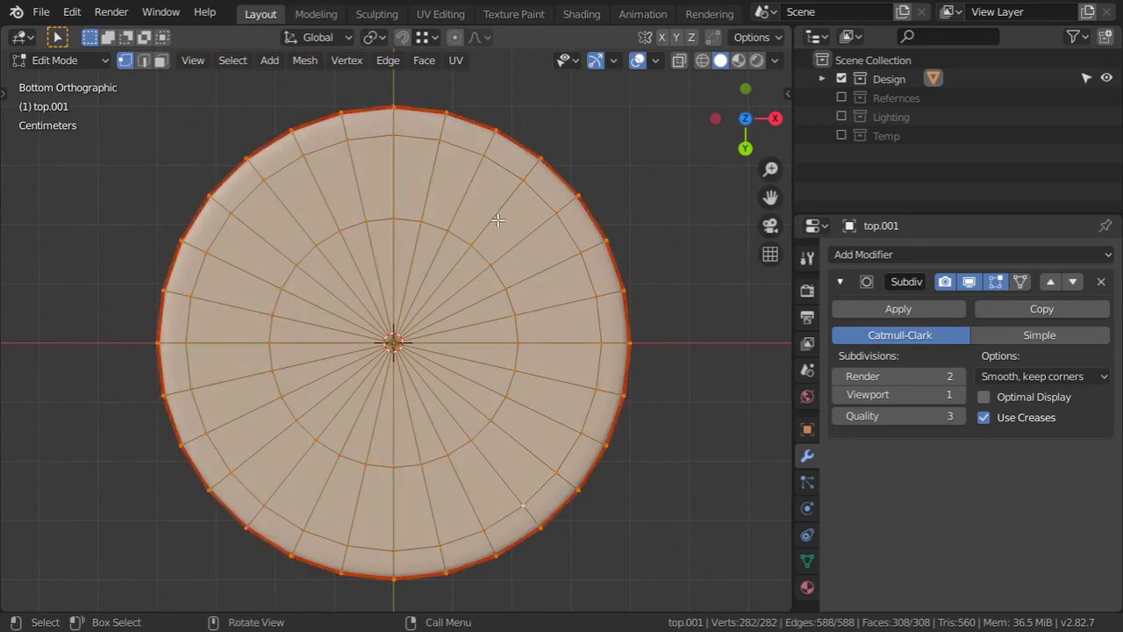
{"action": "left_click", "coordinate": [522, 179]}
{"action": "key", "text": "shift+s"}
{"action": "left_click", "coordinate": [589, 275]}
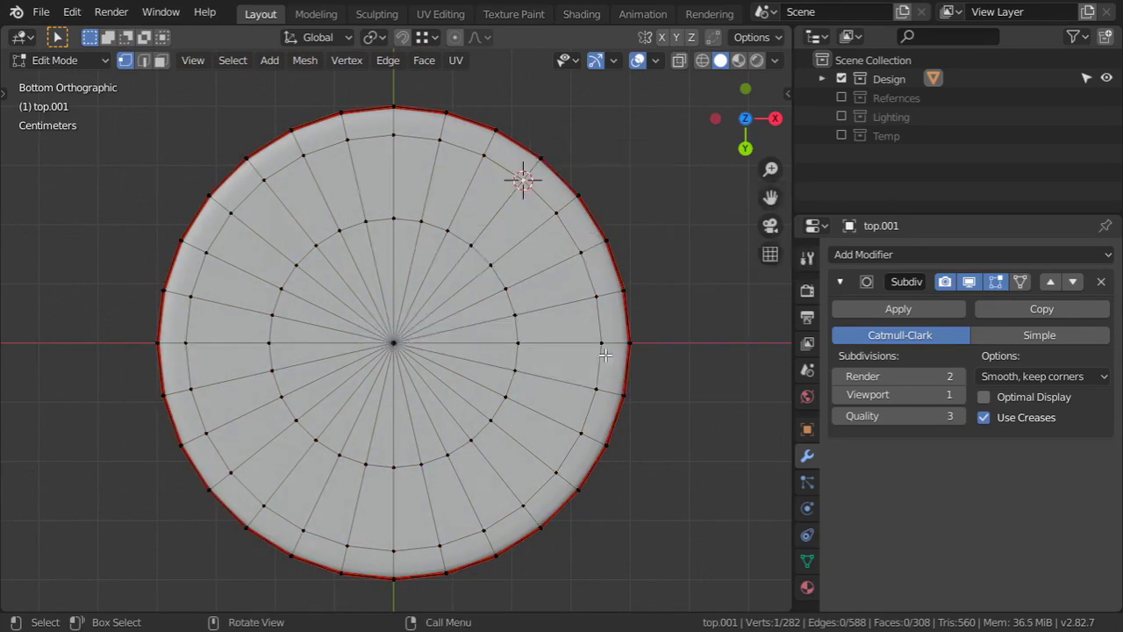
Step: In Object Mode, add a cube at the 3D cursor and scale it by 0.5 and again by 0.02
{"action": "key", "text": "Tab"}
{"action": "key", "text": "shift+a"}
{"action": "mouse_move", "coordinate": [570, 249]}
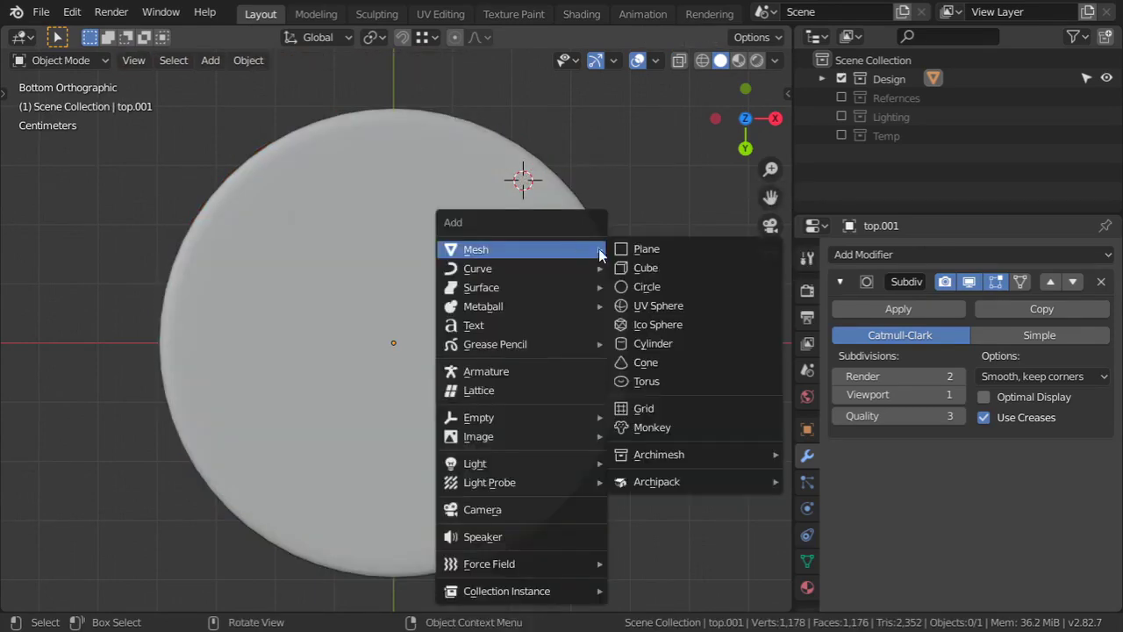
{"action": "left_click", "coordinate": [656, 271]}
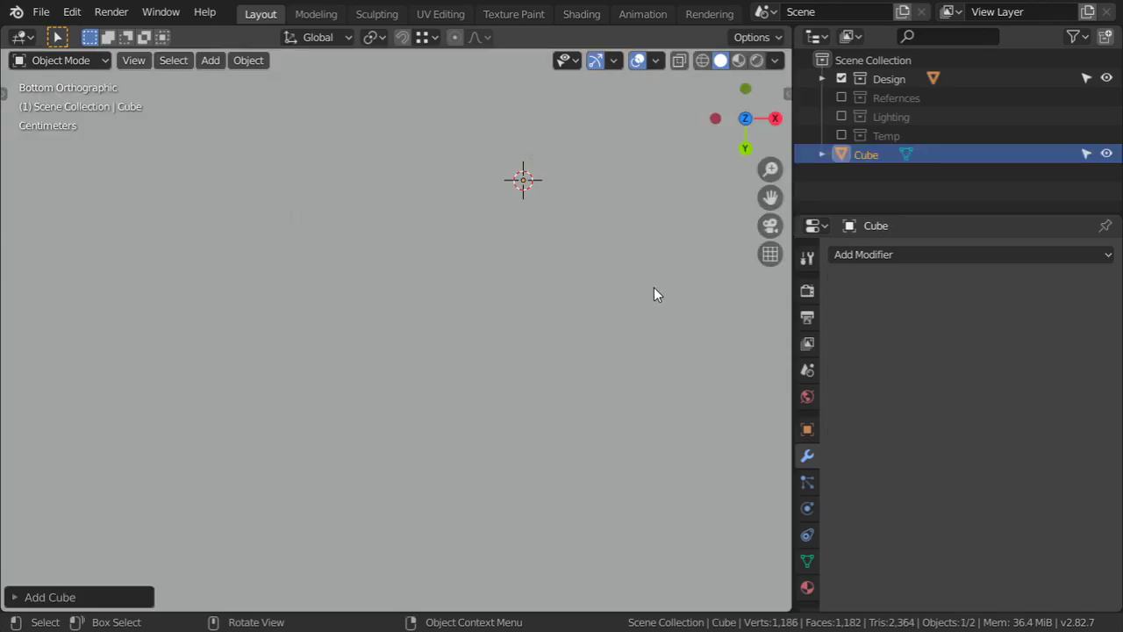
{"action": "type", "text": "s.5"}
{"action": "key", "text": "Return"}
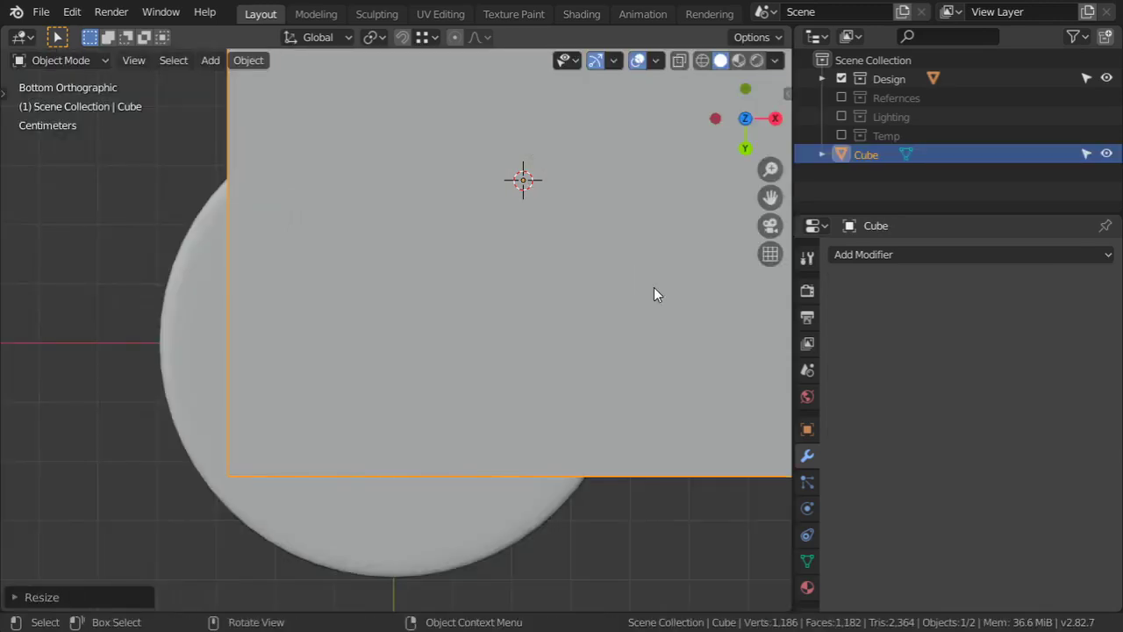
{"action": "type", "text": "s.0"}
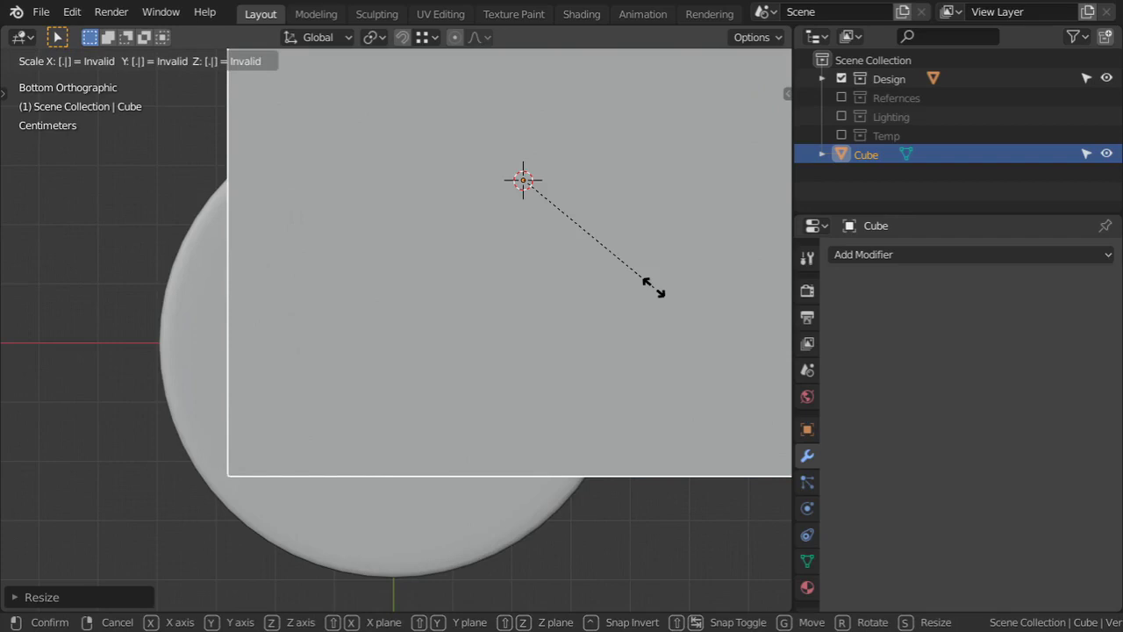
{"action": "type", "text": "2"}
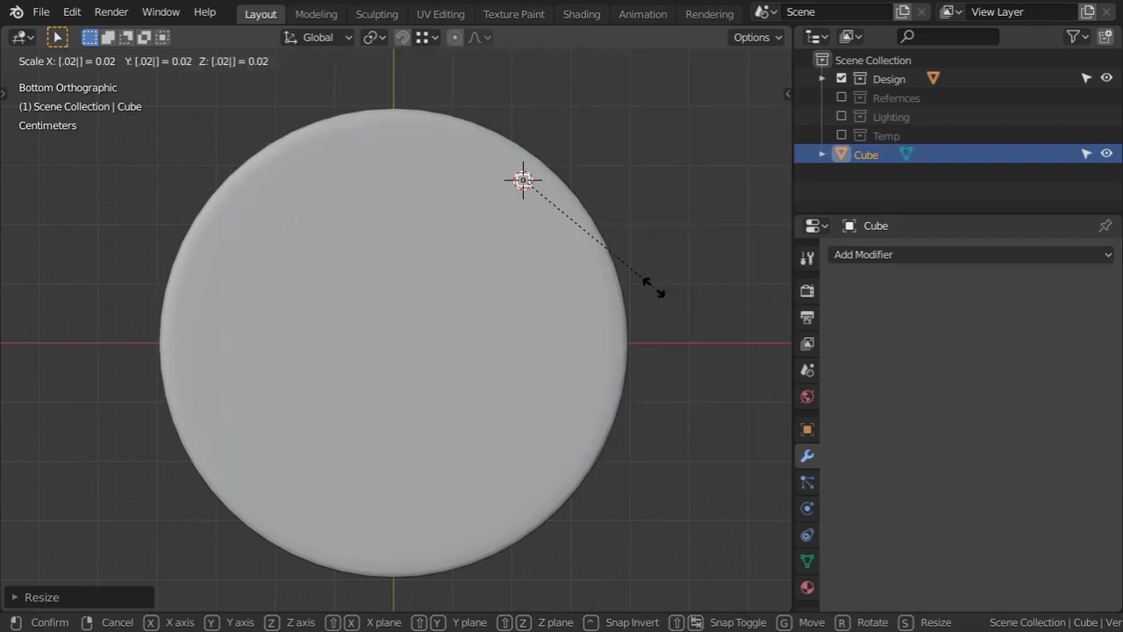
{"action": "key", "text": "Return"}
Step: In Edit Mode on the small cube, select its bottom four vertices using wireframe shading in the front view
{"action": "key", "text": "KP_1"}
{"action": "scroll", "coordinate": [560, 377], "scroll_direction": "up", "scroll_amount": 3}
{"action": "key", "text": "Tab"}
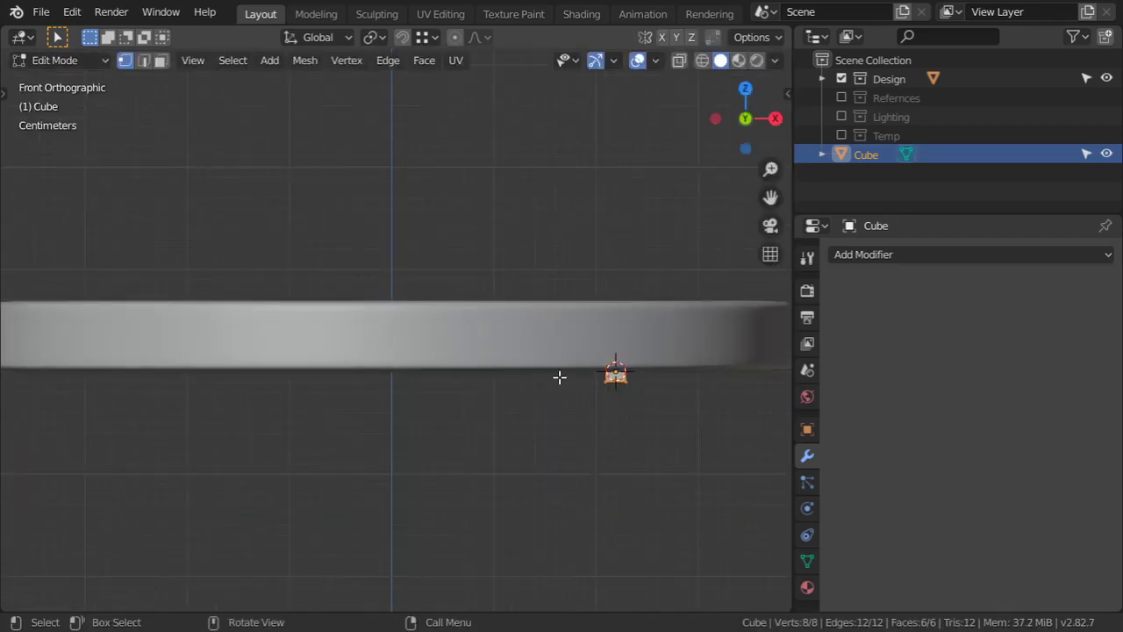
{"action": "key", "text": "z"}
{"action": "left_click", "coordinate": [426, 371]}
{"action": "middle_click_drag", "start_coordinate": [622, 406], "coordinate": [521, 305], "text": "shift"}
{"action": "key", "text": "alt+a"}
{"action": "key", "text": "b"}
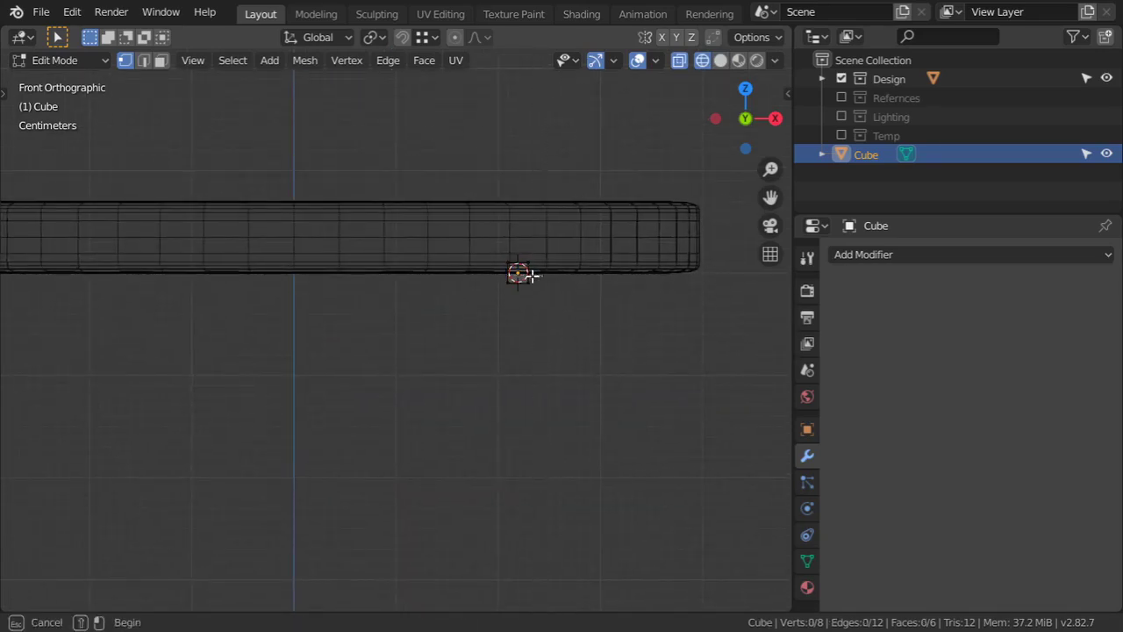
{"action": "left_click_drag", "start_coordinate": [542, 268], "coordinate": [462, 313]}
{"action": "scroll", "coordinate": [476, 333], "scroll_direction": "down", "scroll_amount": 6}
{"action": "middle_click_drag", "start_coordinate": [476, 333], "coordinate": [484, 234], "text": "shift"}
{"action": "scroll", "coordinate": [481, 243], "scroll_direction": "up", "scroll_amount": 2}
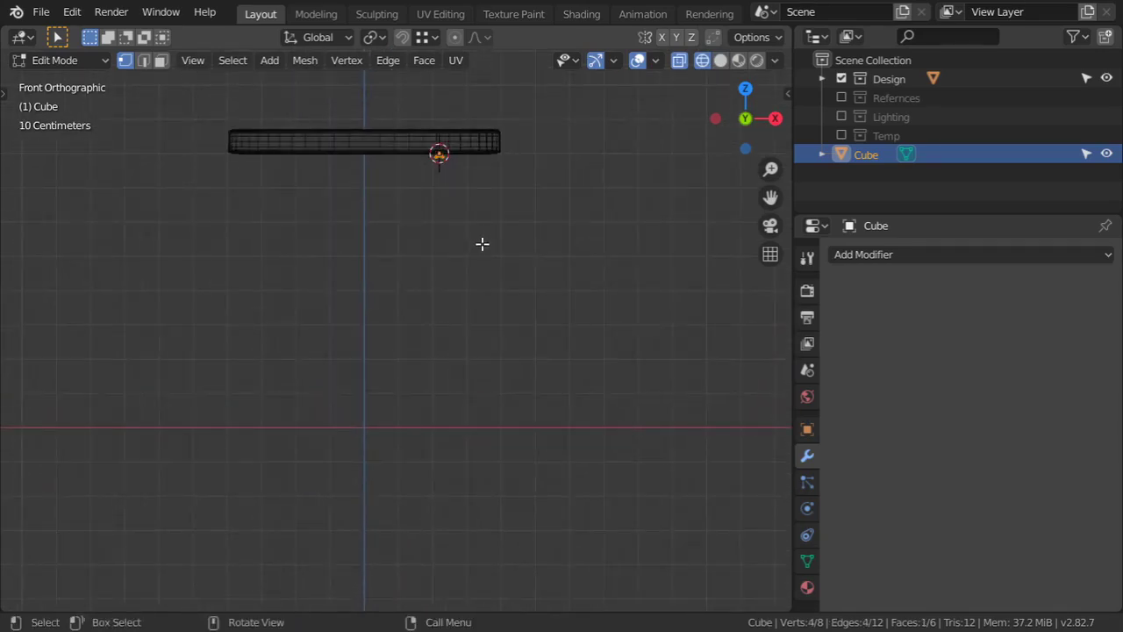
{"action": "key", "text": "e"}
{"action": "key", "text": "z"}
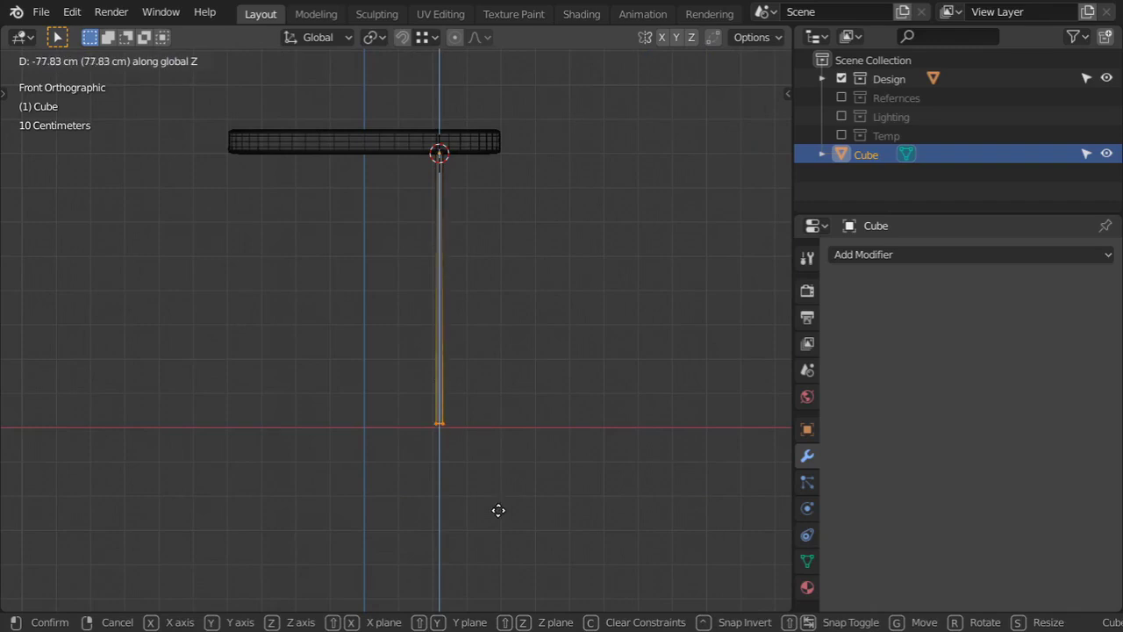
{"action": "key", "text": "Escape"}
{"action": "key", "text": "e"}
{"action": "type", "text": "z-880"}
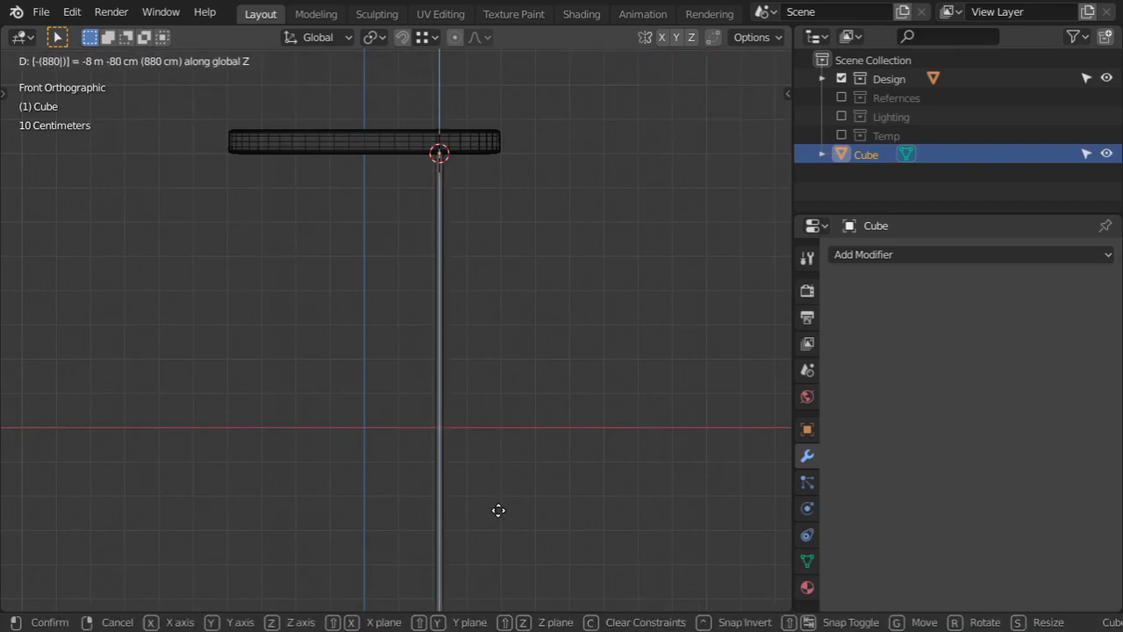
{"action": "key", "text": "Escape"}
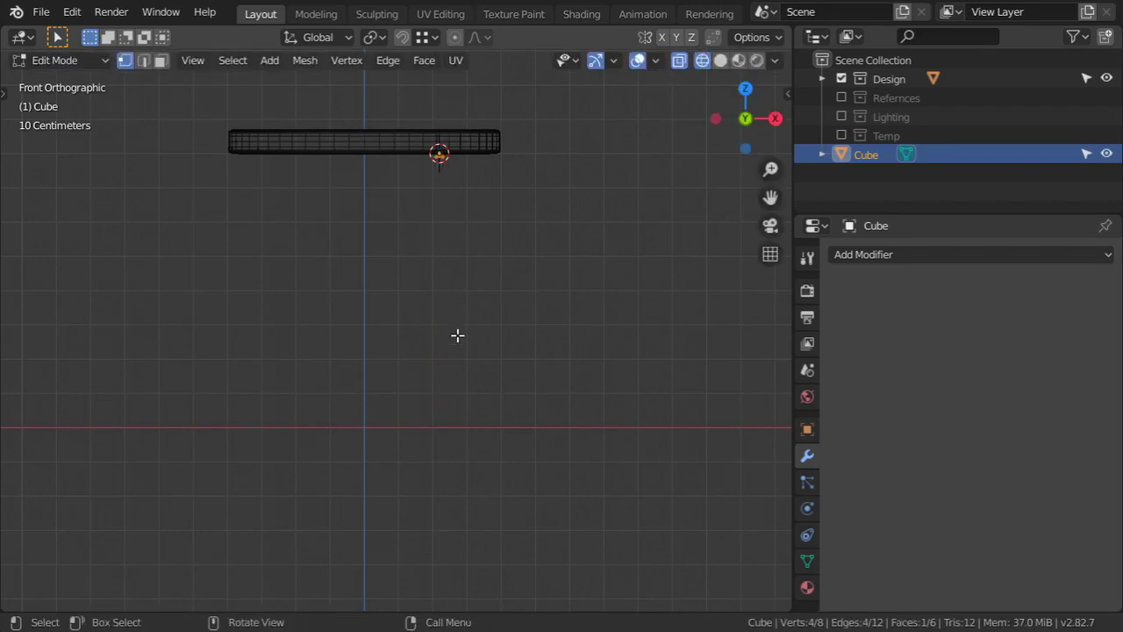
Step: Extrude the cube's bottom face about 79 cm downward along Z to the floor line to form a leg
{"action": "key", "text": "e"}
{"action": "key", "text": "z"}
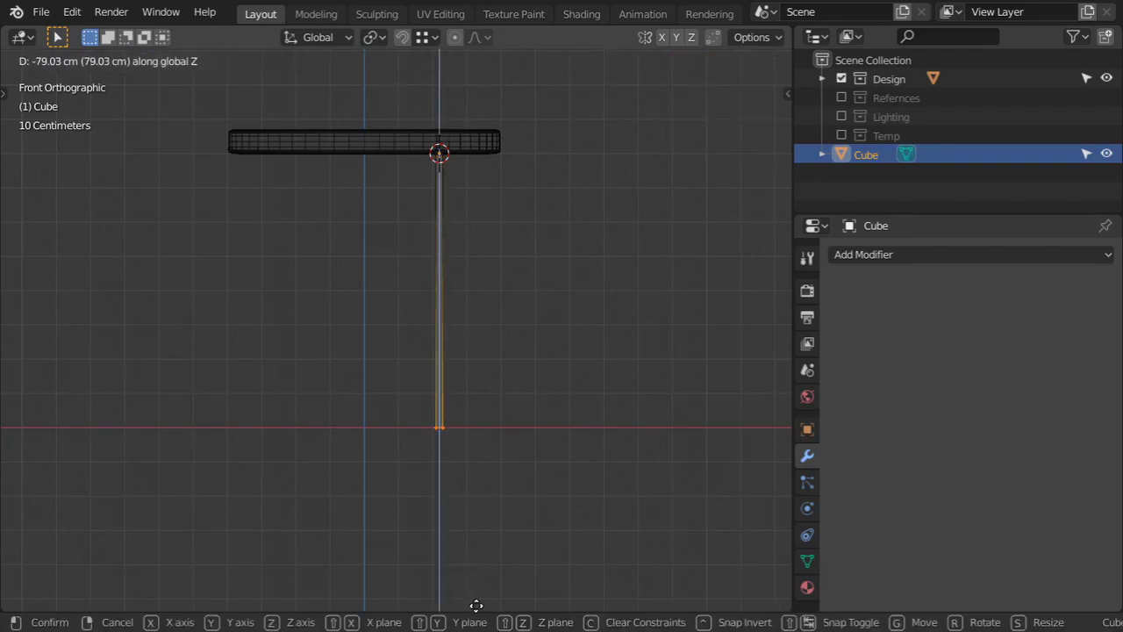
{"action": "left_click", "coordinate": [476, 605]}
Step: Select the leg's two inner top vertices and move them along −X toward the table's centre to taper the leg
{"action": "scroll", "coordinate": [424, 346], "scroll_direction": "up", "scroll_amount": 2}
{"action": "scroll", "coordinate": [439, 326], "scroll_direction": "up", "scroll_amount": 3, "text": "shift"}
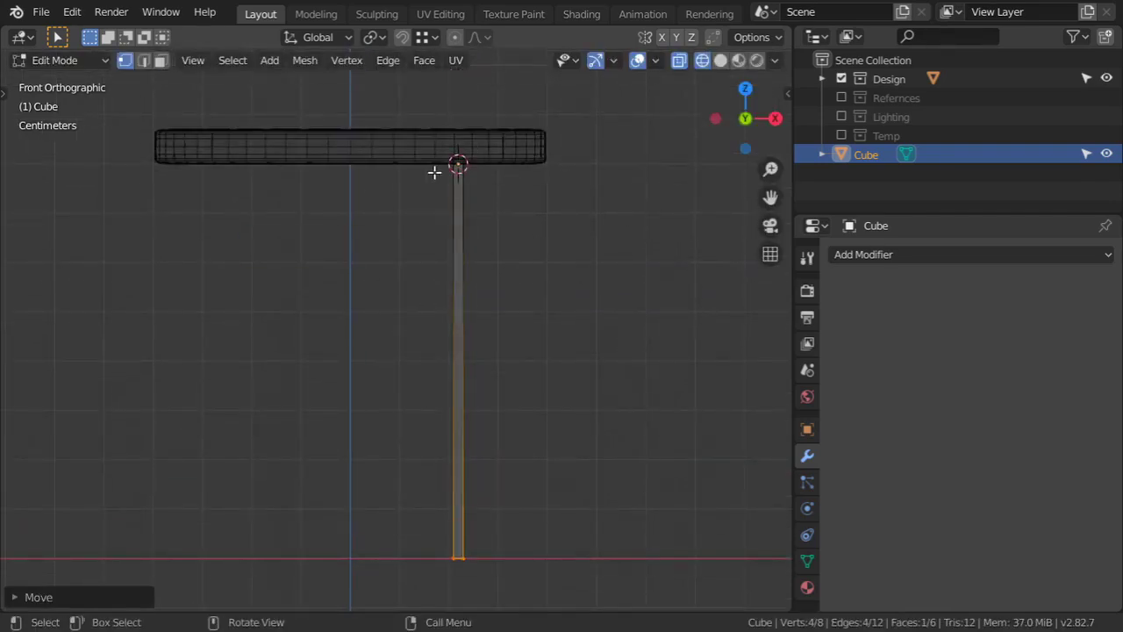
{"action": "left_click", "coordinate": [407, 179]}
{"action": "scroll", "coordinate": [489, 168], "scroll_direction": "up", "scroll_amount": 5}
{"action": "scroll", "coordinate": [427, 307], "scroll_direction": "down", "scroll_amount": 1}
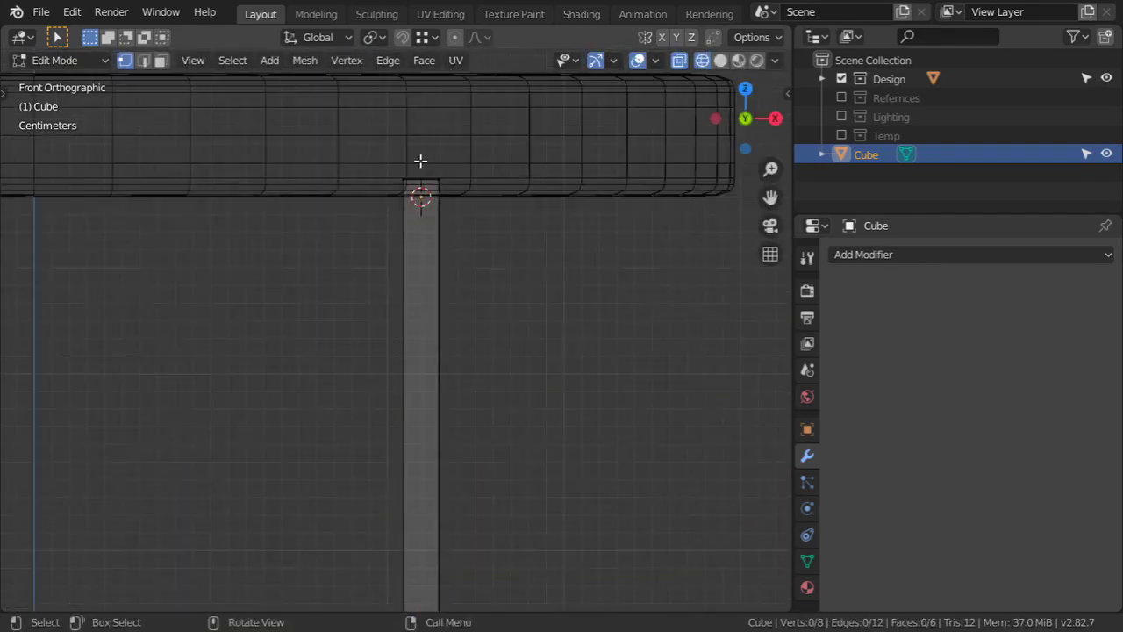
{"action": "left_click_drag", "start_coordinate": [416, 155], "coordinate": [418, 223]}
{"action": "scroll", "coordinate": [424, 261], "scroll_direction": "down", "scroll_amount": 7}
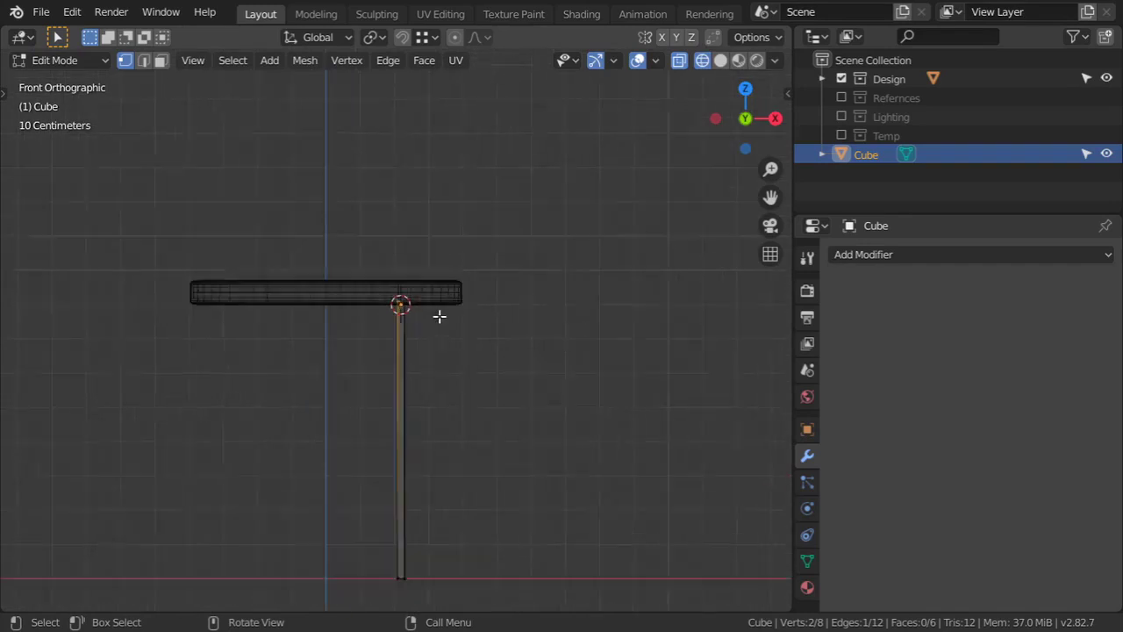
{"action": "scroll", "coordinate": [438, 316], "scroll_direction": "up", "scroll_amount": 6}
{"action": "key", "text": "g"}
{"action": "key", "text": "x"}
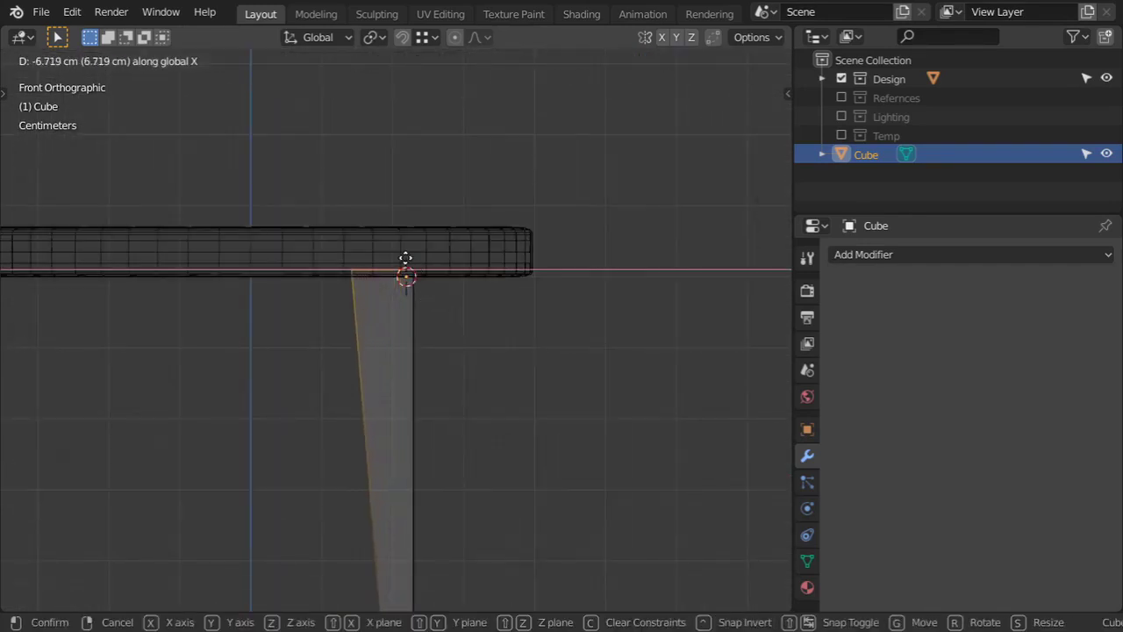
{"action": "left_click", "coordinate": [421, 266]}
{"action": "scroll", "coordinate": [421, 281], "scroll_direction": "down", "scroll_amount": 3}
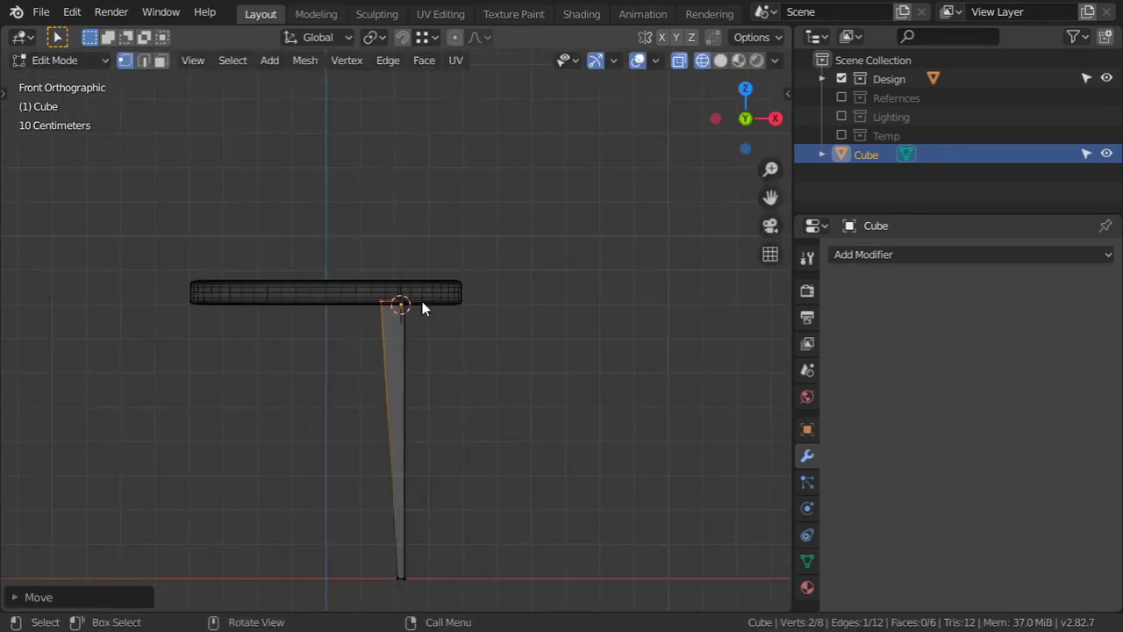
Step: Leave Edit Mode and show the table with solid shading from the top view
{"action": "key", "text": "Tab"}
{"action": "key", "text": "Tab"}
{"action": "scroll", "coordinate": [444, 352], "scroll_direction": "up", "scroll_amount": 2}
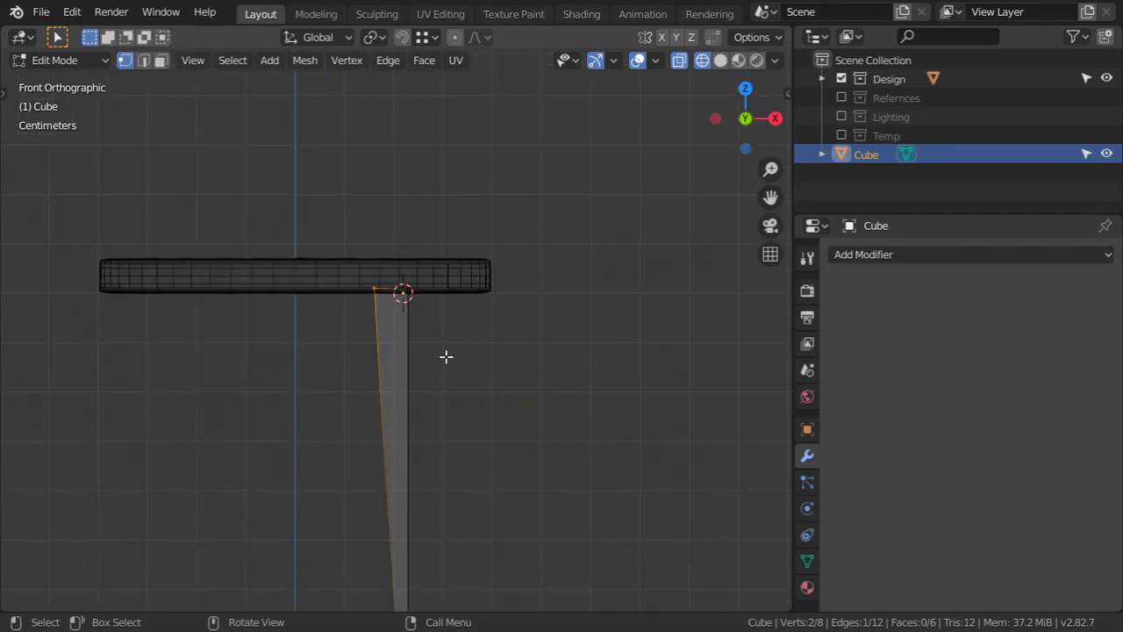
{"action": "scroll", "coordinate": [446, 356], "scroll_direction": "down", "scroll_amount": 2}
{"action": "key", "text": "Tab"}
{"action": "key", "text": "alt+z"}
{"action": "middle_click_drag", "start_coordinate": [581, 368], "coordinate": [408, 402]}
{"action": "key", "text": "KP_7"}
{"action": "key", "text": "z"}
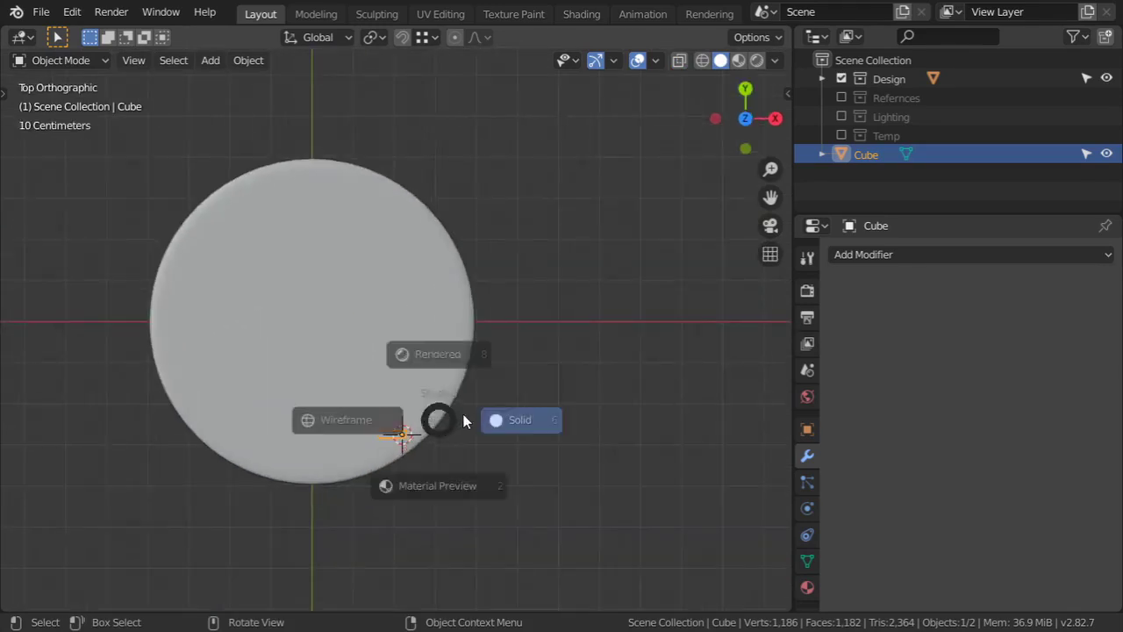
{"action": "left_click", "coordinate": [463, 420]}
Step: Scale the leg by 1.5 along the Y axis
{"action": "scroll", "coordinate": [438, 432], "scroll_direction": "up", "scroll_amount": 3}
{"action": "middle_click_drag", "start_coordinate": [446, 456], "coordinate": [452, 367], "text": "shift"}
{"action": "type", "text": "sy2"}
{"action": "key", "text": "BackSpace"}
{"action": "key", "text": "y"}
{"action": "key", "text": "y"}
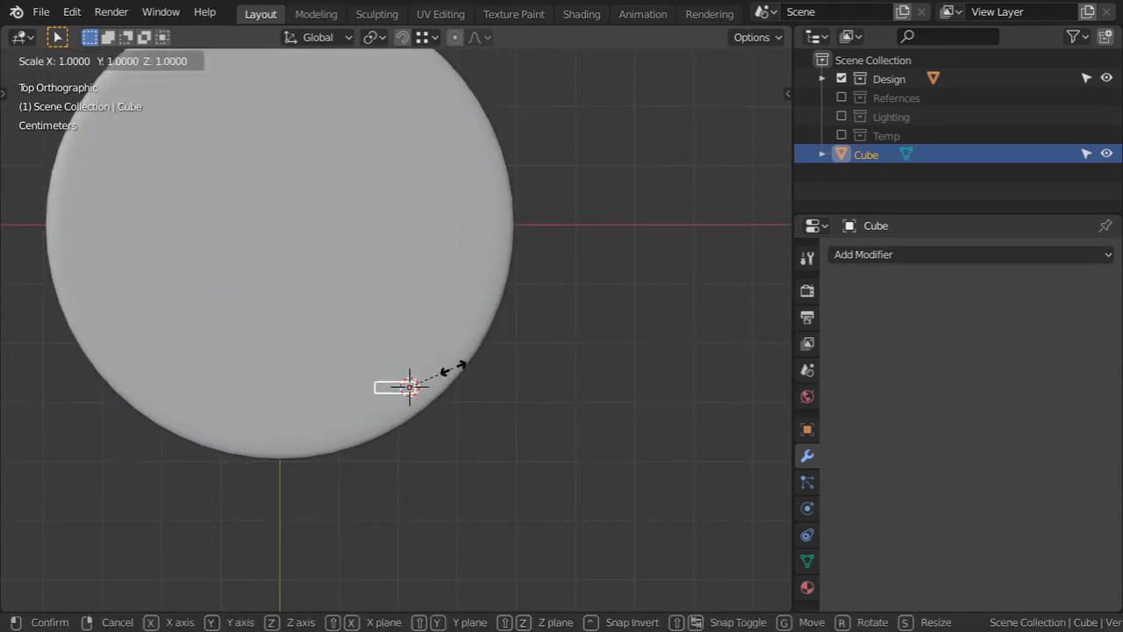
{"action": "type", "text": "y1.3"}
{"action": "key", "text": "BackSpace"}
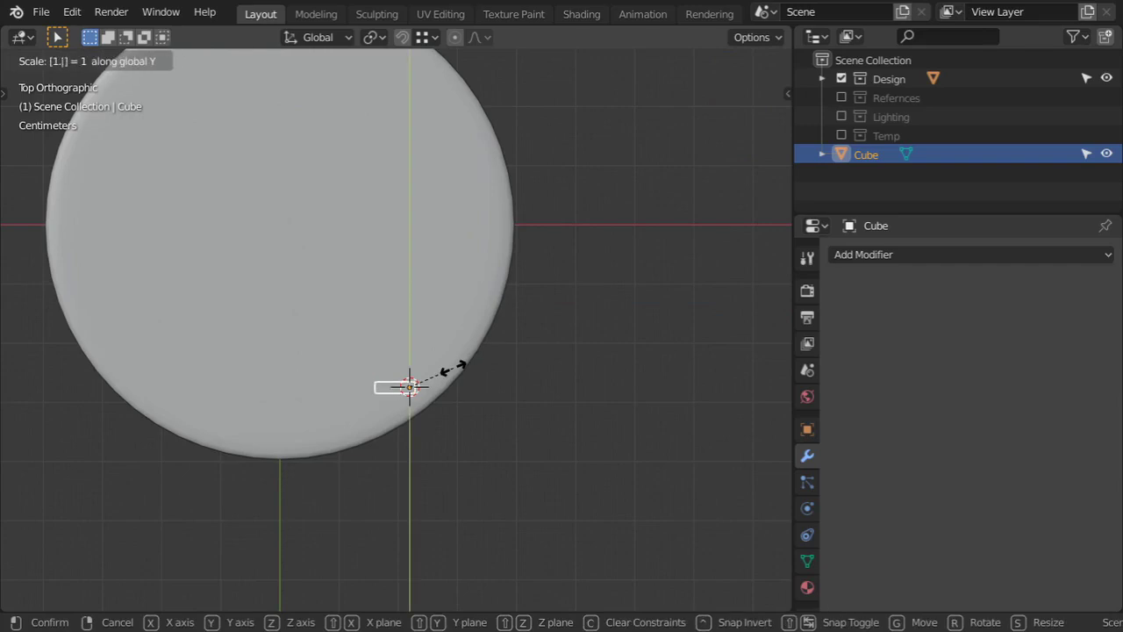
{"action": "type", "text": "5"}
{"action": "key", "text": "Return"}
{"action": "scroll", "coordinate": [385, 411], "scroll_direction": "up", "scroll_amount": 3}
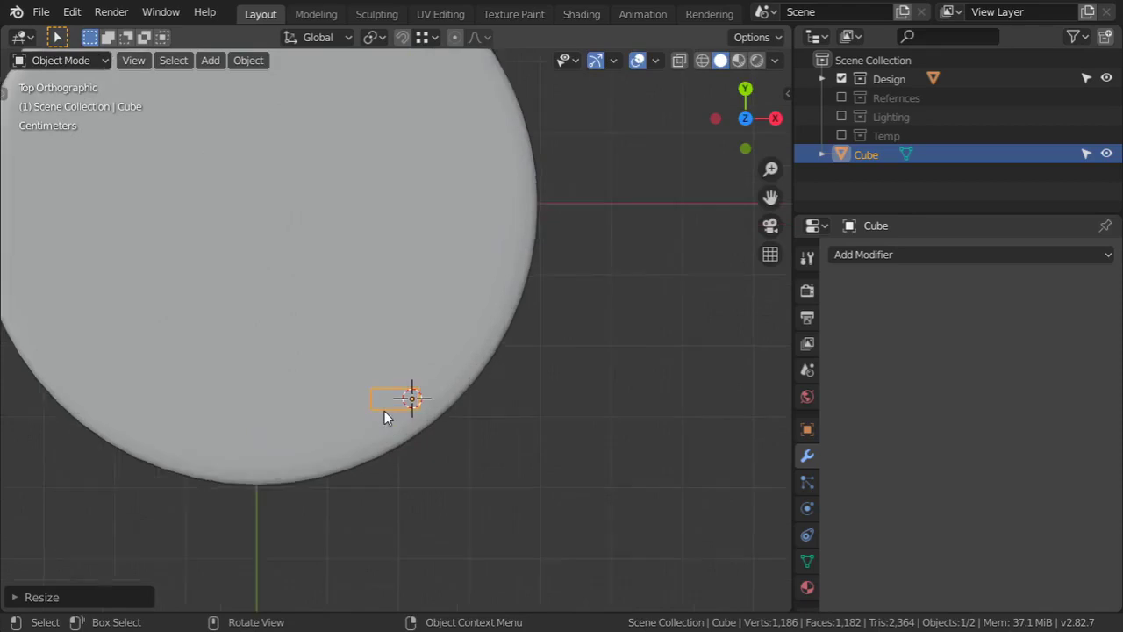
Step: Rotate the leg 45° in the top view so its wide side points toward the table's centre
{"action": "type", "text": "r45"}
{"action": "key", "text": "Return"}
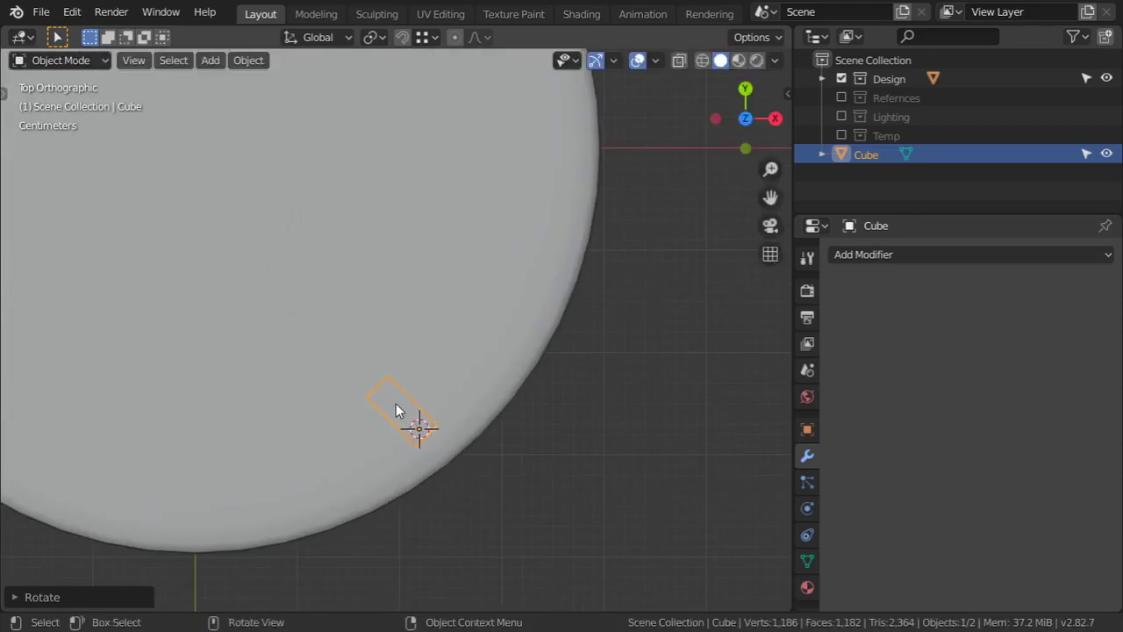
{"action": "scroll", "coordinate": [395, 403], "scroll_direction": "down", "scroll_amount": 3}
{"action": "scroll", "coordinate": [600, 338], "scroll_direction": "up", "scroll_amount": 1}
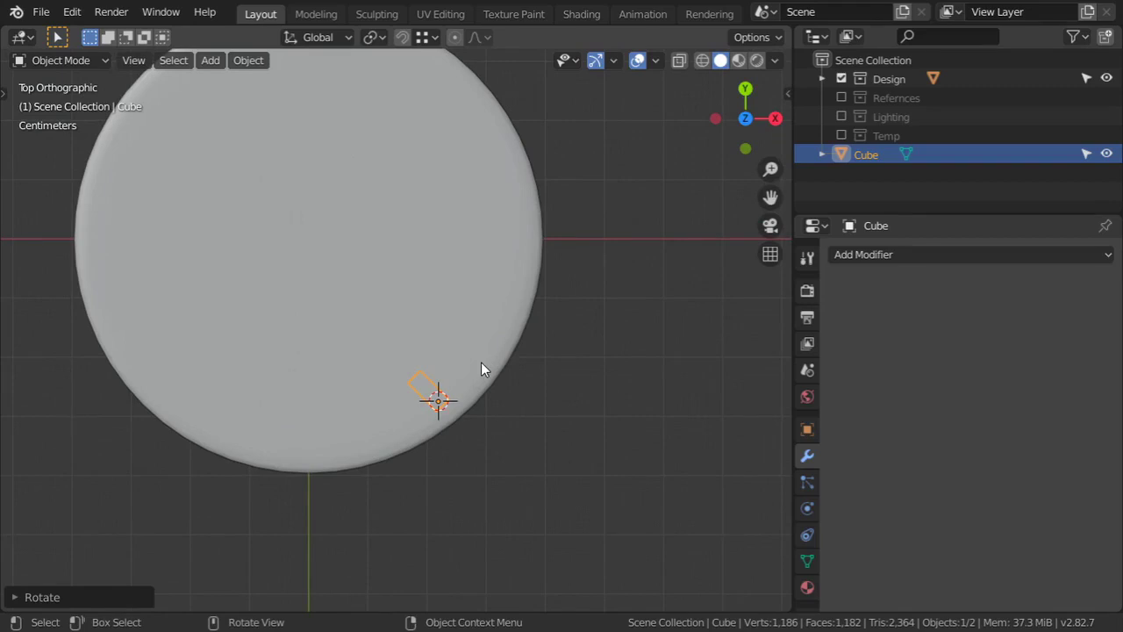
Step: Add a Bevel modifier to the leg and apply all of the leg's transforms
{"action": "key", "text": "KP_1"}
{"action": "scroll", "coordinate": [488, 384], "scroll_direction": "down", "scroll_amount": 2}
{"action": "mouse_move", "coordinate": [489, 383]}
{"action": "middle_mouse_down"}
{"action": "mouse_move", "coordinate": [412, 409]}
{"action": "mouse_move", "coordinate": [467, 384]}
{"action": "middle_mouse_up"}
{"action": "scroll", "coordinate": [527, 342], "scroll_direction": "up", "scroll_amount": 6}
{"action": "left_click", "coordinate": [918, 255]}
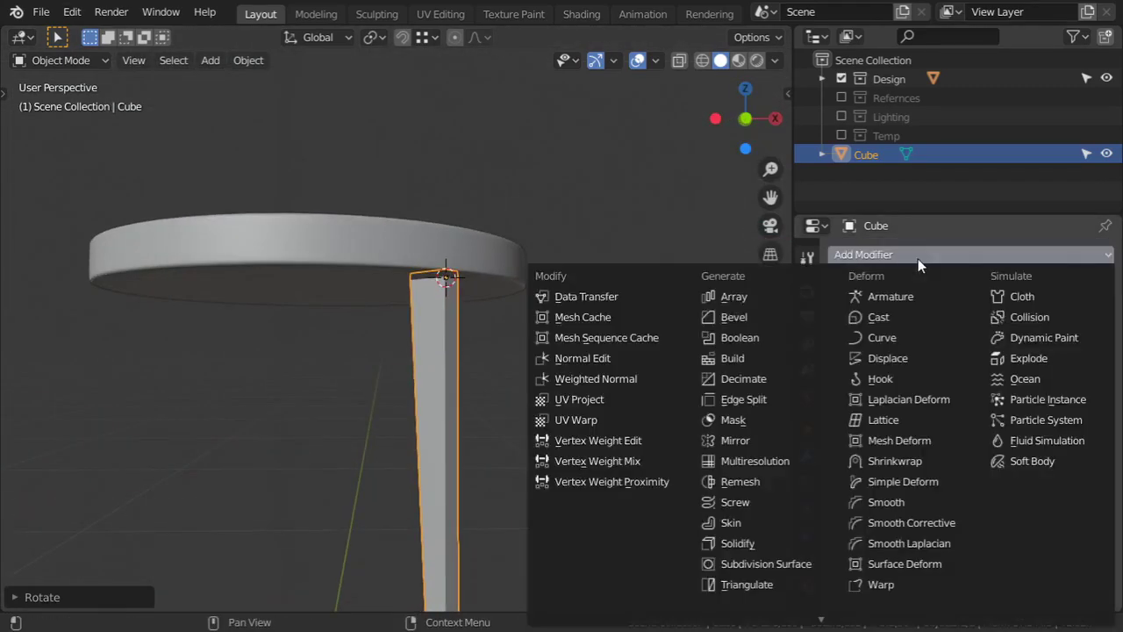
{"action": "left_click", "coordinate": [771, 321]}
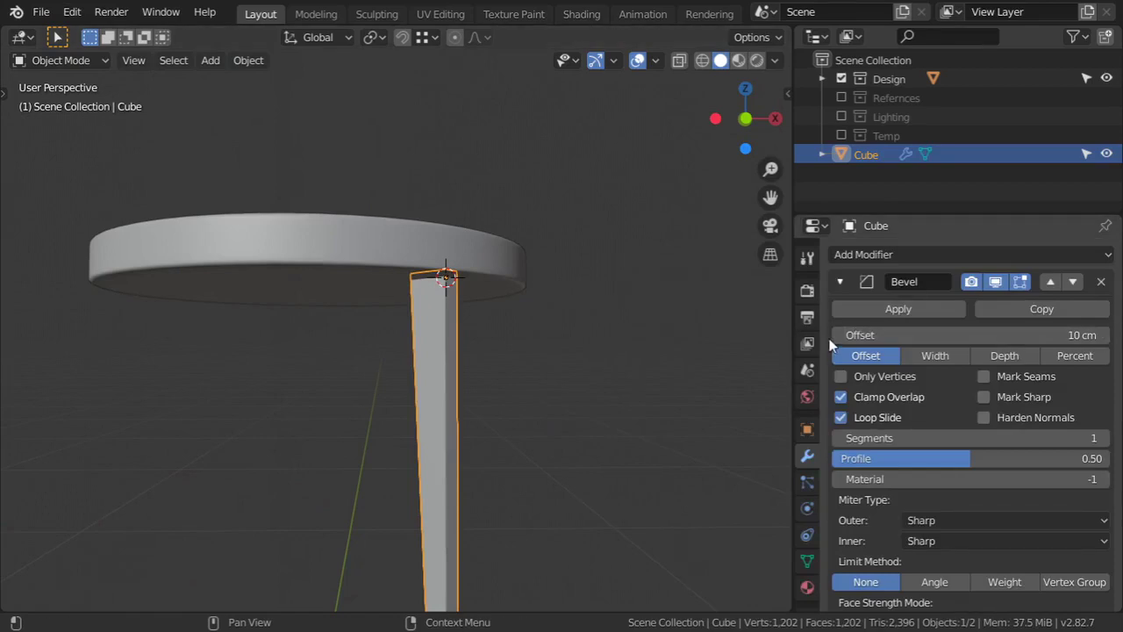
{"action": "left_click", "coordinate": [956, 335]}
{"action": "key", "text": "Escape"}
{"action": "key", "text": "ctrl+a"}
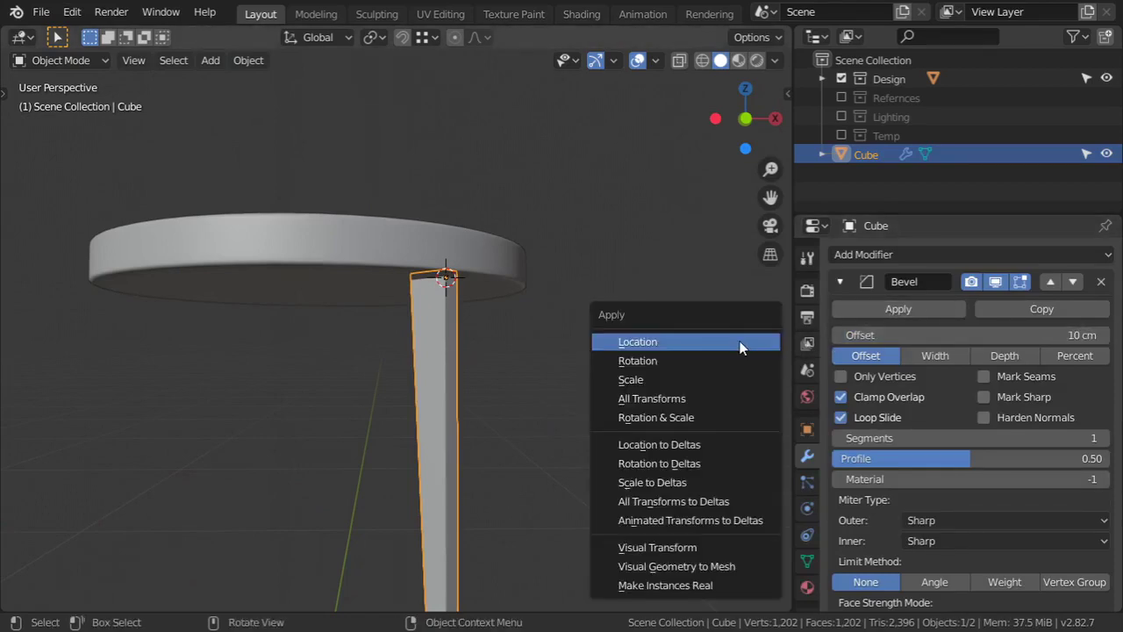
{"action": "left_click", "coordinate": [701, 395]}
Step: Set the leg's Bevel offset to 0.012 cm
{"action": "left_click", "coordinate": [956, 334]}
{"action": "type", "text": "0.01"}
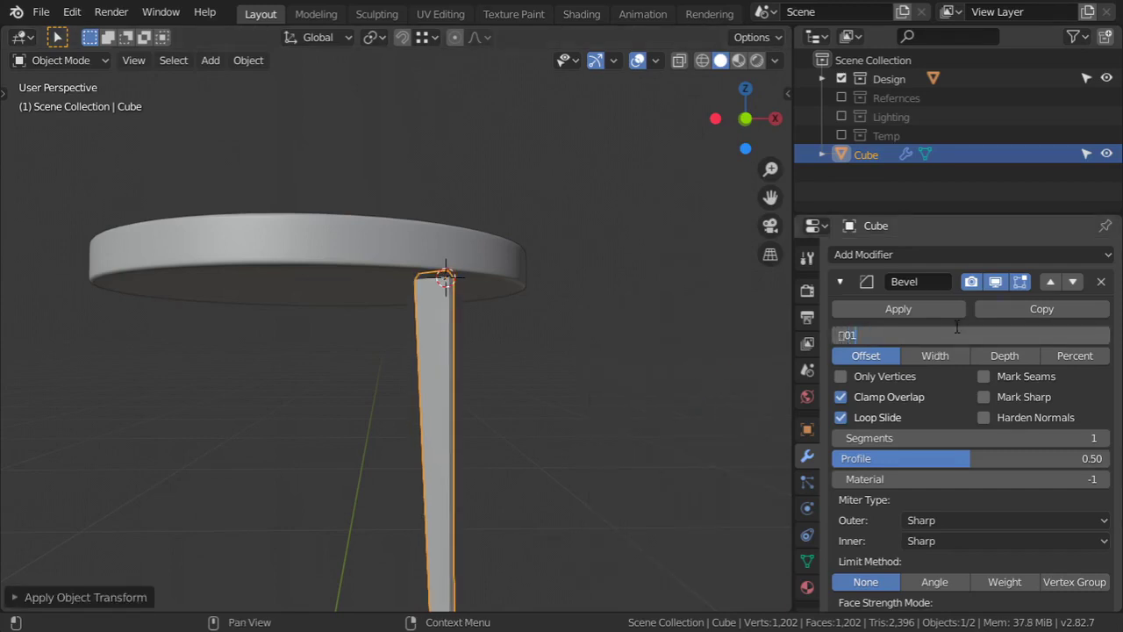
{"action": "key", "text": "BackSpace"}
{"action": "type", "text": "12"}
{"action": "key", "text": "Return"}
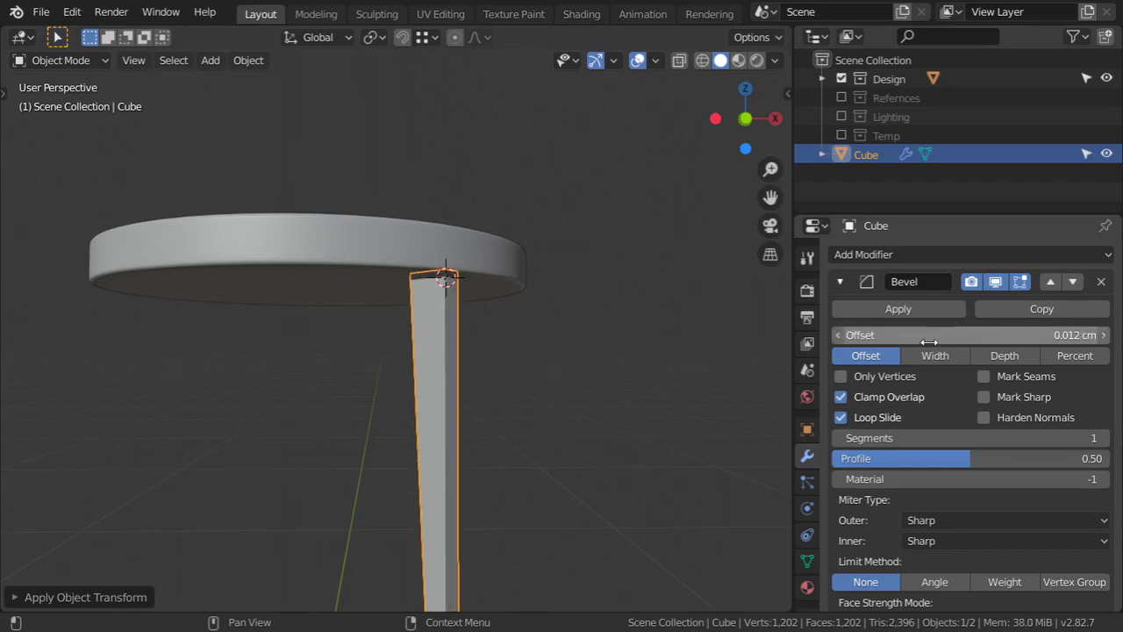
Step: Set the leg's Bevel modifier to 3 segments with an offset of 0.02 cm
{"action": "left_click", "coordinate": [1106, 439]}
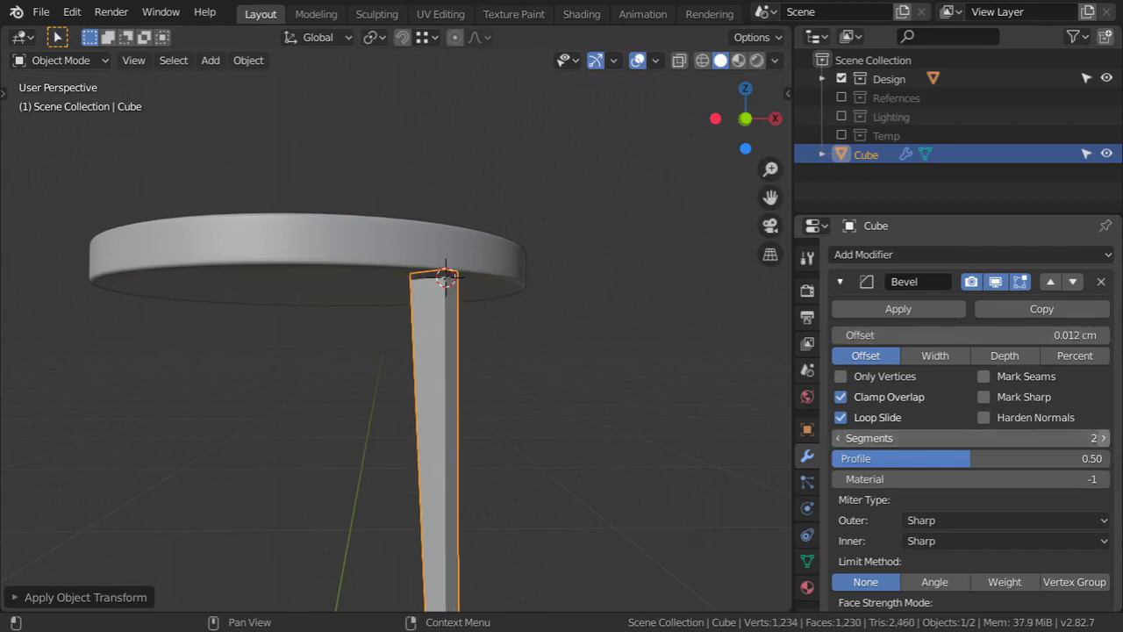
{"action": "scroll", "coordinate": [595, 363], "scroll_direction": "up", "scroll_amount": 5}
{"action": "left_click", "coordinate": [1021, 331]}
{"action": "type", "text": ".0"}
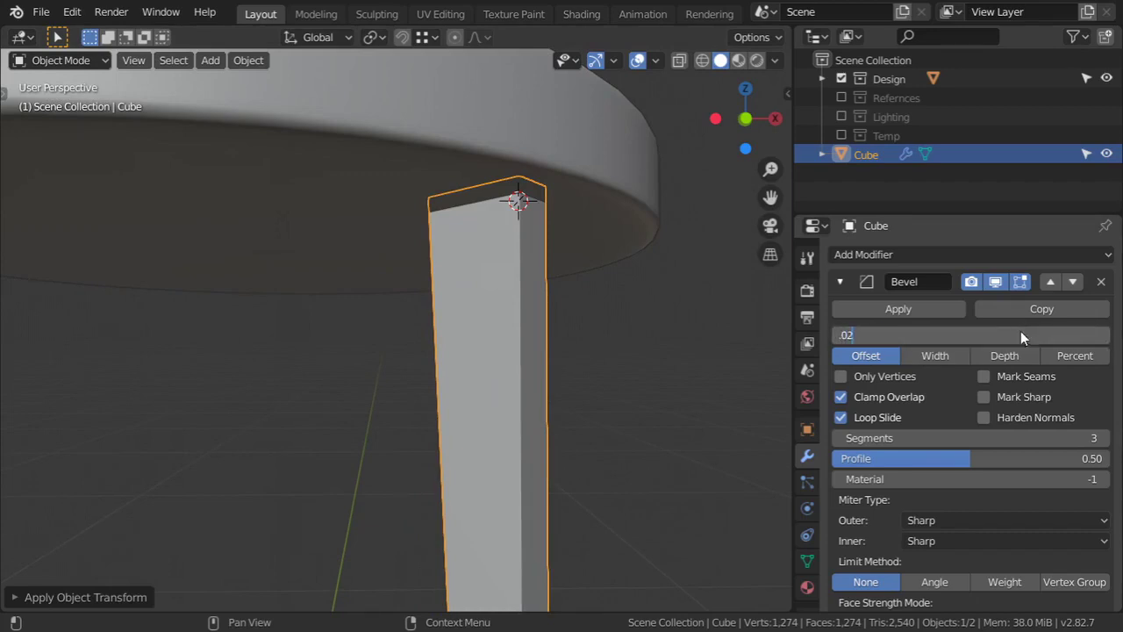
{"action": "type", "text": "2"}
{"action": "key", "text": "Return"}
Step: Reapply all transforms on the leg and check it from the front and top views
{"action": "key", "text": "ctrl+a"}
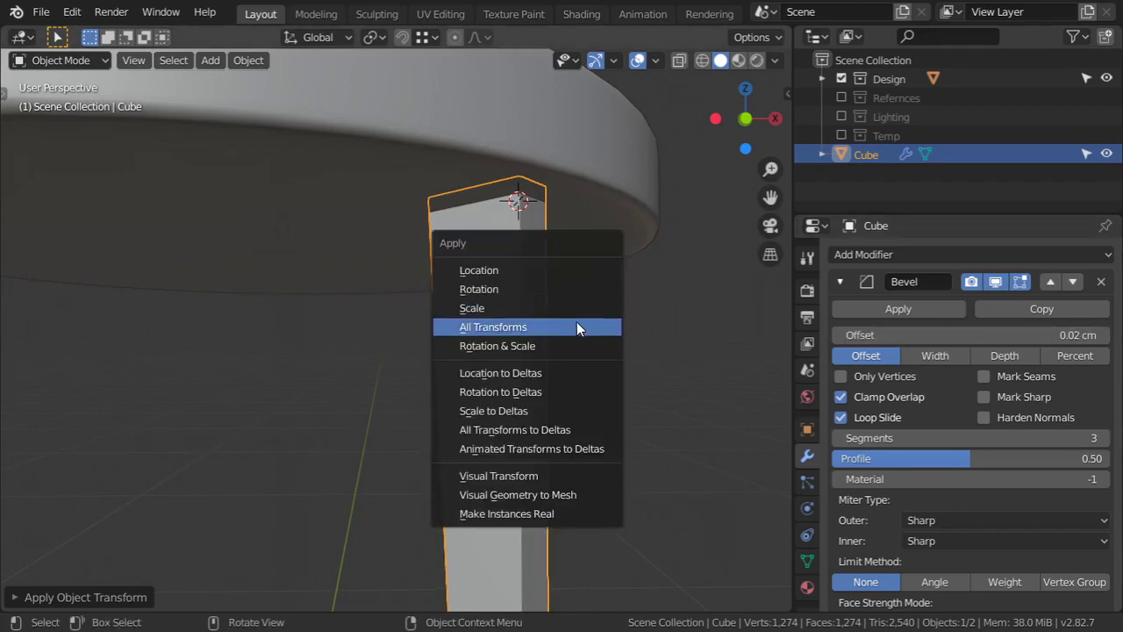
{"action": "left_click", "coordinate": [576, 327]}
{"action": "key", "text": "KP_1"}
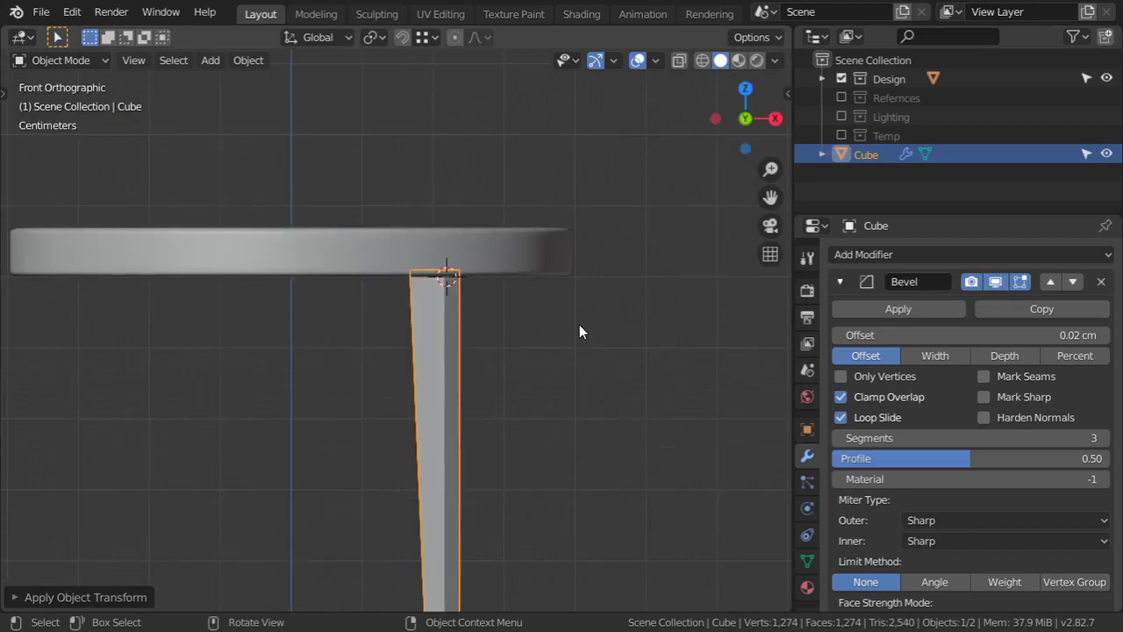
{"action": "middle_click_drag", "start_coordinate": [567, 341], "coordinate": [606, 379]}
{"action": "key", "text": "KP_7"}
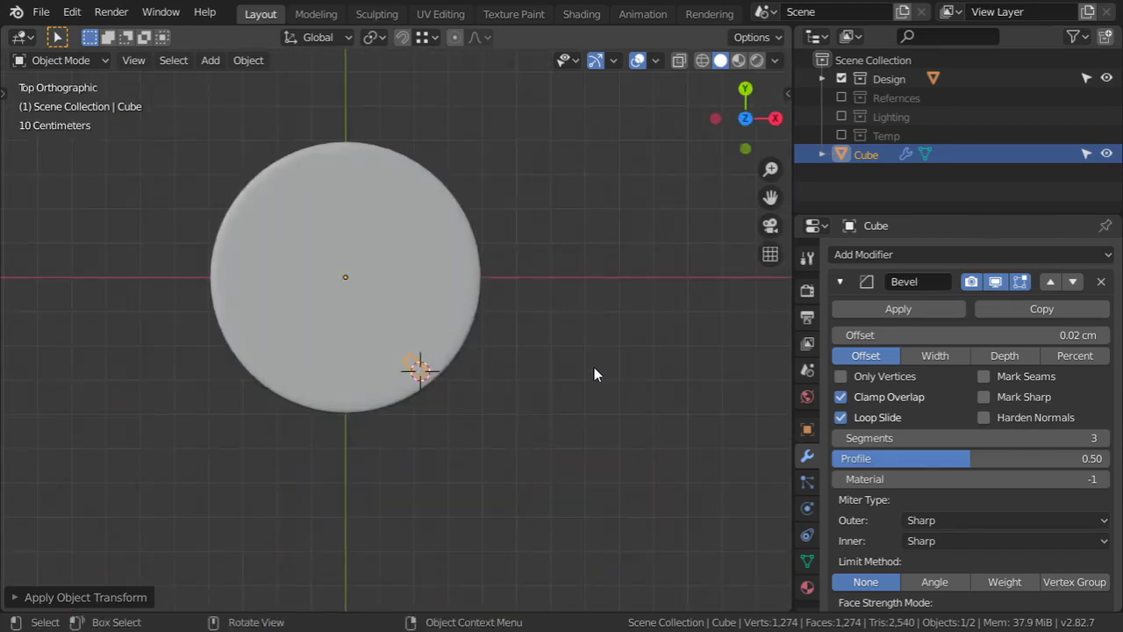
Step: Add an Array modifier to the leg below the Bevel and set its count to 4
{"action": "left_click", "coordinate": [840, 282]}
{"action": "left_click", "coordinate": [871, 256]}
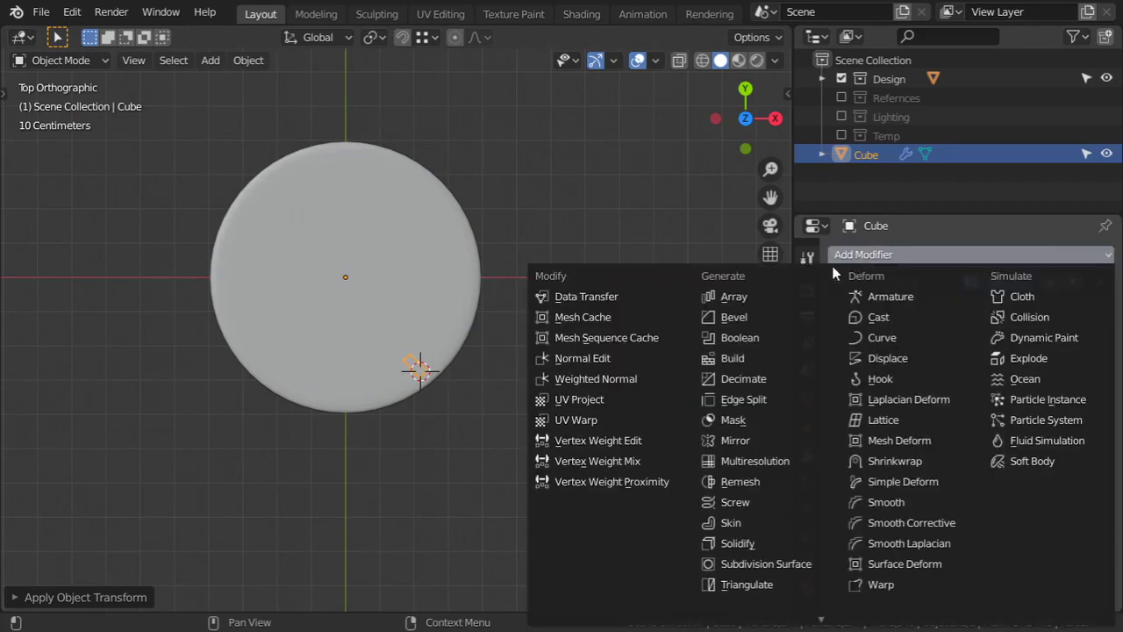
{"action": "left_click", "coordinate": [771, 299]}
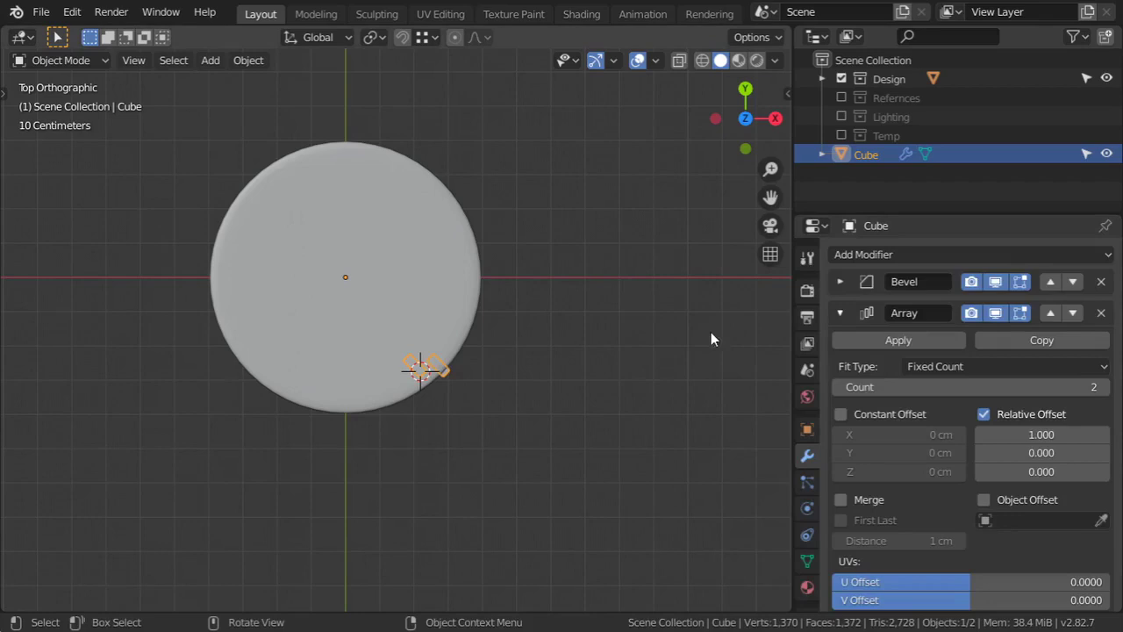
{"action": "left_click", "coordinate": [1033, 384]}
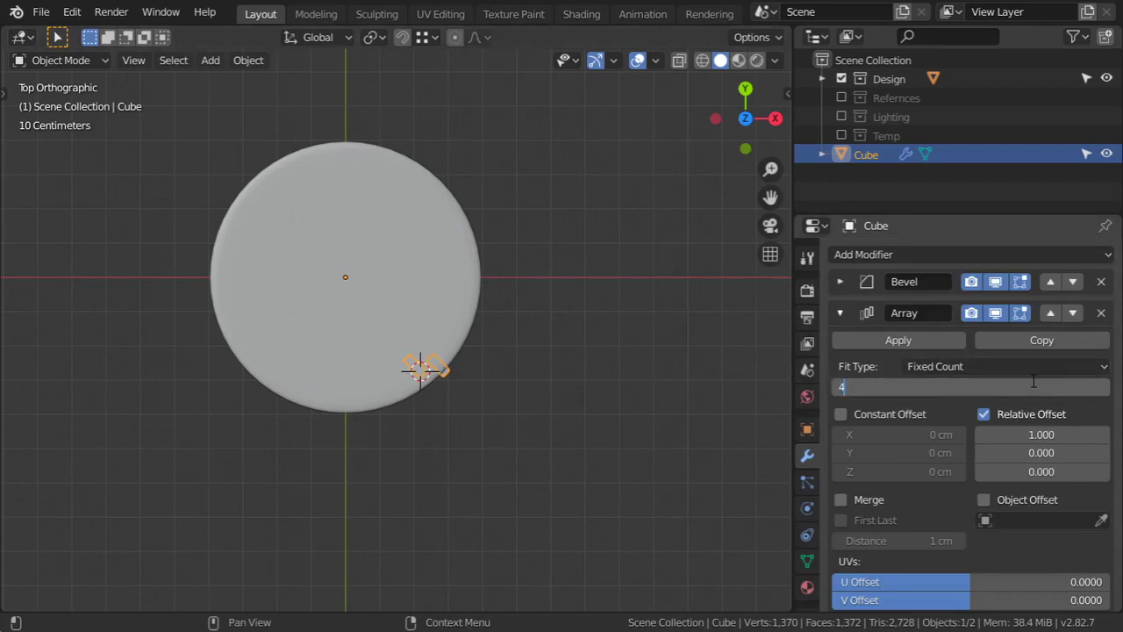
{"action": "key", "text": "Return"}
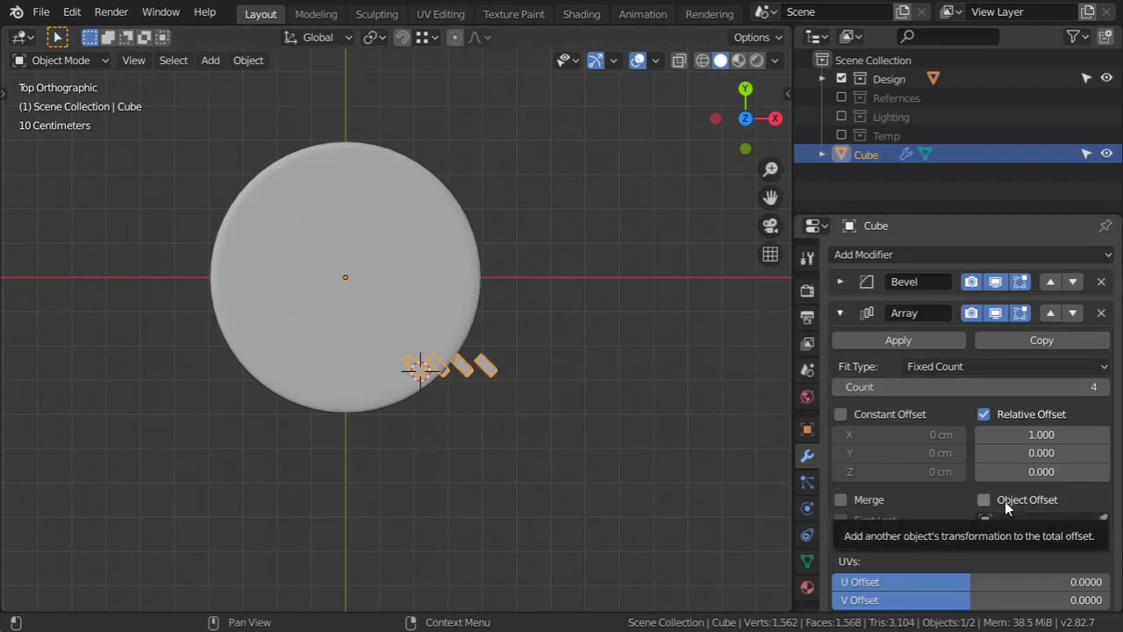
Step: Reset the 3D cursor to the world origin and add a Plain Axes empty there
{"action": "key", "text": "shift+c"}
{"action": "key", "text": "shift+a"}
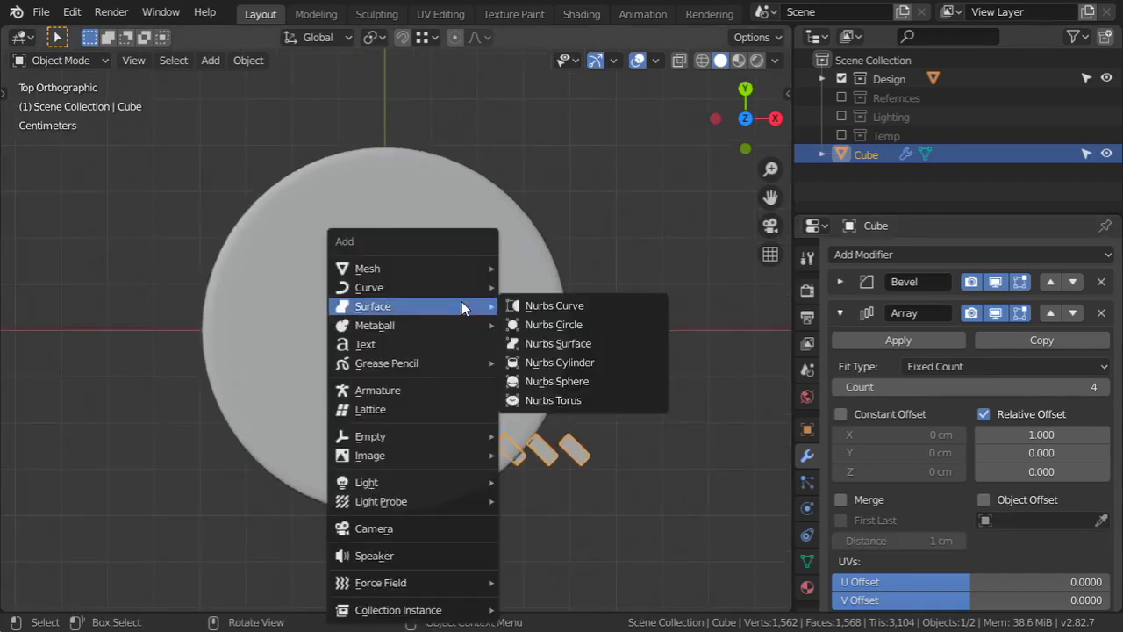
{"action": "mouse_move", "coordinate": [474, 436]}
{"action": "left_click", "coordinate": [530, 435]}
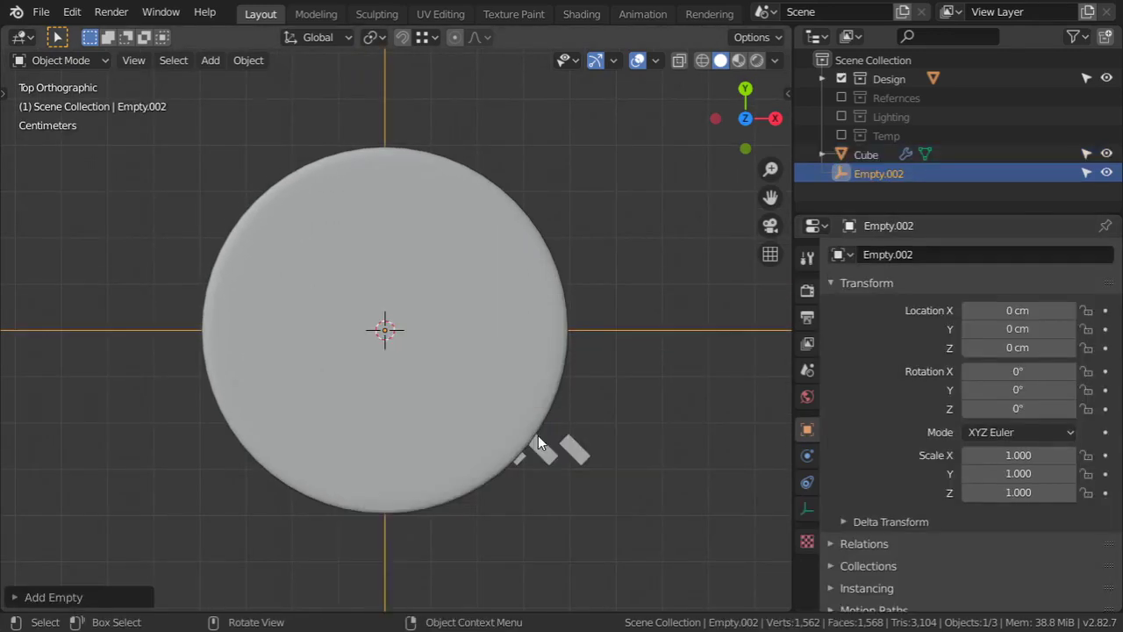
Step: Scale the new empty down to about 0.353 and rename it circular_array
{"action": "key", "text": "s"}
{"action": "left_click", "coordinate": [465, 356]}
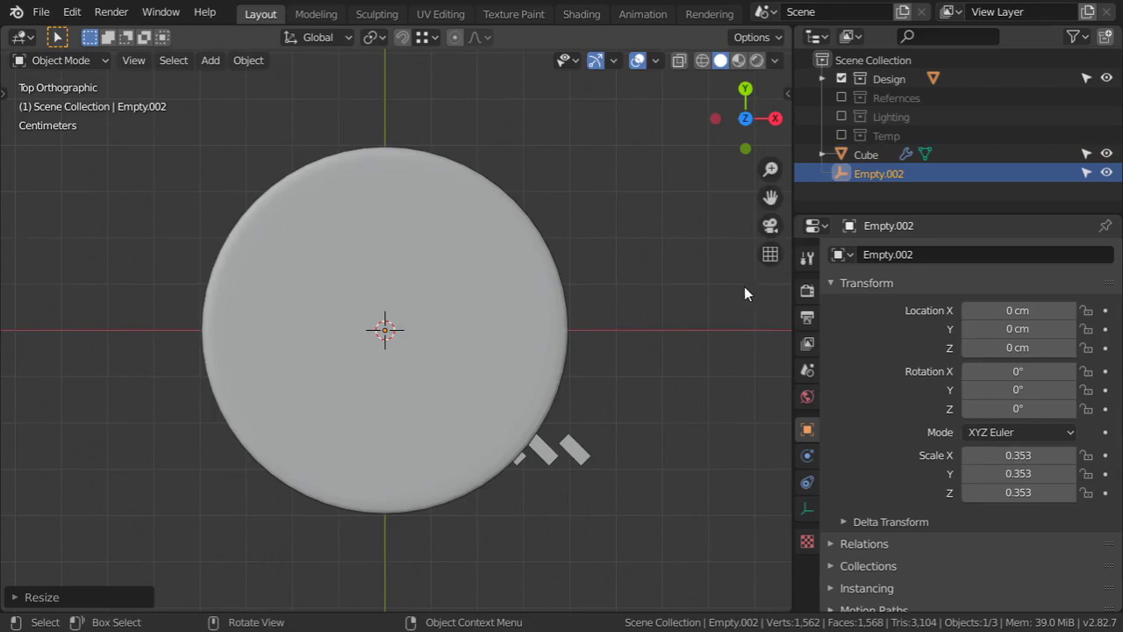
{"action": "double_click", "coordinate": [849, 174]}
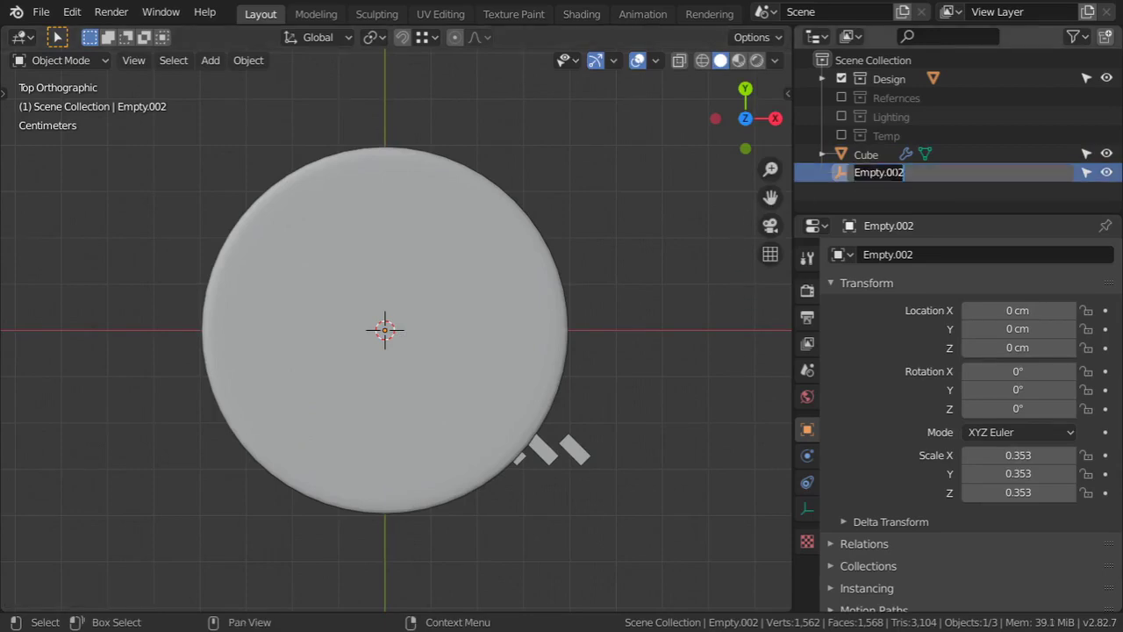
{"action": "type", "text": "circular_arr"}
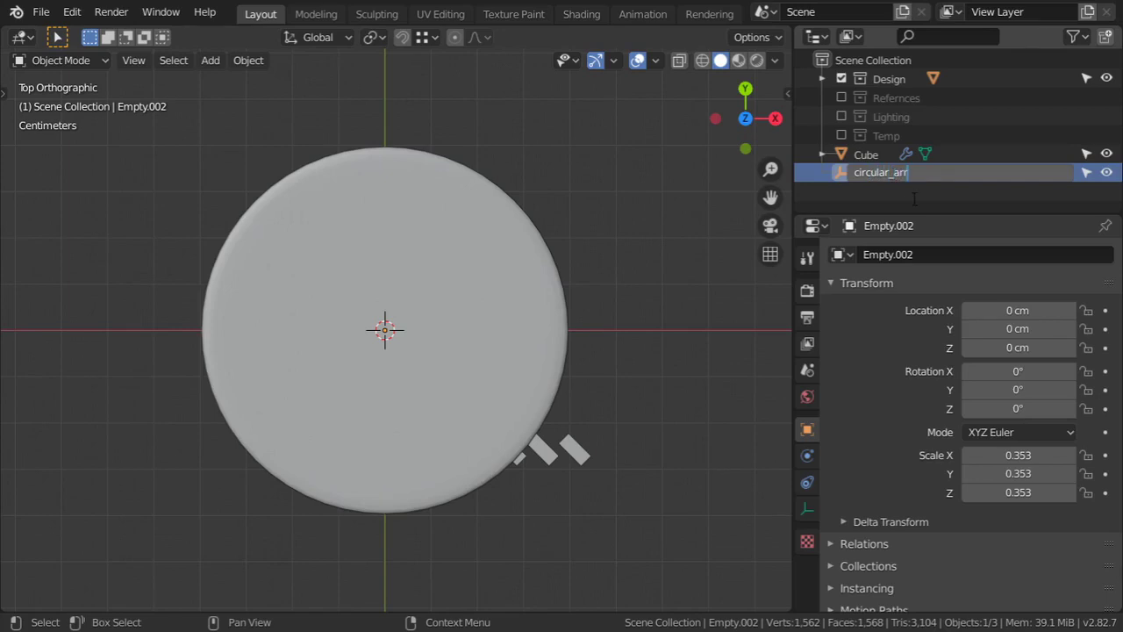
{"action": "key", "text": "Return"}
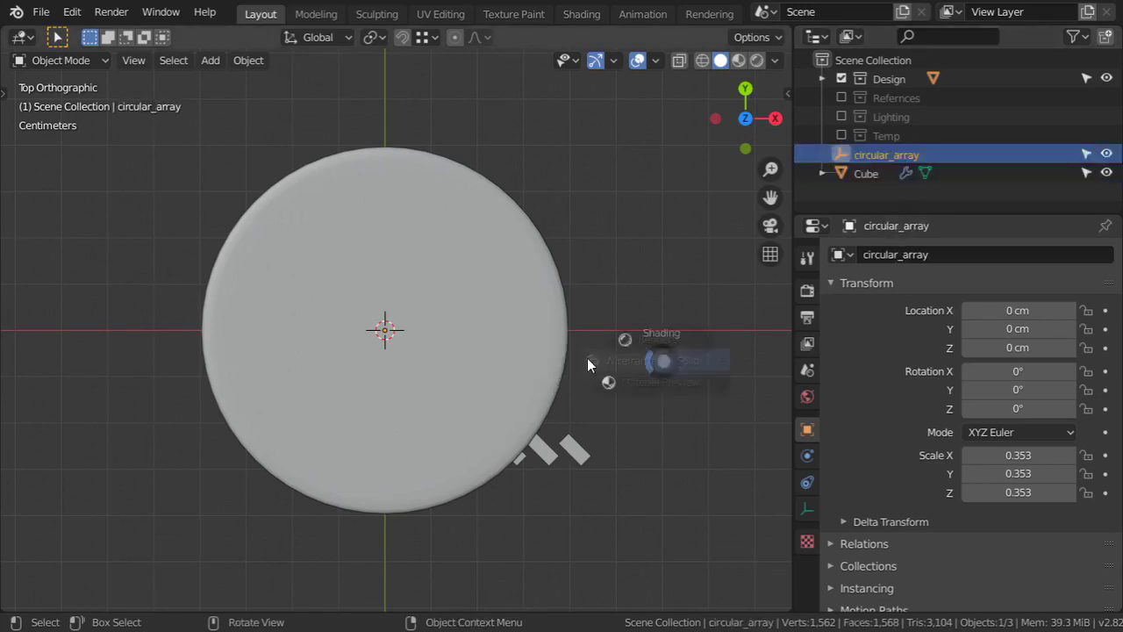
Step: In wireframe, enable Object Offset with circular_array on the leg's Array modifier and turn off Relative Offset
{"action": "key", "text": "shift+z"}
{"action": "right_click", "coordinate": [538, 442]}
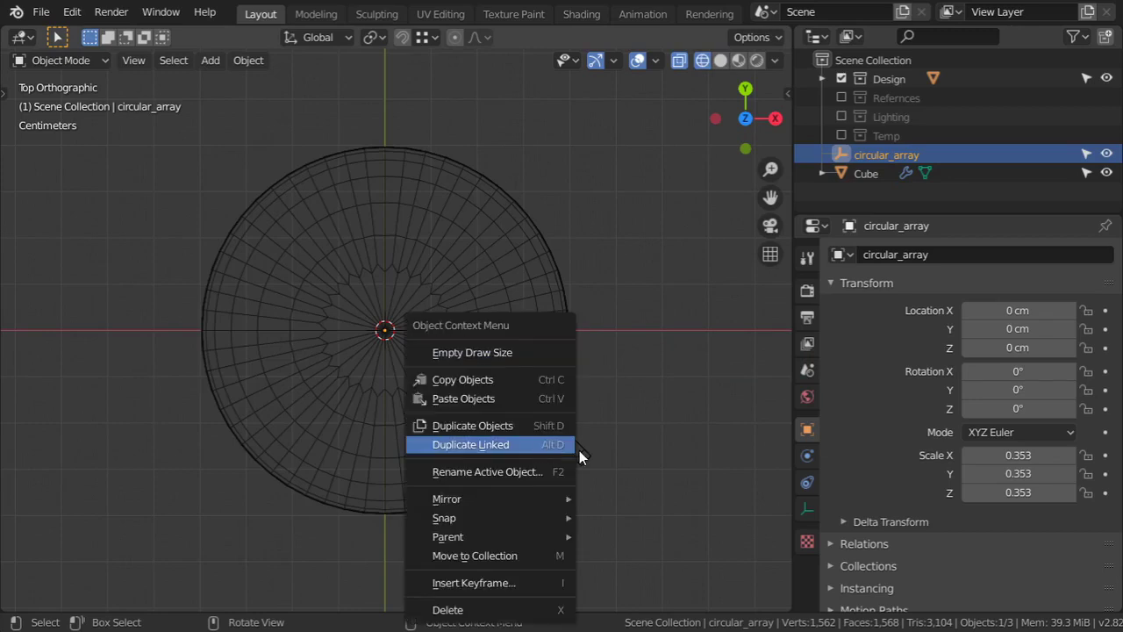
{"action": "left_click", "coordinate": [576, 451]}
{"action": "left_click", "coordinate": [1053, 499]}
{"action": "left_click", "coordinate": [1031, 516]}
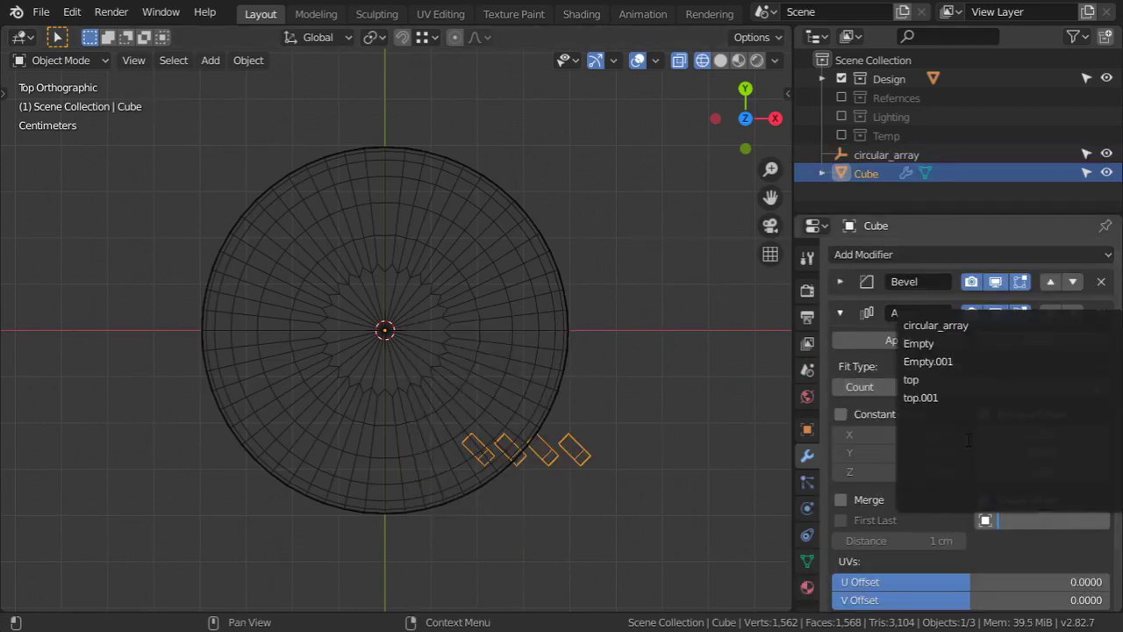
{"action": "left_click", "coordinate": [954, 326]}
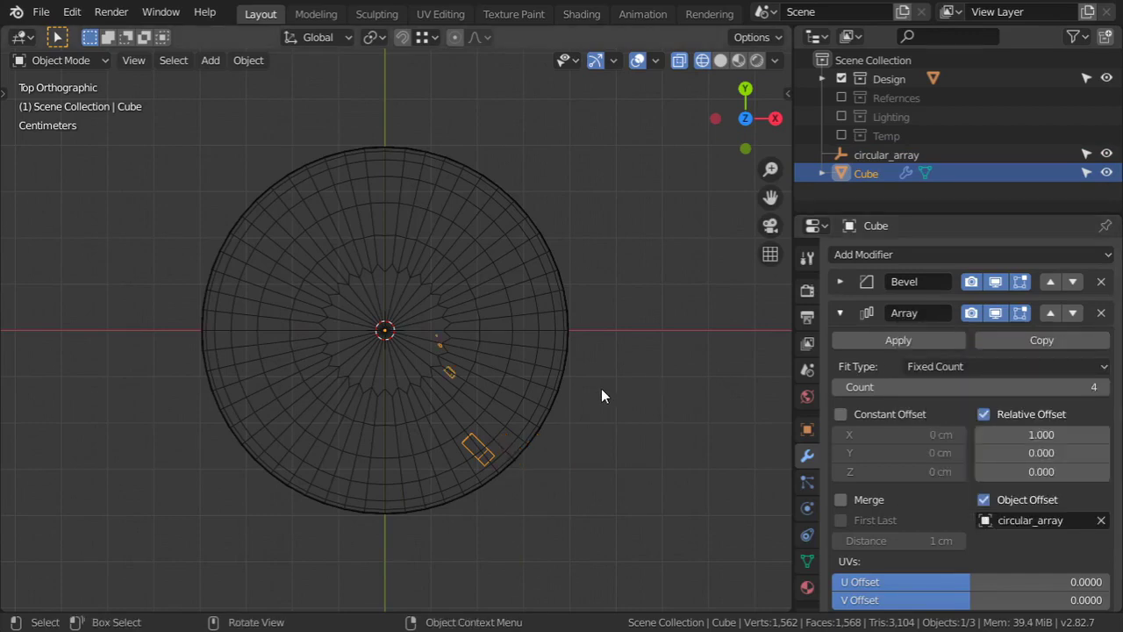
{"action": "left_click", "coordinate": [995, 416]}
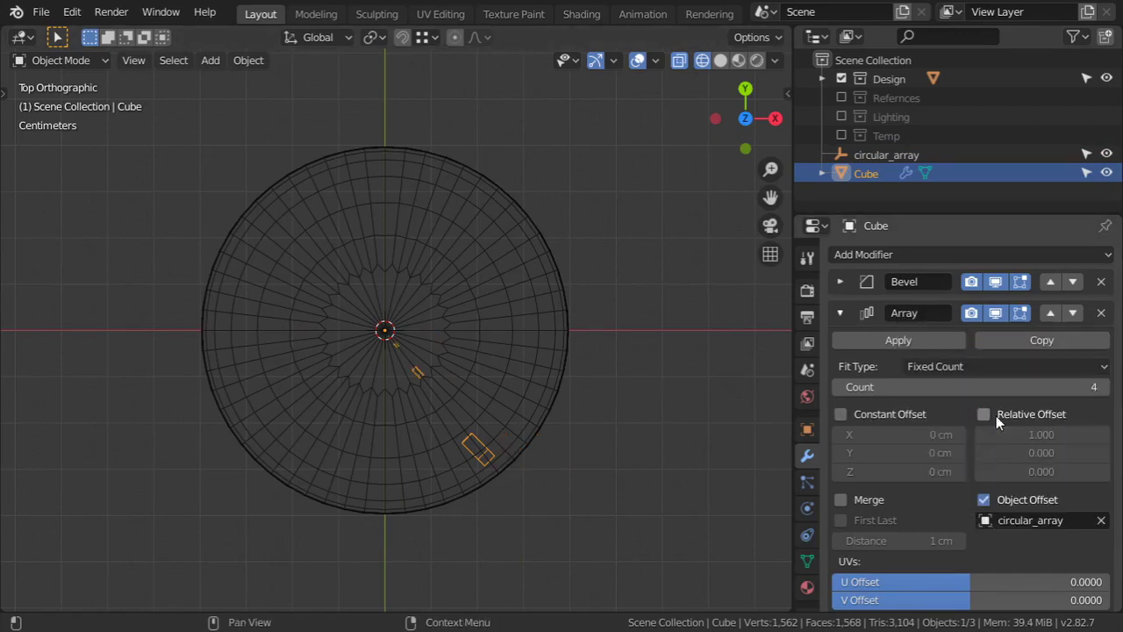
{"action": "left_click", "coordinate": [1030, 366]}
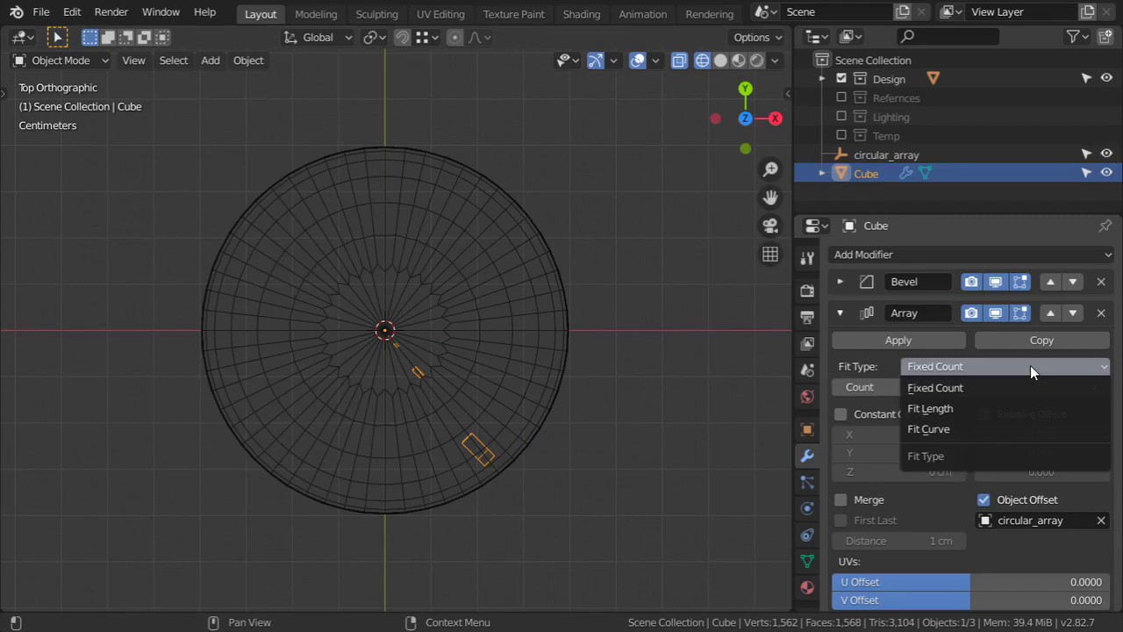
{"action": "left_click", "coordinate": [1030, 365]}
{"action": "middle_click_drag", "start_coordinate": [679, 453], "coordinate": [429, 411]}
{"action": "key", "text": "KP_1"}
{"action": "scroll", "coordinate": [649, 349], "scroll_direction": "down", "scroll_amount": 2}
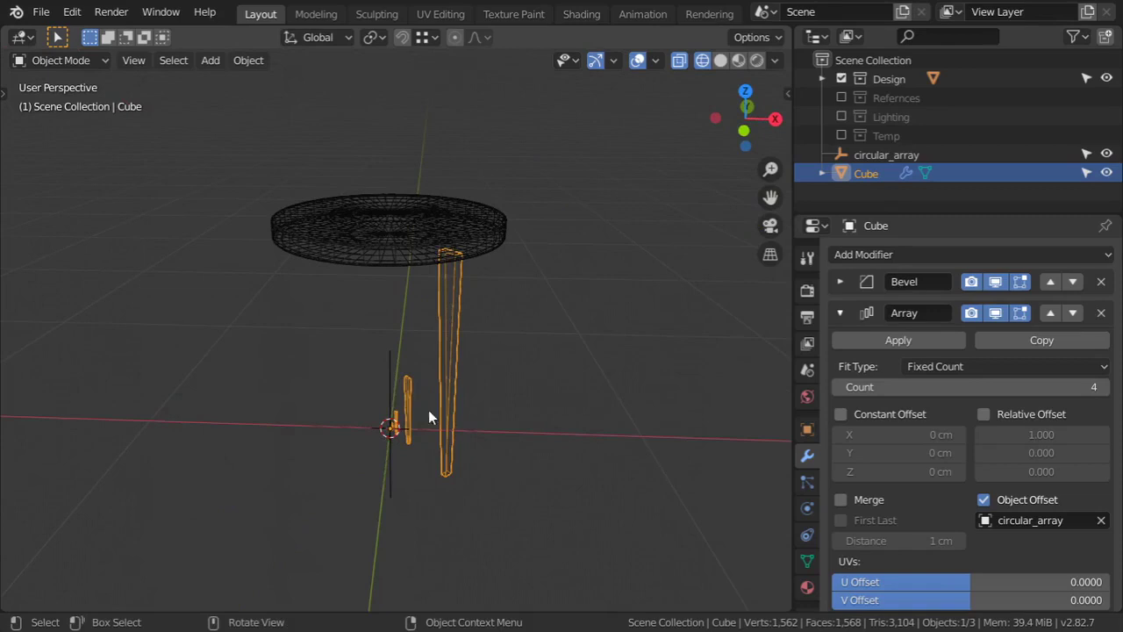
{"action": "left_click", "coordinate": [388, 372]}
{"action": "key", "text": "KP_1"}
{"action": "key", "text": "r"}
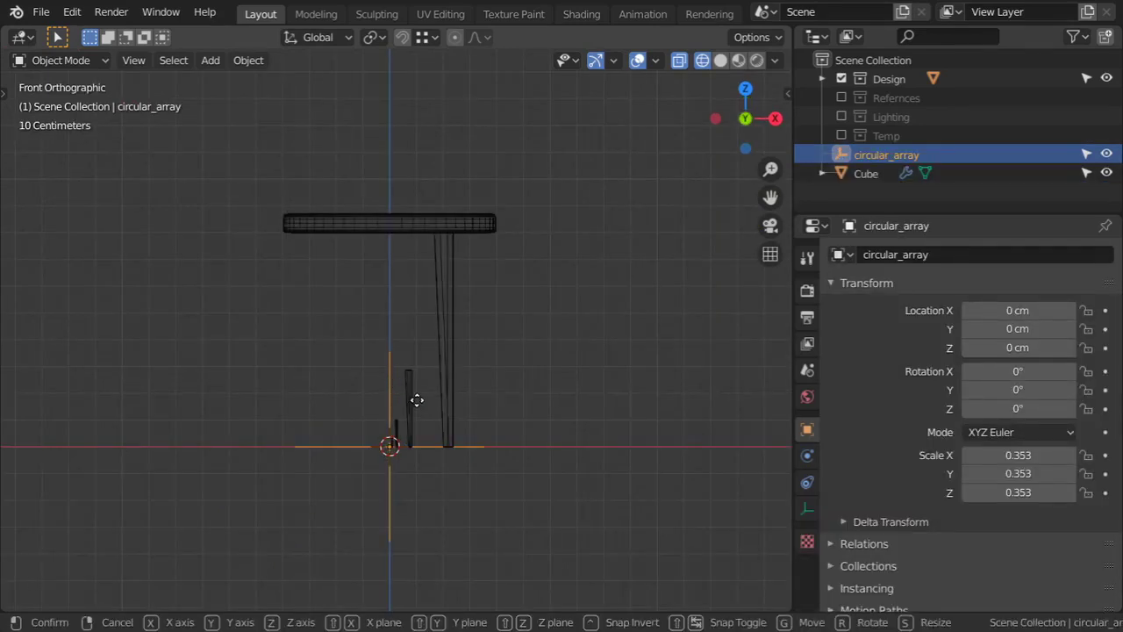
{"action": "key", "text": "z"}
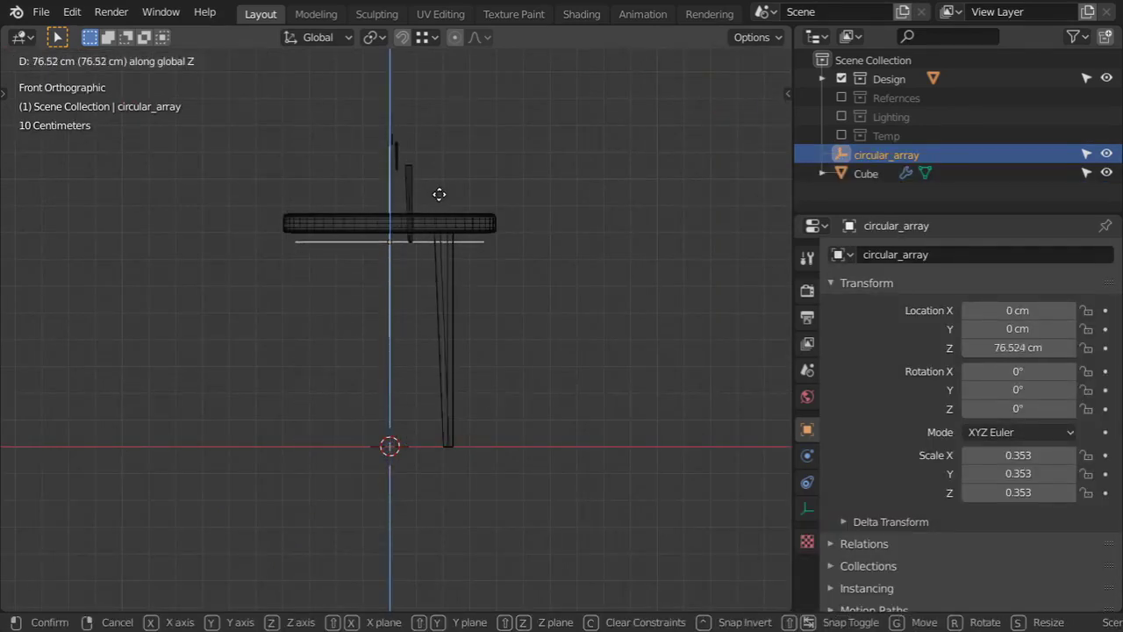
{"action": "right_click", "coordinate": [439, 195]}
Step: Compare the leg with its Array modifier hidden and shown in the viewport, and review the available fit types
{"action": "left_click", "coordinate": [442, 327]}
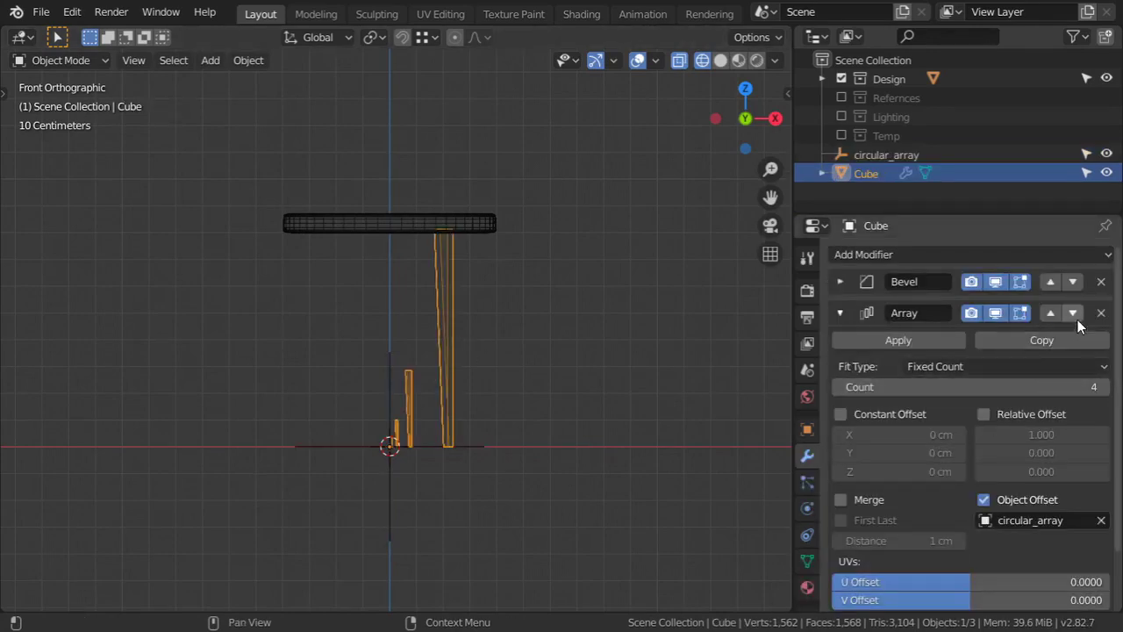
{"action": "left_click", "coordinate": [997, 312]}
{"action": "left_click", "coordinate": [997, 312]}
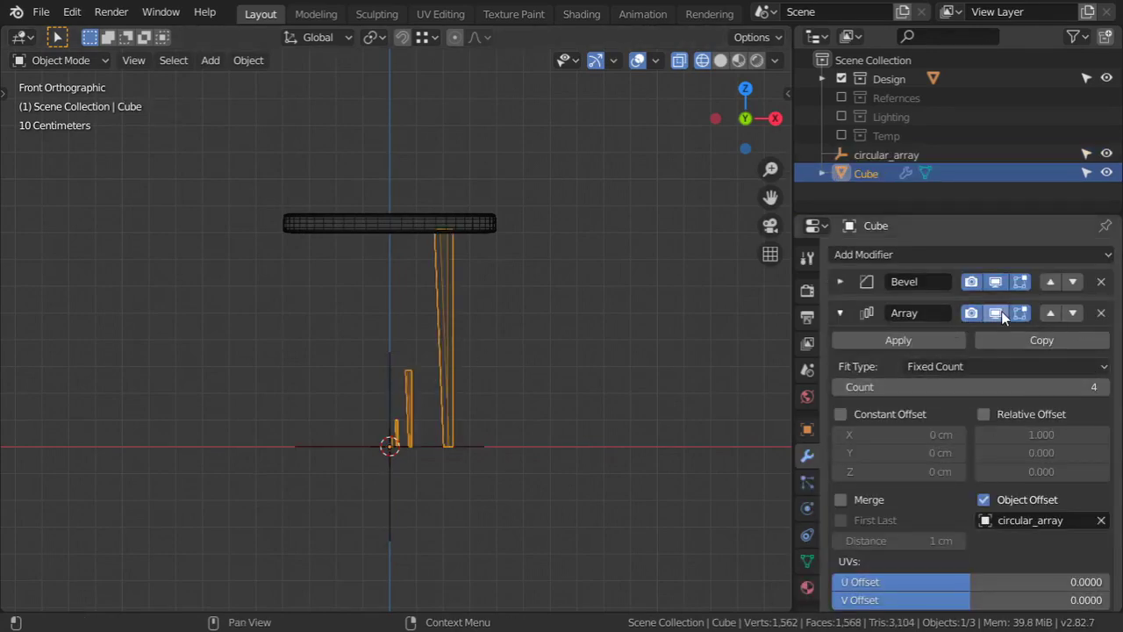
{"action": "left_click", "coordinate": [1012, 365]}
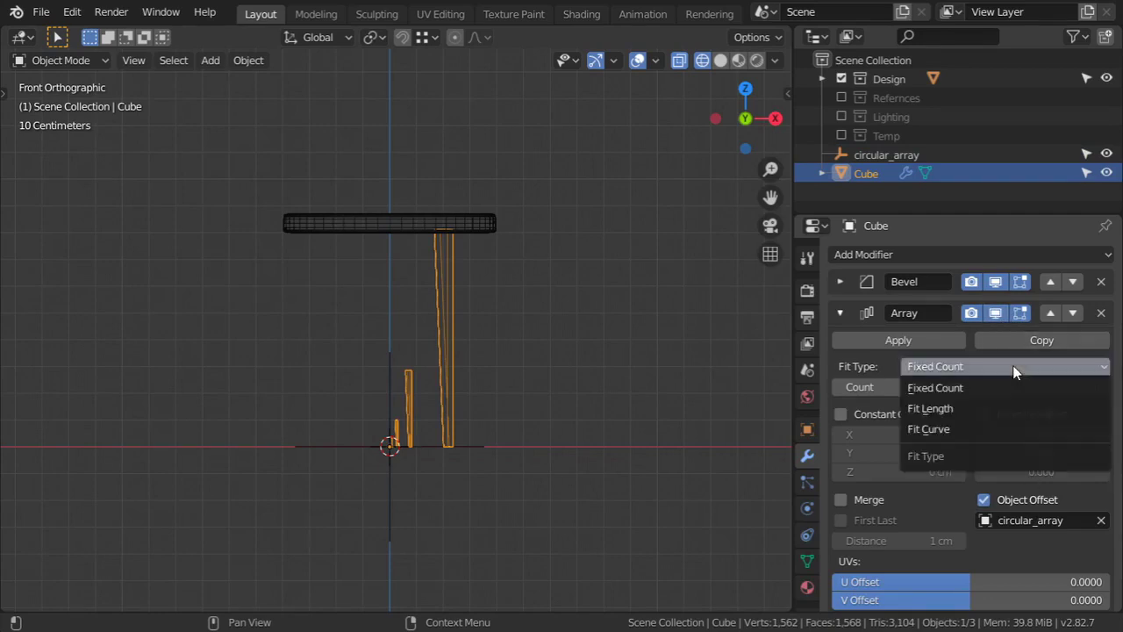
{"action": "left_click", "coordinate": [988, 407]}
{"action": "middle_click_drag", "start_coordinate": [667, 360], "coordinate": [601, 387]}
{"action": "left_click", "coordinate": [395, 431]}
{"action": "key", "text": "r"}
{"action": "key", "text": "z"}
{"action": "key", "text": "Escape"}
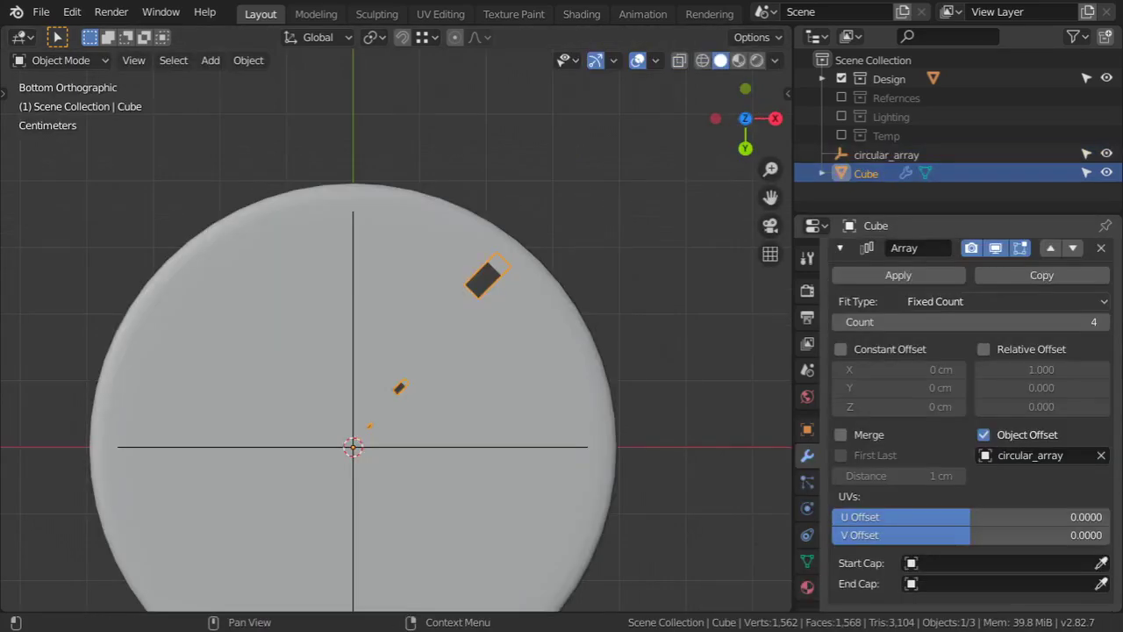
Step: Remove the Array modifier from the leg, keeping only the Bevel, and leave the leg selected
{"action": "left_click", "coordinate": [840, 250]}
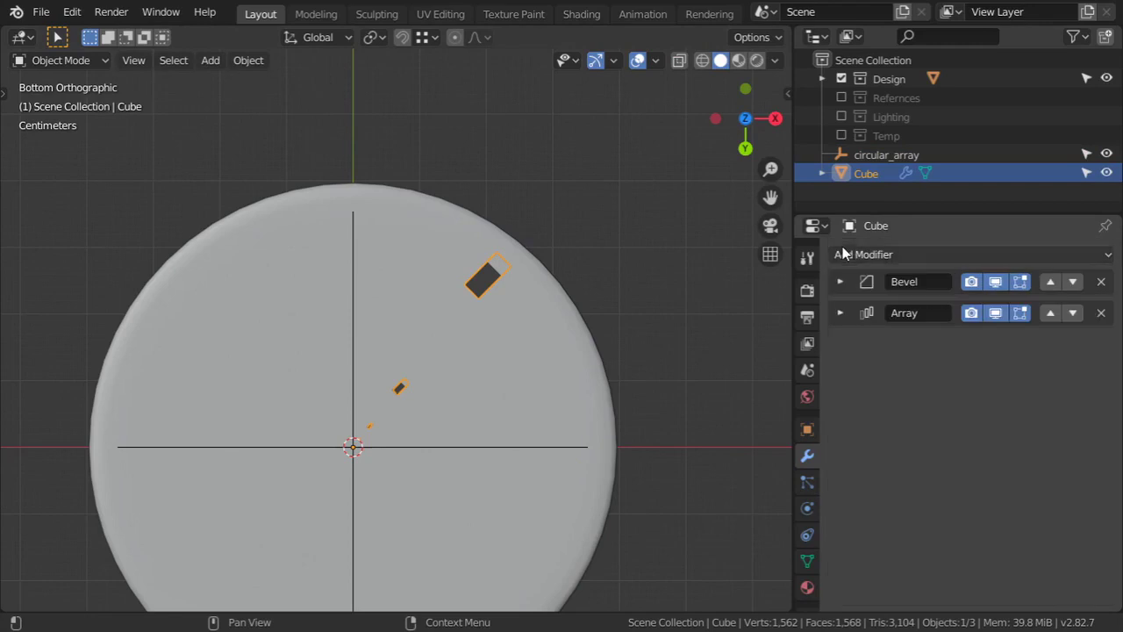
{"action": "left_click", "coordinate": [994, 313]}
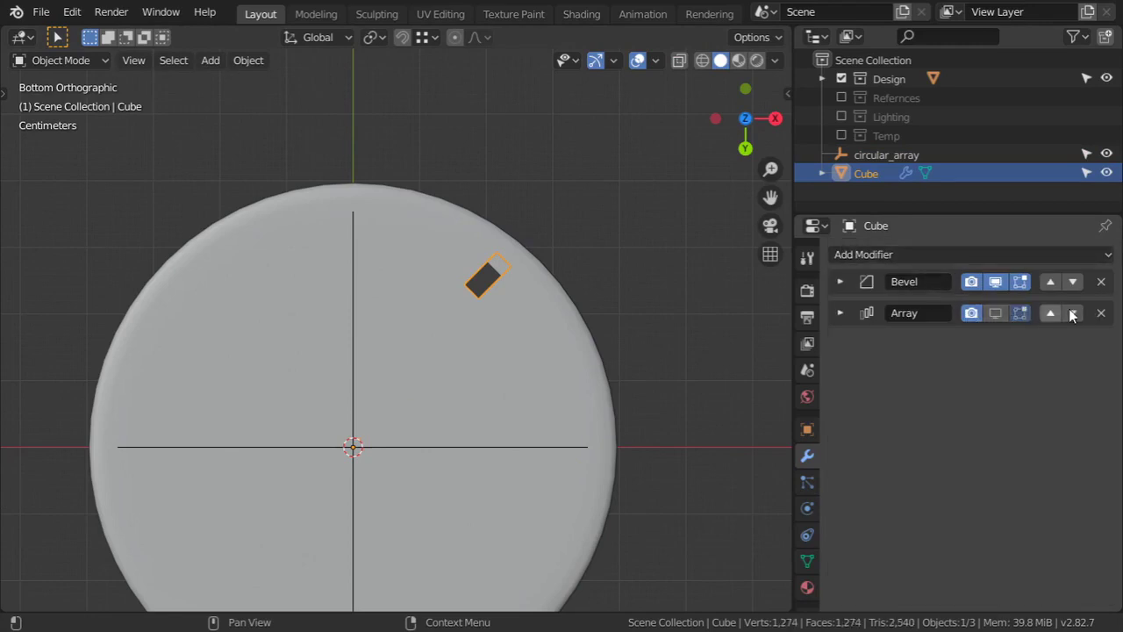
{"action": "left_click", "coordinate": [1100, 313]}
{"action": "scroll", "coordinate": [435, 349], "scroll_direction": "down", "scroll_amount": 1}
{"action": "left_click", "coordinate": [410, 427]}
{"action": "key", "text": "ctrl+z"}
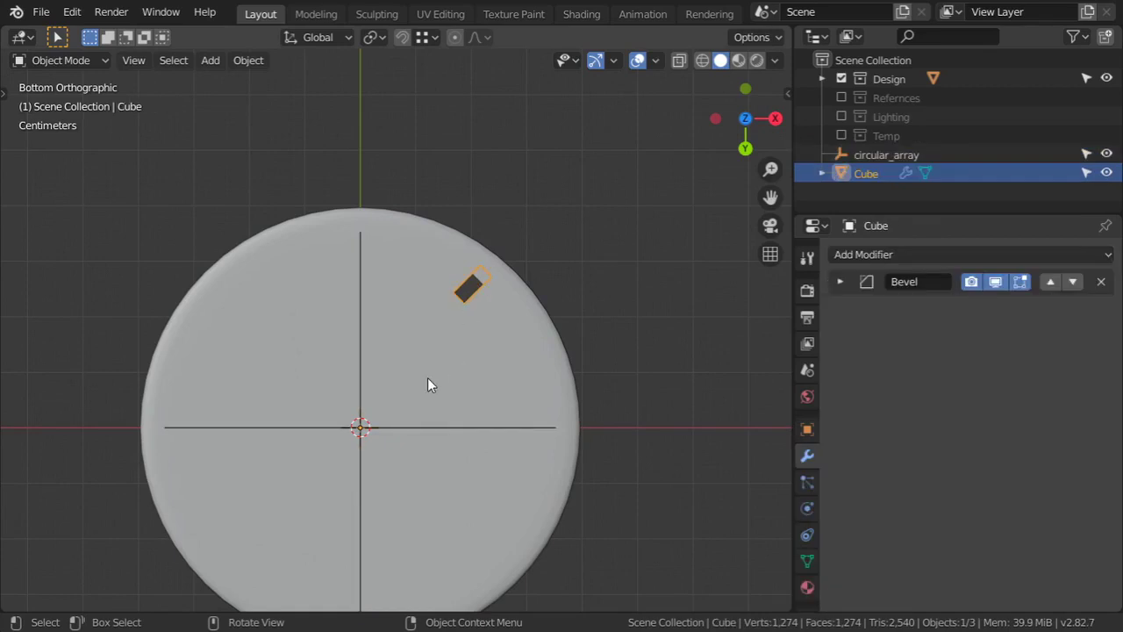
Step: Set the transform pivot point to the 3D Cursor
{"action": "middle_click_drag", "start_coordinate": [429, 384], "coordinate": [429, 384]}
{"action": "key", "text": "ctrl+KP_7"}
{"action": "scroll", "coordinate": [398, 349], "scroll_direction": "up", "scroll_amount": 3}
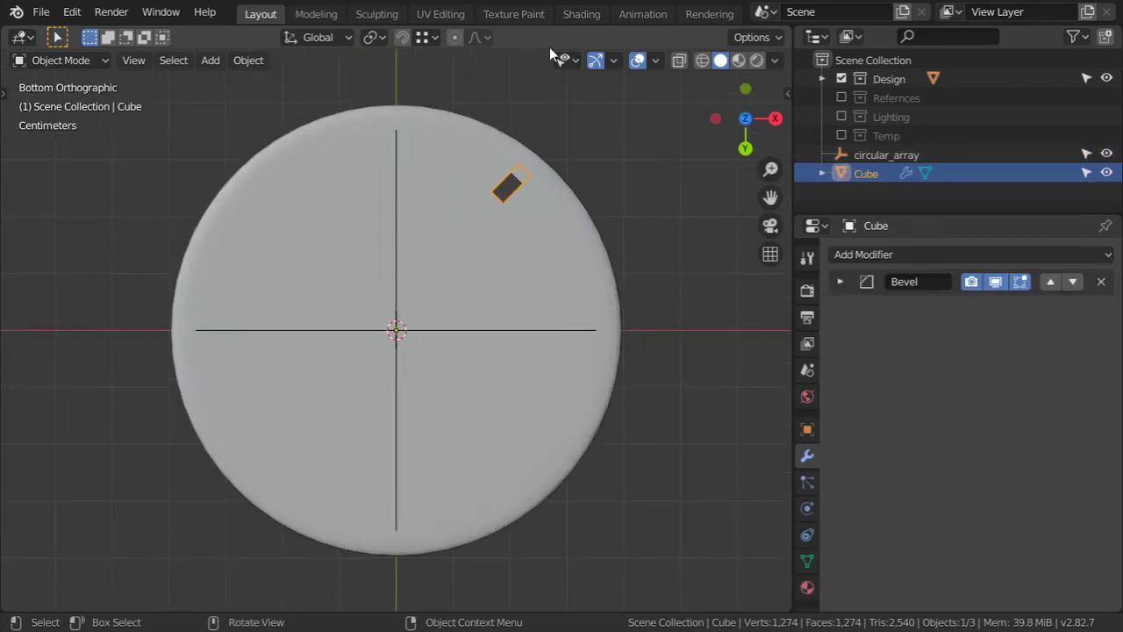
{"action": "left_click", "coordinate": [388, 37]}
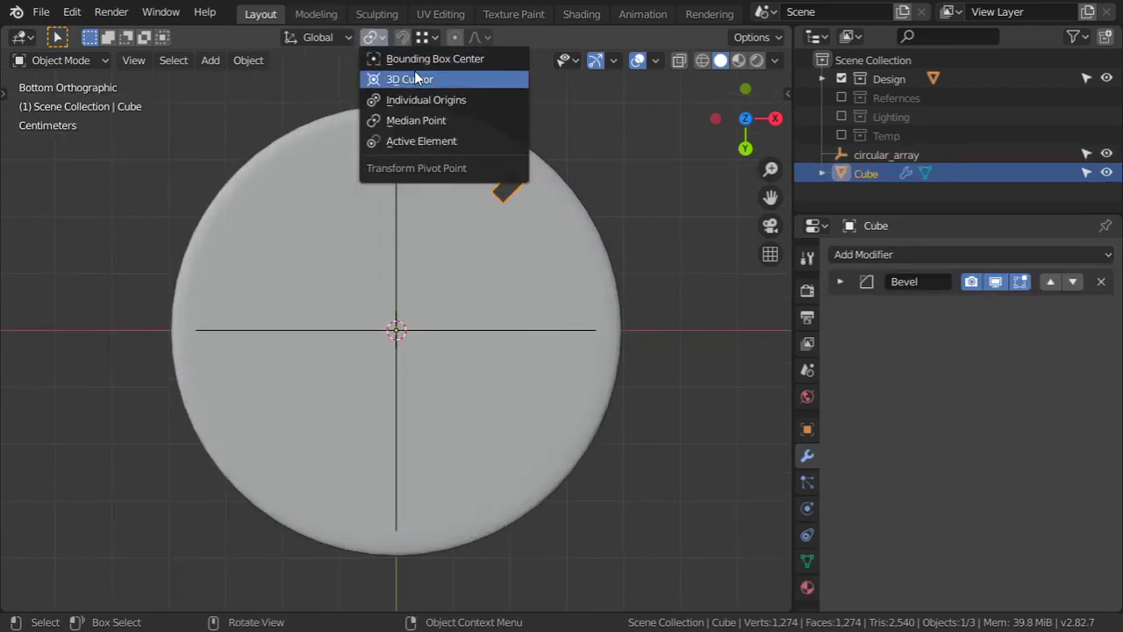
{"action": "left_click", "coordinate": [418, 79]}
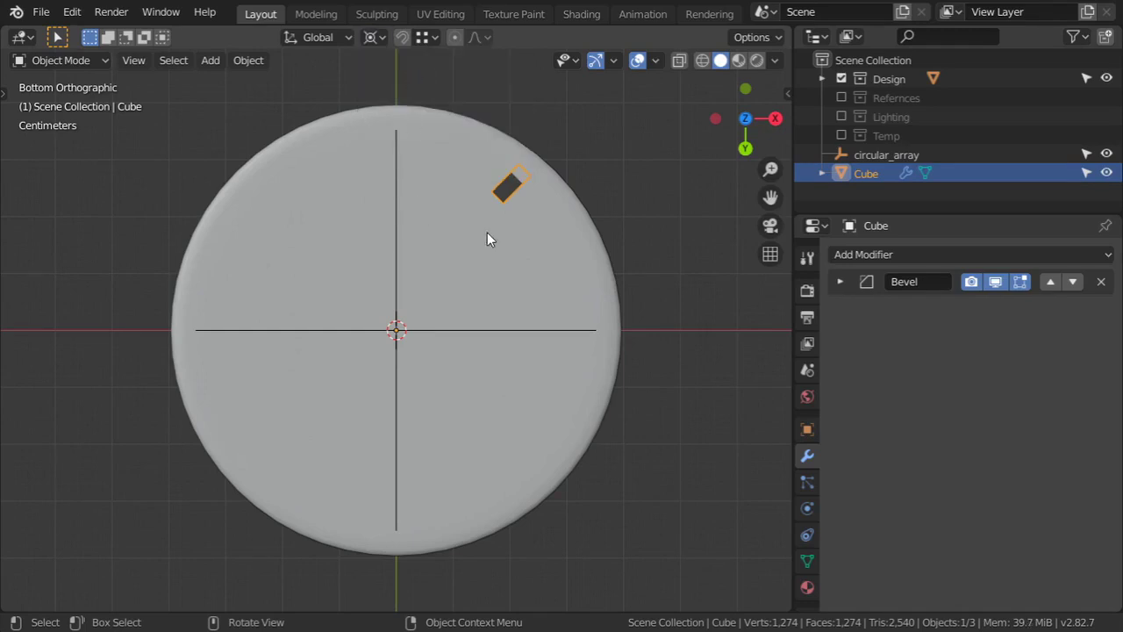
Step: Rename the leg object as Leg1
{"action": "key", "text": "alt"}
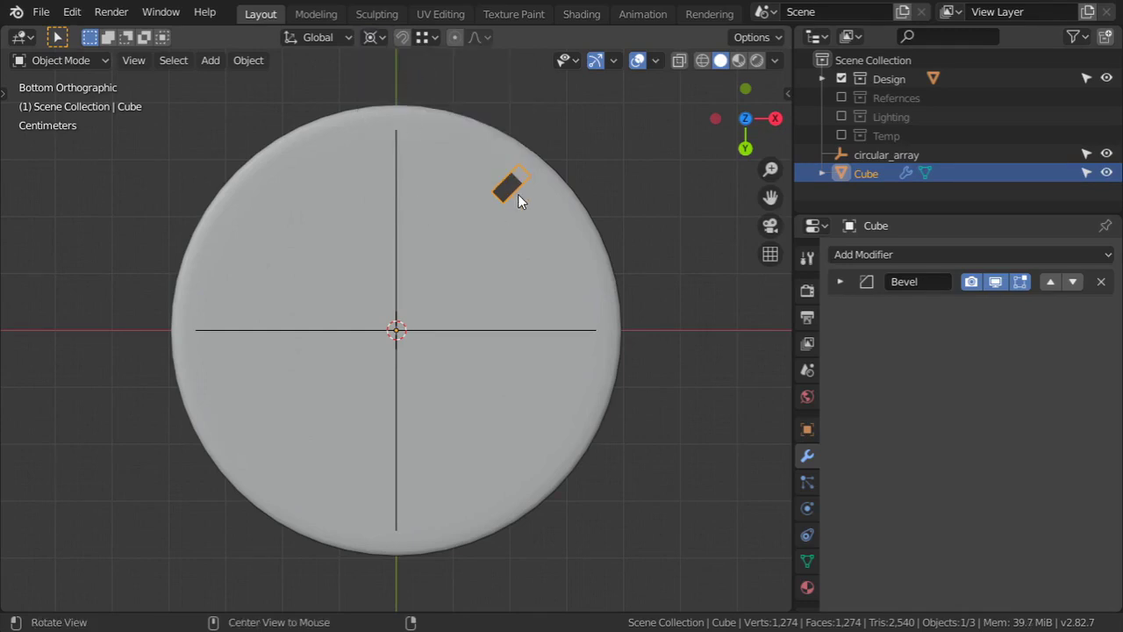
{"action": "double_click", "coordinate": [876, 175]}
{"action": "type", "text": "Leg"}
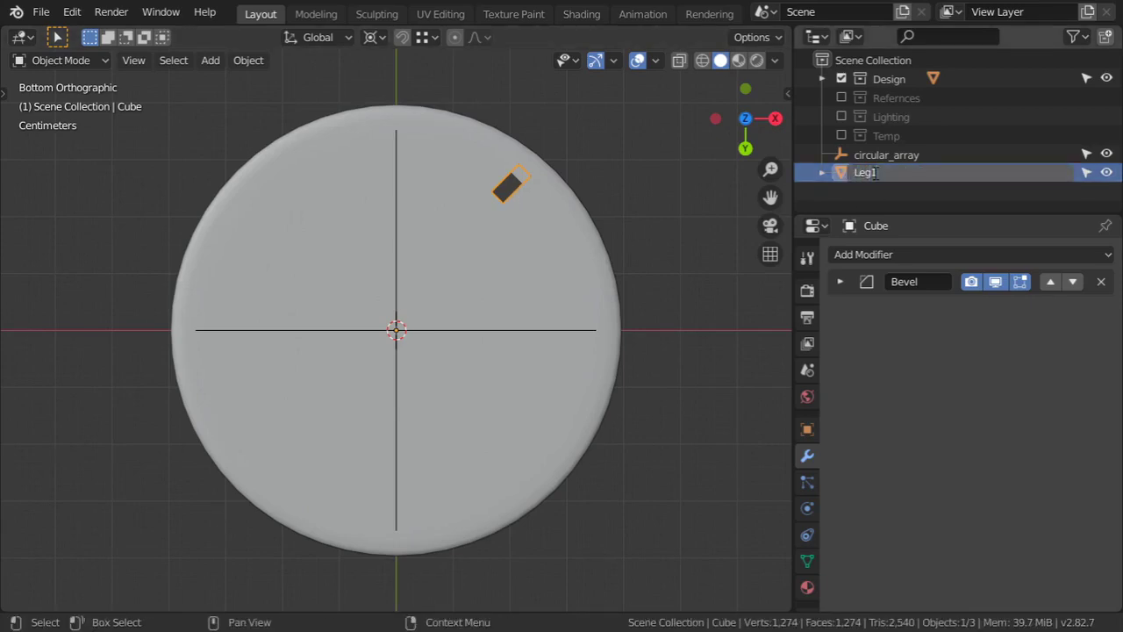
{"action": "type", "text": "1"}
{"action": "key", "text": "Return"}
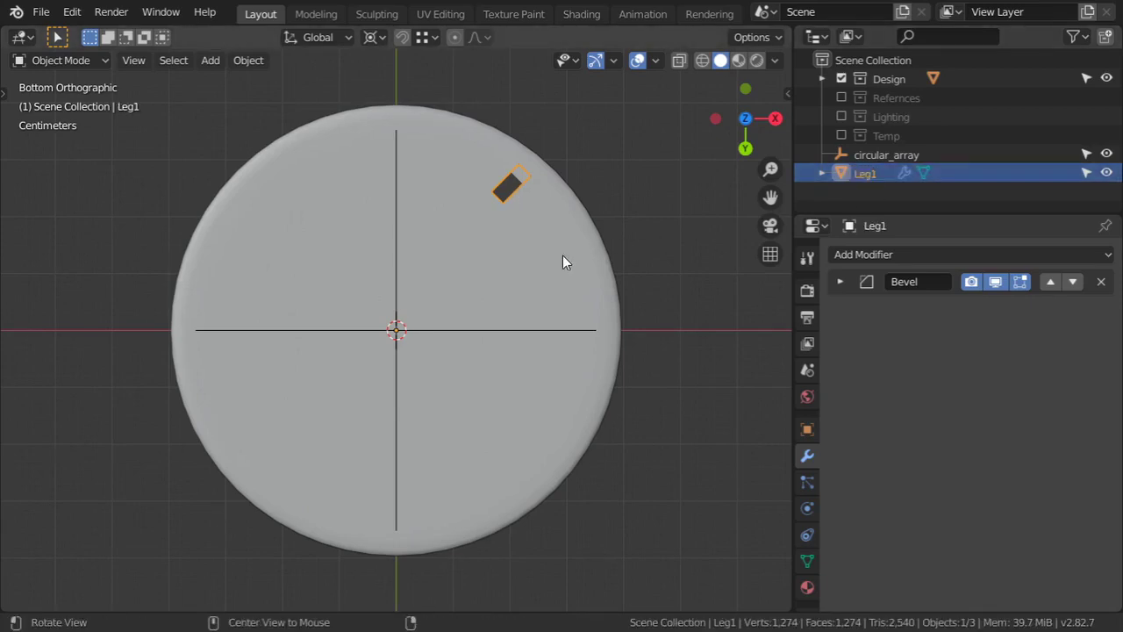
Step: Make a linked duplicate of Leg1 rotated 90° about Z around the 3D cursor, and repeat it twice for four legs
{"action": "key", "text": "shift+d"}
{"action": "type", "text": "rz90"}
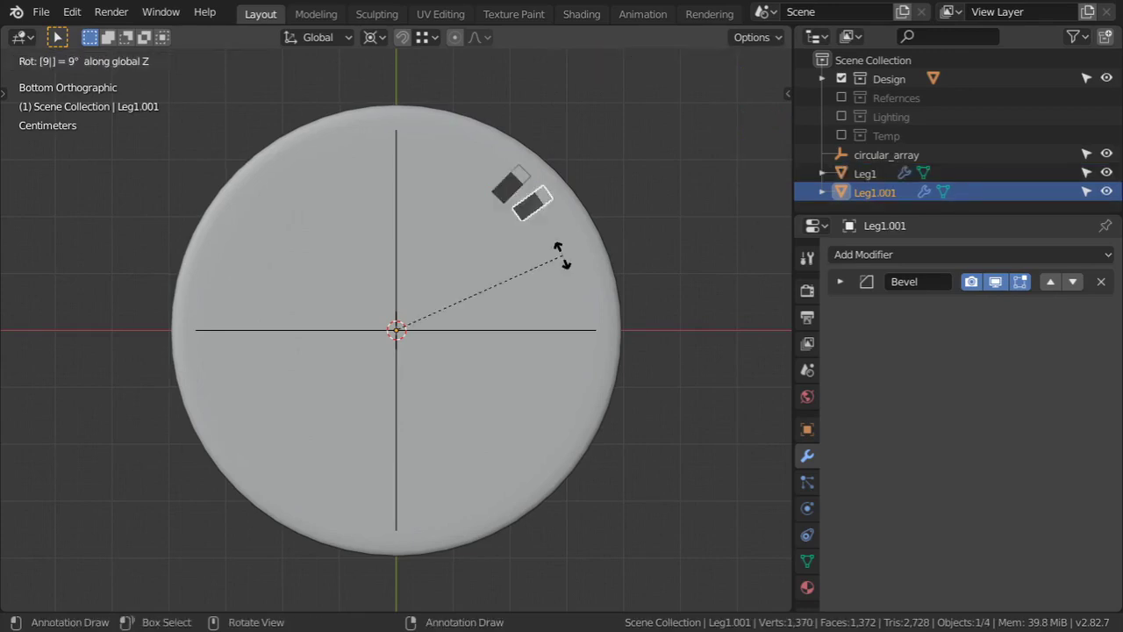
{"action": "key", "text": "Return"}
{"action": "key", "text": "shift+r"}
{"action": "key", "text": "shift+r"}
{"action": "middle_click_drag", "start_coordinate": [562, 256], "coordinate": [480, 381]}
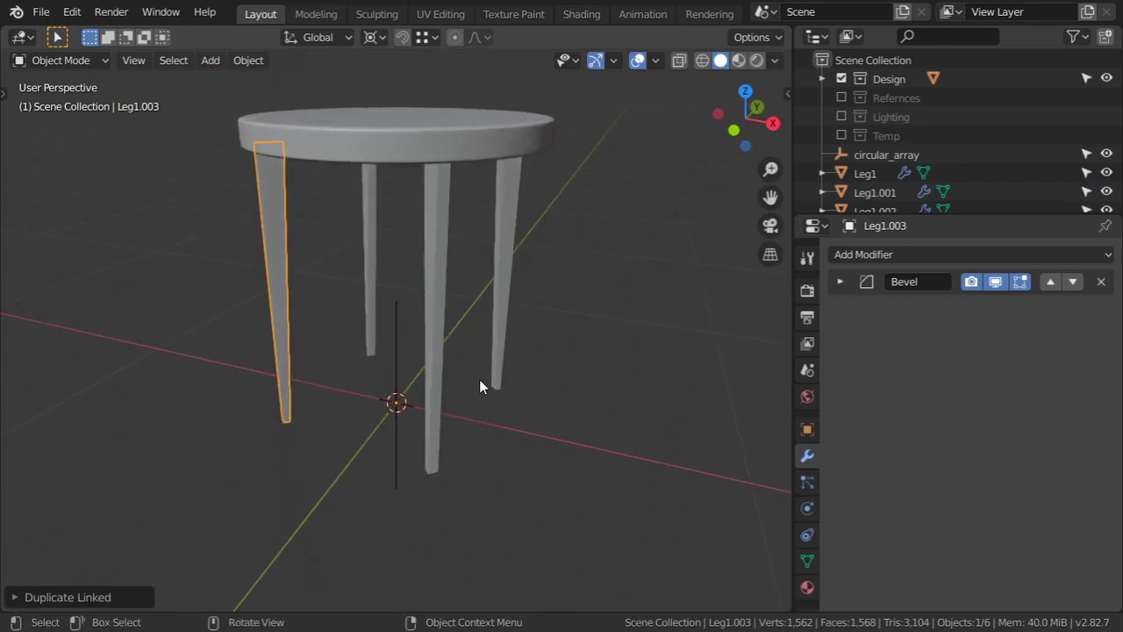
{"action": "key", "text": "KP_1"}
{"action": "middle_click_drag", "start_coordinate": [529, 318], "coordinate": [439, 295]}
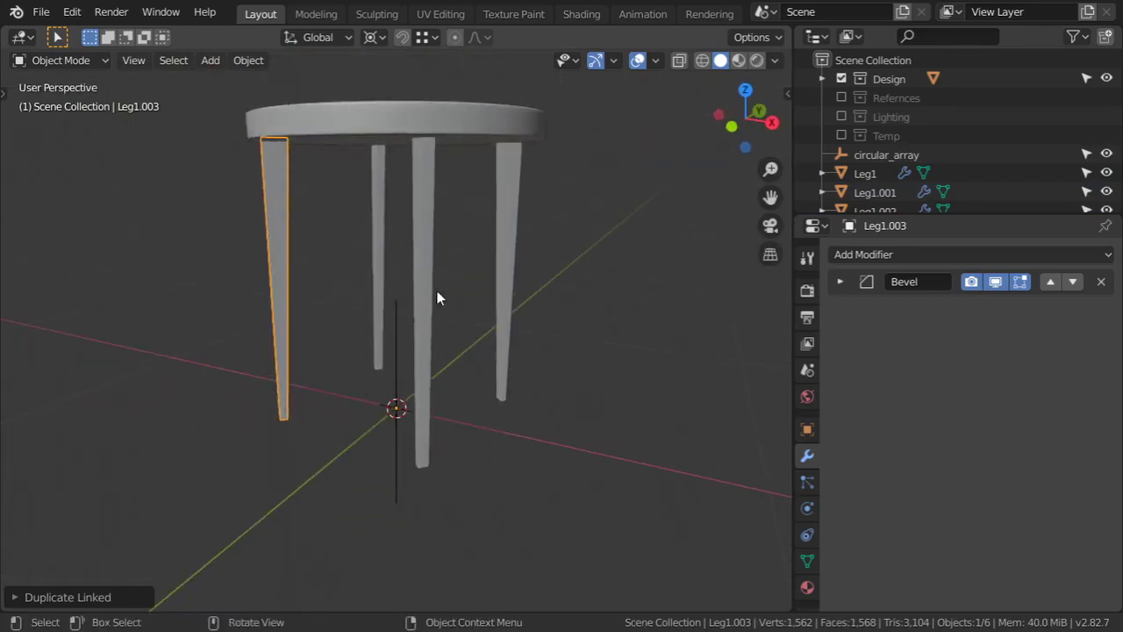
Step: Unwrap all faces of Leg1 with Smart UV Project, using an angle limit of 66 and an island margin of 0
{"action": "left_click", "coordinate": [429, 294]}
{"action": "left_click", "coordinate": [840, 281]}
{"action": "left_click", "coordinate": [839, 281]}
{"action": "key", "text": "Tab"}
{"action": "key", "text": "u"}
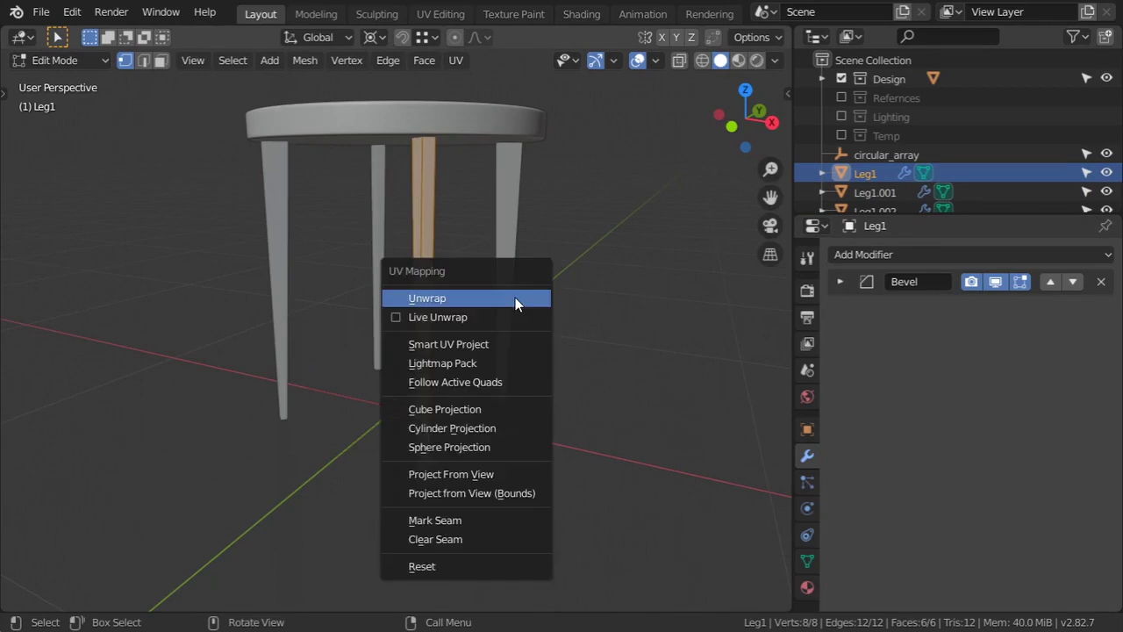
{"action": "left_click", "coordinate": [456, 343]}
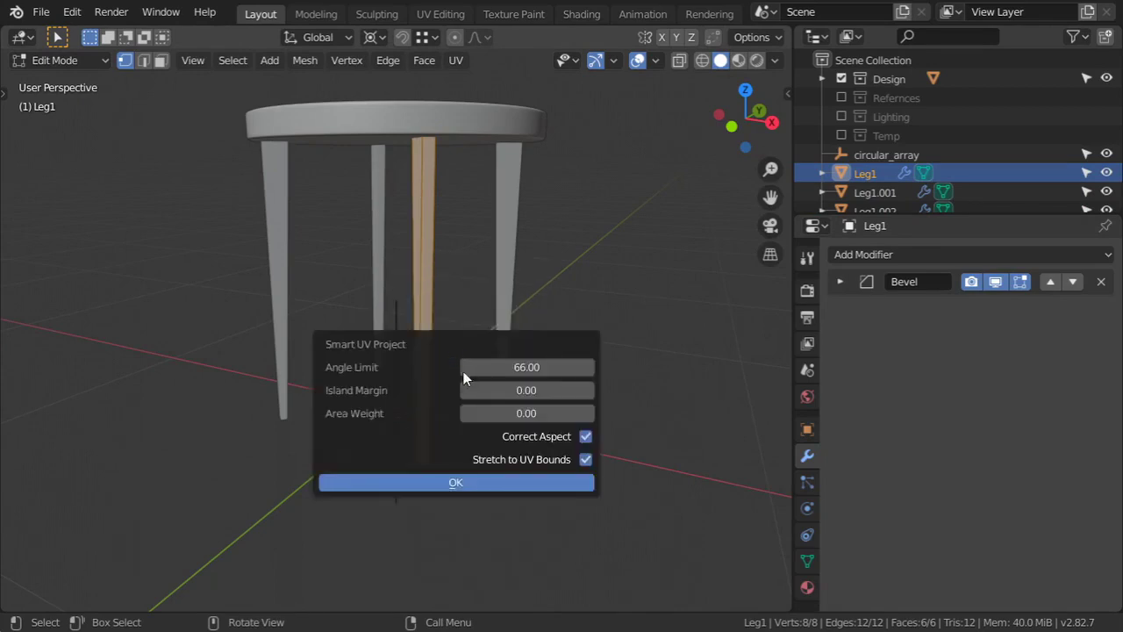
{"action": "left_click", "coordinate": [508, 476]}
Step: Examine Leg1's UV layout in the UV Editor and return to the 3D Viewport
{"action": "left_click", "coordinate": [32, 40]}
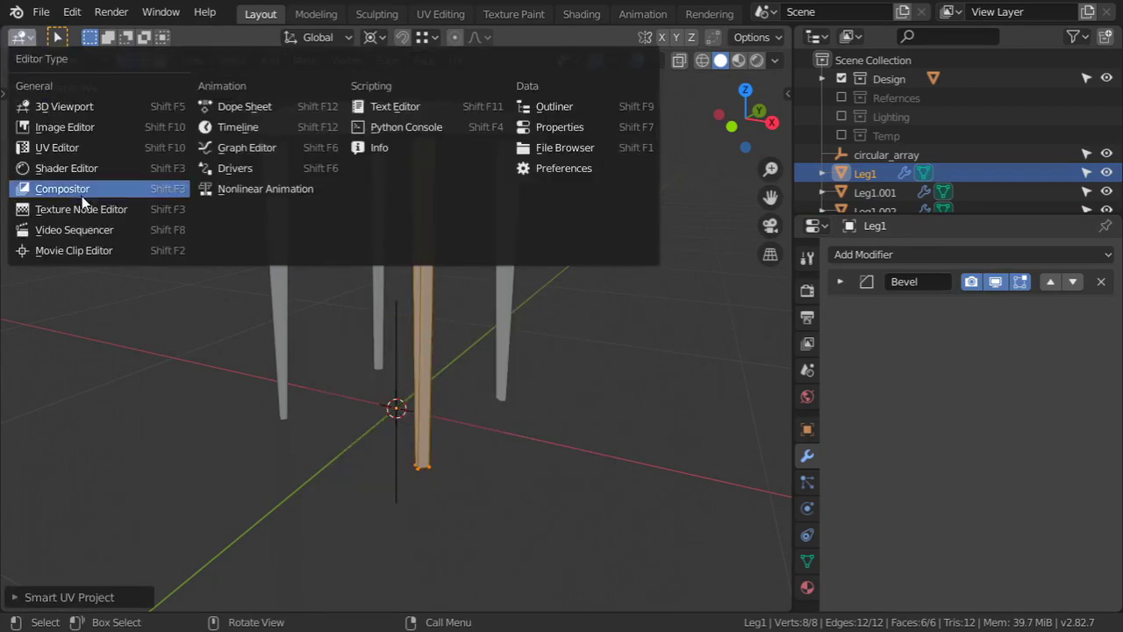
{"action": "left_click", "coordinate": [80, 151]}
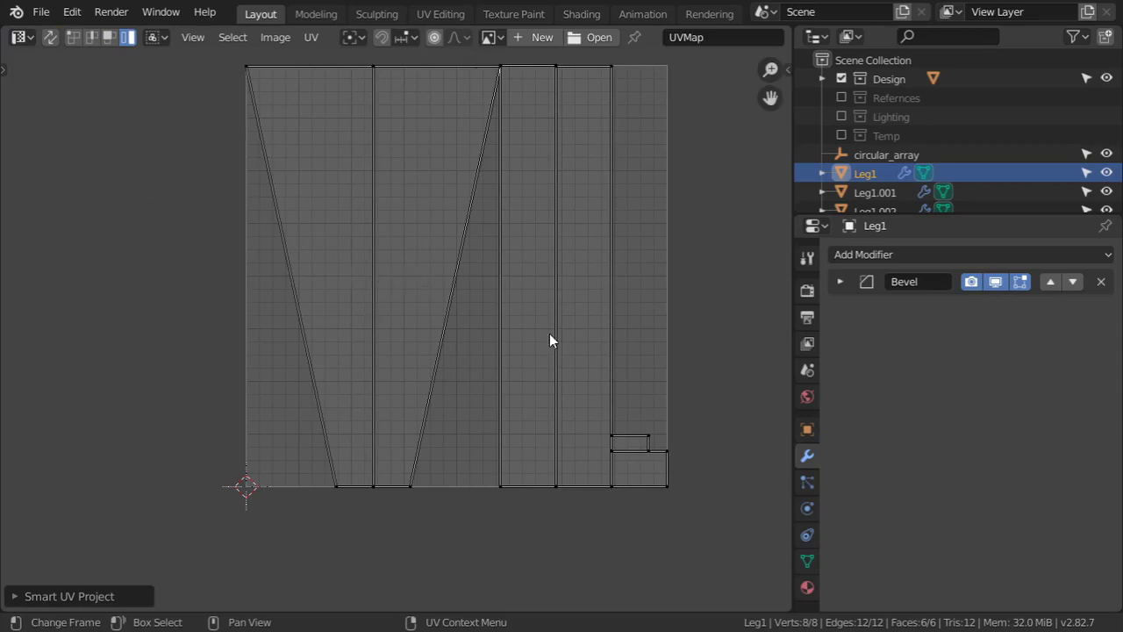
{"action": "key", "text": "a"}
{"action": "left_click", "coordinate": [24, 38]}
{"action": "left_click", "coordinate": [54, 72]}
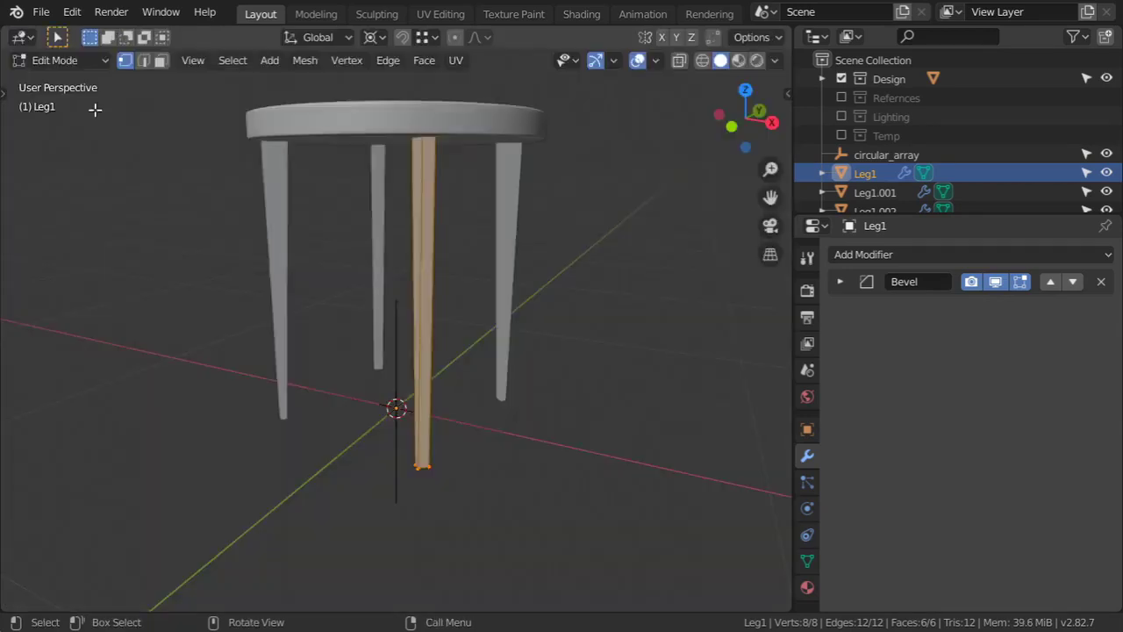
Step: Compare the table in front view with the reference photo download.jpg, looking at the support beneath the tabletop
{"action": "key", "text": "KP_1"}
{"action": "left_click", "coordinate": [282, 351], "text": "shift"}
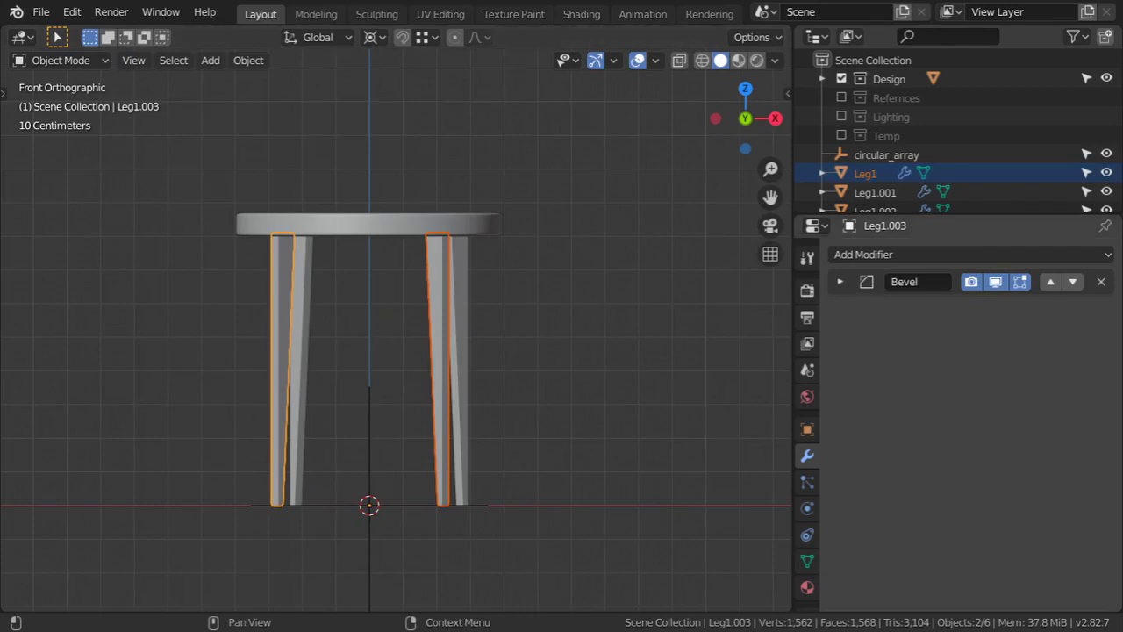
{"action": "key", "text": "alt+Tab"}
{"action": "left_click_drag", "start_coordinate": [672, 105], "coordinate": [529, 98]}
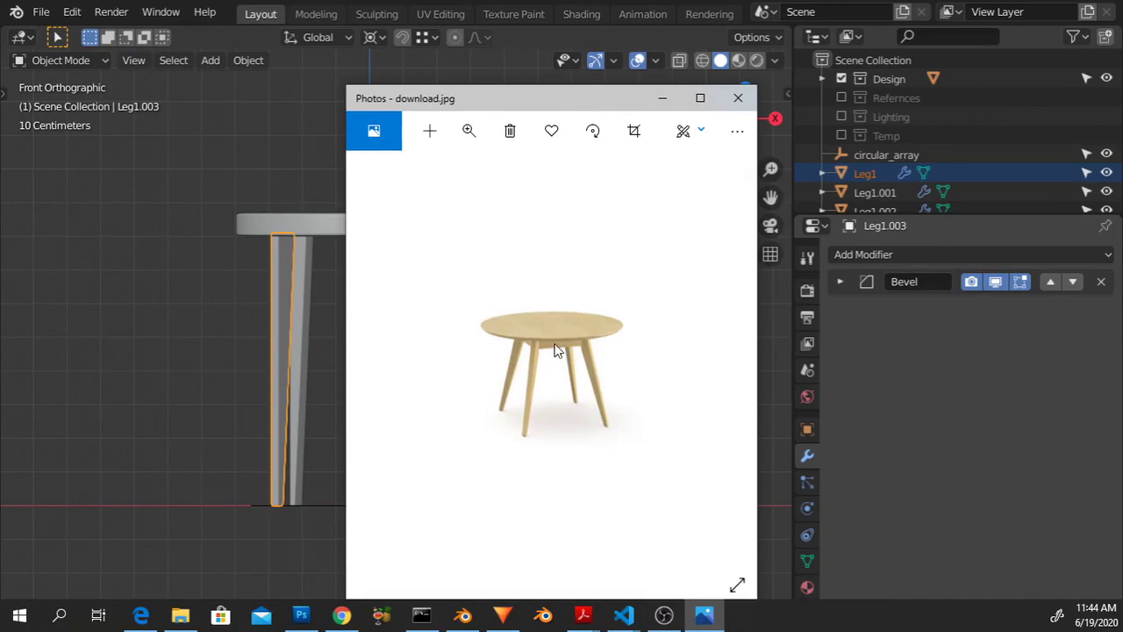
{"action": "left_click", "coordinate": [337, 138]}
Step: Select the two opposite front legs and snap the 3D cursor to the active one
{"action": "left_click", "coordinate": [447, 264]}
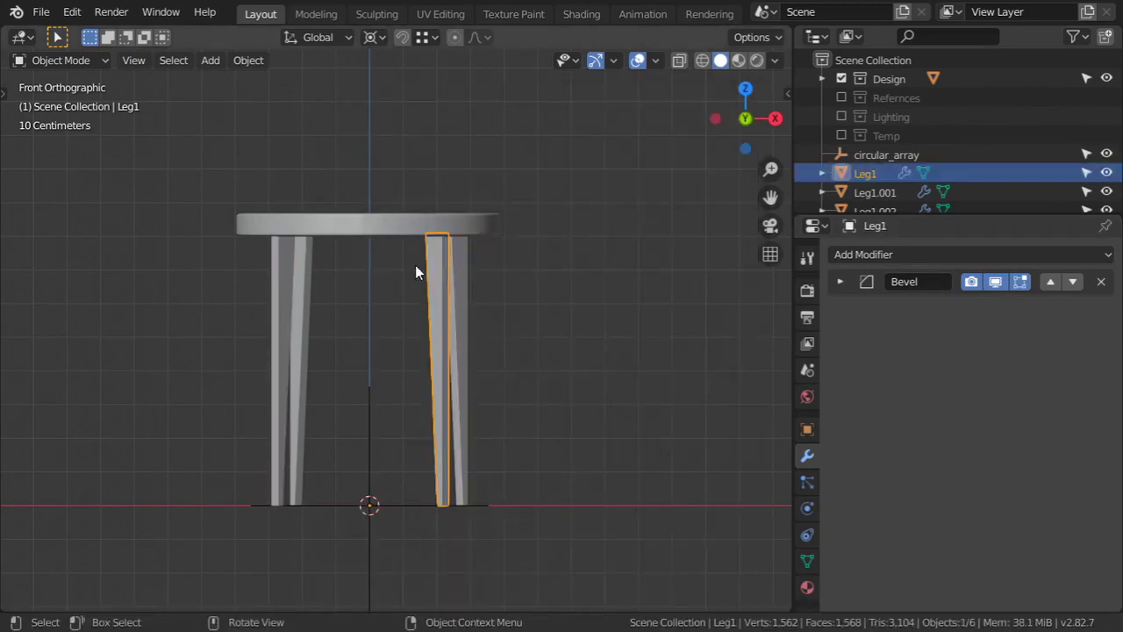
{"action": "left_click", "coordinate": [280, 256], "text": "shift"}
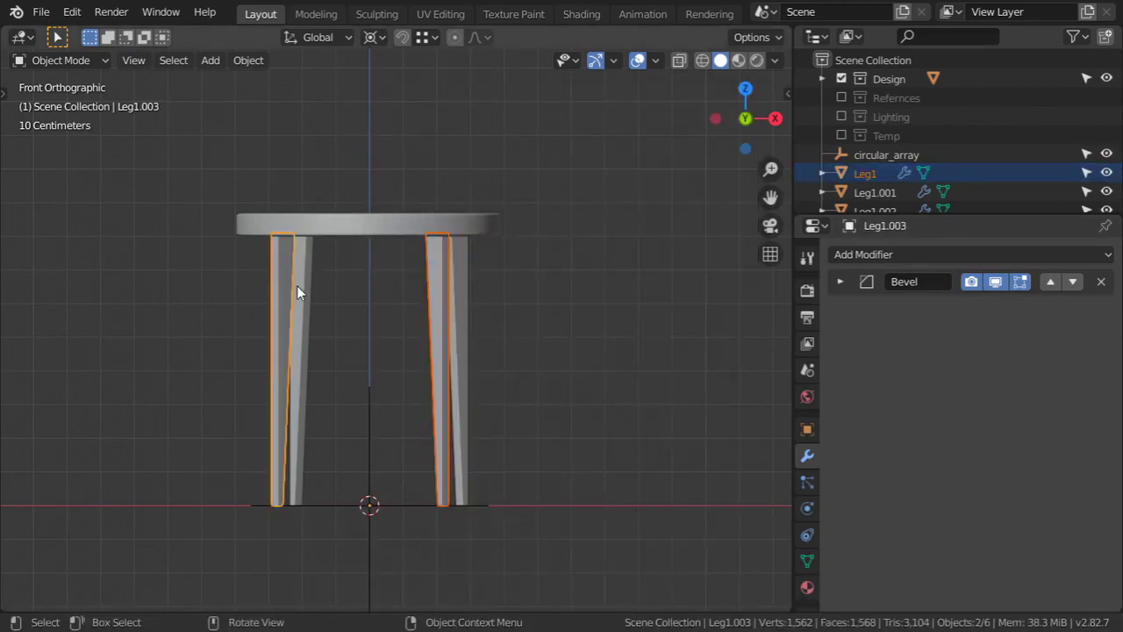
{"action": "key", "text": "shift+s"}
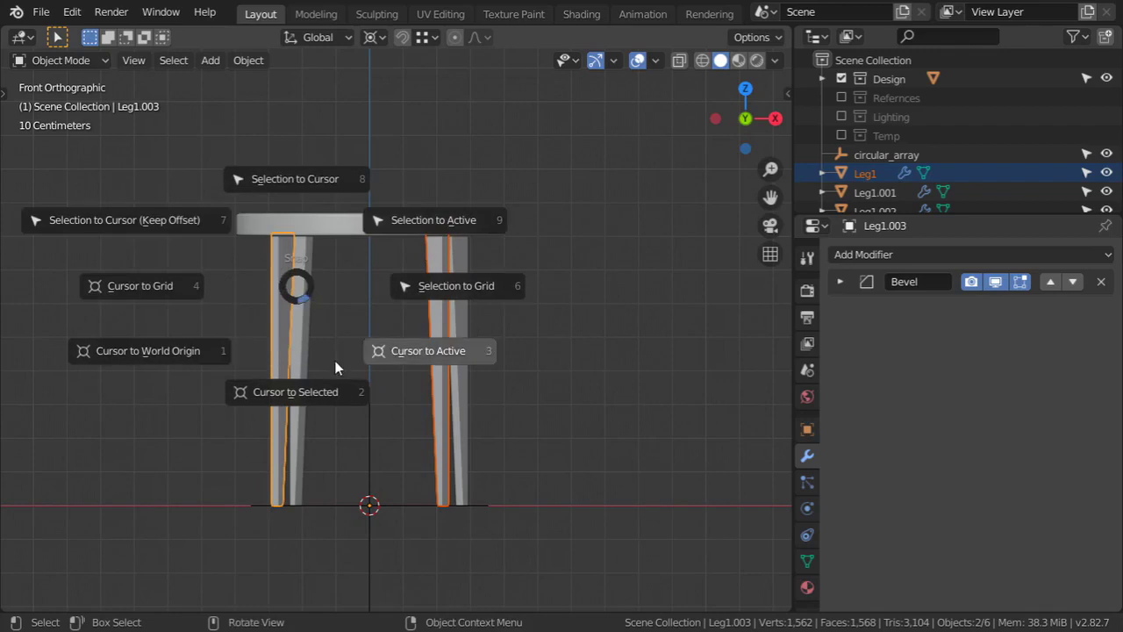
{"action": "left_click", "coordinate": [336, 373]}
Step: Add a cube at the 3D cursor and scale it down uniformly to about the overall width of the legs
{"action": "key", "text": "shift+a"}
{"action": "mouse_move", "coordinate": [350, 163]}
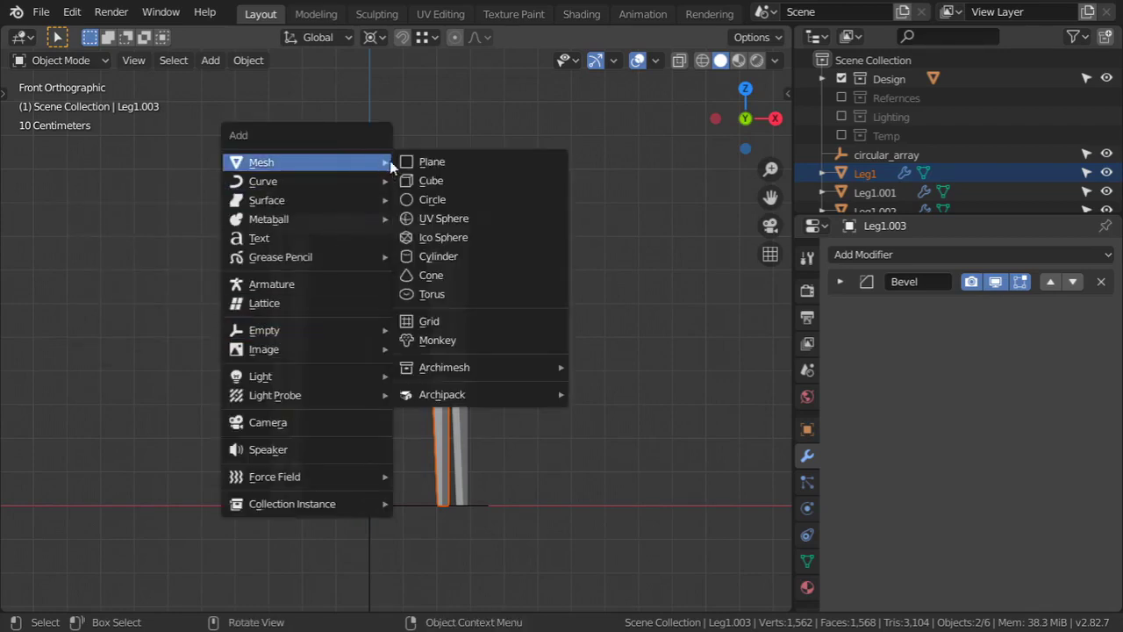
{"action": "left_click", "coordinate": [438, 181]}
{"action": "key", "text": "s"}
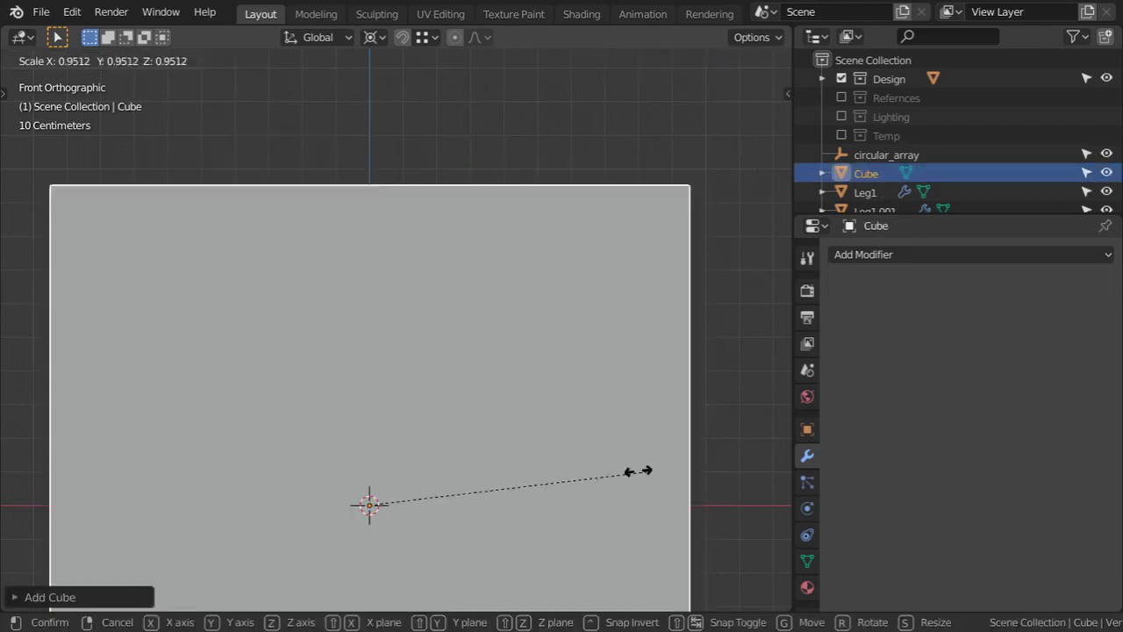
{"action": "left_click", "coordinate": [426, 431]}
{"action": "key", "text": "s"}
{"action": "key", "text": "z"}
{"action": "key", "text": "Escape"}
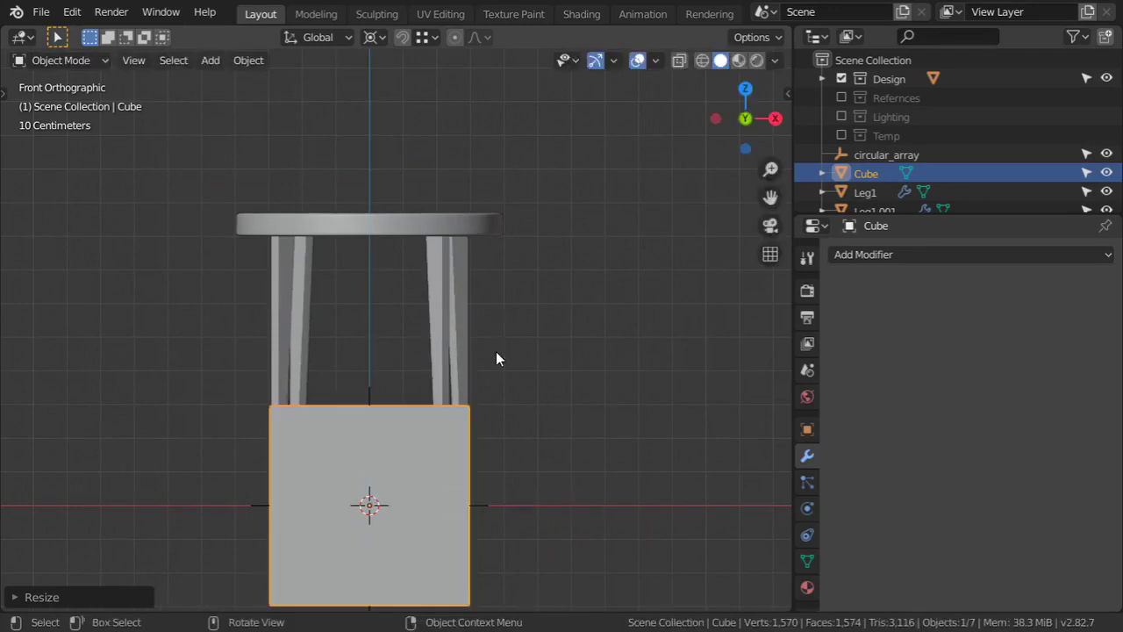
Step: Raise the cube along Z in front of the legs and flatten it vertically
{"action": "key", "text": "g"}
{"action": "key", "text": "z"}
{"action": "left_click", "coordinate": [498, 153]}
{"action": "key", "text": "s"}
{"action": "key", "text": "z"}
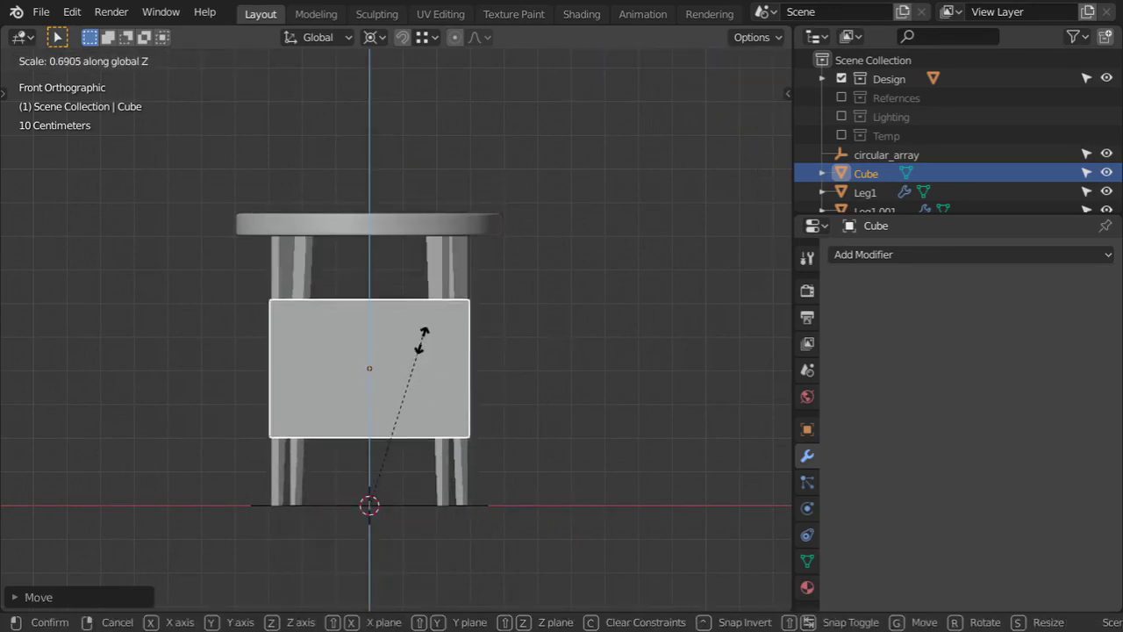
{"action": "left_click", "coordinate": [413, 383]}
Step: Set the transform pivot to Bounding Box Center and flatten the cube further along Z
{"action": "left_click", "coordinate": [379, 38]}
{"action": "left_click", "coordinate": [401, 56]}
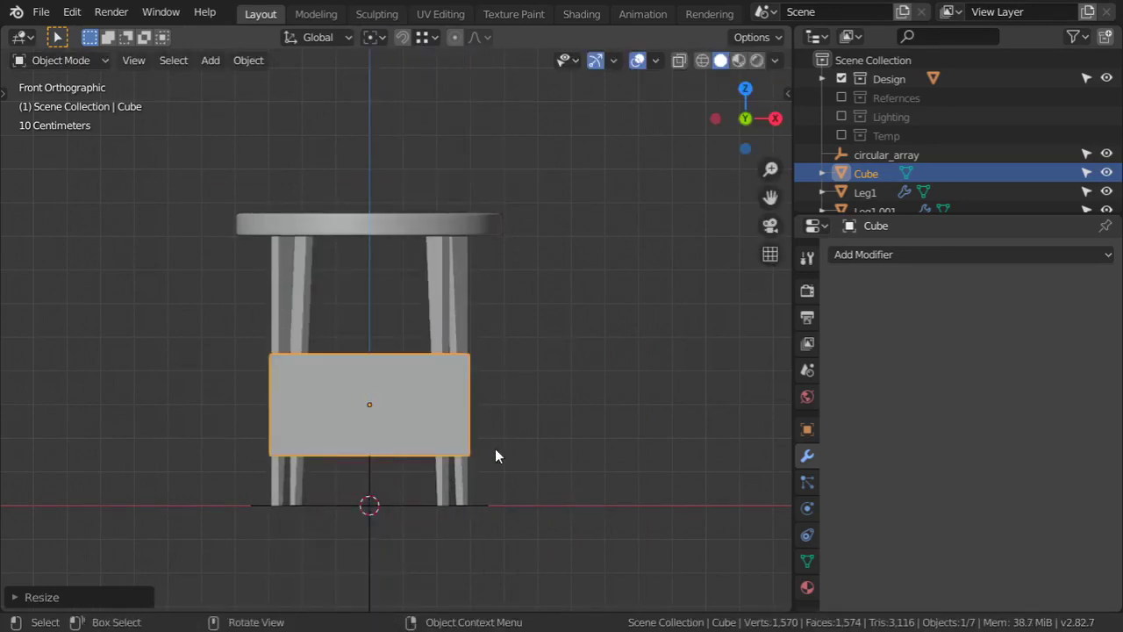
{"action": "key", "text": "s"}
{"action": "key", "text": "z"}
{"action": "left_click", "coordinate": [424, 454]}
Step: Raise the flattened cube along Z to the tabletop's underside and thin it again along Z
{"action": "key", "text": "g"}
{"action": "key", "text": "z"}
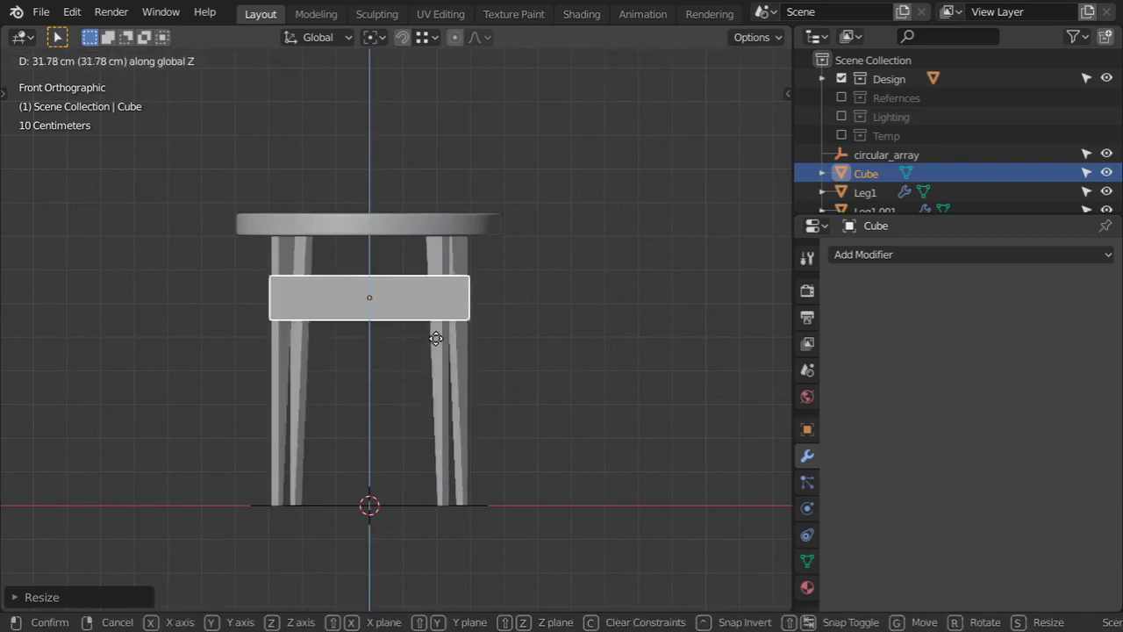
{"action": "left_click", "coordinate": [443, 293]}
{"action": "scroll", "coordinate": [465, 314], "scroll_direction": "up", "scroll_amount": 4}
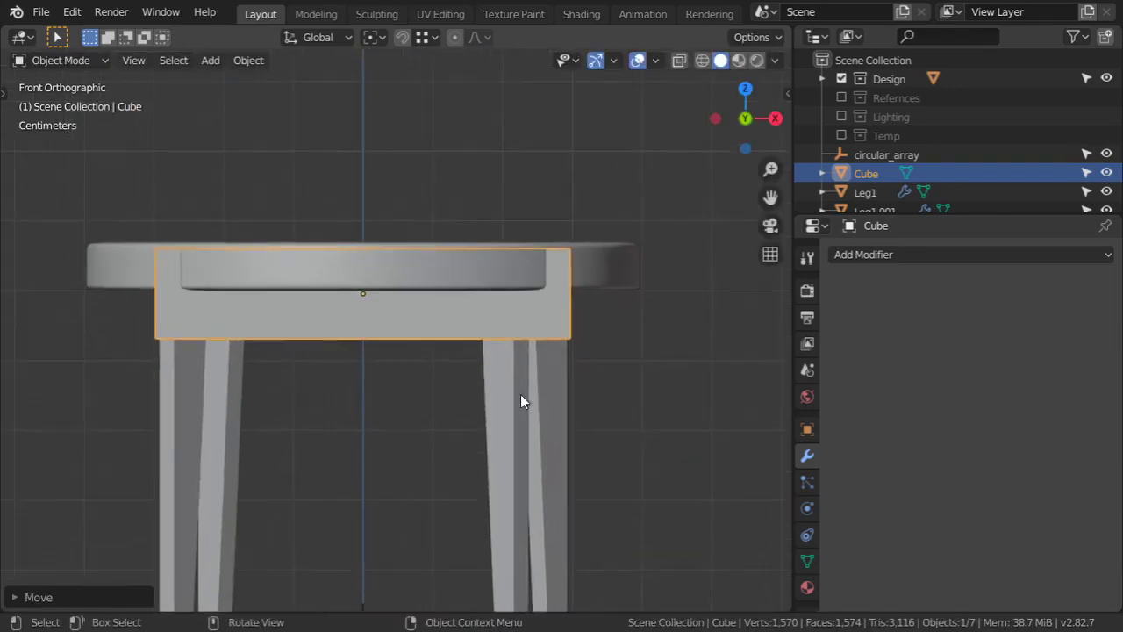
{"action": "key", "text": "s"}
{"action": "key", "text": "z"}
{"action": "left_click", "coordinate": [430, 321]}
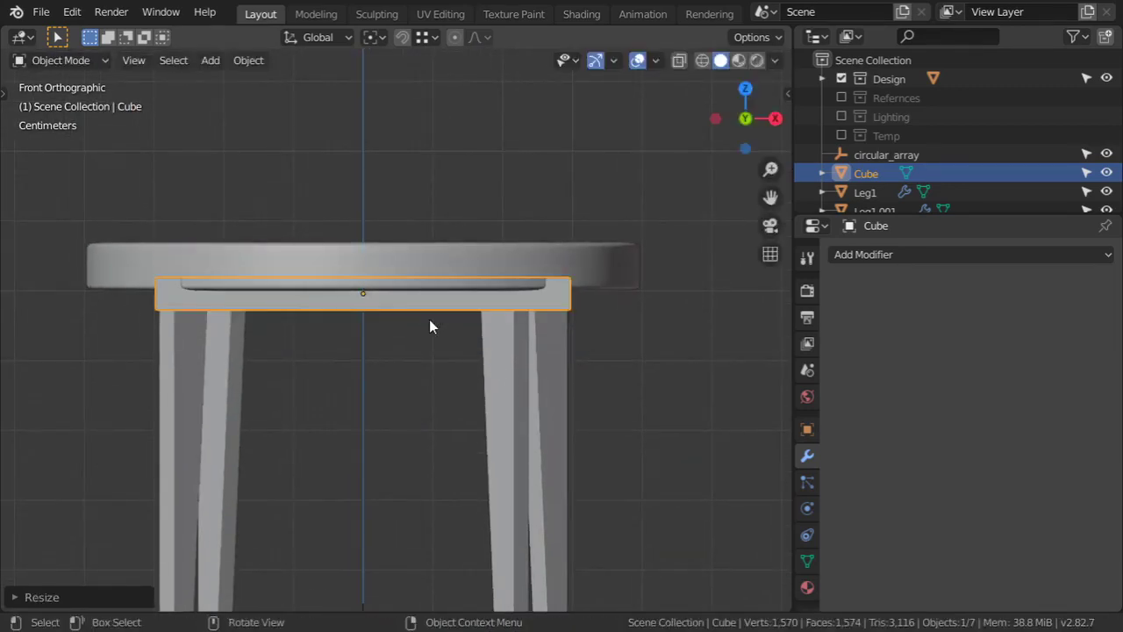
Step: Move the thin cube slightly up into the tabletop's underside and narrow it along X to fit between the outer legs
{"action": "key", "text": "g"}
{"action": "key", "text": "z"}
{"action": "left_click", "coordinate": [484, 343]}
{"action": "key", "text": "s"}
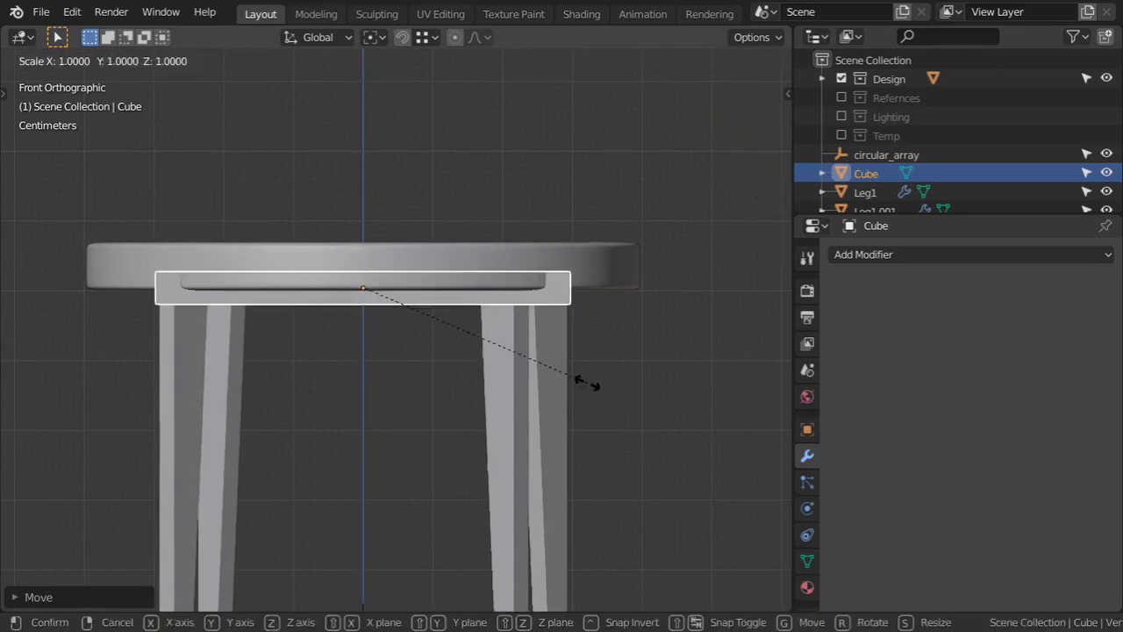
{"action": "key", "text": "x"}
{"action": "left_click", "coordinate": [535, 379]}
{"action": "scroll", "coordinate": [535, 386], "scroll_direction": "down", "scroll_amount": 2}
{"action": "key", "text": "z"}
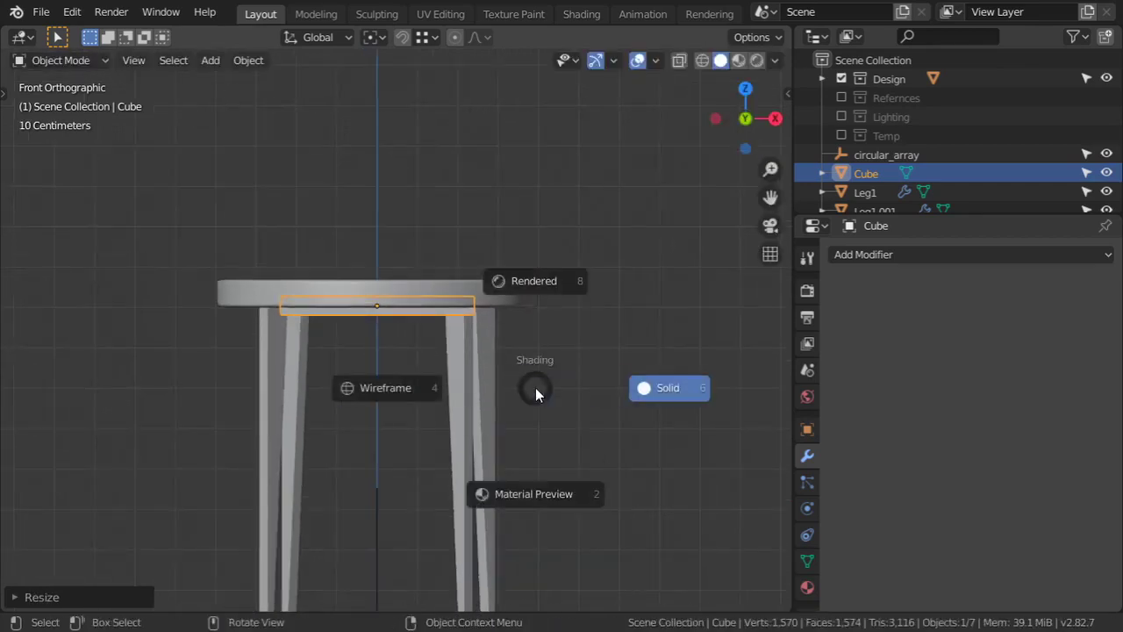
{"action": "left_click", "coordinate": [637, 395]}
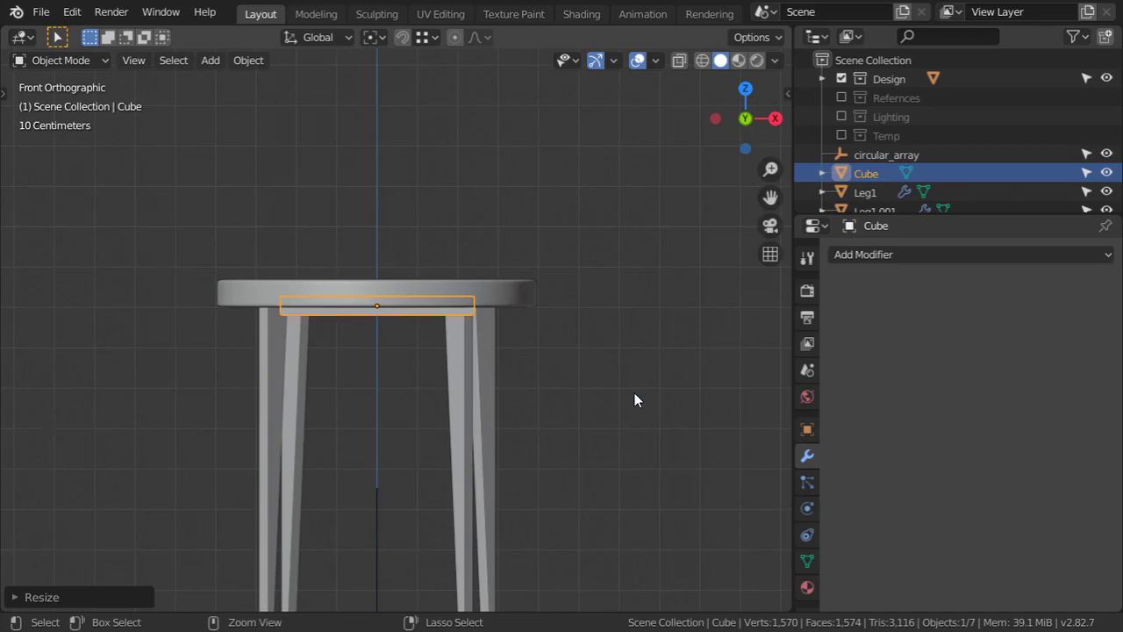
Step: Scale the cube along Y by 0.2 and again by 0.7 in bottom view to make a narrow support rail
{"action": "key", "text": "ctrl+KP_1"}
{"action": "scroll", "coordinate": [523, 356], "scroll_direction": "up", "scroll_amount": 2}
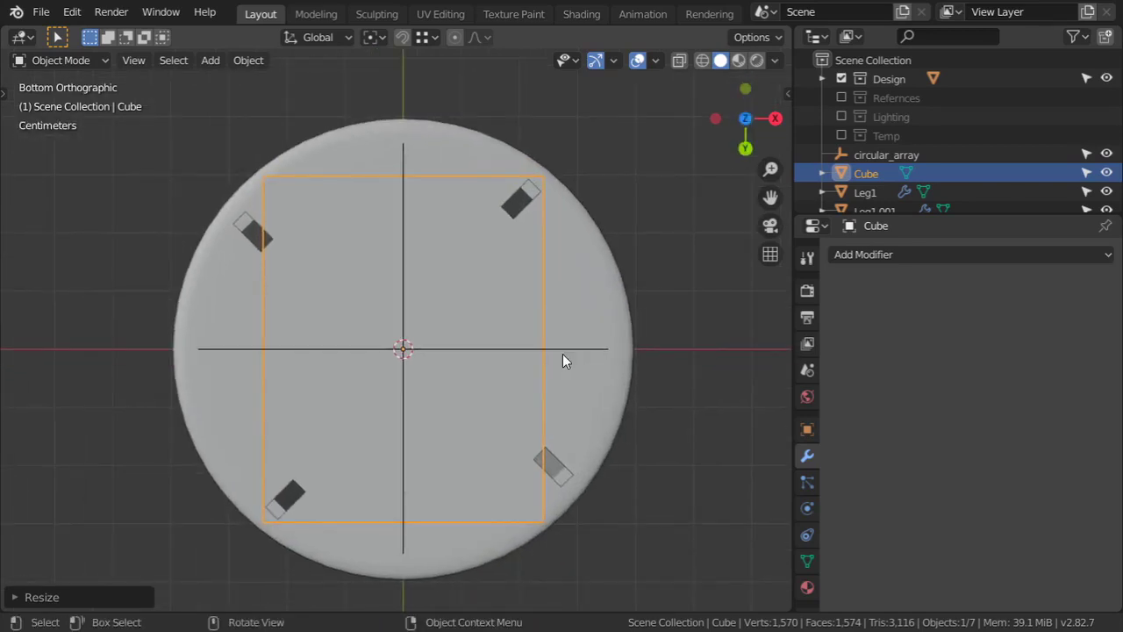
{"action": "key", "text": "s"}
{"action": "type", "text": "y"}
{"action": "type", "text": ".2"}
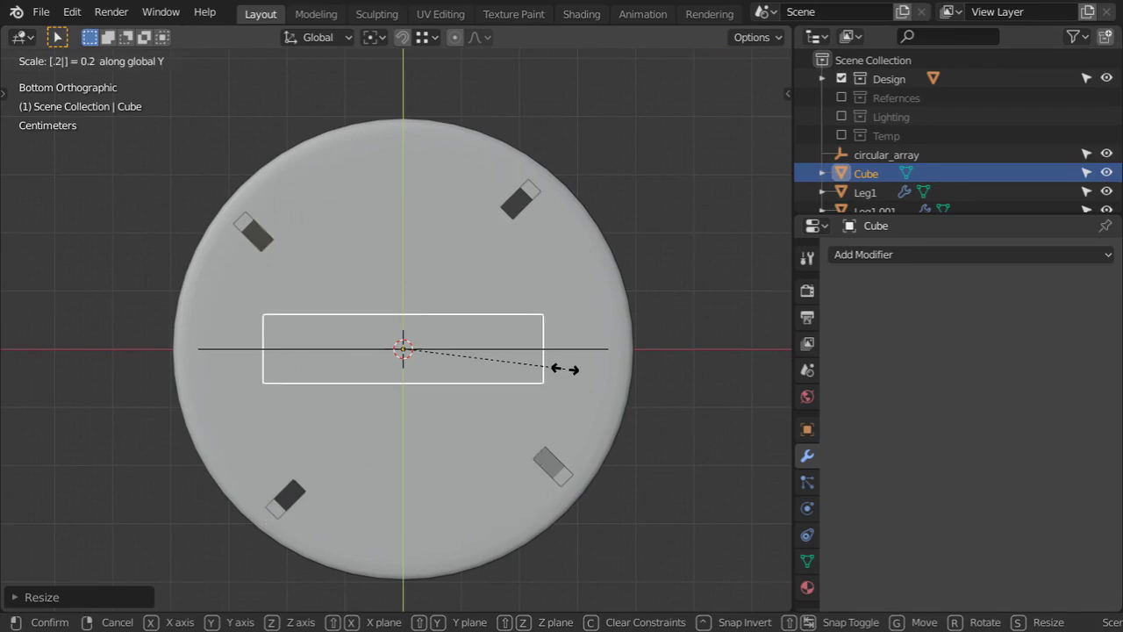
{"action": "key", "text": "Return"}
{"action": "type", "text": "sy."}
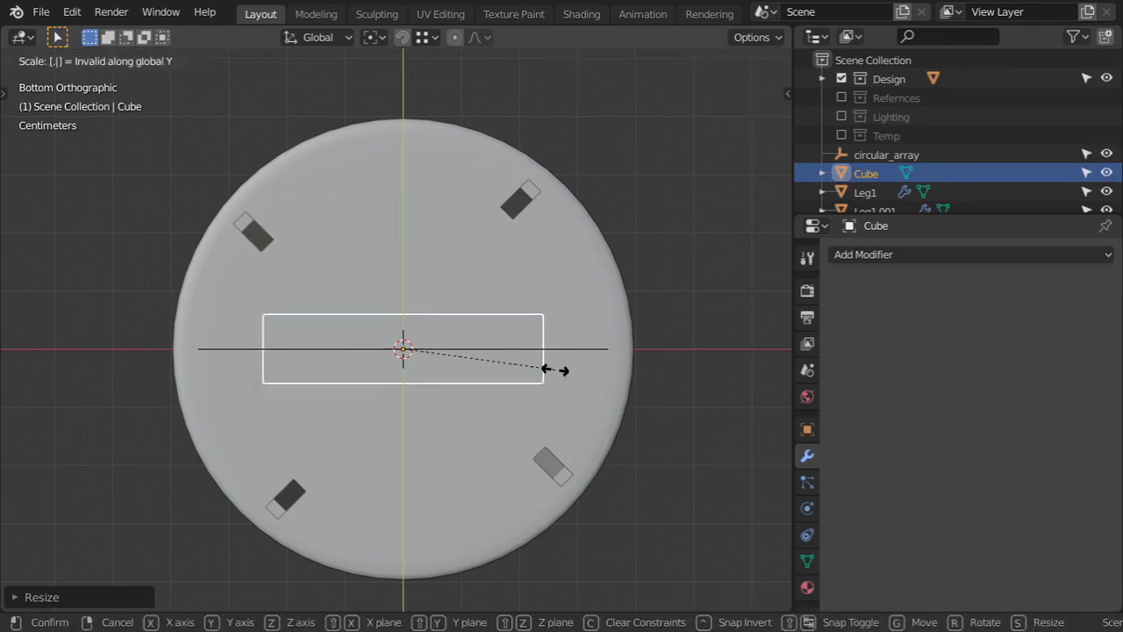
{"action": "type", "text": "7"}
{"action": "key", "text": "Return"}
Step: Move the rail along Y and X so it spans the two legs on the table's +Y side
{"action": "key", "text": "g"}
{"action": "key", "text": "y"}
{"action": "left_click", "coordinate": [591, 498]}
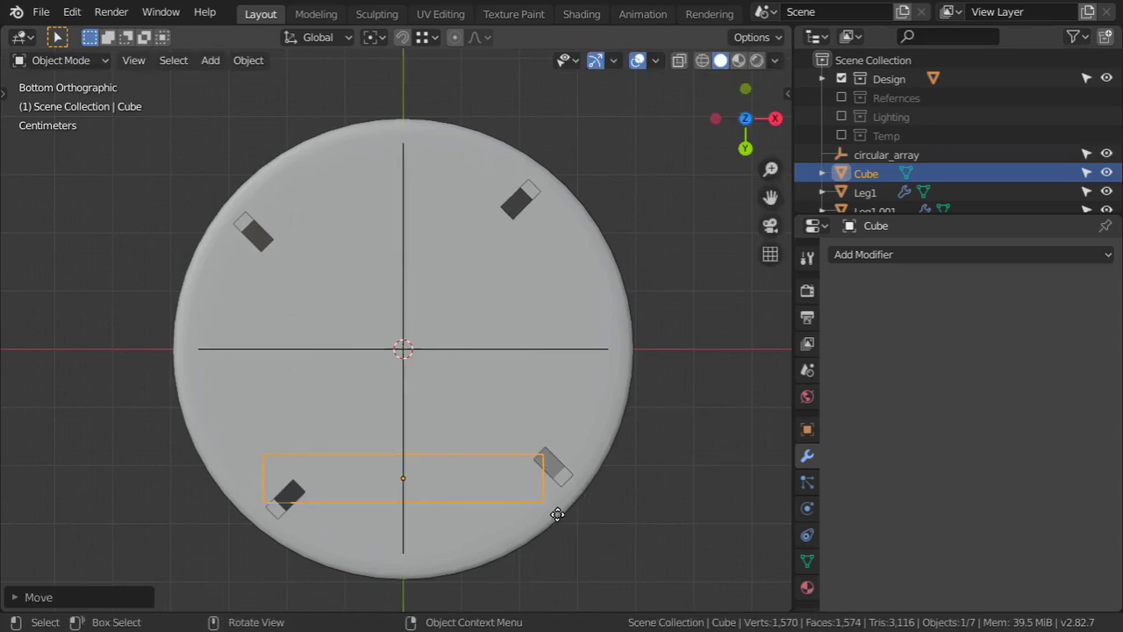
{"action": "key", "text": "g"}
{"action": "key", "text": "x"}
{"action": "left_click", "coordinate": [586, 530]}
Step: Rotate the rail slightly to follow the line between the two legs and shift it so its ends meet them
{"action": "key", "text": "r"}
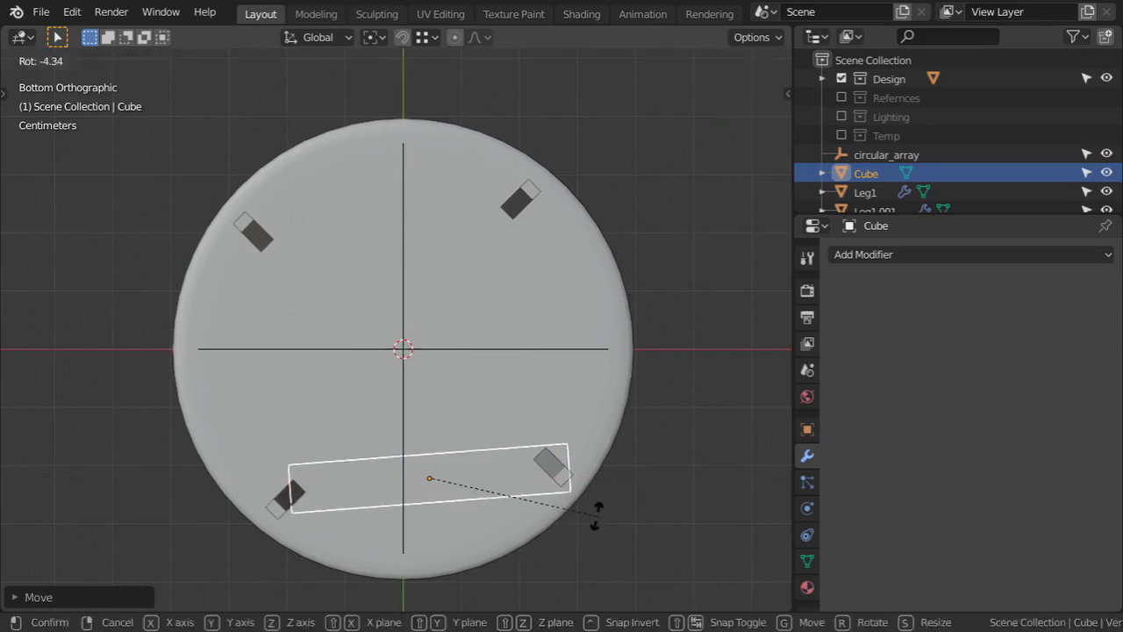
{"action": "left_click", "coordinate": [595, 508]}
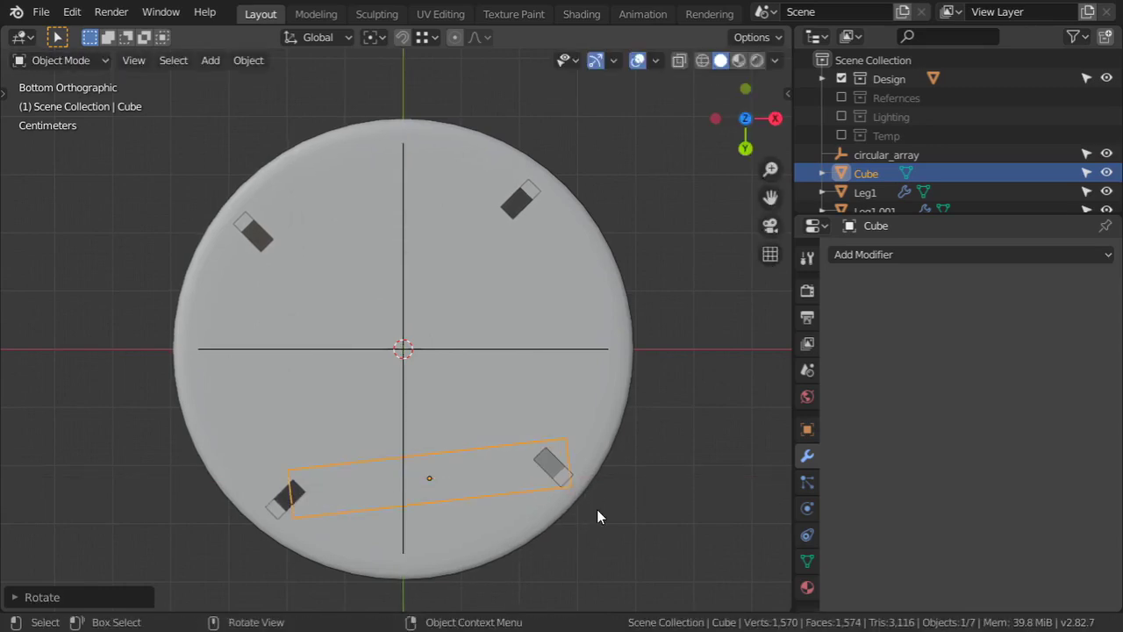
{"action": "key", "text": "g"}
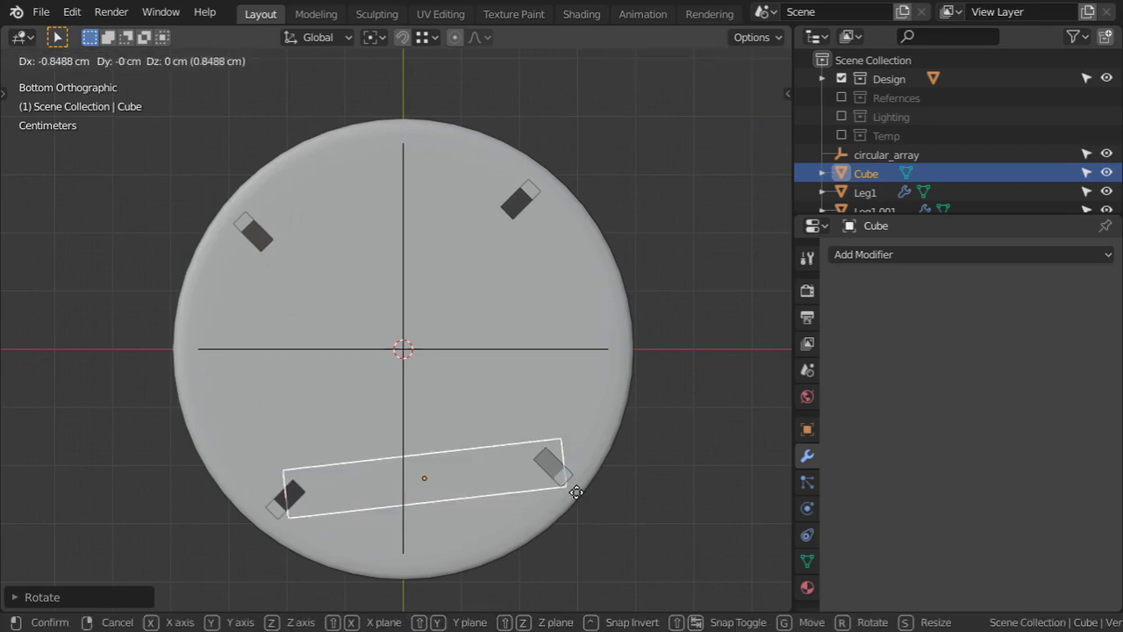
{"action": "left_click", "coordinate": [701, 488]}
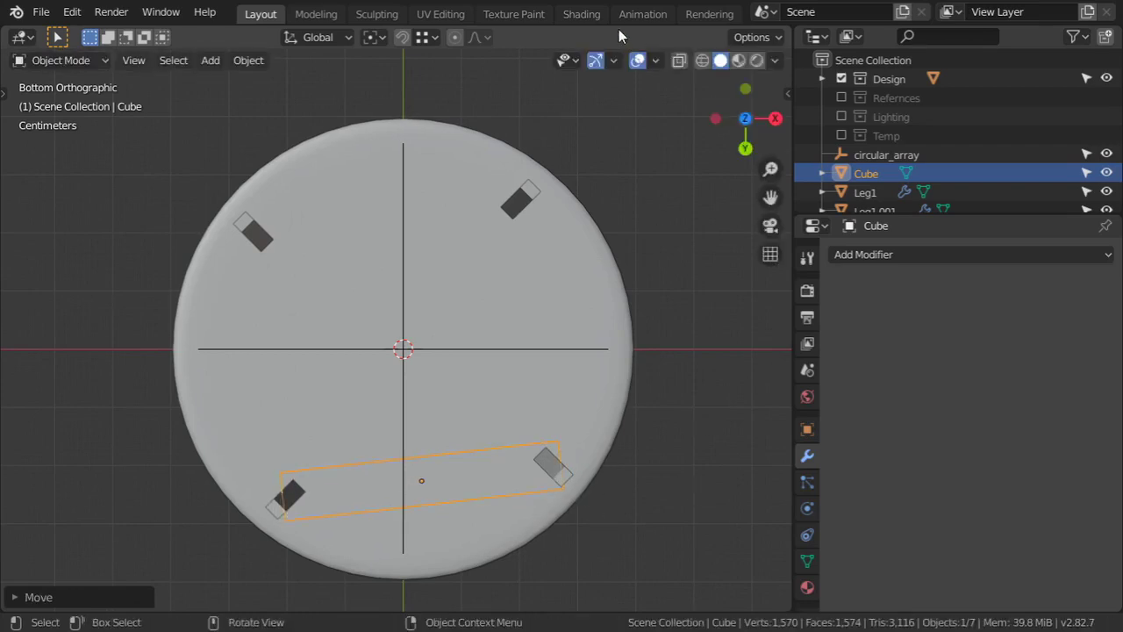
{"action": "left_click", "coordinate": [405, 38]}
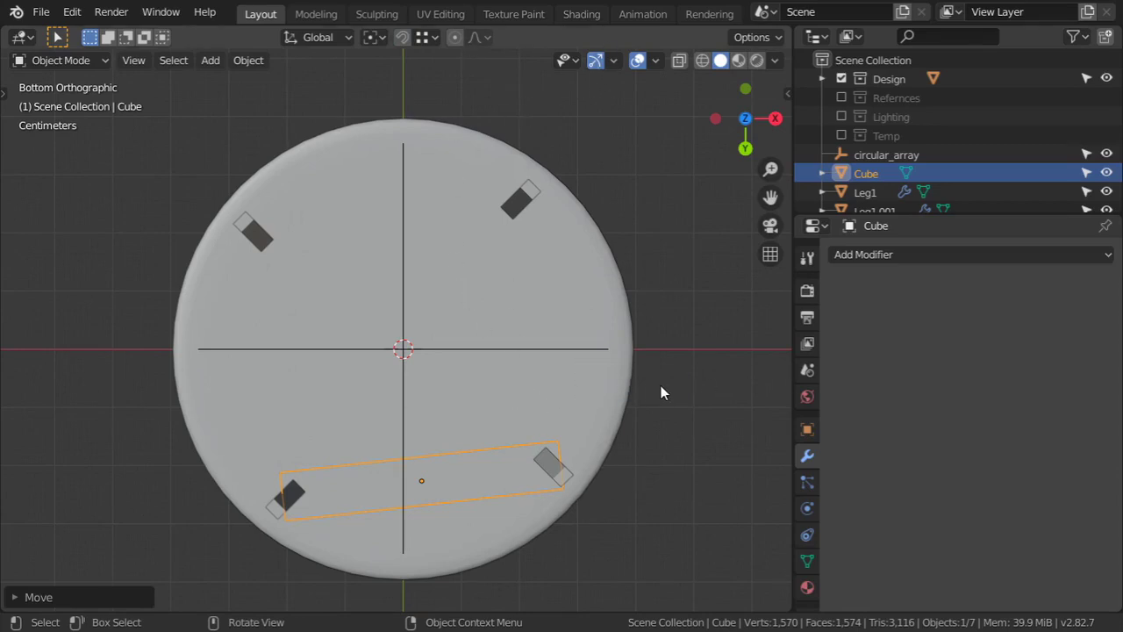
Step: Enter Edit Mode on the brace under the stool seat and select its bottom face in face select mode
{"action": "key", "text": "KP_1"}
{"action": "mouse_move", "coordinate": [609, 351]}
{"action": "middle_mouse_down"}
{"action": "mouse_move", "coordinate": [450, 311]}
{"action": "mouse_move", "coordinate": [406, 325]}
{"action": "mouse_move", "coordinate": [541, 294]}
{"action": "mouse_move", "coordinate": [416, 328]}
{"action": "mouse_move", "coordinate": [160, 275]}
{"action": "middle_mouse_up"}
{"action": "key", "text": "Tab"}
{"action": "scroll", "coordinate": [432, 321], "scroll_direction": "up", "scroll_amount": 2}
{"action": "key", "text": "shift+z"}
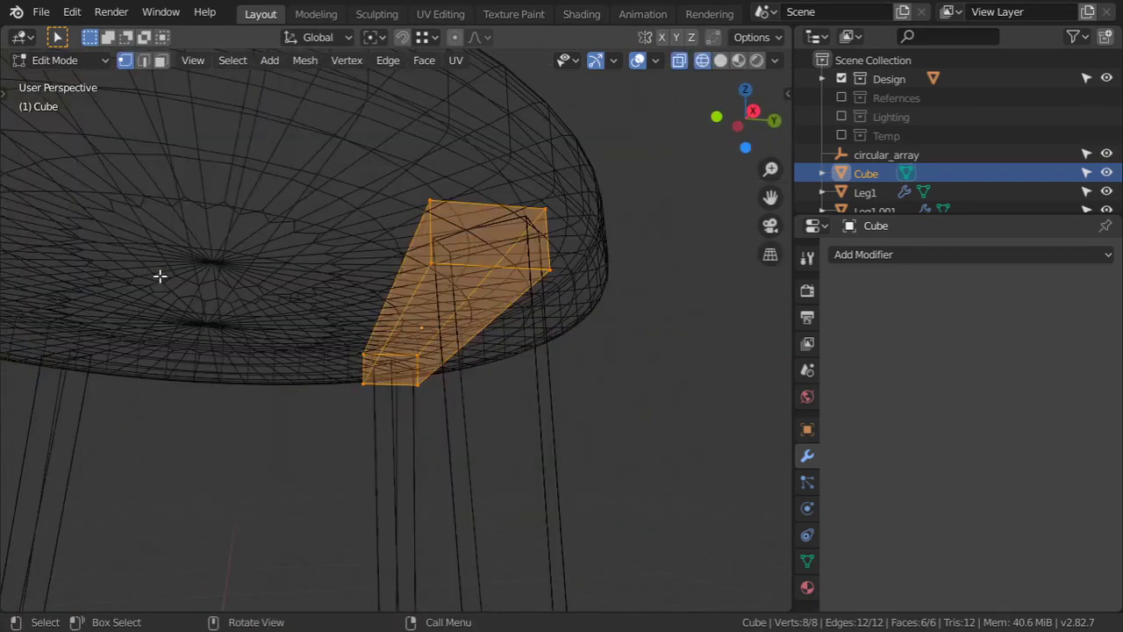
{"action": "left_click", "coordinate": [558, 274]}
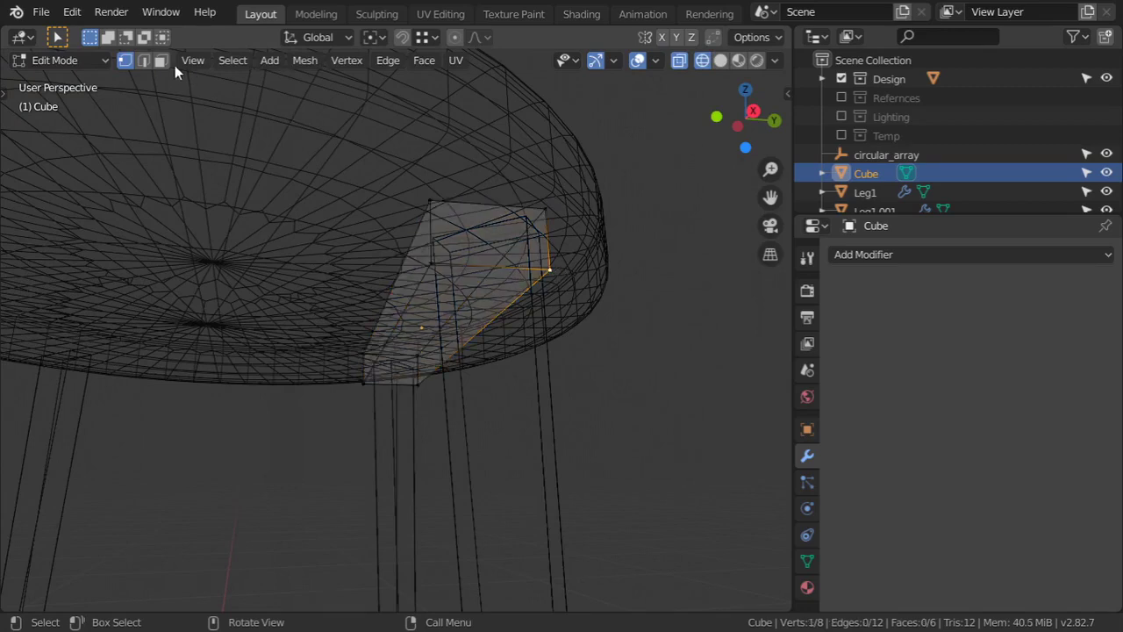
{"action": "left_click", "coordinate": [477, 325]}
{"action": "left_click", "coordinate": [444, 307]}
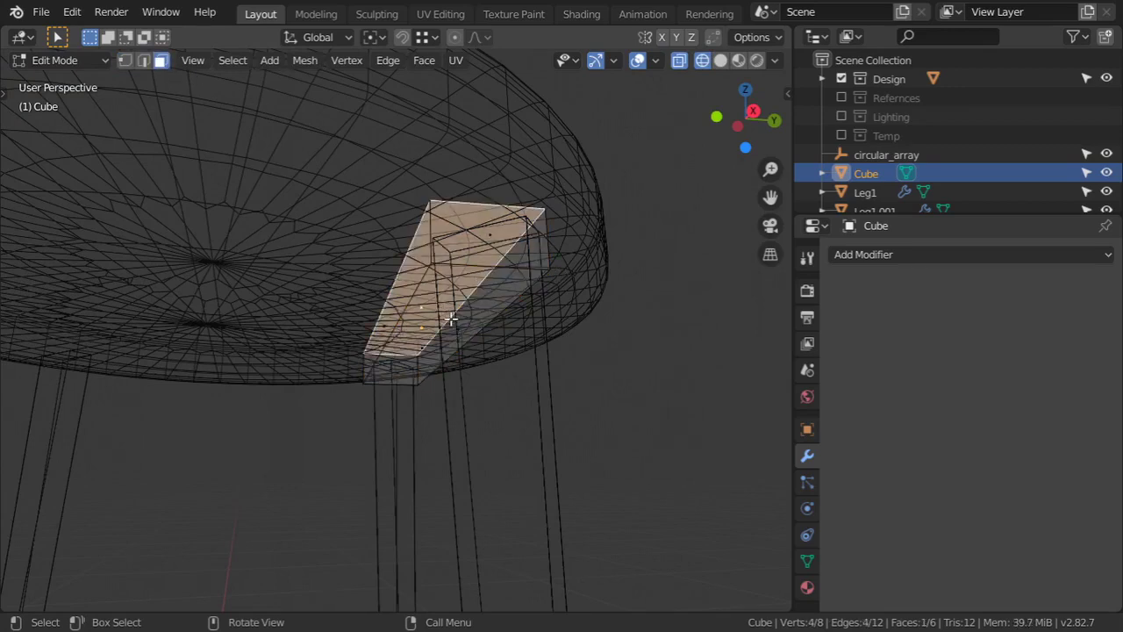
{"action": "key", "text": "z"}
{"action": "left_click", "coordinate": [556, 331]}
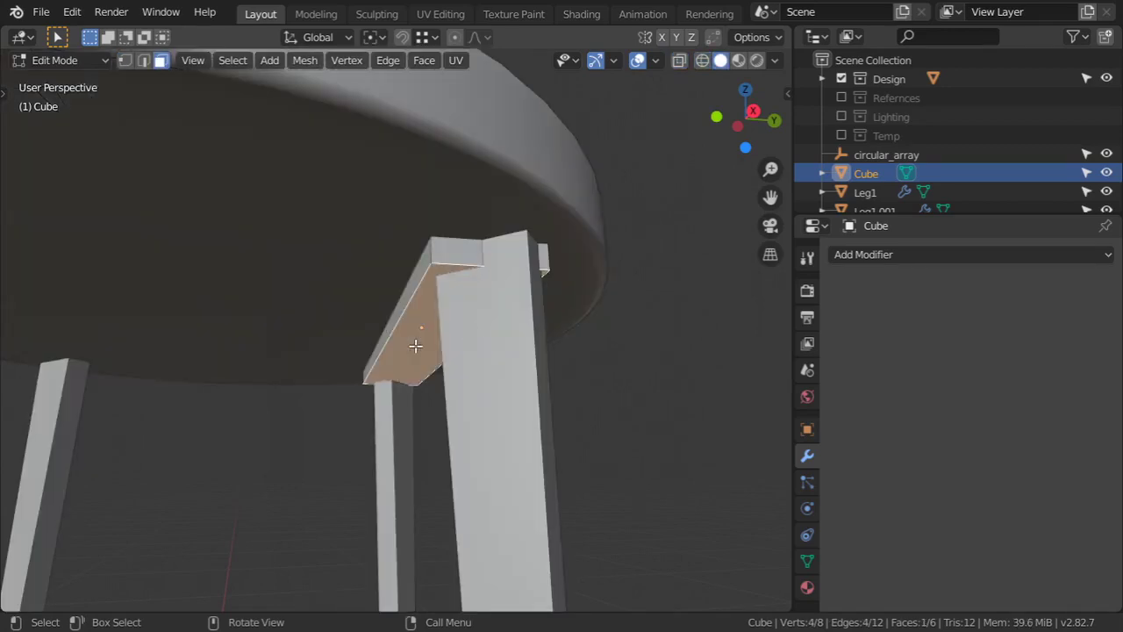
Step: Set the transform orientation to Local and activate the Move tool for the brace's bottom face
{"action": "scroll", "coordinate": [565, 369], "scroll_direction": "down", "scroll_amount": 6}
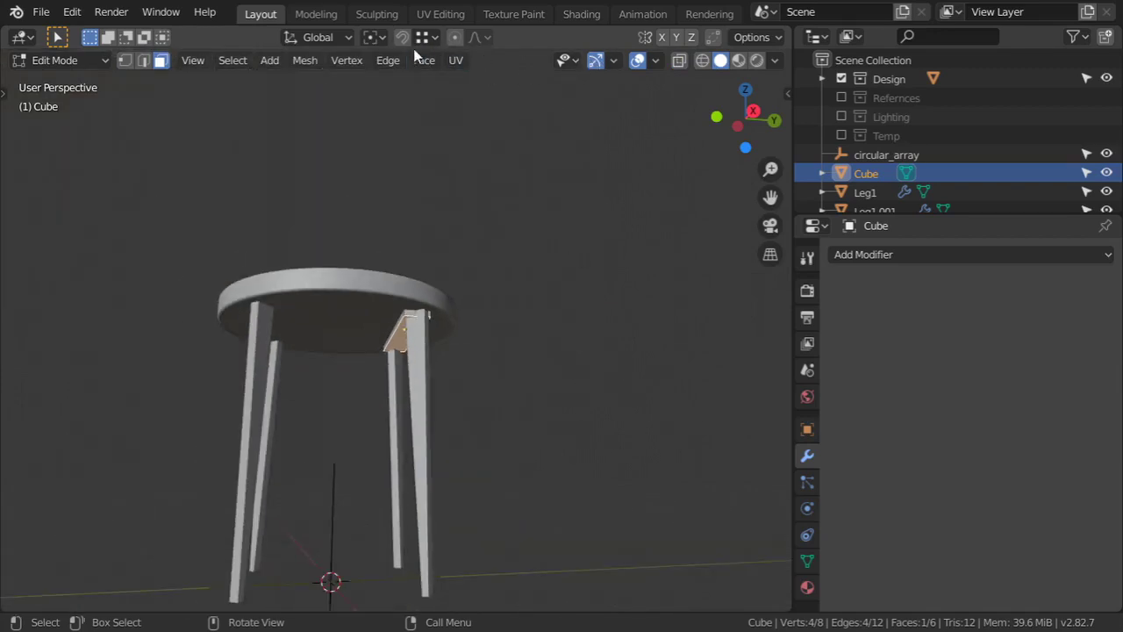
{"action": "left_click", "coordinate": [342, 38]}
{"action": "left_click", "coordinate": [304, 112]}
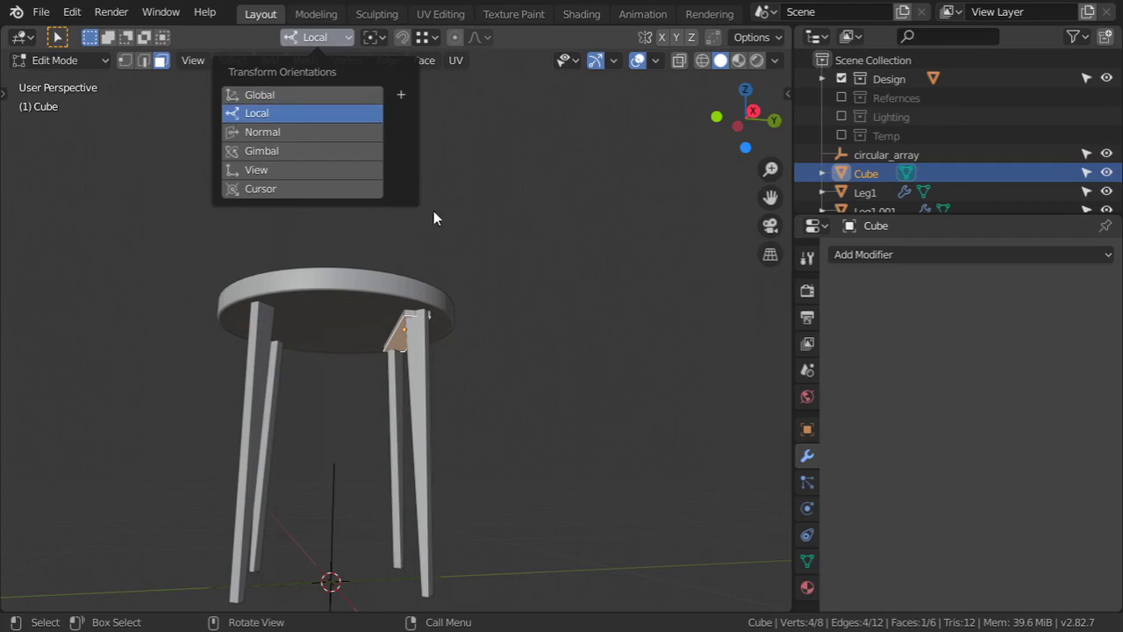
{"action": "key", "text": "t"}
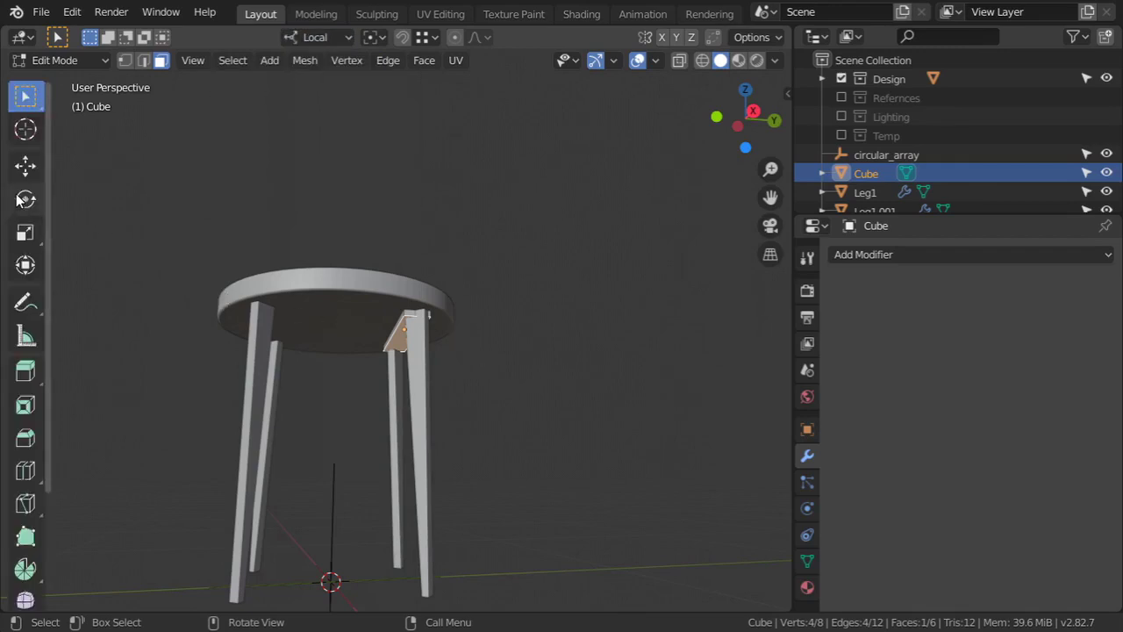
{"action": "left_click", "coordinate": [23, 166]}
{"action": "key", "text": "t"}
{"action": "scroll", "coordinate": [464, 352], "scroll_direction": "up", "scroll_amount": 5}
{"action": "middle_click_drag", "start_coordinate": [524, 378], "coordinate": [444, 381]}
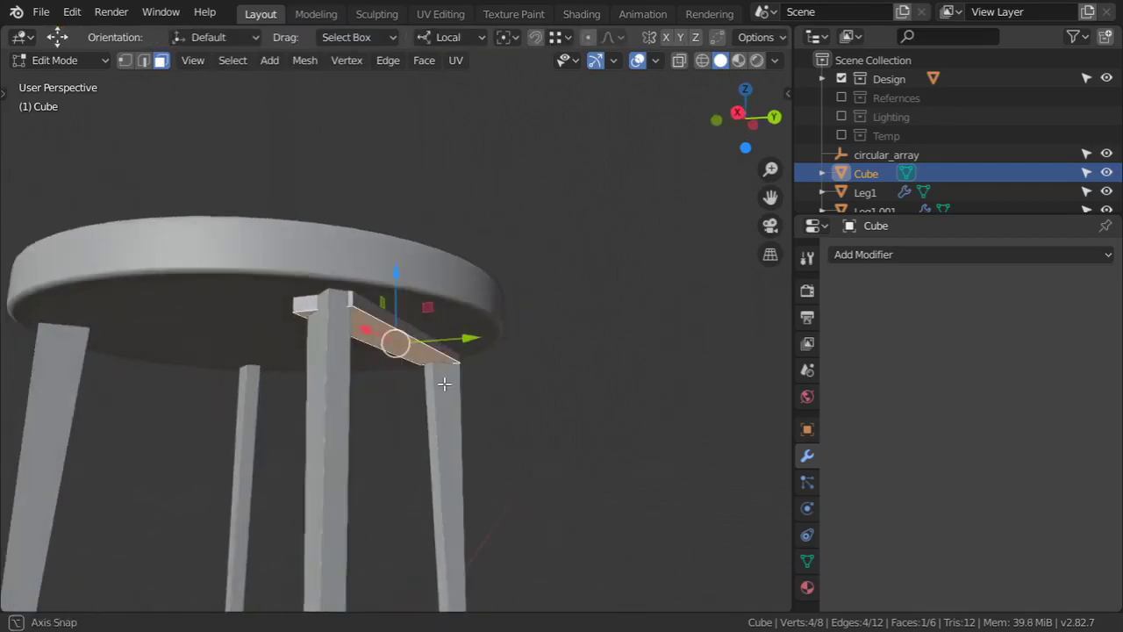
Step: Scale the brace's bottom face down along the global Y axis so the brace tapers
{"action": "key", "text": "s"}
{"action": "key", "text": "y"}
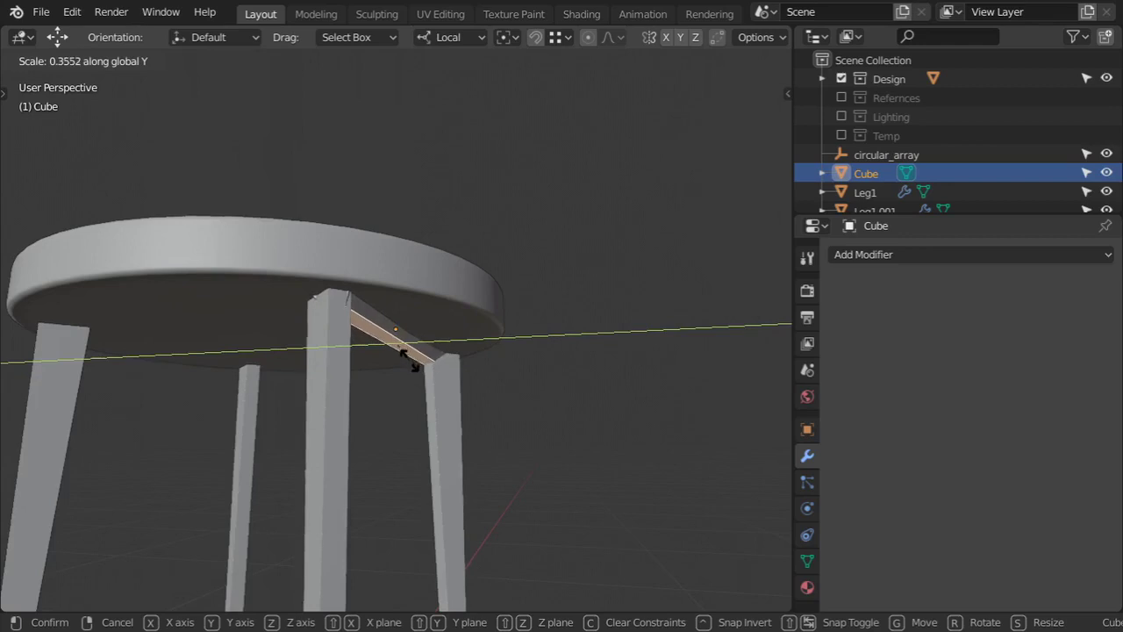
{"action": "left_click", "coordinate": [430, 379]}
{"action": "middle_click_drag", "start_coordinate": [421, 336], "coordinate": [529, 257]}
{"action": "key", "text": "ctrl+KP_7"}
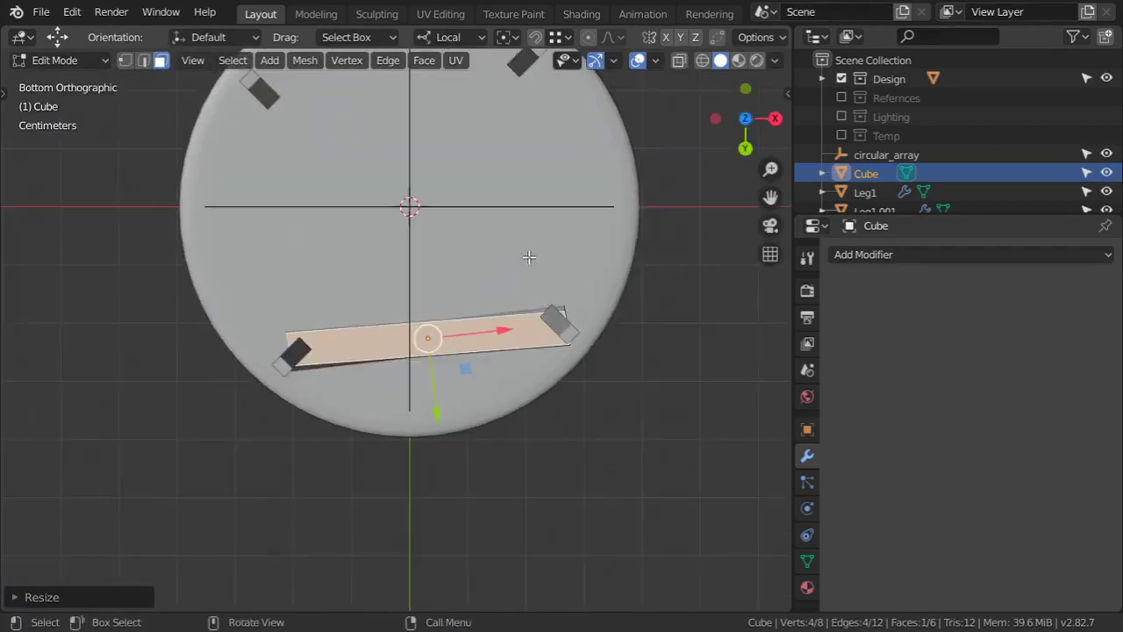
{"action": "scroll", "coordinate": [544, 294], "scroll_direction": "up", "scroll_amount": 3}
{"action": "scroll", "coordinate": [599, 344], "scroll_direction": "up", "scroll_amount": 1}
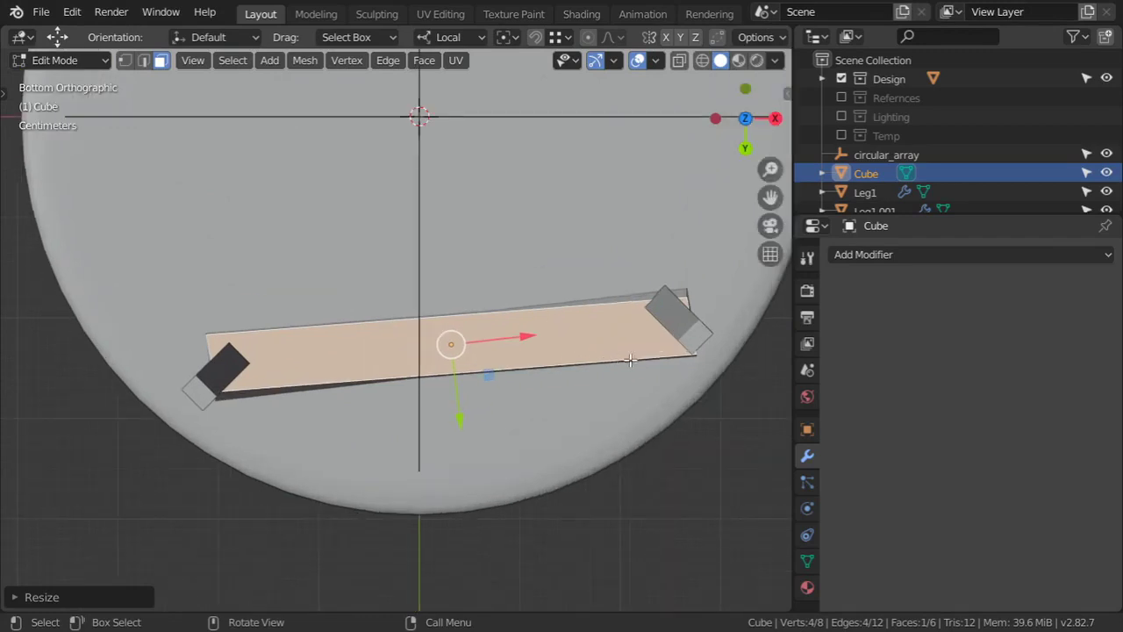
{"action": "key", "text": "r"}
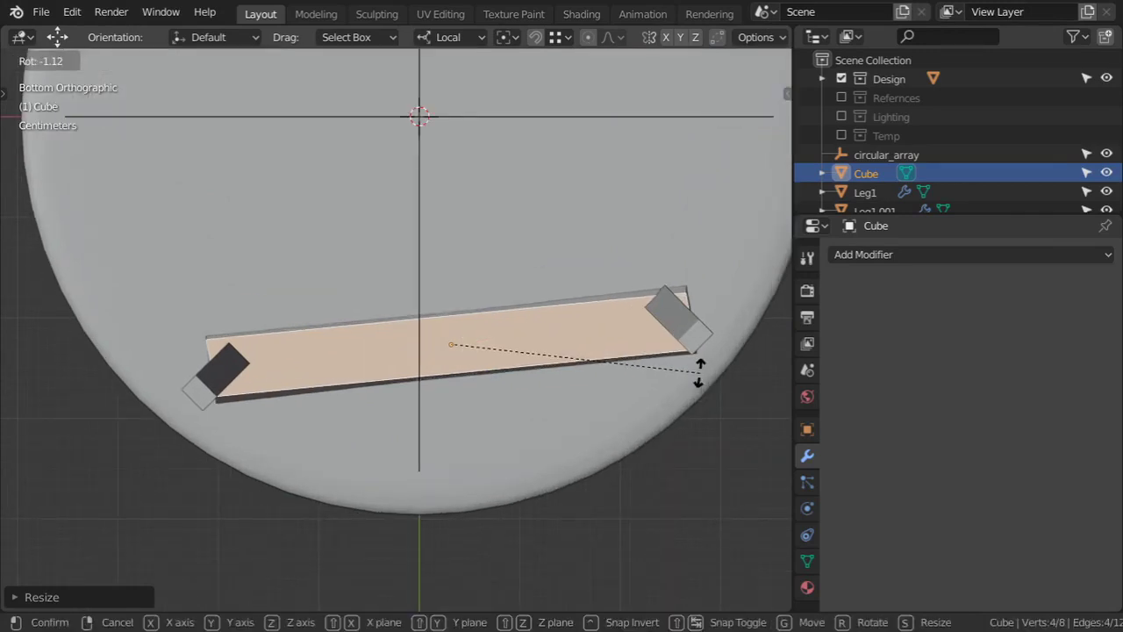
{"action": "key", "text": "Escape"}
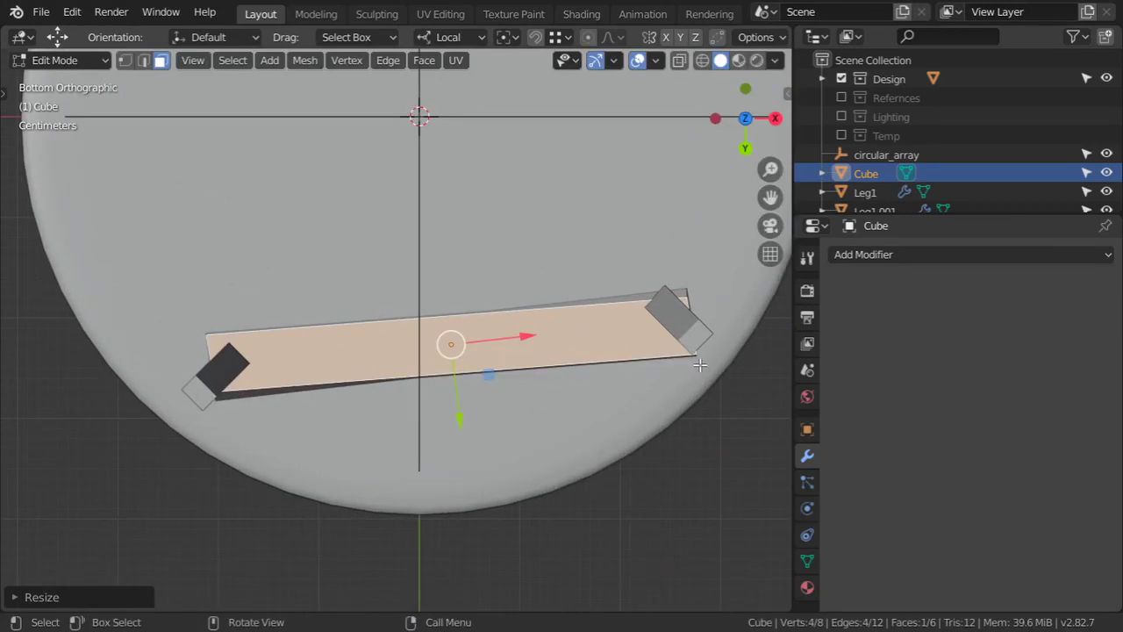
Step: Select the brace's entire mesh in the bottom view and rotate it slightly about its local Z axis
{"action": "key", "text": "alt+a"}
{"action": "key", "text": "a"}
{"action": "key", "text": "r"}
{"action": "key", "text": "z"}
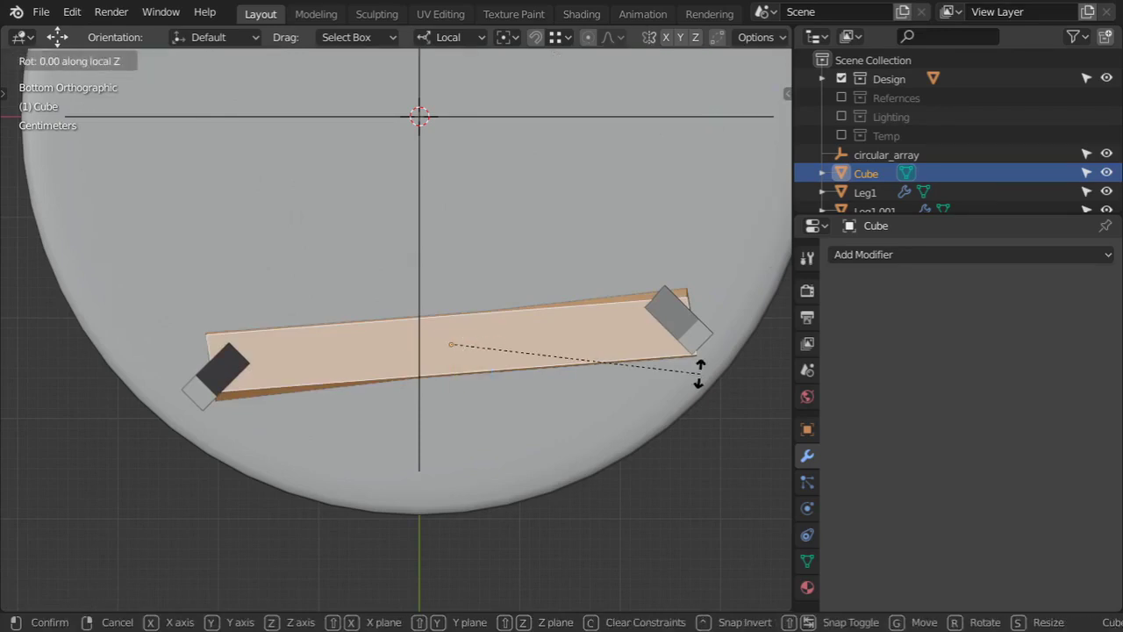
{"action": "left_click", "coordinate": [699, 364]}
Step: Rotate only the brace's bottom face about the Z axis to align it with the brace's upper edges
{"action": "left_click", "coordinate": [589, 348]}
{"action": "key", "text": "r"}
{"action": "key", "text": "z"}
{"action": "key", "text": "z"}
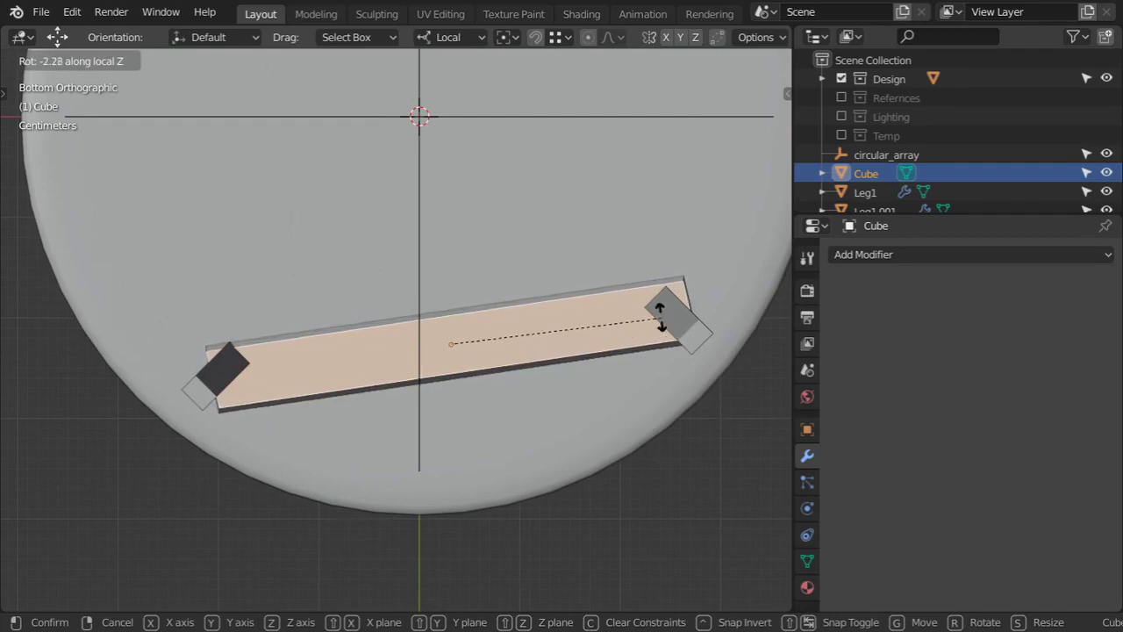
{"action": "left_click", "coordinate": [652, 258]}
Step: Scale the brace's bottom face down slightly along the global X axis
{"action": "key", "text": "s"}
{"action": "key", "text": "x"}
{"action": "key", "text": "x"}
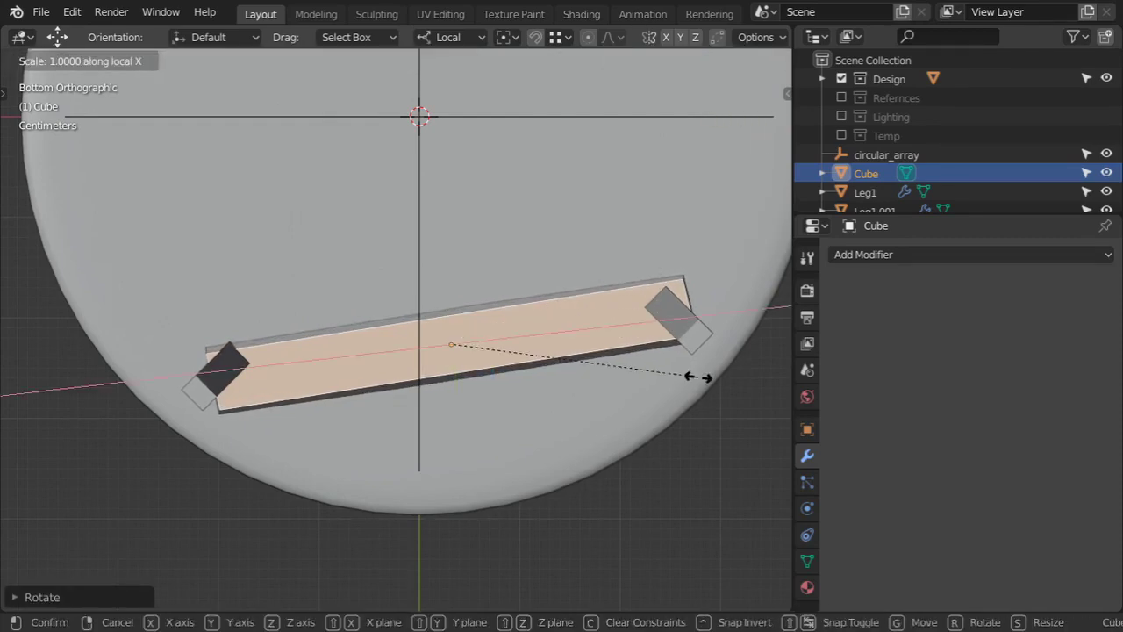
{"action": "key", "text": "x"}
{"action": "key", "text": "x"}
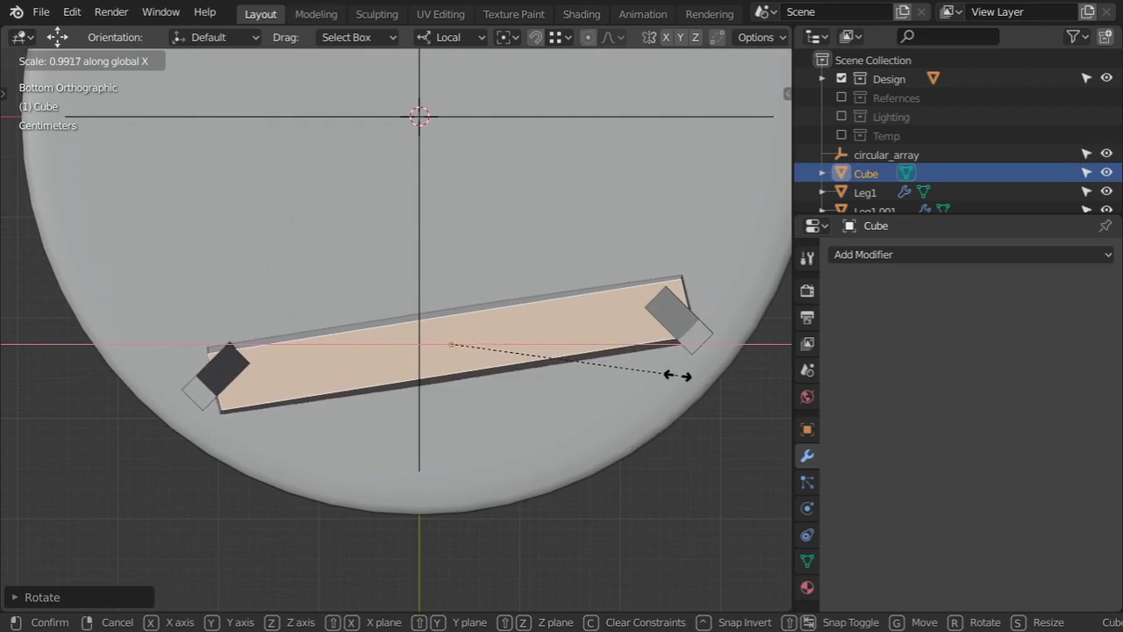
{"action": "left_click", "coordinate": [623, 380]}
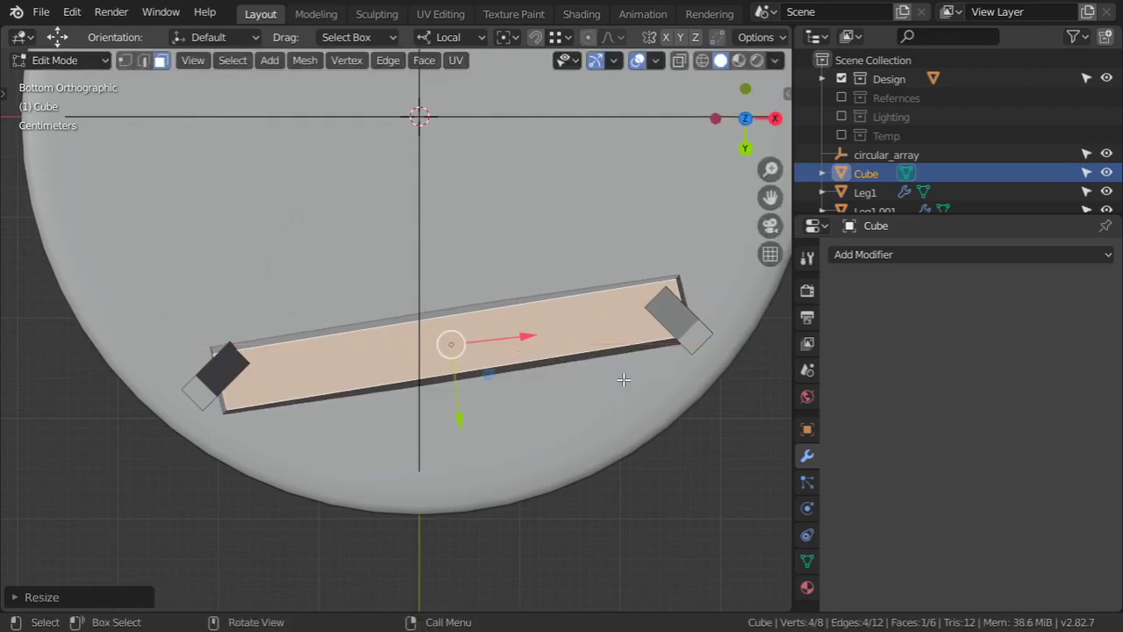
Step: Examine from below and from the side how the tapered brace meets the two stool legs
{"action": "key", "text": "Tab"}
{"action": "key", "text": "Tab"}
{"action": "middle_click_drag", "start_coordinate": [612, 386], "coordinate": [577, 403]}
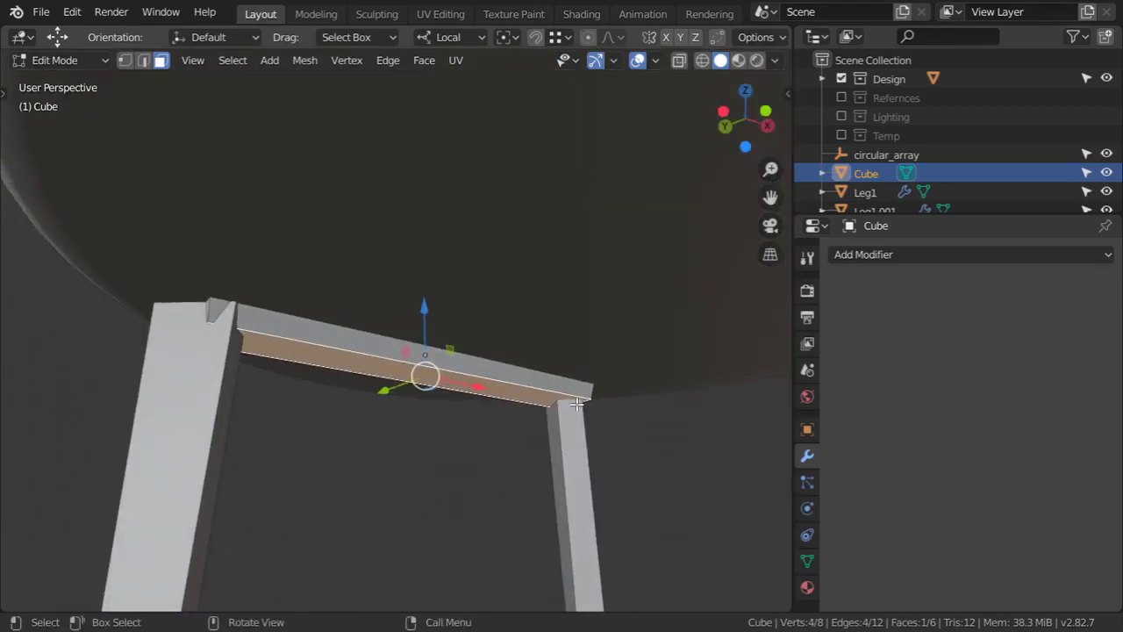
{"action": "key", "text": "Tab"}
{"action": "key", "text": "ctrl+KP_7"}
{"action": "middle_click_drag", "start_coordinate": [638, 342], "coordinate": [457, 267]}
{"action": "key", "text": "a"}
{"action": "key", "text": "alt+a"}
{"action": "left_click", "coordinate": [441, 273]}
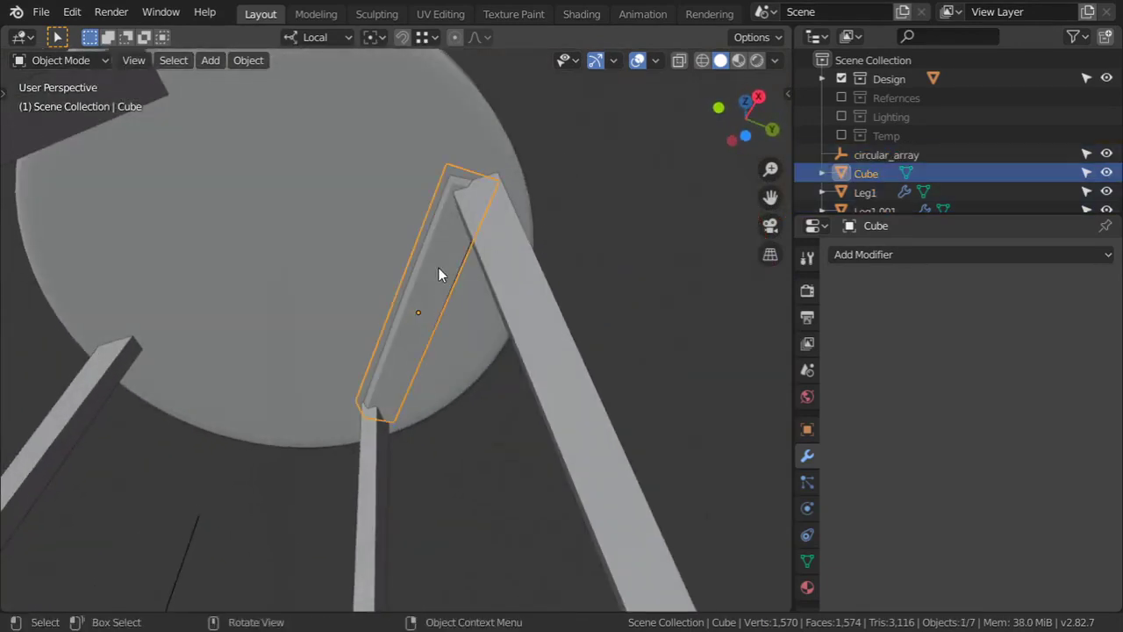
Step: Rotate the brace's entire mesh about its local Z axis in the bottom view to line its ends up with both legs
{"action": "key", "text": "ctrl+KP_7"}
{"action": "scroll", "coordinate": [582, 325], "scroll_direction": "up", "scroll_amount": 2}
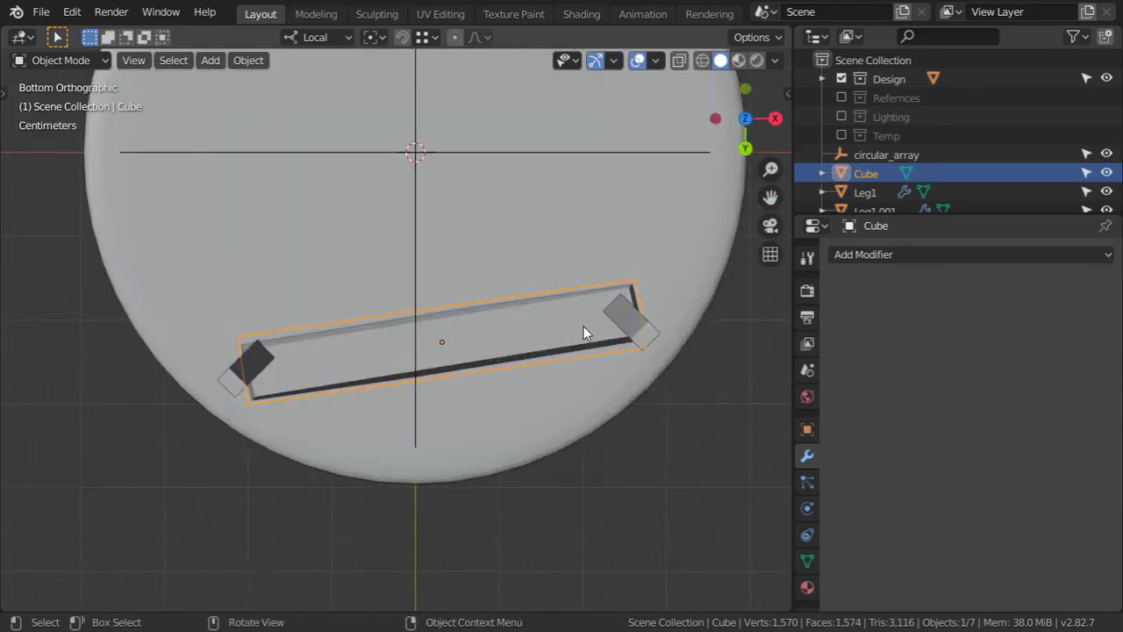
{"action": "key", "text": "Tab"}
{"action": "scroll", "coordinate": [586, 326], "scroll_direction": "up", "scroll_amount": 2}
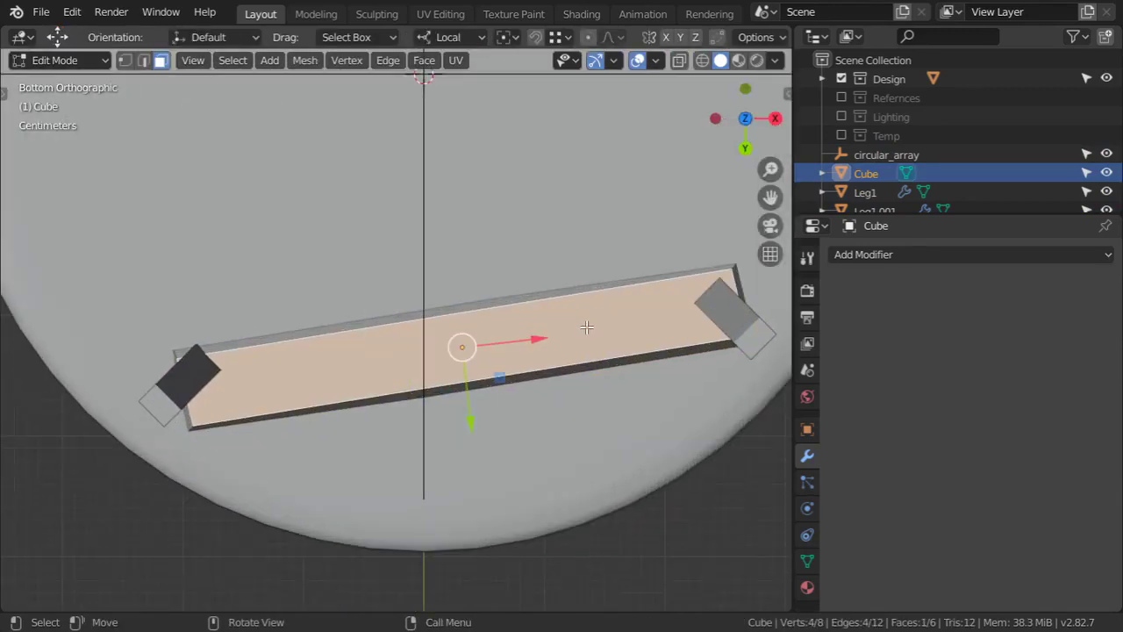
{"action": "key", "text": "a"}
{"action": "key", "text": "r"}
{"action": "key", "text": "z"}
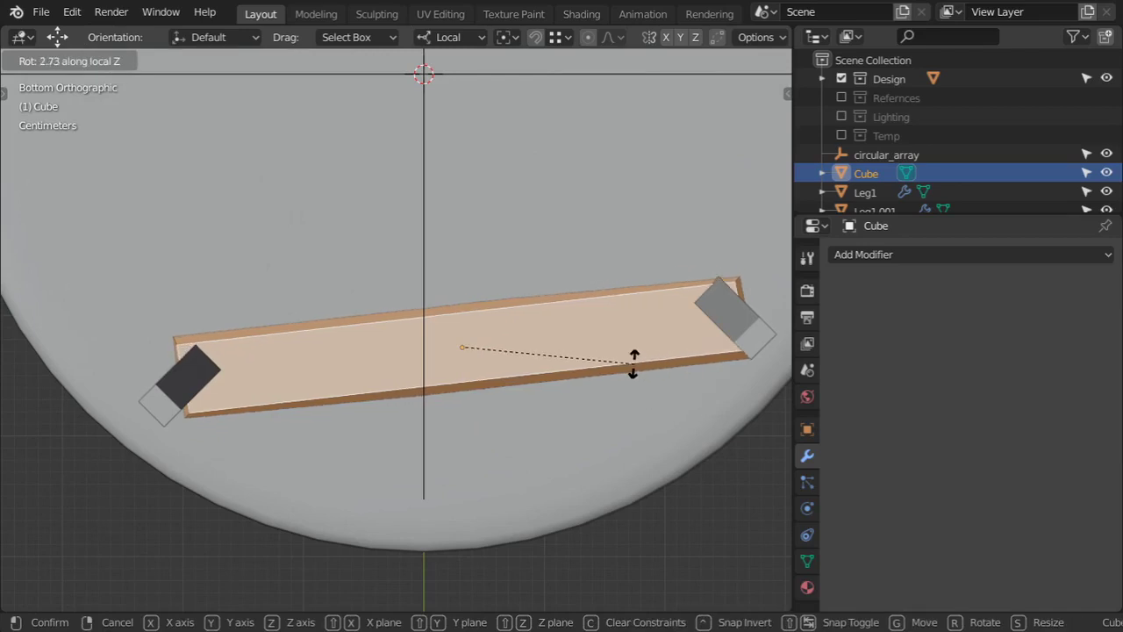
{"action": "key", "text": "Escape"}
{"action": "key", "text": "ctrl+z"}
{"action": "key", "text": "r"}
{"action": "key", "text": "z"}
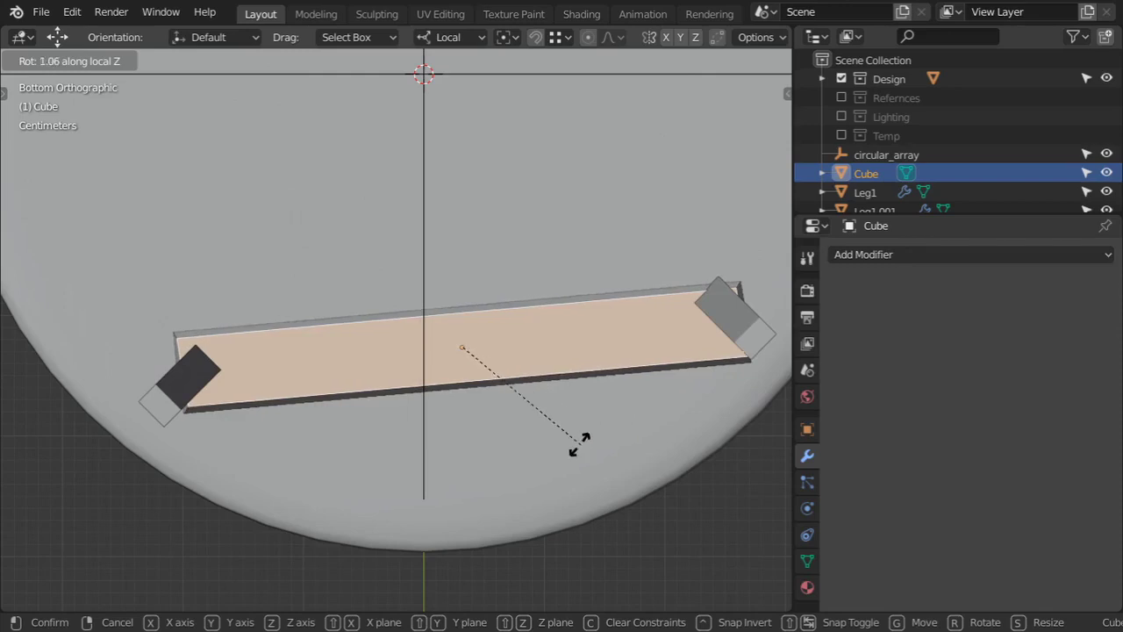
{"action": "key", "text": "Escape"}
Step: Return to Object Mode and check the brace's fit between the legs against the whole stool
{"action": "key", "text": "Tab"}
{"action": "key", "text": "Tab"}
{"action": "scroll", "coordinate": [516, 342], "scroll_direction": "down", "scroll_amount": 2}
{"action": "middle_click_drag", "start_coordinate": [517, 342], "coordinate": [448, 461]}
{"action": "middle_click_drag", "start_coordinate": [538, 307], "coordinate": [453, 343]}
{"action": "scroll", "coordinate": [413, 328], "scroll_direction": "down", "scroll_amount": 3}
{"action": "key", "text": "Tab"}
{"action": "scroll", "coordinate": [424, 316], "scroll_direction": "down", "scroll_amount": 1}
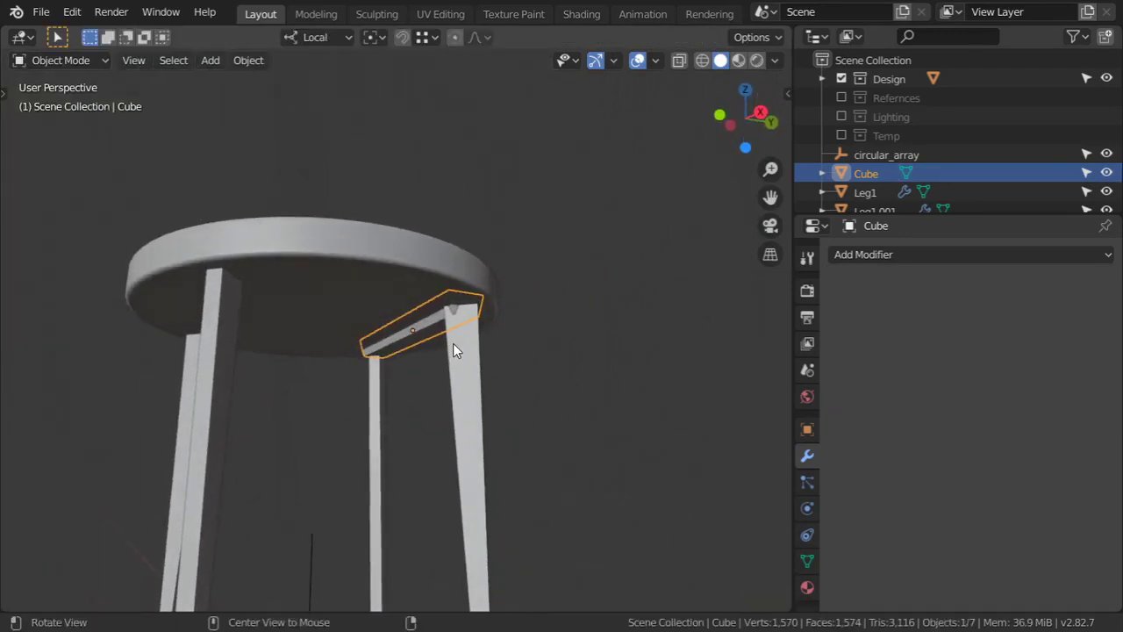
{"action": "scroll", "coordinate": [467, 293], "scroll_direction": "down", "scroll_amount": 2}
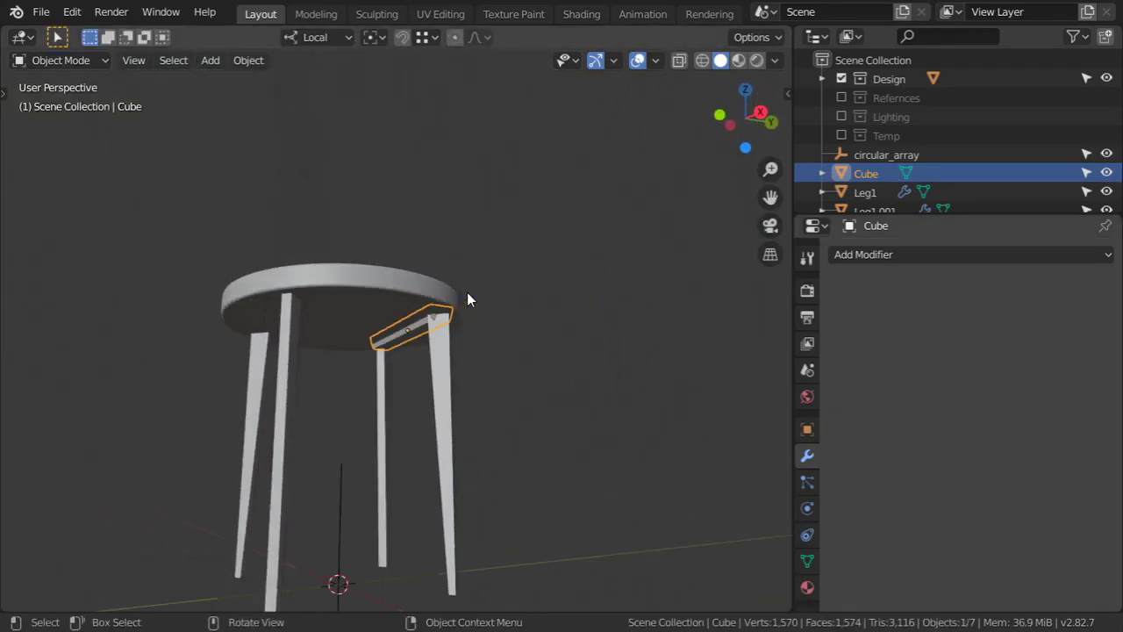
Step: Add a Mirror modifier to the brace and pick the seat, top.001, as the mirror object
{"action": "key", "text": "ctrl+KP_7"}
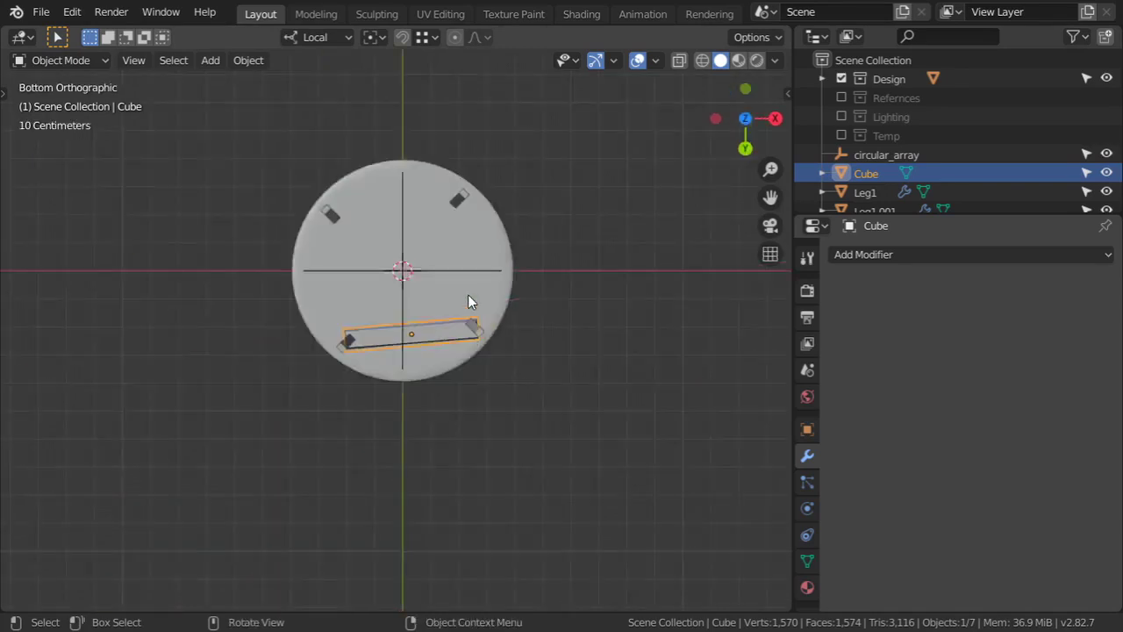
{"action": "scroll", "coordinate": [467, 294], "scroll_direction": "up", "scroll_amount": 3}
{"action": "left_click", "coordinate": [871, 255]}
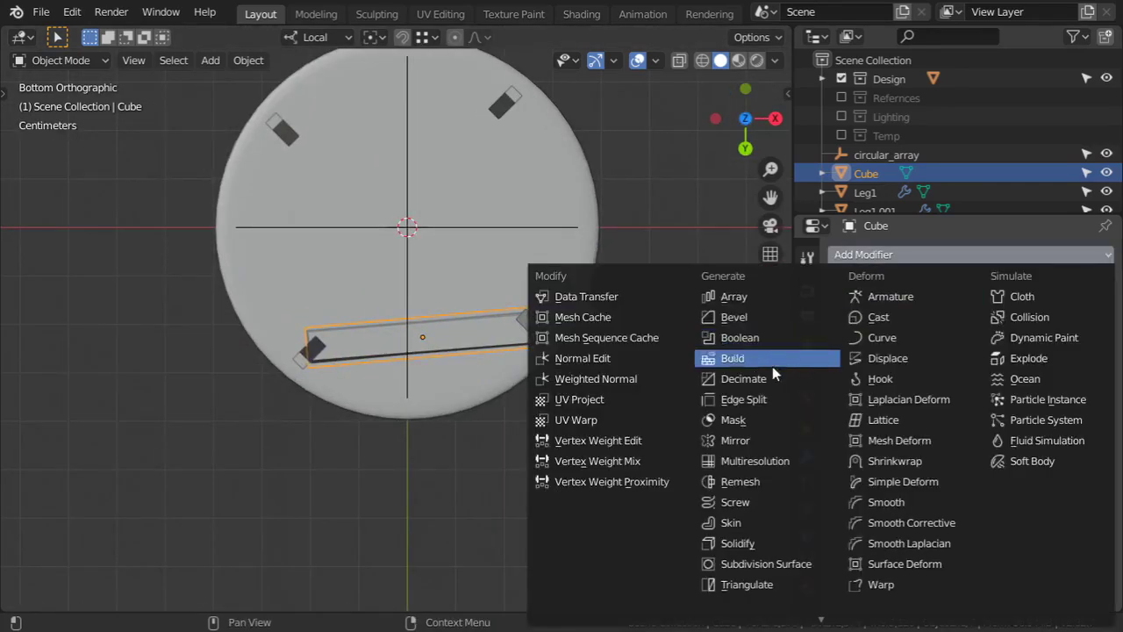
{"action": "left_click", "coordinate": [762, 444]}
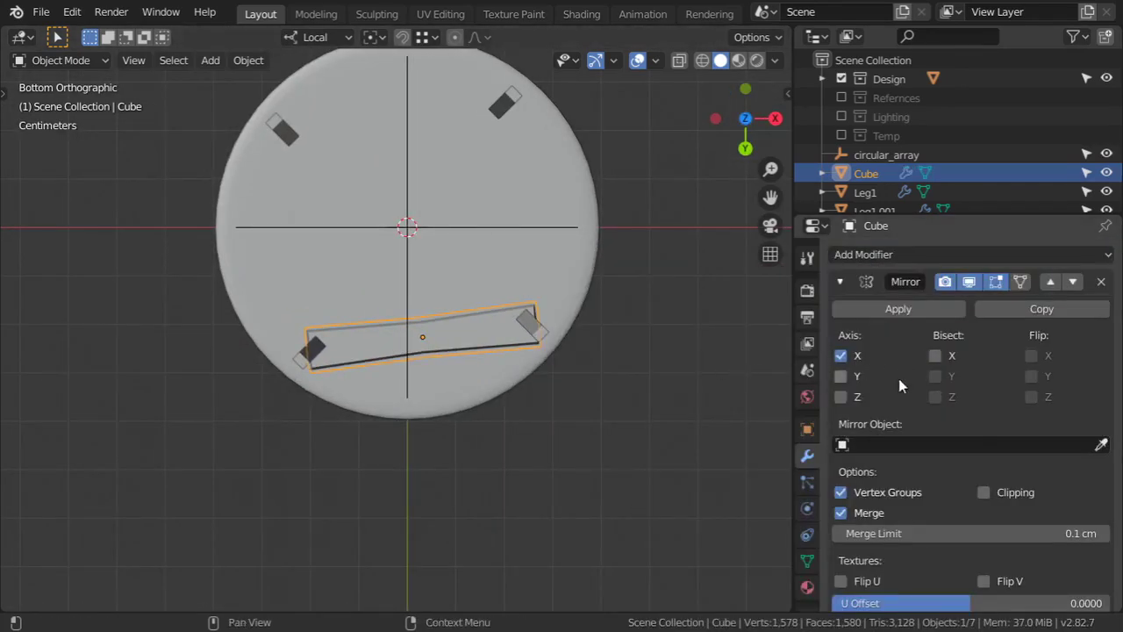
{"action": "left_click", "coordinate": [1100, 444]}
{"action": "left_click", "coordinate": [549, 208]}
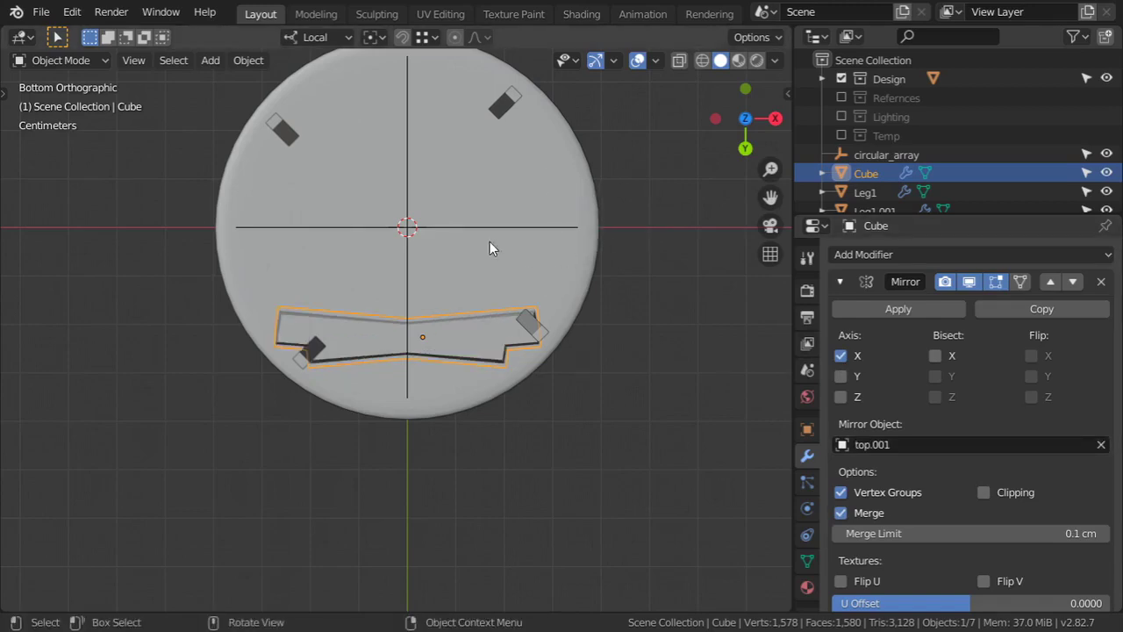
Step: Replace the mirror object with the circular_array empty and mirror the brace across Y instead of X
{"action": "left_click", "coordinate": [1100, 444]}
{"action": "left_click", "coordinate": [1100, 444]}
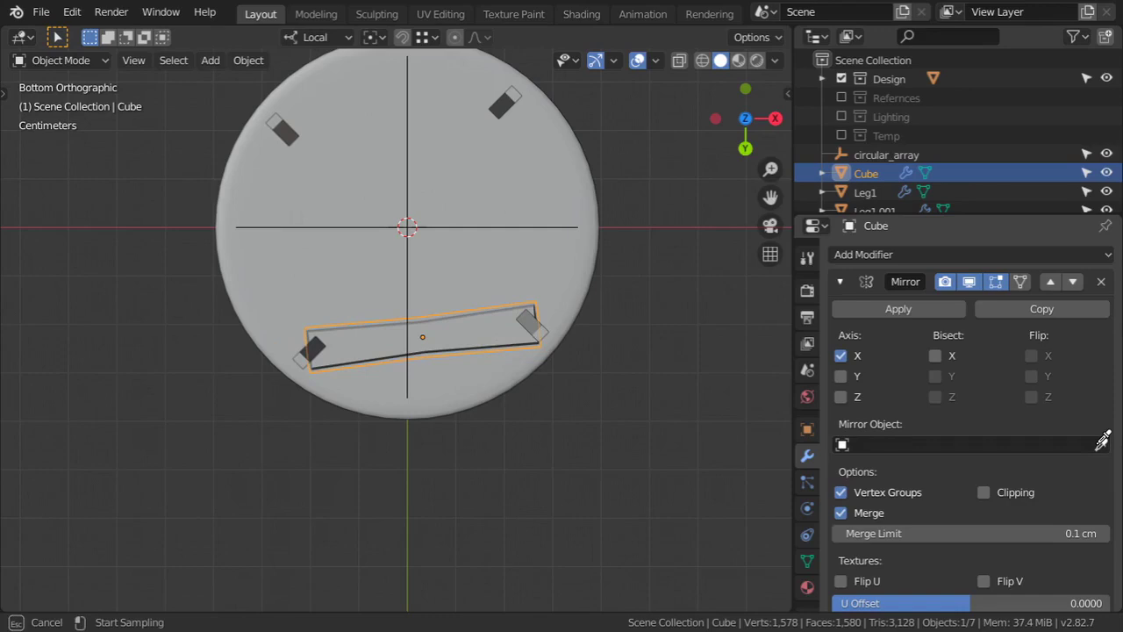
{"action": "left_click", "coordinate": [498, 230]}
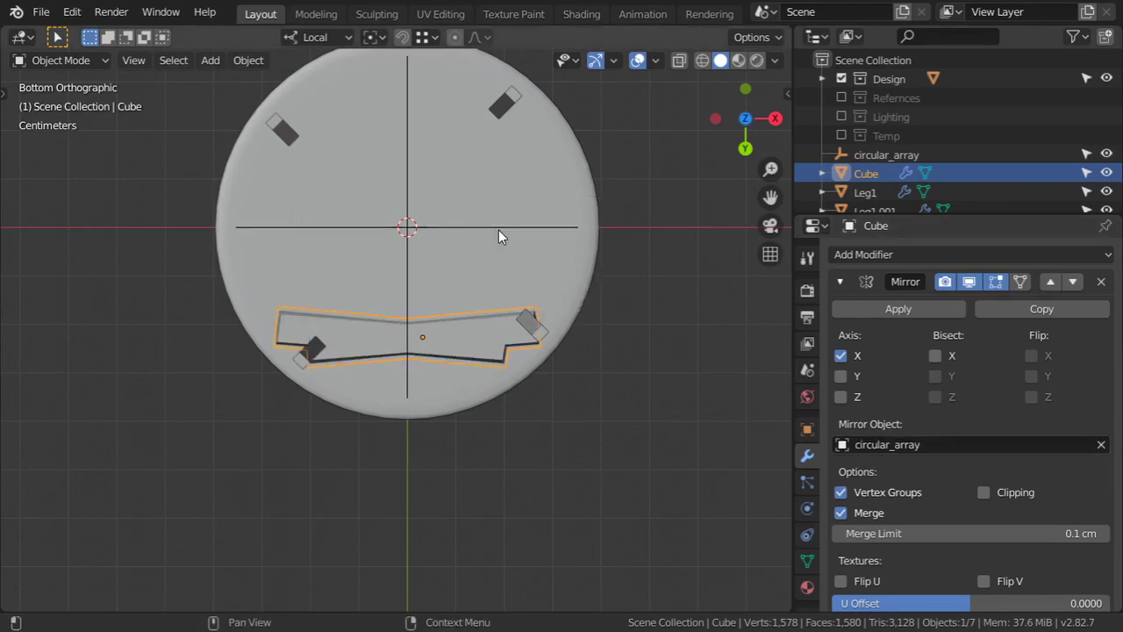
{"action": "left_click", "coordinate": [841, 356]}
{"action": "left_click", "coordinate": [841, 375]}
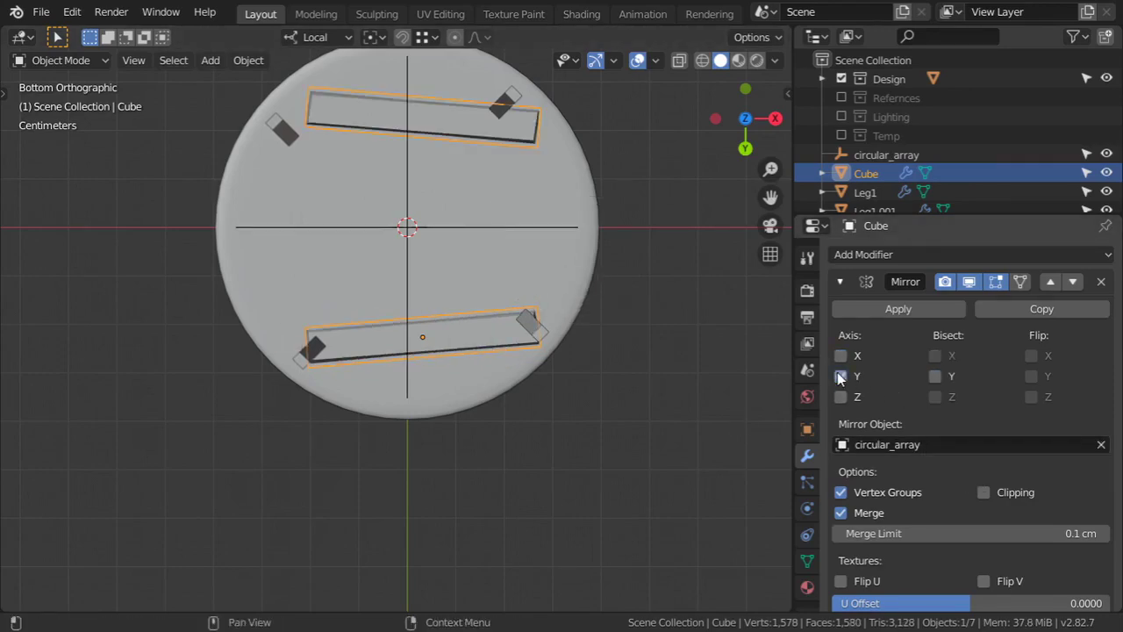
Step: Try to rotate the mirrored brace about the Z axis in the bottom view
{"action": "middle_click_drag", "start_coordinate": [531, 246], "coordinate": [618, 322], "text": "shift"}
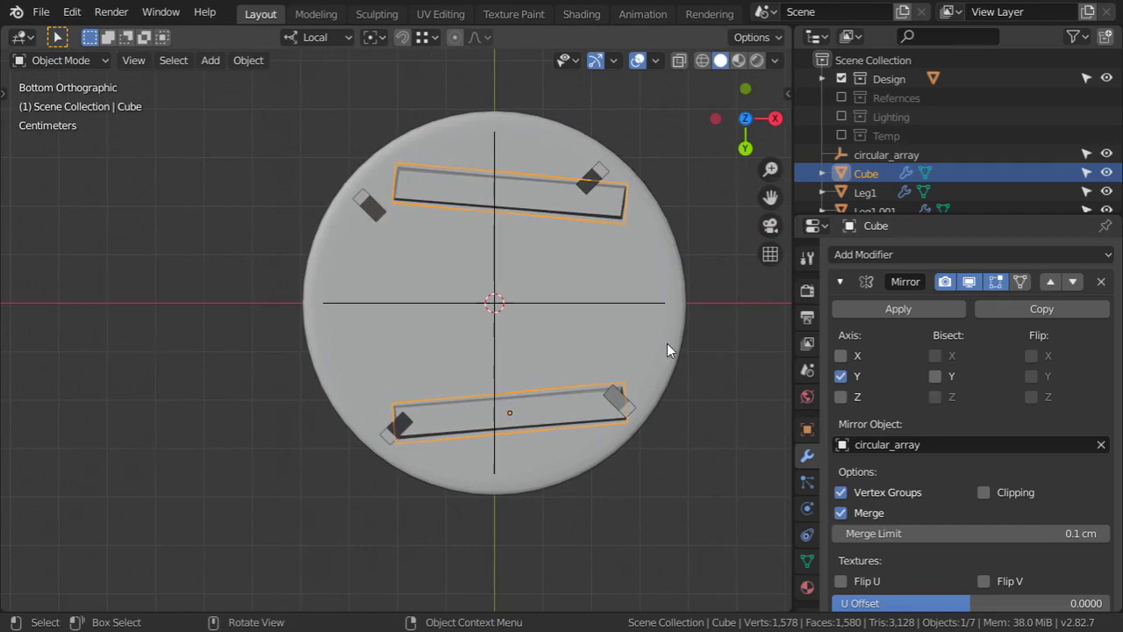
{"action": "key", "text": "r"}
{"action": "key", "text": "z"}
{"action": "left_click", "coordinate": [658, 351]}
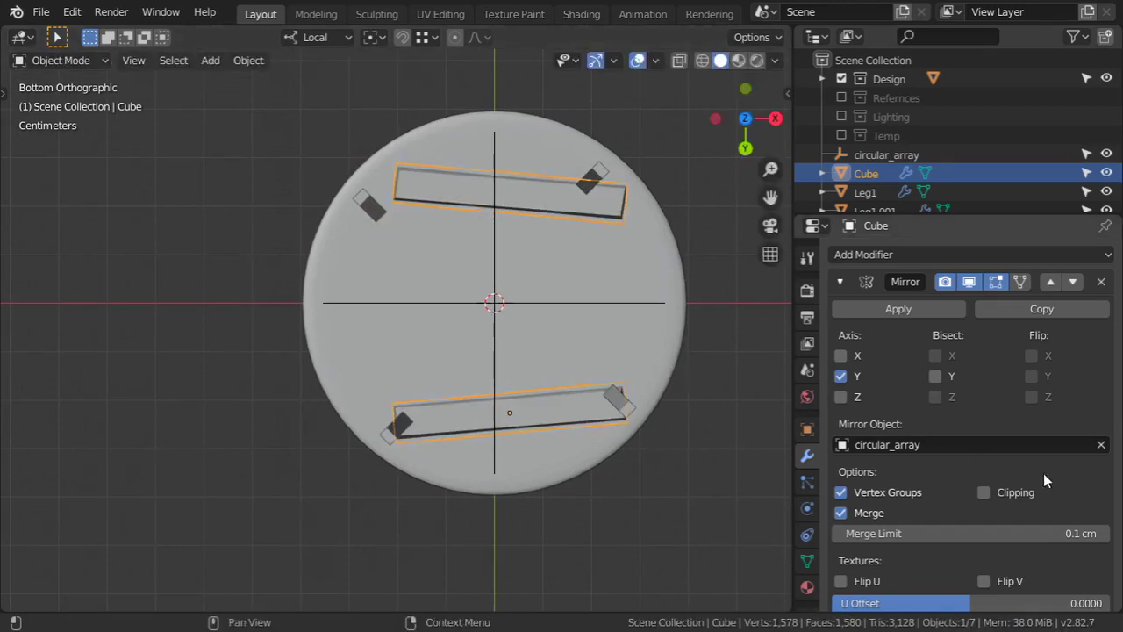
Step: Remove the Mirror modifier from the brace
{"action": "left_click", "coordinate": [1101, 282]}
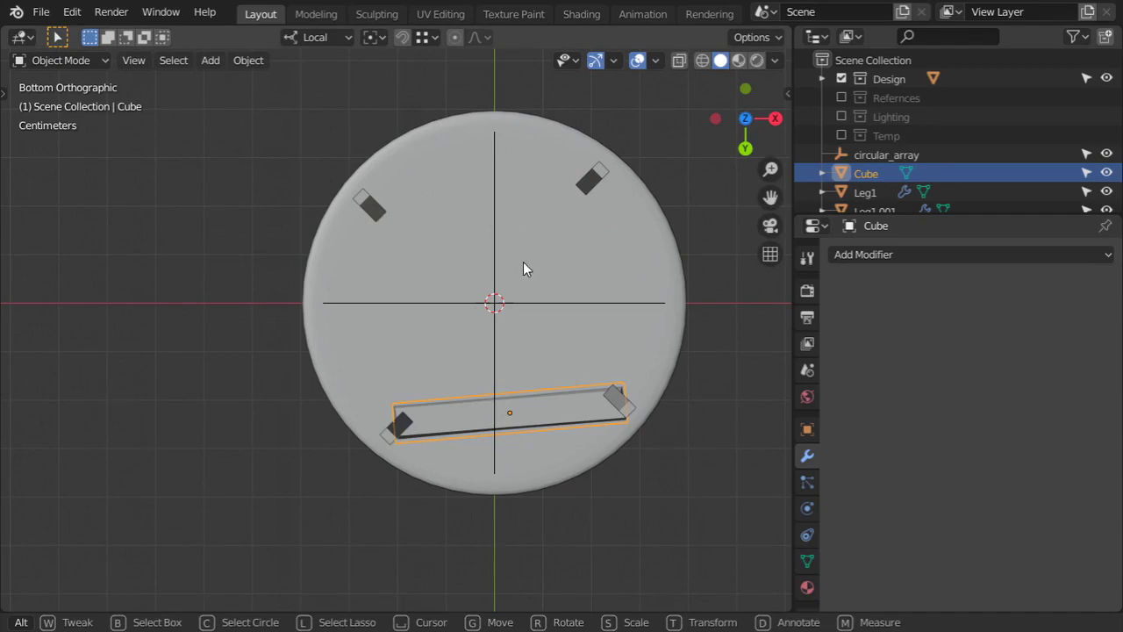
{"action": "scroll", "coordinate": [556, 353], "scroll_direction": "down", "scroll_amount": 3}
{"action": "scroll", "coordinate": [543, 381], "scroll_direction": "up", "scroll_amount": 3}
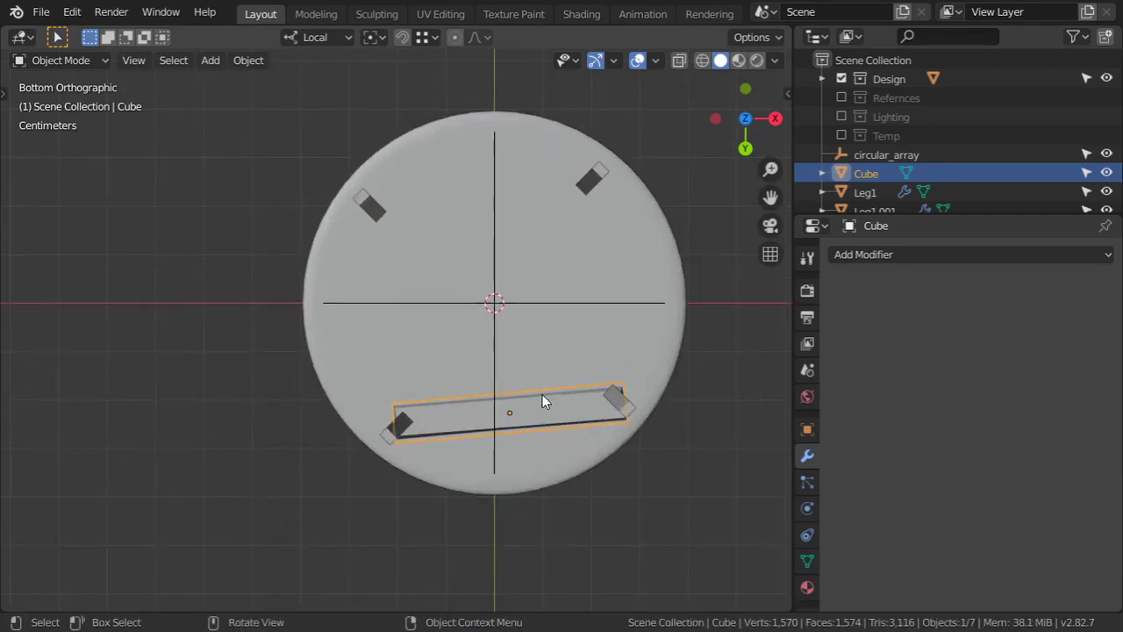
Step: Duplicate the brace and position the copy between the opposite pair of legs in the bottom view
{"action": "left_click", "coordinate": [540, 395]}
{"action": "left_click", "coordinate": [544, 401]}
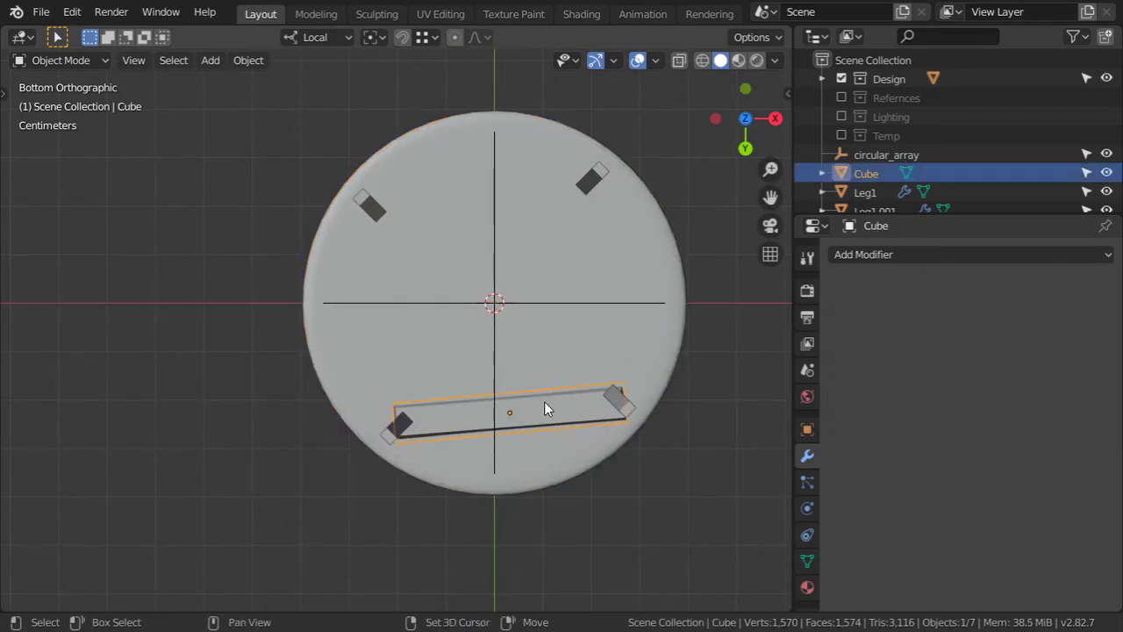
{"action": "key", "text": "shift+d"}
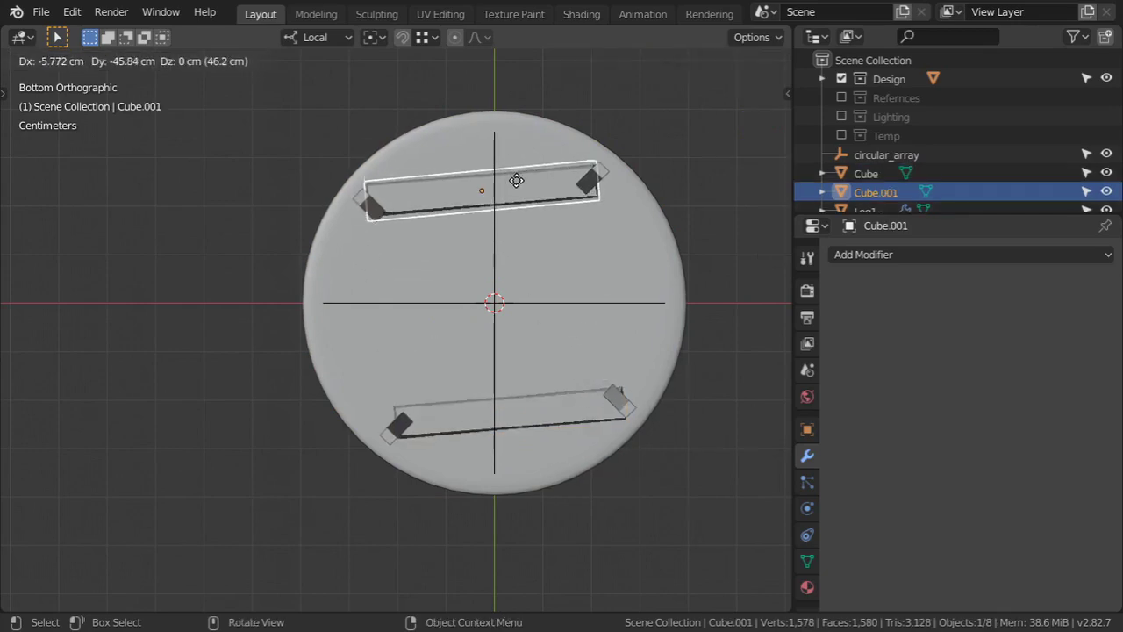
{"action": "left_click", "coordinate": [514, 185]}
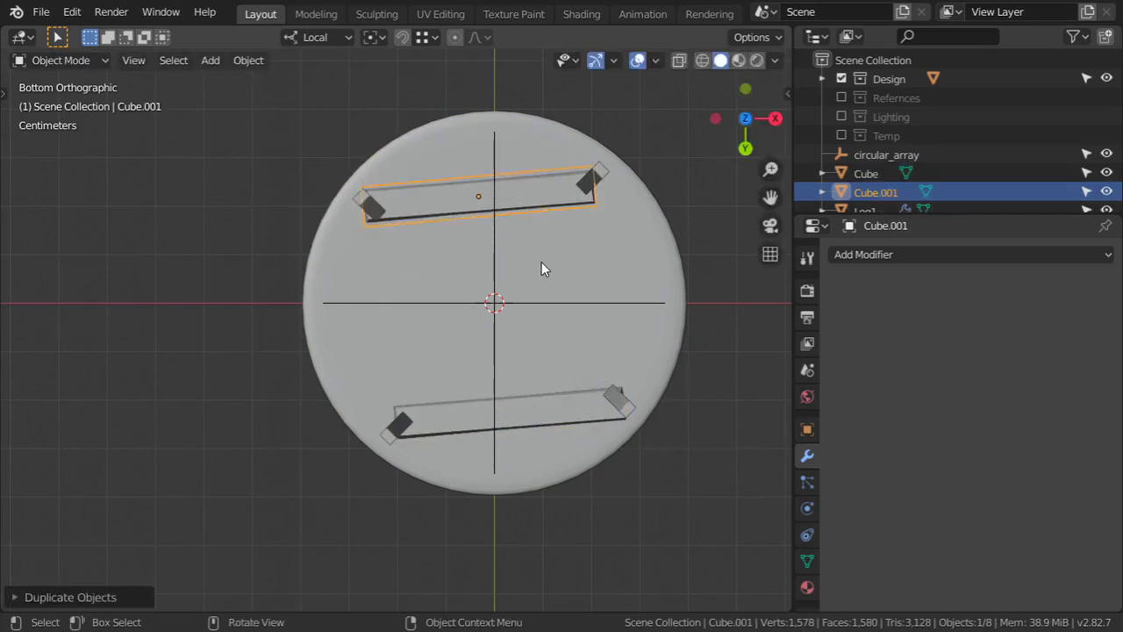
{"action": "key", "text": "g"}
{"action": "left_click", "coordinate": [544, 261]}
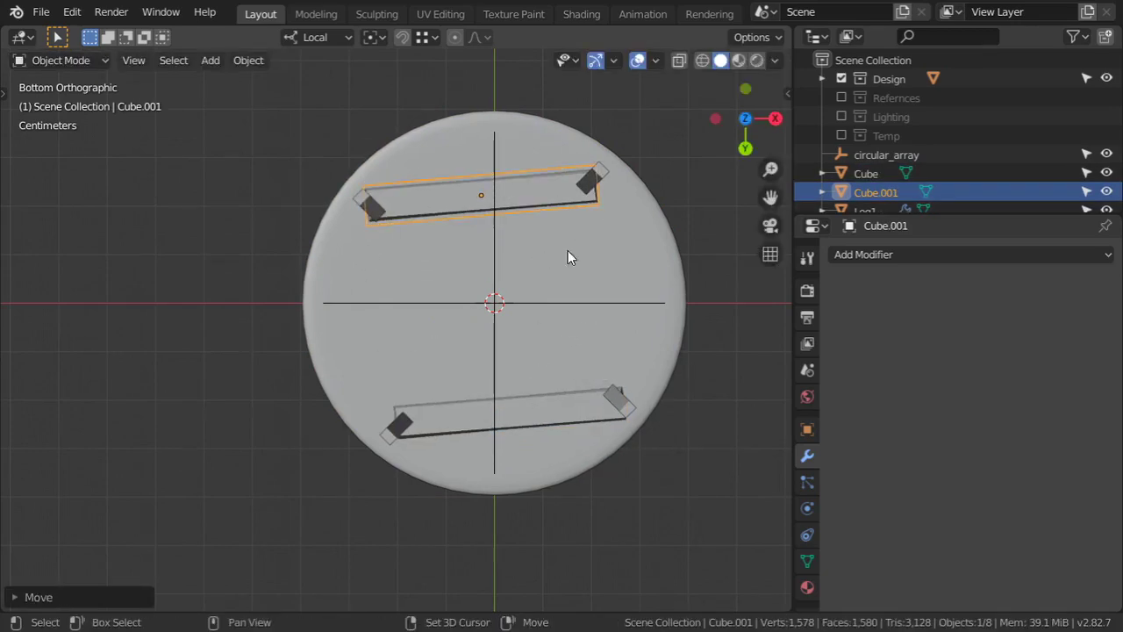
Step: Duplicate both braces in place and rotate the copies 90° about Z so they span the two remaining gaps between legs
{"action": "left_click", "coordinate": [558, 406], "text": "shift"}
{"action": "key", "text": "shift+d"}
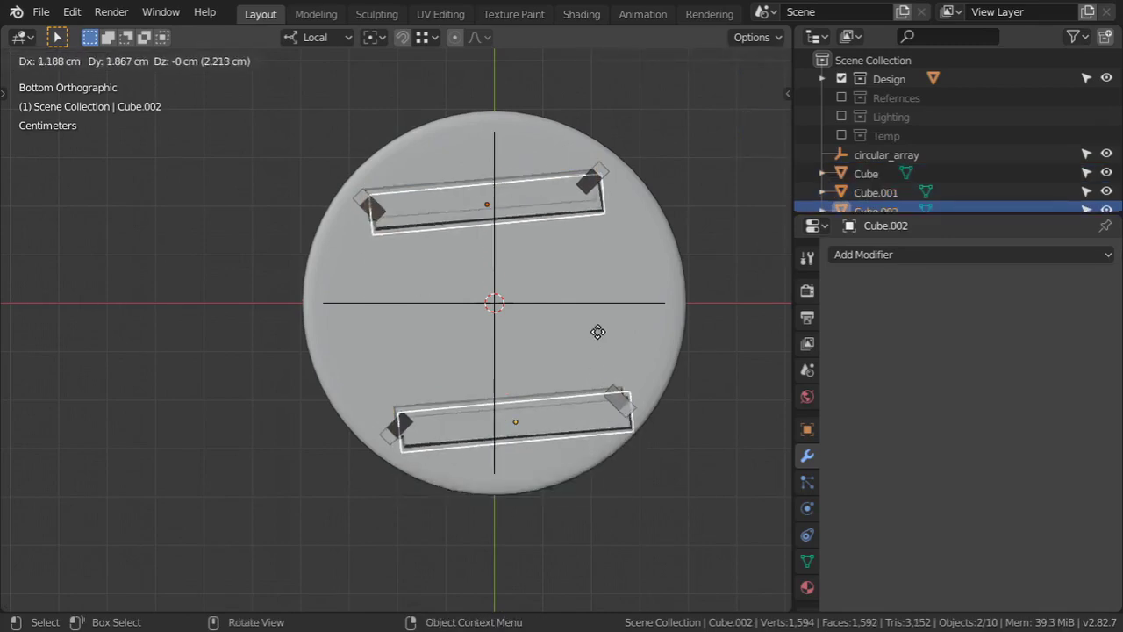
{"action": "right_click", "coordinate": [598, 332]}
{"action": "key", "text": "r"}
{"action": "key", "text": "z"}
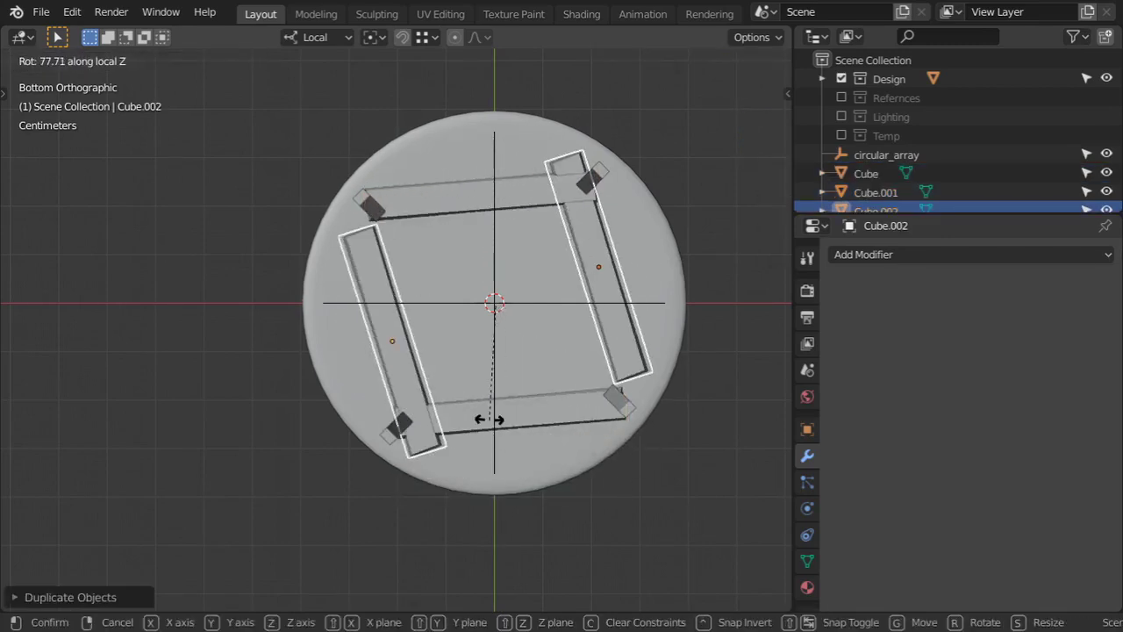
{"action": "type", "text": "90"}
{"action": "middle_click_drag", "start_coordinate": [510, 350], "coordinate": [586, 304]}
{"action": "key", "text": "alt+a"}
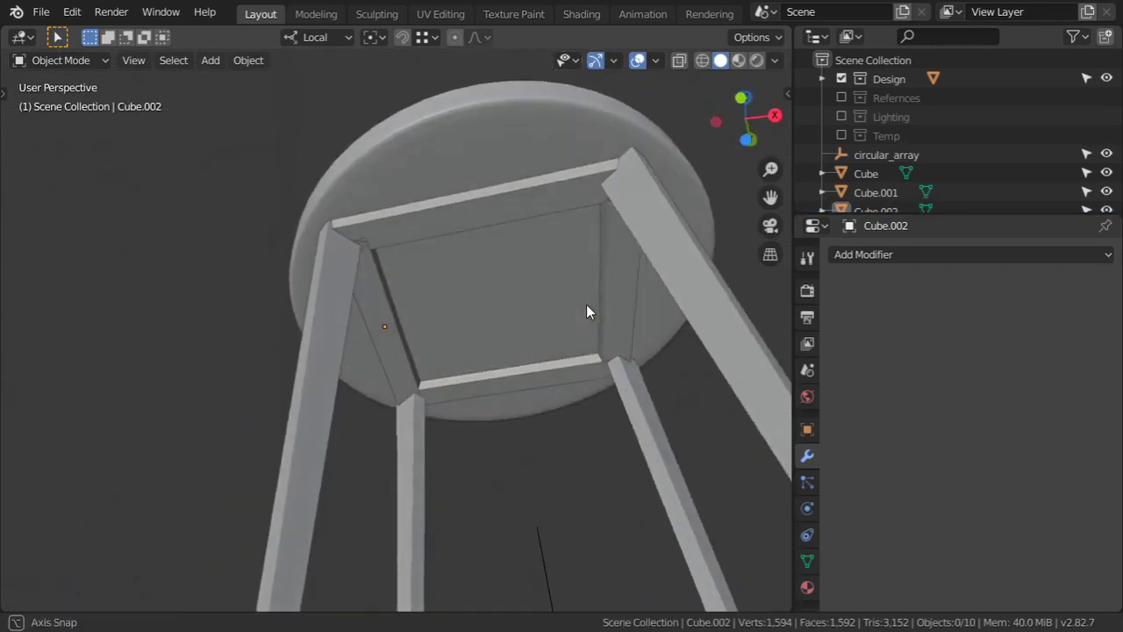
Step: Select all four braces and, in Edit Mode, move their bottom faces down about 4 cm along local Z in the front view
{"action": "left_click", "coordinate": [604, 291]}
{"action": "key", "text": "Tab"}
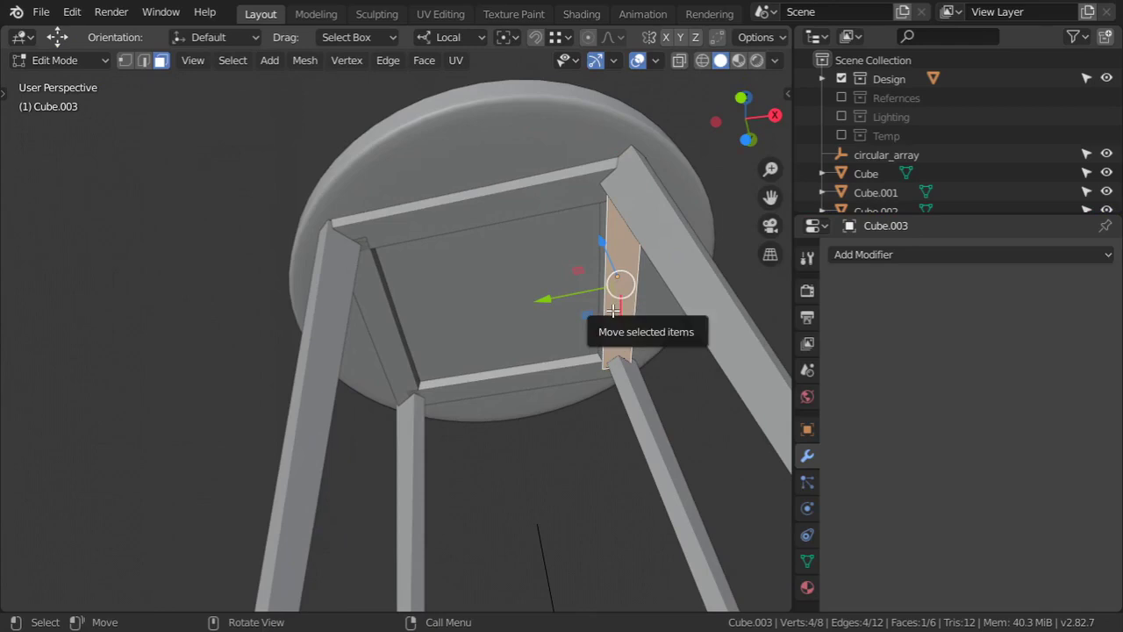
{"action": "key", "text": "Tab"}
{"action": "left_click", "coordinate": [527, 207], "text": "shift"}
{"action": "left_click", "coordinate": [408, 334], "text": "shift"}
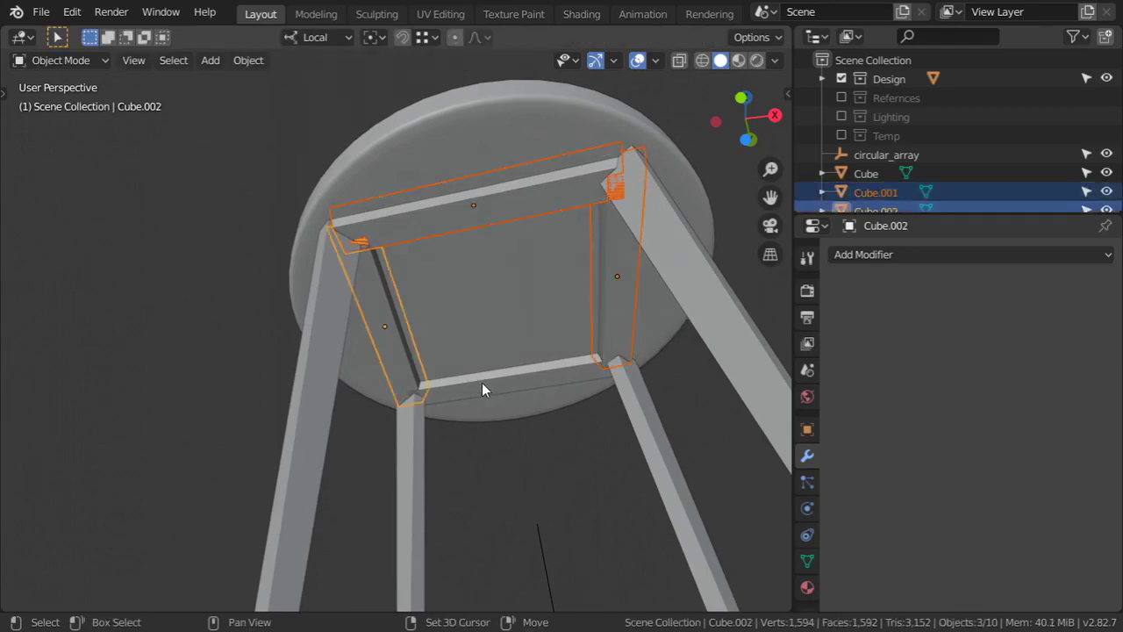
{"action": "left_click", "coordinate": [491, 386], "text": "shift"}
{"action": "key", "text": "Tab"}
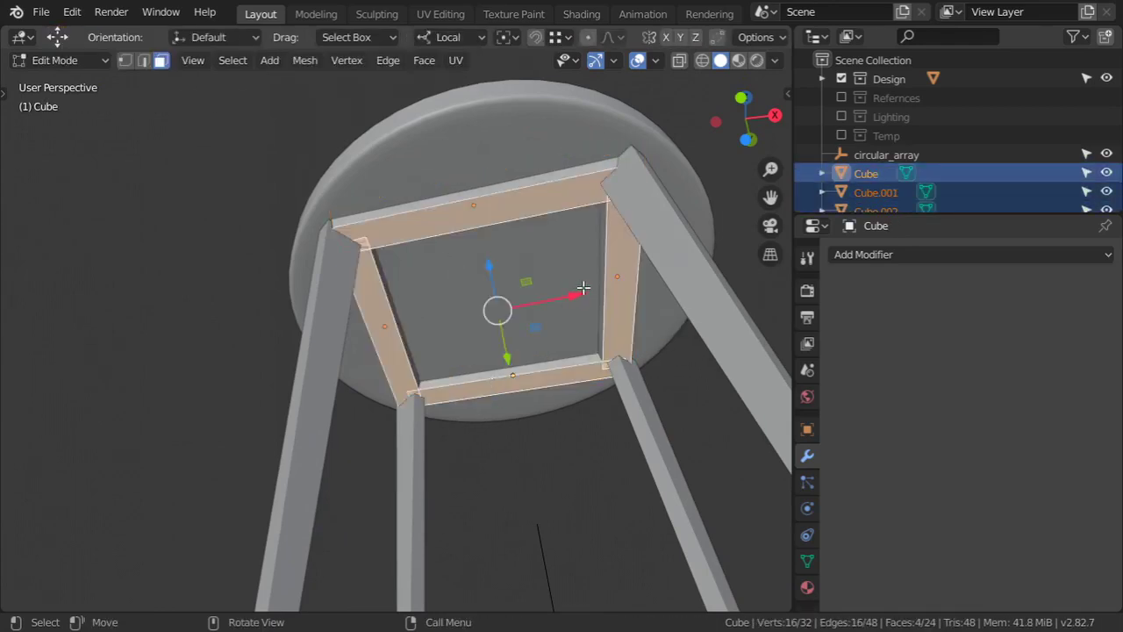
{"action": "key", "text": "KP_1"}
{"action": "key", "text": "g"}
{"action": "key", "text": "z"}
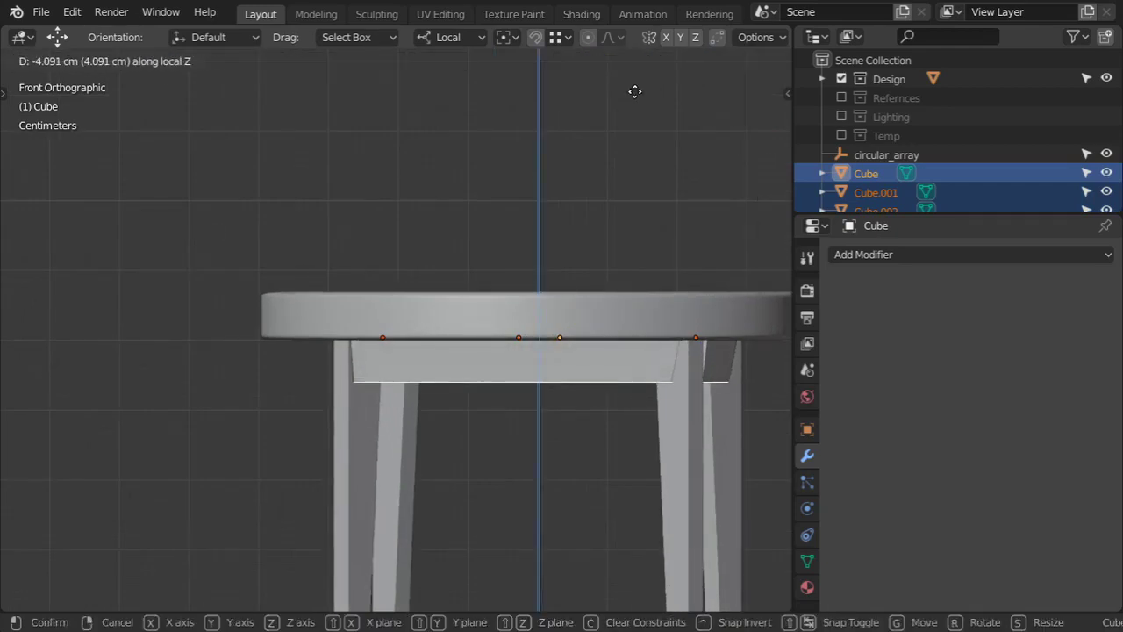
{"action": "left_click", "coordinate": [671, 255]}
{"action": "key", "text": "s"}
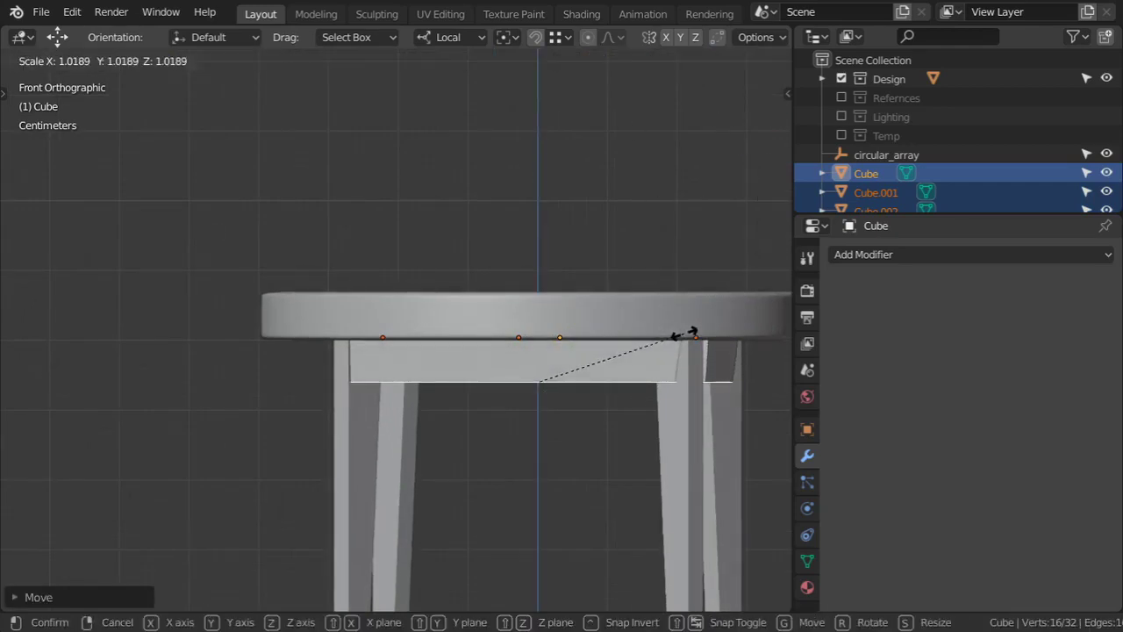
{"action": "key", "text": "Escape"}
{"action": "key", "text": "Tab"}
Step: Examine how the four braces fit between the legs from below, and view the whole stool from above
{"action": "scroll", "coordinate": [684, 321], "scroll_direction": "down", "scroll_amount": 3}
{"action": "middle_click_drag", "start_coordinate": [684, 321], "coordinate": [639, 176]}
{"action": "key", "text": "alt+a"}
{"action": "mouse_move", "coordinate": [614, 225]}
{"action": "middle_mouse_down"}
{"action": "mouse_move", "coordinate": [585, 222]}
{"action": "mouse_move", "coordinate": [551, 312]}
{"action": "mouse_move", "coordinate": [582, 291]}
{"action": "mouse_move", "coordinate": [609, 197]}
{"action": "mouse_move", "coordinate": [602, 238]}
{"action": "mouse_move", "coordinate": [599, 229]}
{"action": "middle_mouse_up"}
{"action": "left_click", "coordinate": [573, 241]}
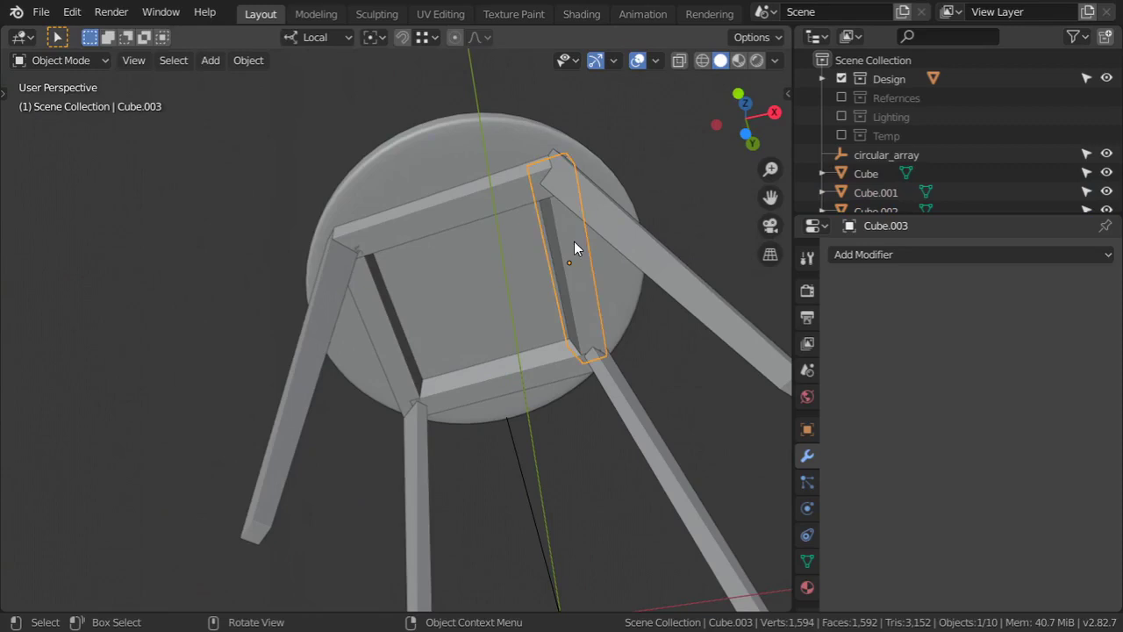
{"action": "key", "text": "Tab"}
{"action": "key", "text": "Tab"}
{"action": "scroll", "coordinate": [548, 244], "scroll_direction": "down", "scroll_amount": 3}
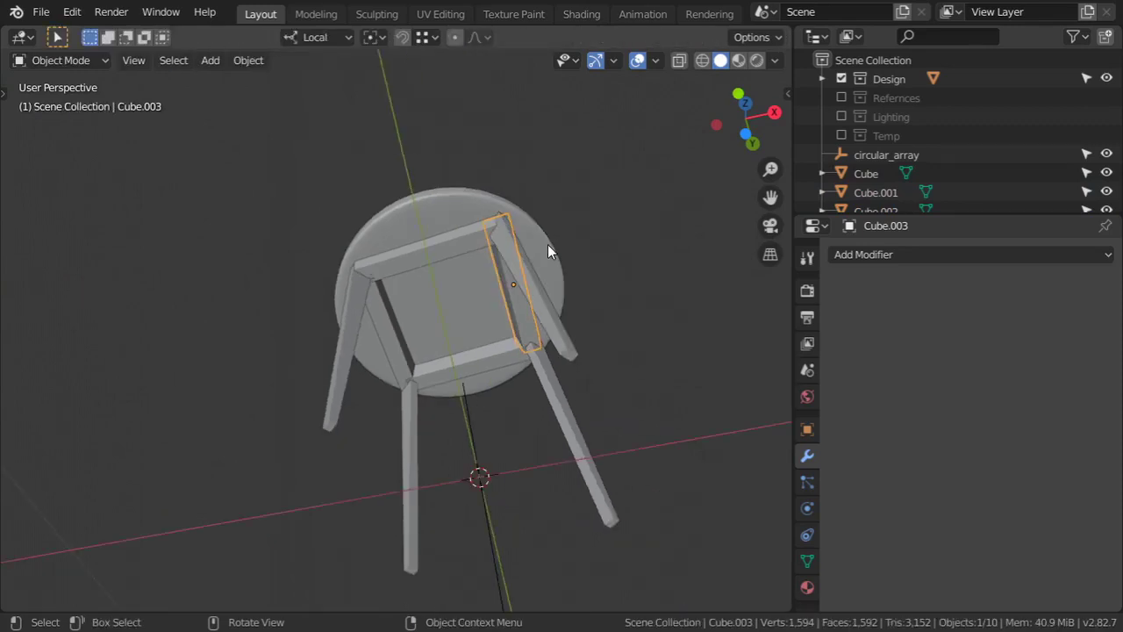
{"action": "middle_click_drag", "start_coordinate": [547, 244], "coordinate": [531, 329]}
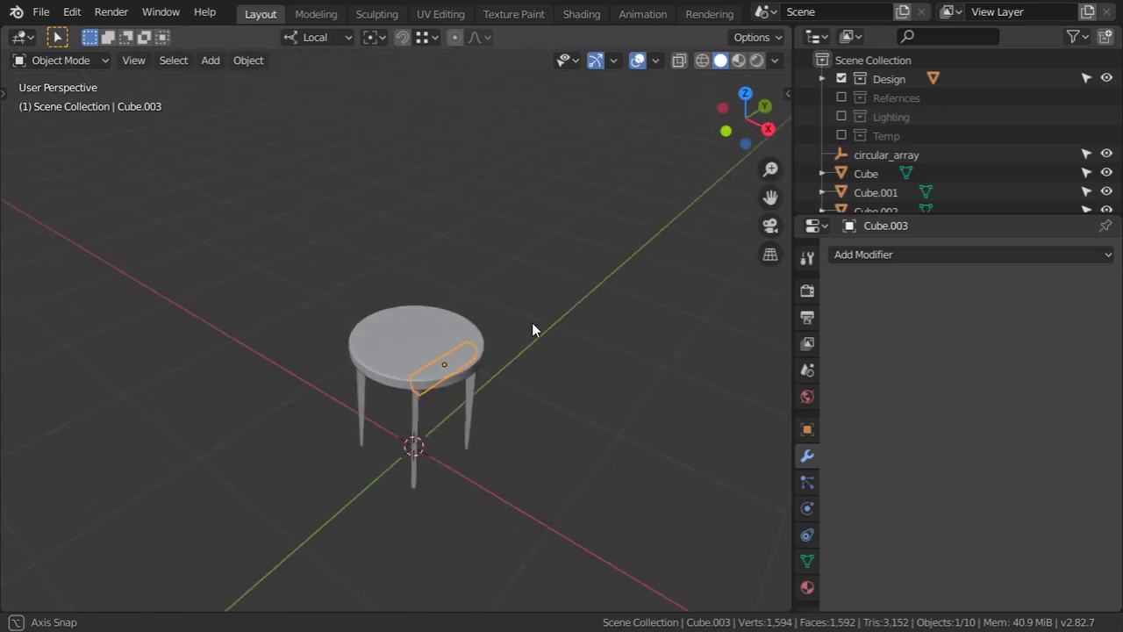
{"action": "middle_click_drag", "start_coordinate": [531, 323], "coordinate": [531, 323]}
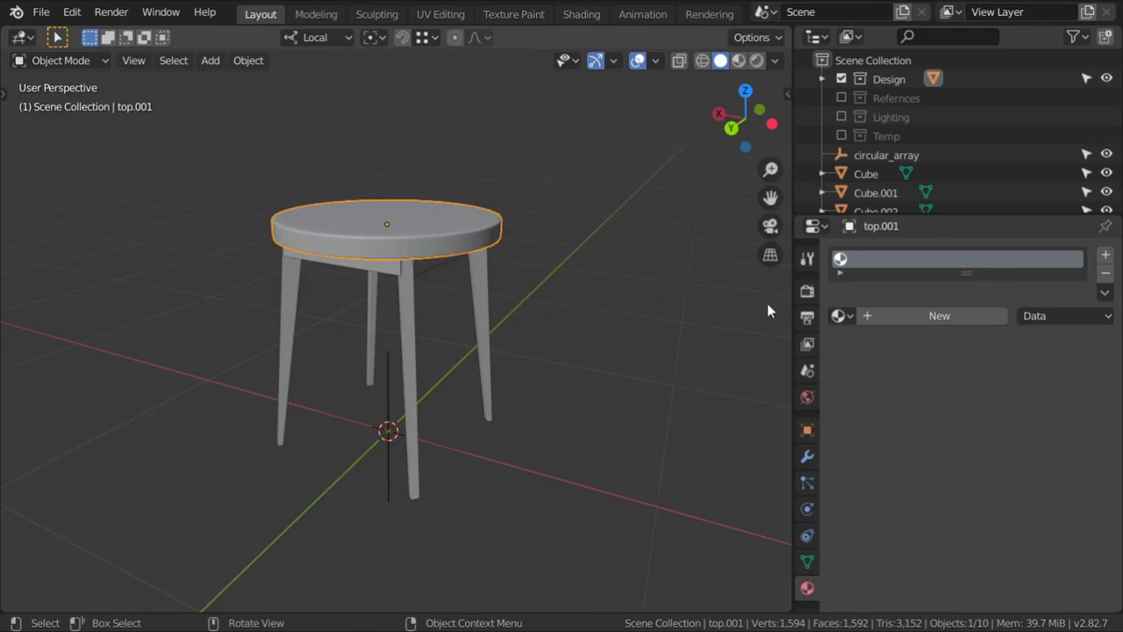
Step: Create a new material for the seat and name it Wood
{"action": "left_click", "coordinate": [879, 315]}
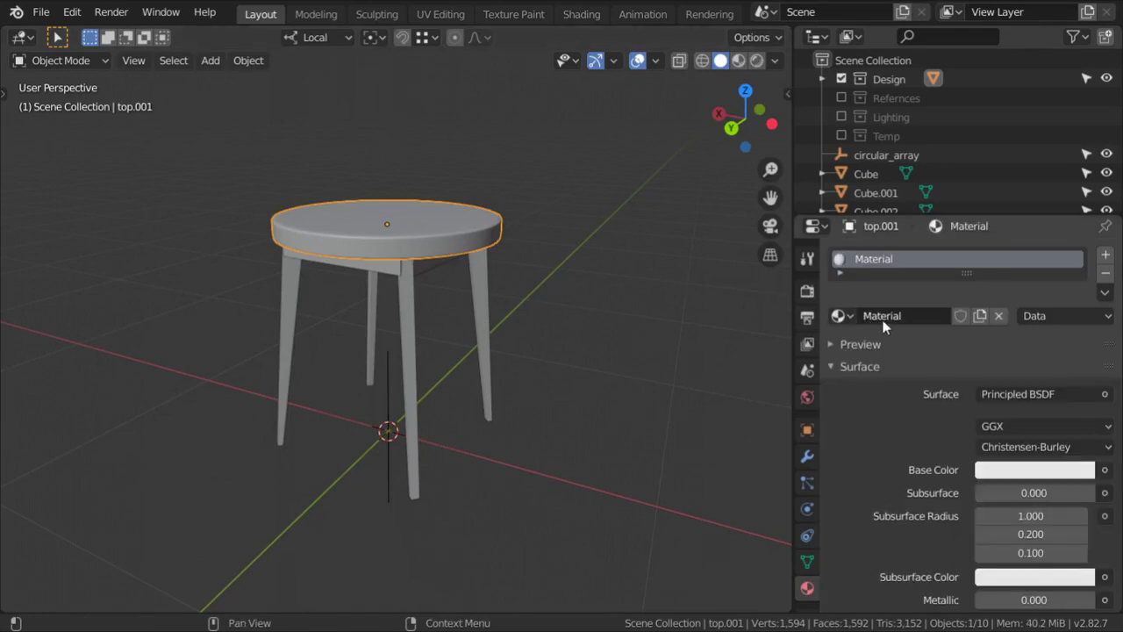
{"action": "left_click", "coordinate": [892, 314]}
{"action": "type", "text": "Wood"}
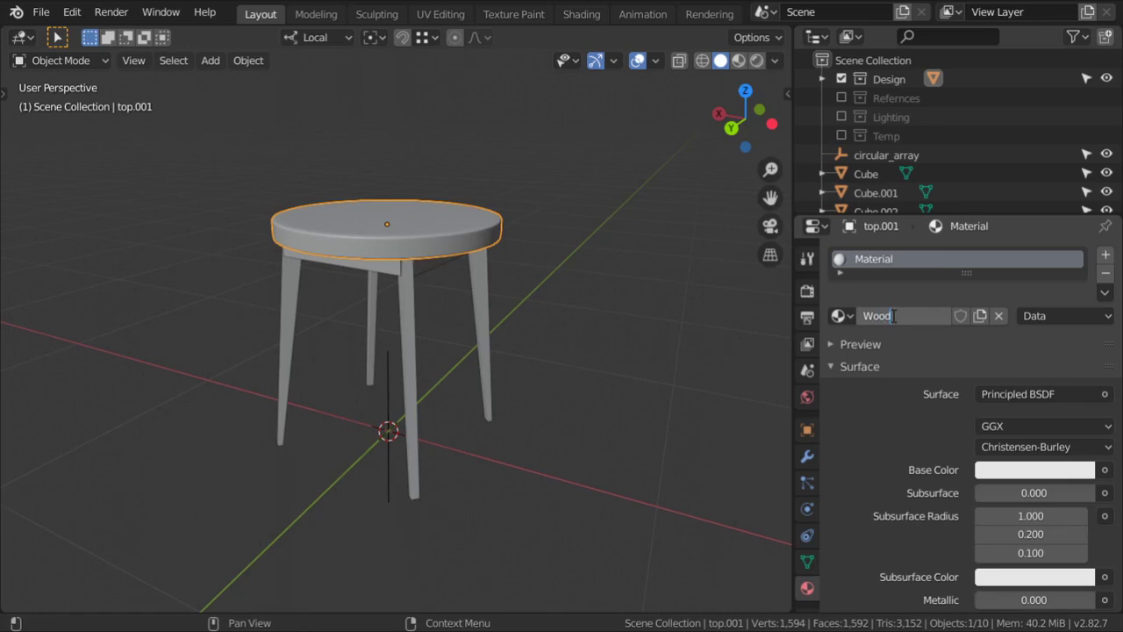
{"action": "key", "text": "Return"}
Step: Use an Image Texture for the Wood material's Base Color and load appletree.jpg from the textures folder
{"action": "scroll", "coordinate": [1044, 421], "scroll_direction": "down", "scroll_amount": 3}
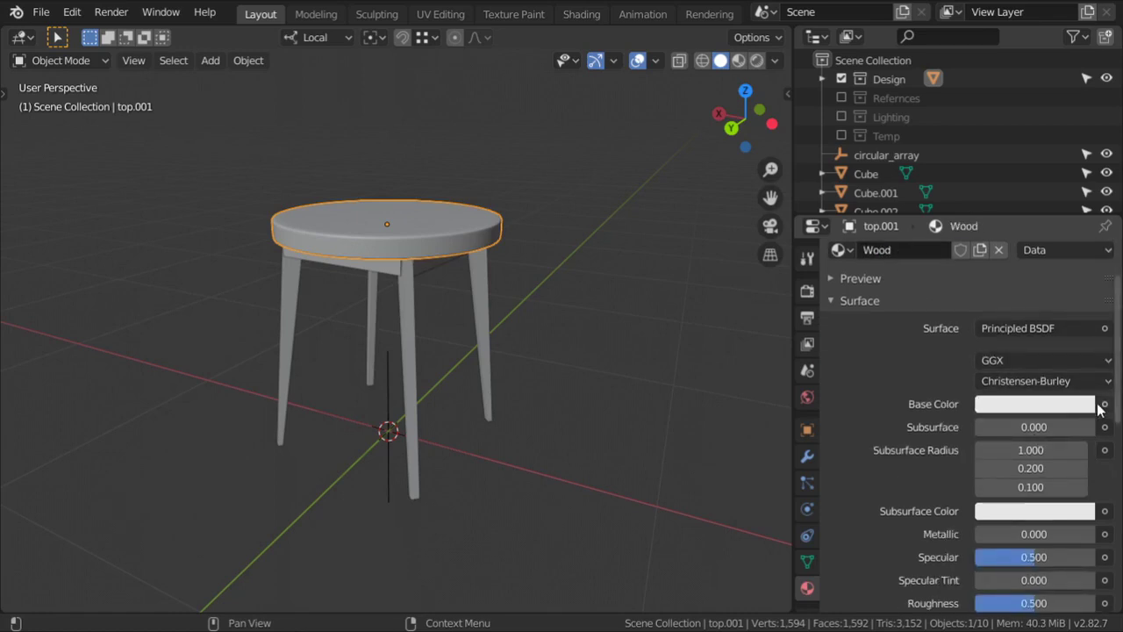
{"action": "left_click", "coordinate": [1104, 404]}
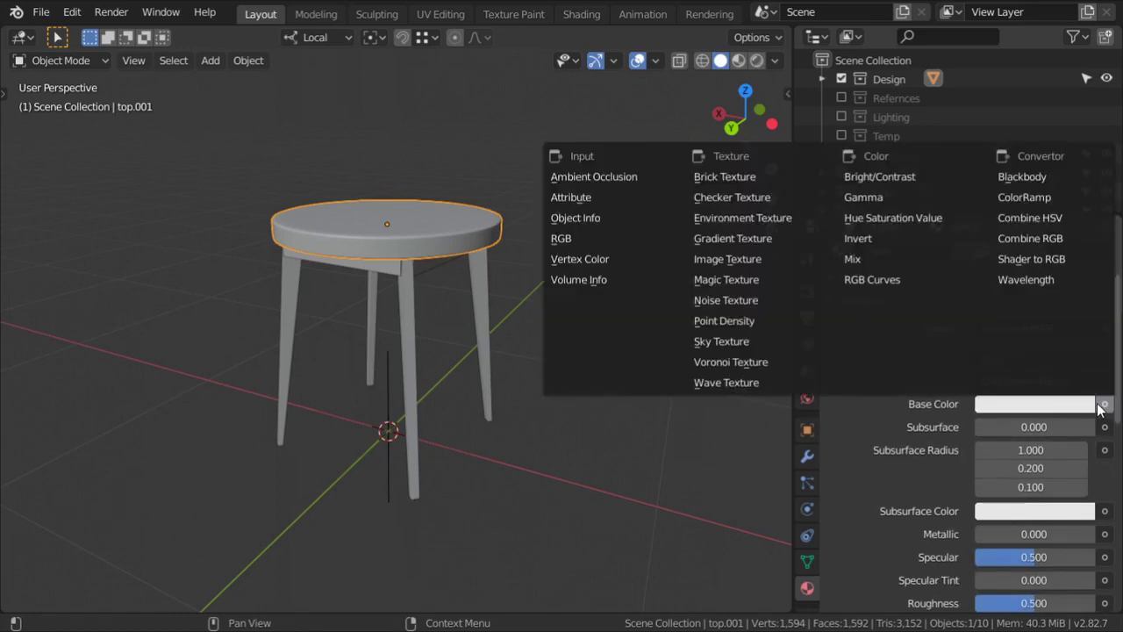
{"action": "left_click", "coordinate": [745, 259]}
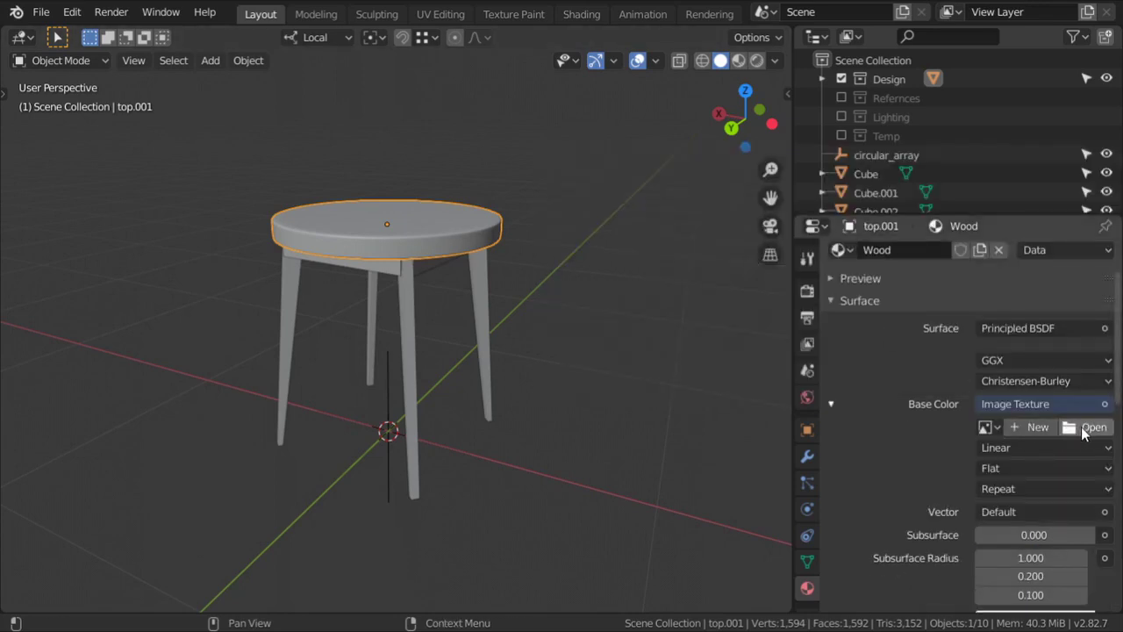
{"action": "left_click", "coordinate": [1084, 429]}
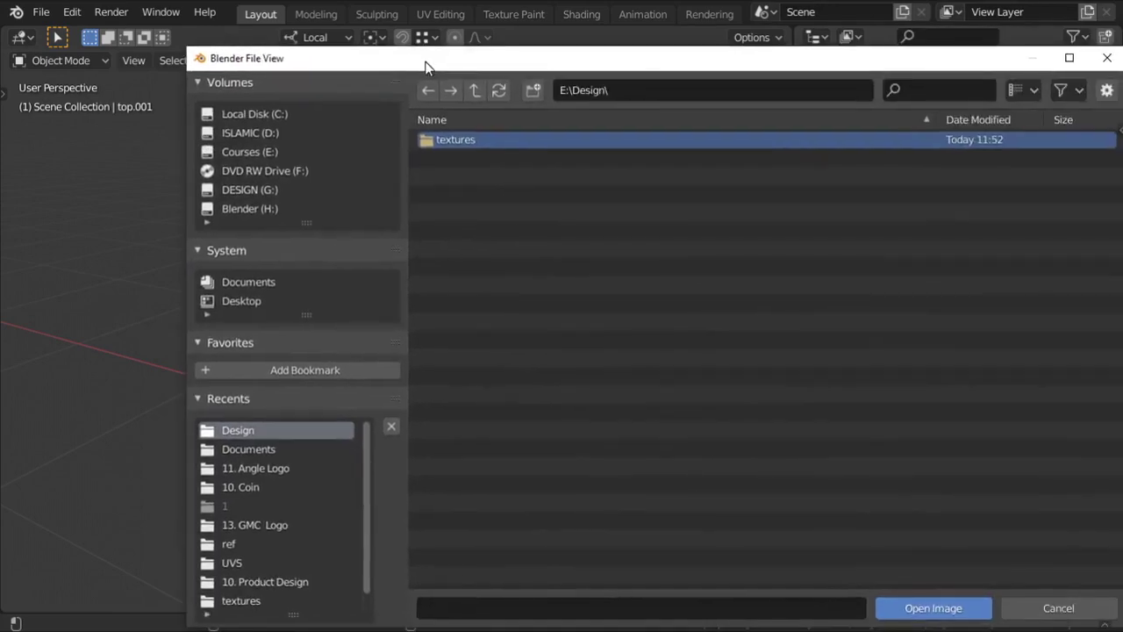
{"action": "double_click", "coordinate": [464, 142]}
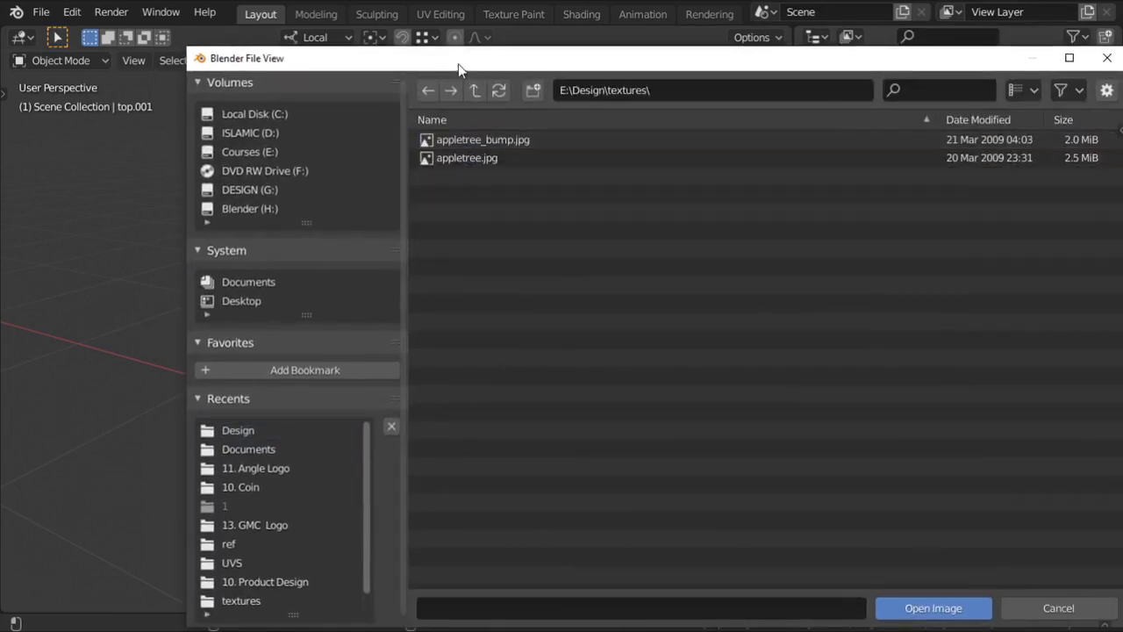
{"action": "left_click_drag", "start_coordinate": [465, 58], "coordinate": [328, 12]}
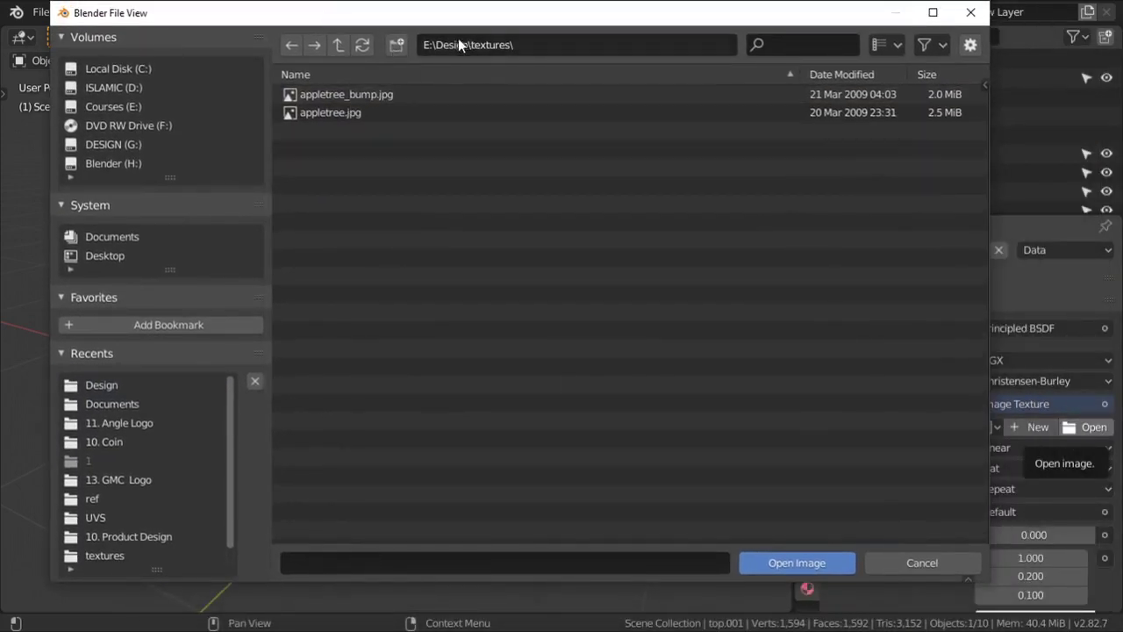
{"action": "left_click", "coordinate": [361, 117]}
{"action": "left_click", "coordinate": [763, 561]}
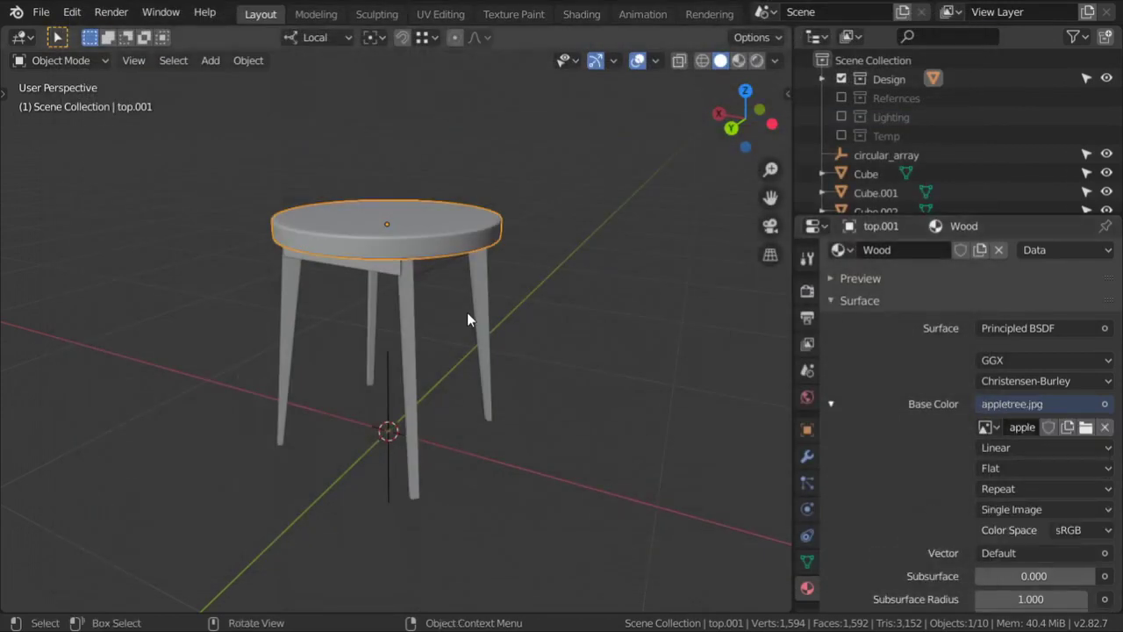
Step: Switch the 3D viewport to the Shader Editor and show the seat's object material nodes instead of the World nodes
{"action": "left_click", "coordinate": [38, 59]}
{"action": "left_click", "coordinate": [21, 37]}
{"action": "left_click", "coordinate": [65, 171]}
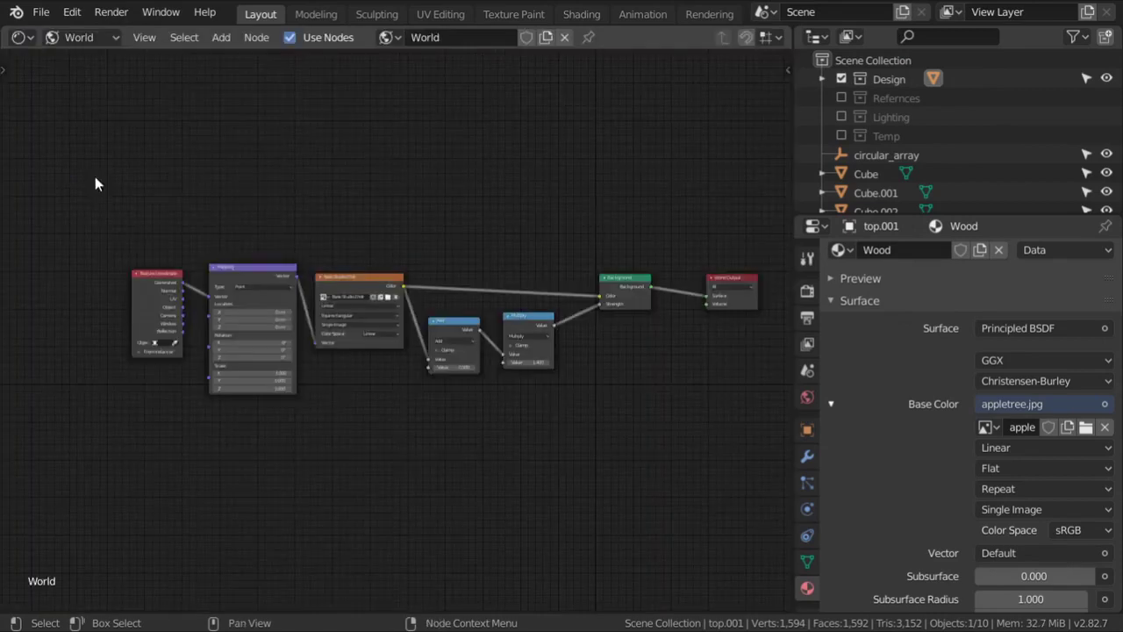
{"action": "scroll", "coordinate": [332, 309], "scroll_direction": "down", "scroll_amount": 1}
{"action": "scroll", "coordinate": [333, 307], "scroll_direction": "up", "scroll_amount": 3}
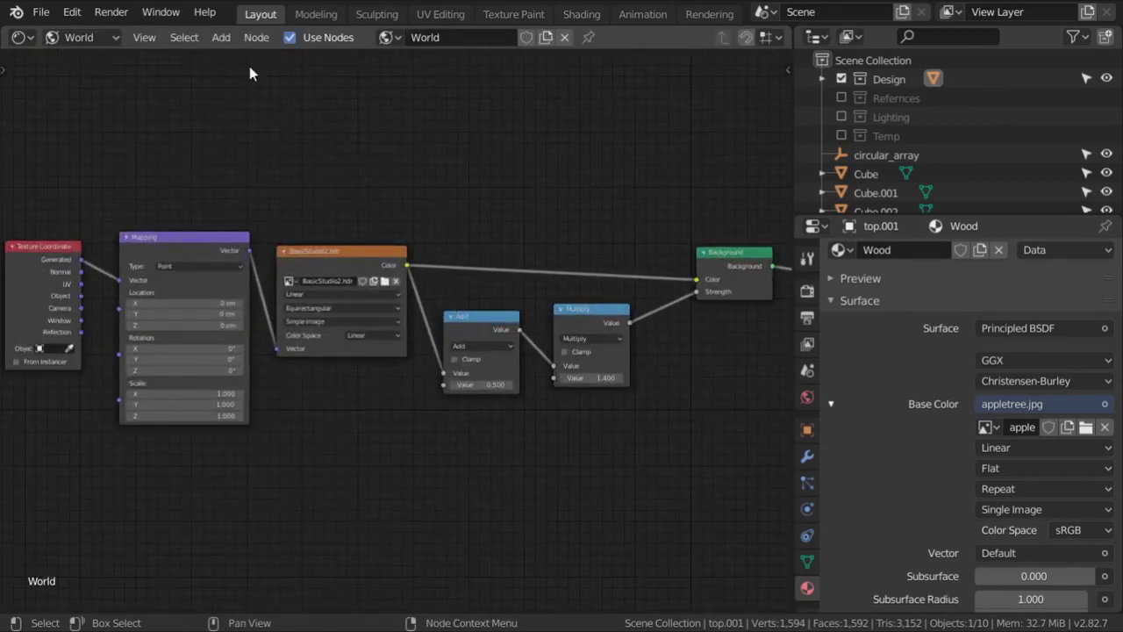
{"action": "left_click", "coordinate": [110, 43]}
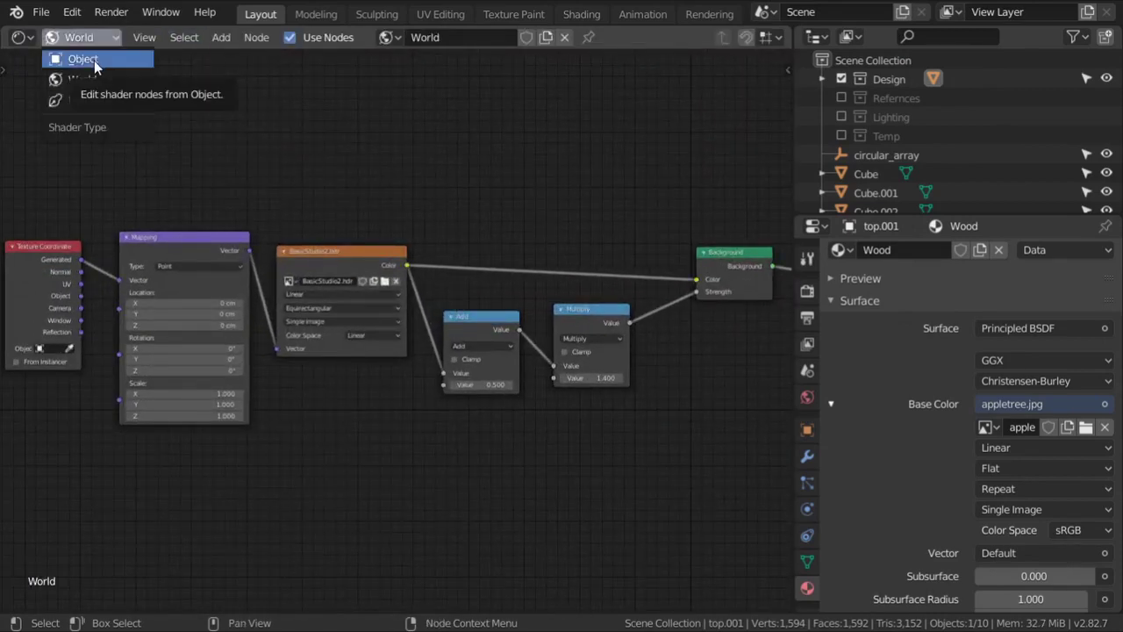
{"action": "left_click", "coordinate": [94, 60]}
Step: Move the appletree.jpg image node away from the Principled BSDF node to make room between them
{"action": "scroll", "coordinate": [391, 248], "scroll_direction": "down", "scroll_amount": 3}
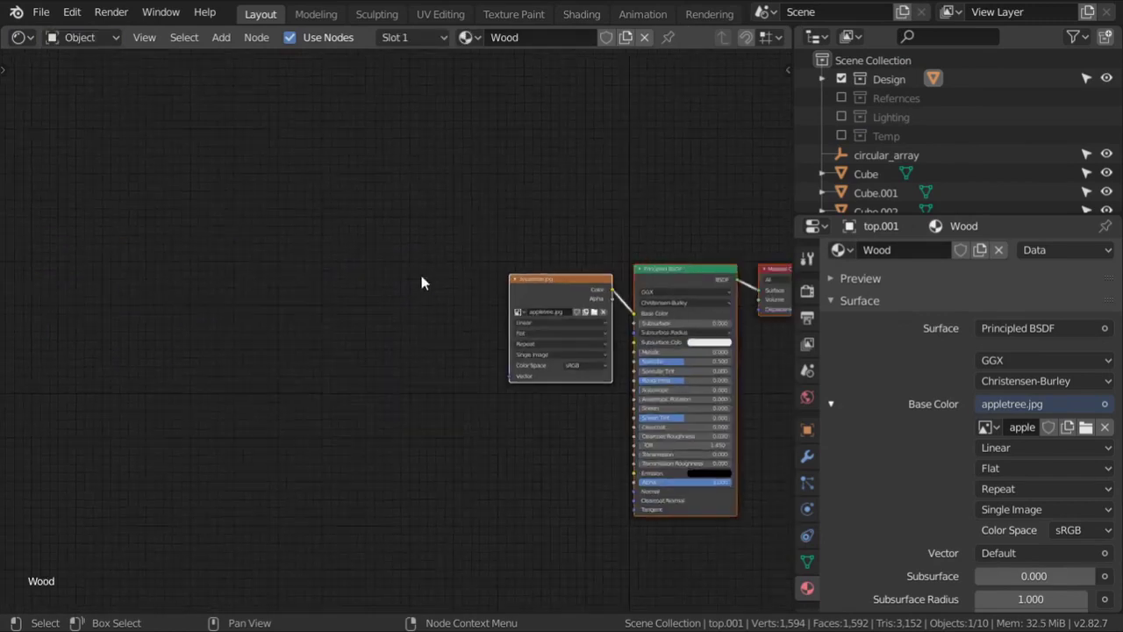
{"action": "left_click_drag", "start_coordinate": [471, 207], "coordinate": [367, 179]}
{"action": "left_click_drag", "start_coordinate": [477, 212], "coordinate": [292, 165]}
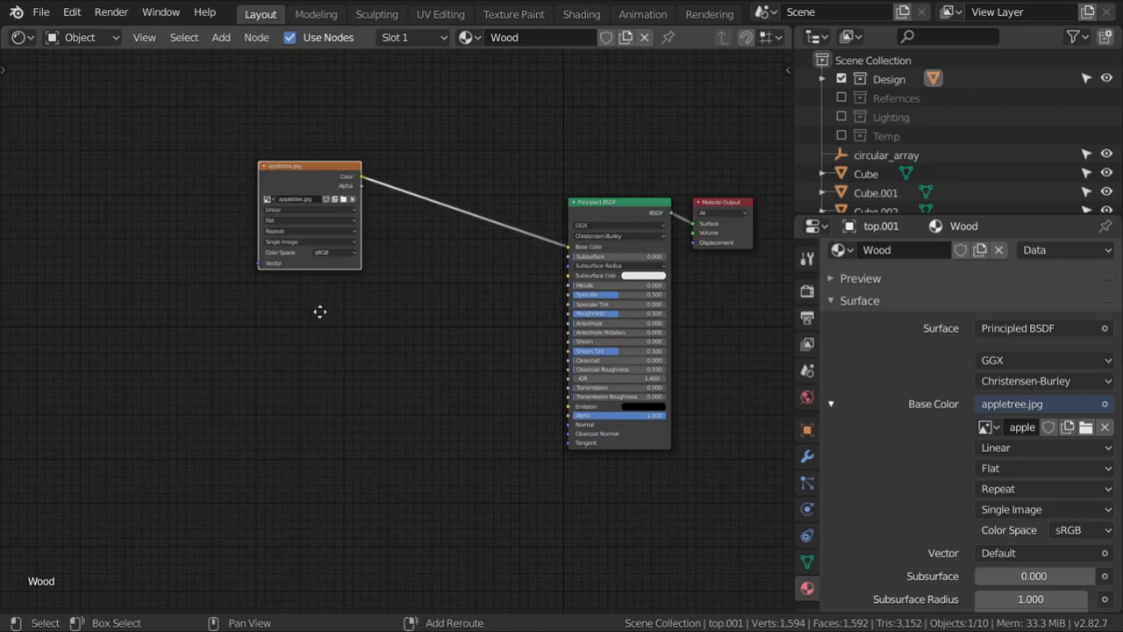
{"action": "key", "text": "shift+d"}
{"action": "left_click", "coordinate": [328, 471]}
{"action": "scroll", "coordinate": [386, 406], "scroll_direction": "up", "scroll_amount": 2}
{"action": "left_click_drag", "start_coordinate": [333, 336], "coordinate": [310, 339]}
{"action": "key", "text": "x"}
Step: Add a Bump node and connect its Normal output to the Normal input of the Principled BSDF
{"action": "key", "text": "shift+a"}
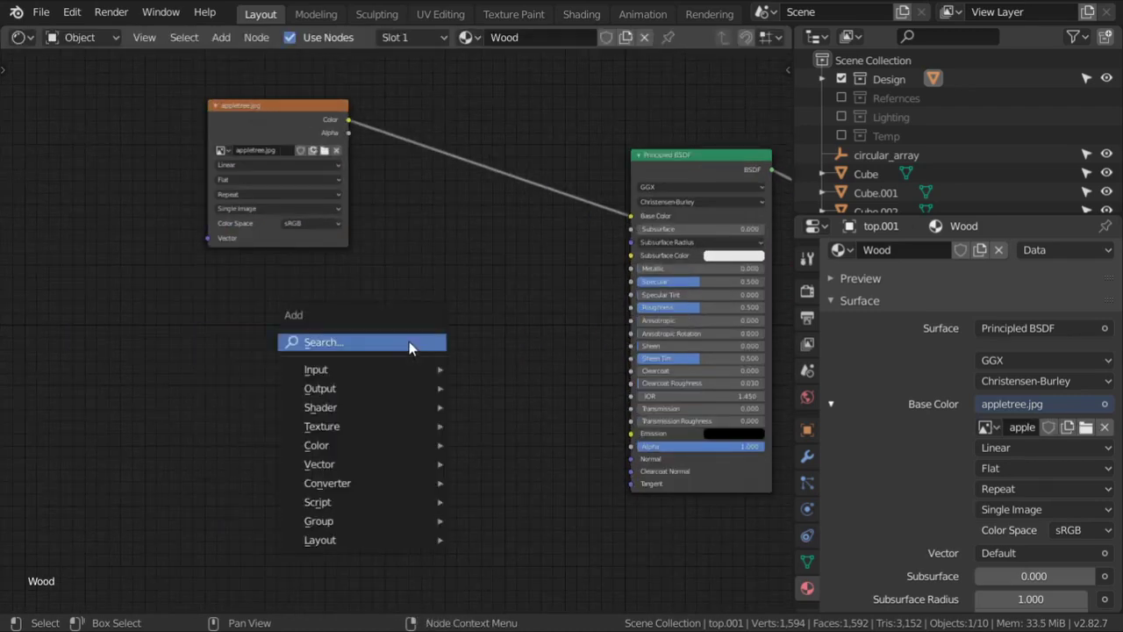
{"action": "left_click", "coordinate": [409, 342]}
{"action": "type", "text": "bump"}
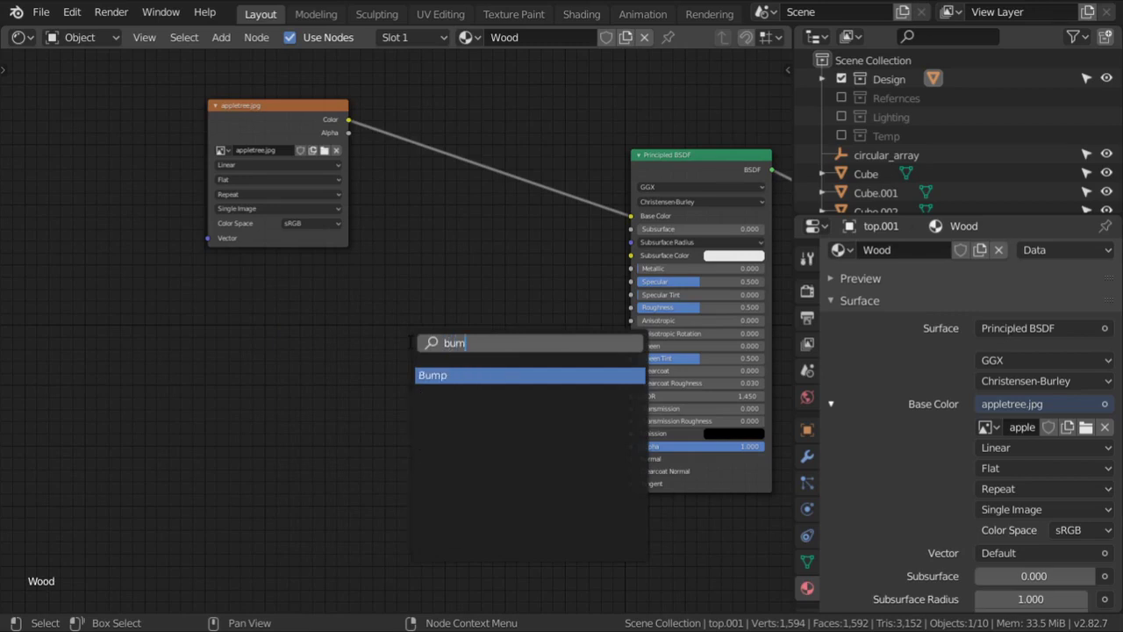
{"action": "left_click", "coordinate": [456, 375]}
{"action": "left_click", "coordinate": [539, 400]}
{"action": "left_click_drag", "start_coordinate": [537, 377], "coordinate": [630, 458]}
{"action": "scroll", "coordinate": [516, 384], "scroll_direction": "up", "scroll_amount": 1}
{"action": "left_click_drag", "start_coordinate": [516, 384], "coordinate": [539, 394]}
Step: Duplicate the appletree.jpg image node, place the copy beside the Bump node and connect its Color output to the Bump Height input
{"action": "left_click", "coordinate": [275, 98]}
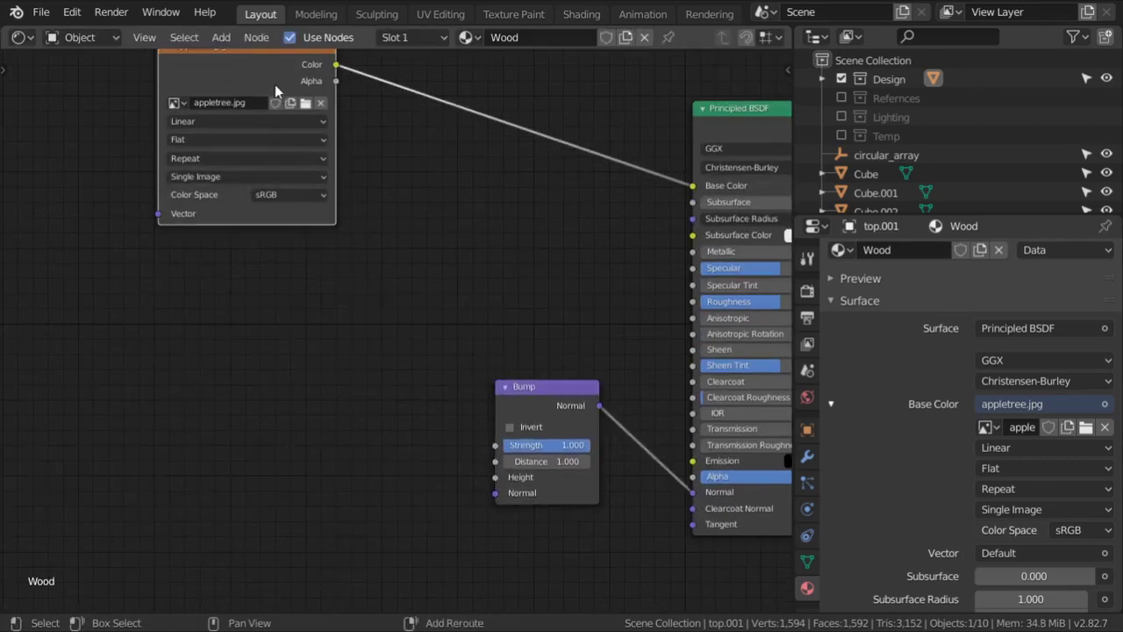
{"action": "key", "text": "shift+d"}
{"action": "left_click", "coordinate": [332, 453]}
{"action": "left_click_drag", "start_coordinate": [392, 415], "coordinate": [496, 476]}
Step: Add Texture Coordinate and Mapping nodes to the copied image, link the Mapping Vector to the original image too, and reposition that image node
{"action": "scroll", "coordinate": [398, 339], "scroll_direction": "down", "scroll_amount": 1}
{"action": "middle_click_drag", "start_coordinate": [398, 338], "coordinate": [495, 275]}
{"action": "key", "text": "ctrl+t"}
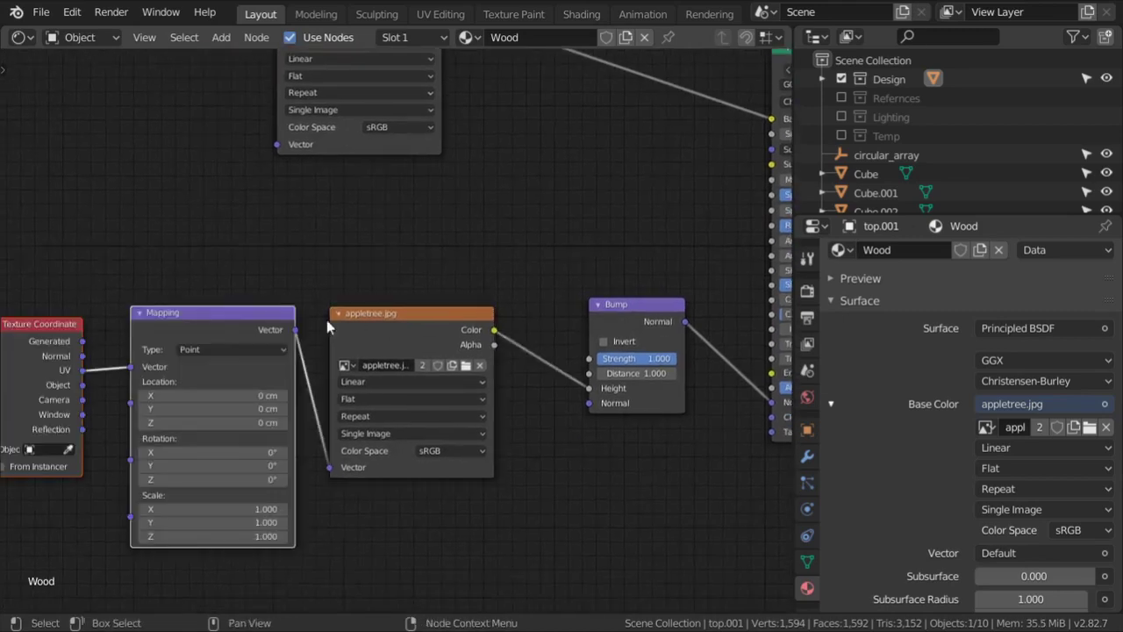
{"action": "left_click_drag", "start_coordinate": [295, 331], "coordinate": [277, 144]}
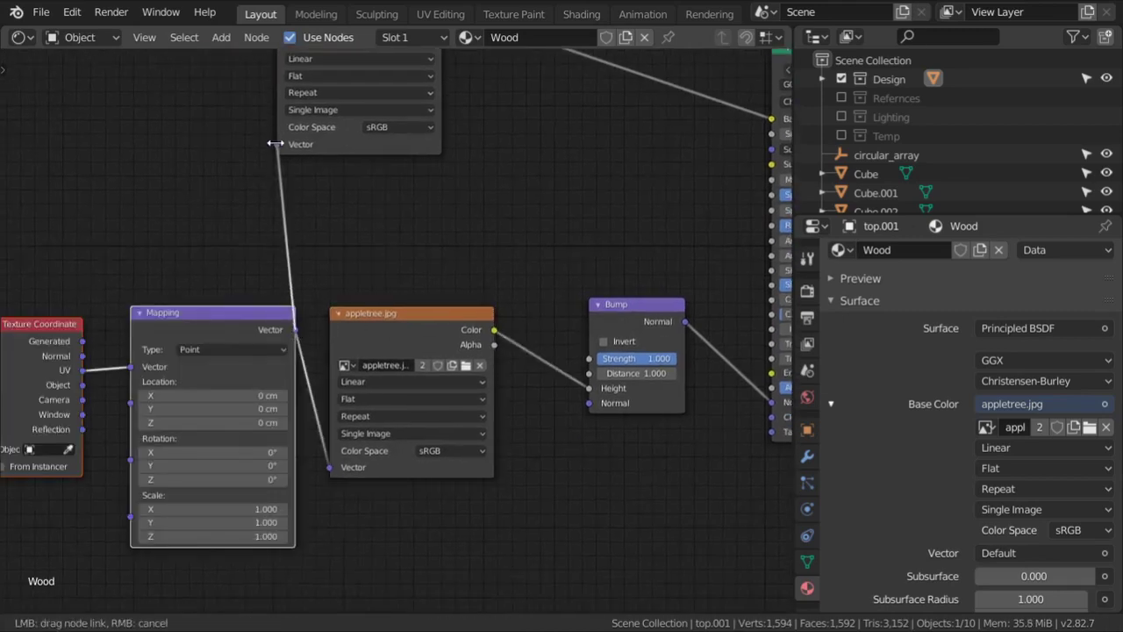
{"action": "scroll", "coordinate": [298, 206], "scroll_direction": "down", "scroll_amount": 3}
{"action": "left_click_drag", "start_coordinate": [405, 261], "coordinate": [414, 286]}
{"action": "scroll", "coordinate": [414, 287], "scroll_direction": "up", "scroll_amount": 3}
{"action": "scroll", "coordinate": [462, 304], "scroll_direction": "down", "scroll_amount": 5}
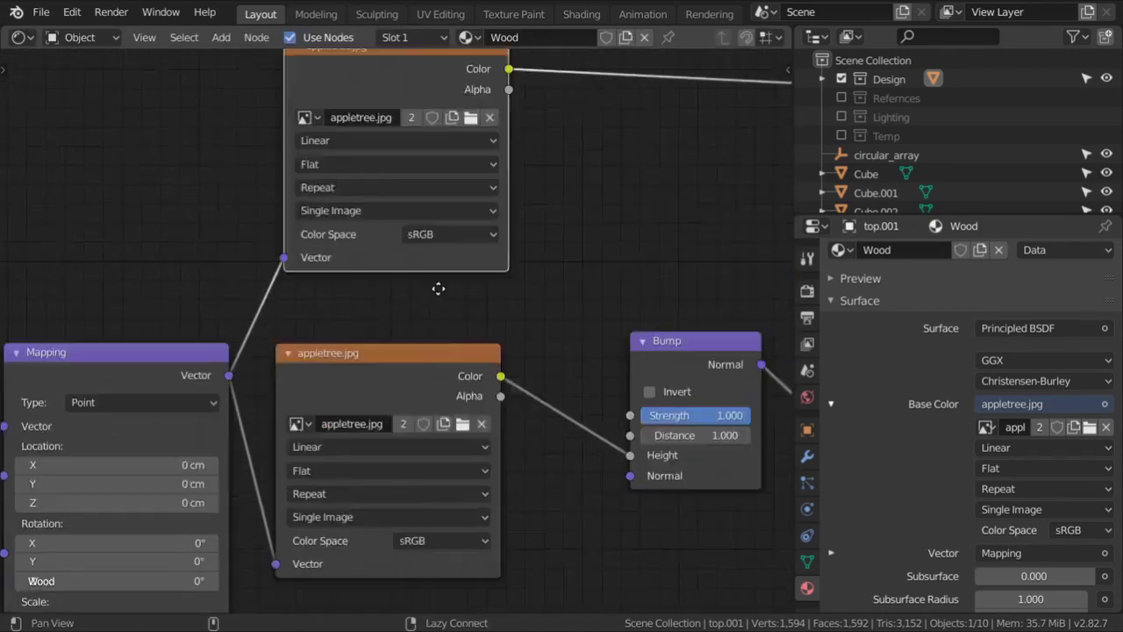
Step: Set the color space of the image node feeding the Bump node to Non-Color
{"action": "left_click", "coordinate": [446, 431]}
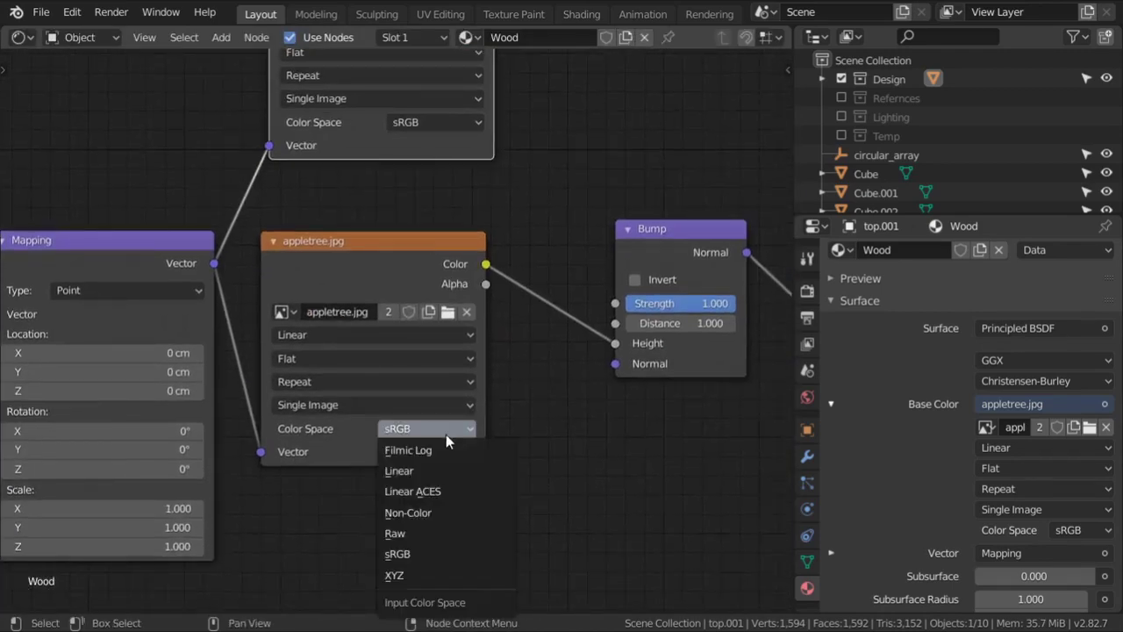
{"action": "left_click", "coordinate": [436, 507]}
{"action": "middle_click_drag", "start_coordinate": [366, 350], "coordinate": [493, 337]}
{"action": "scroll", "coordinate": [502, 340], "scroll_direction": "down", "scroll_amount": 3}
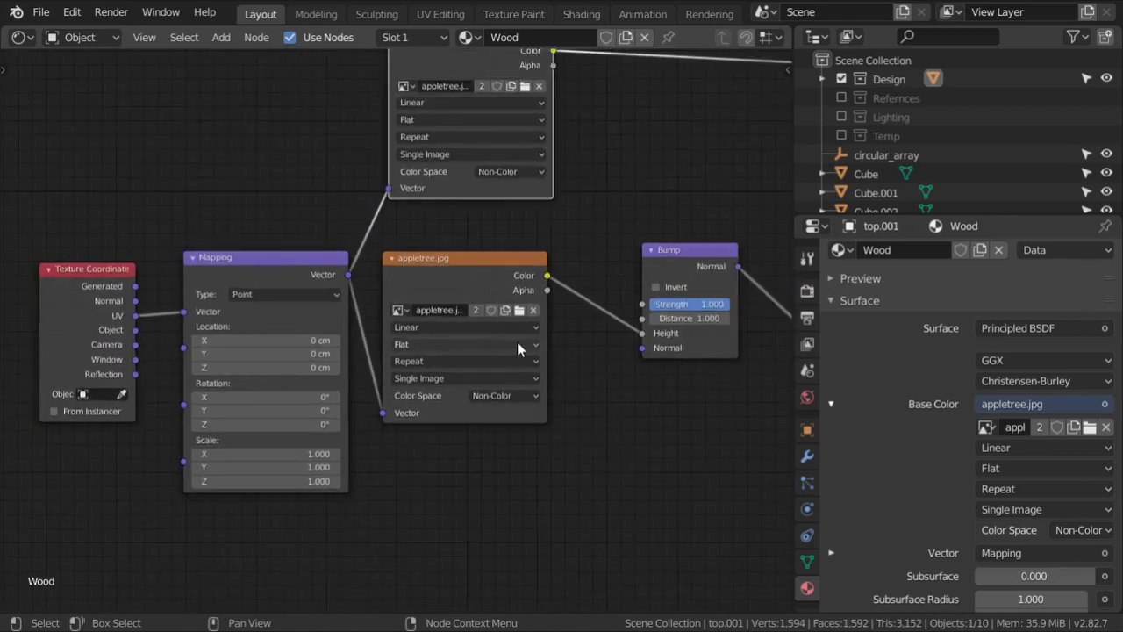
{"action": "scroll", "coordinate": [589, 379], "scroll_direction": "up", "scroll_amount": 1}
{"action": "scroll", "coordinate": [620, 370], "scroll_direction": "up", "scroll_amount": 1}
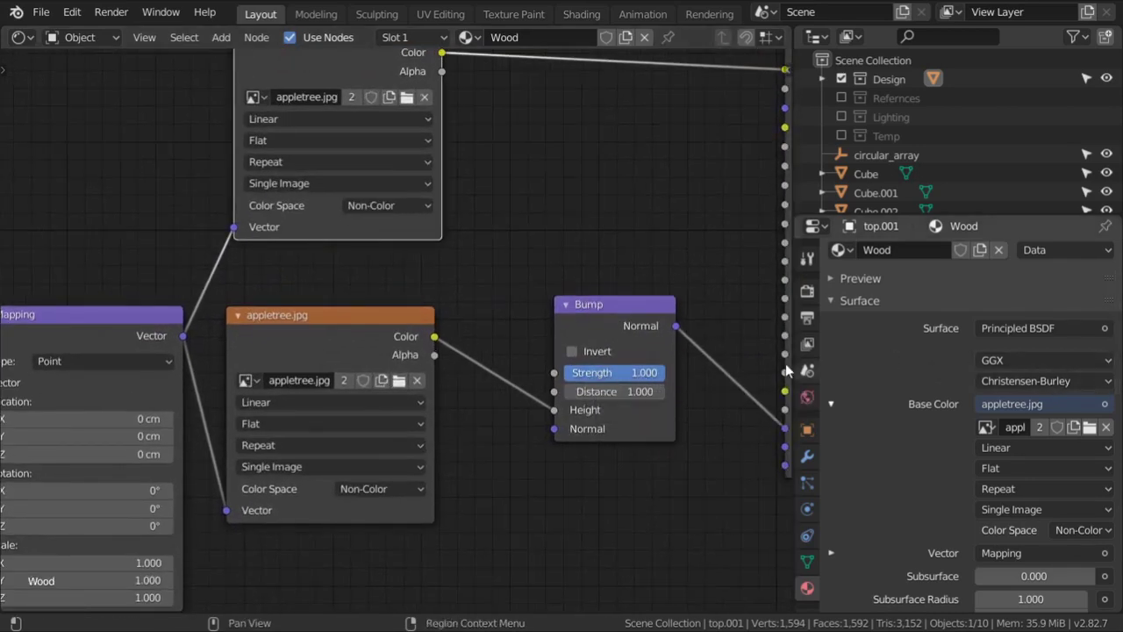
Step: Return to the 3D viewport in Rendered shading, open the World settings and examine the wood surface of the seat up close
{"action": "left_click", "coordinate": [23, 37]}
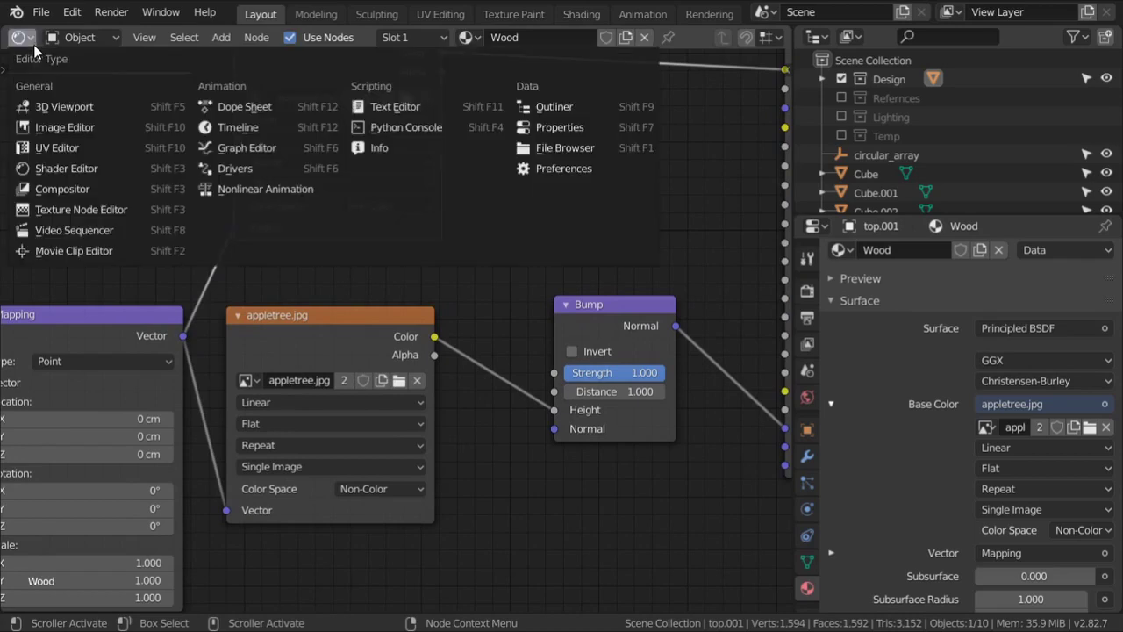
{"action": "left_click", "coordinate": [51, 107]}
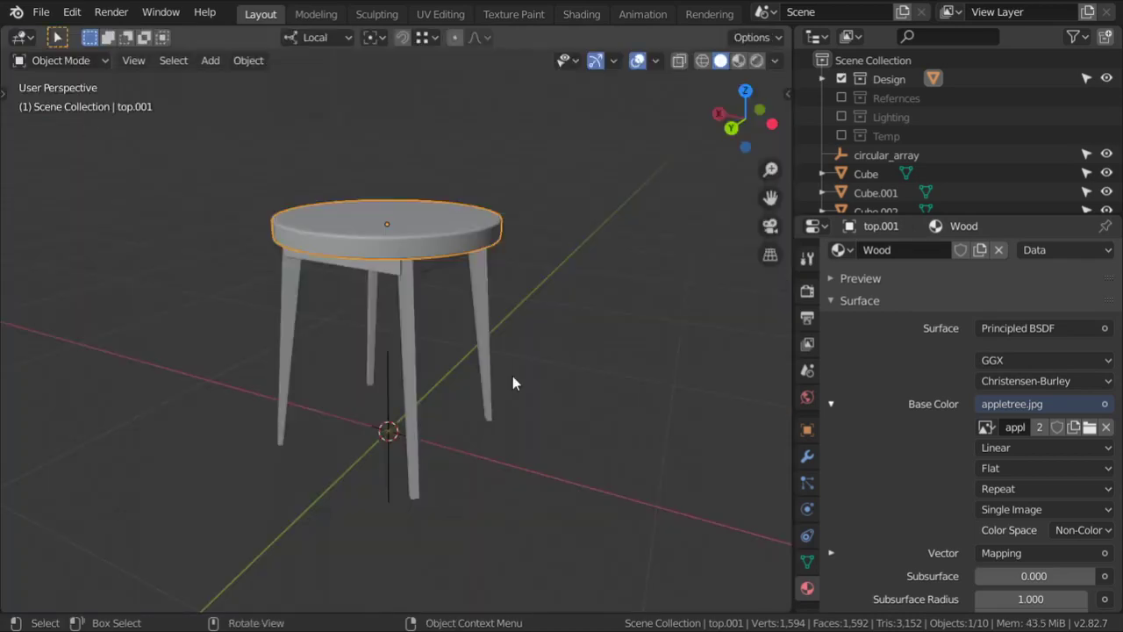
{"action": "left_click", "coordinate": [755, 61]}
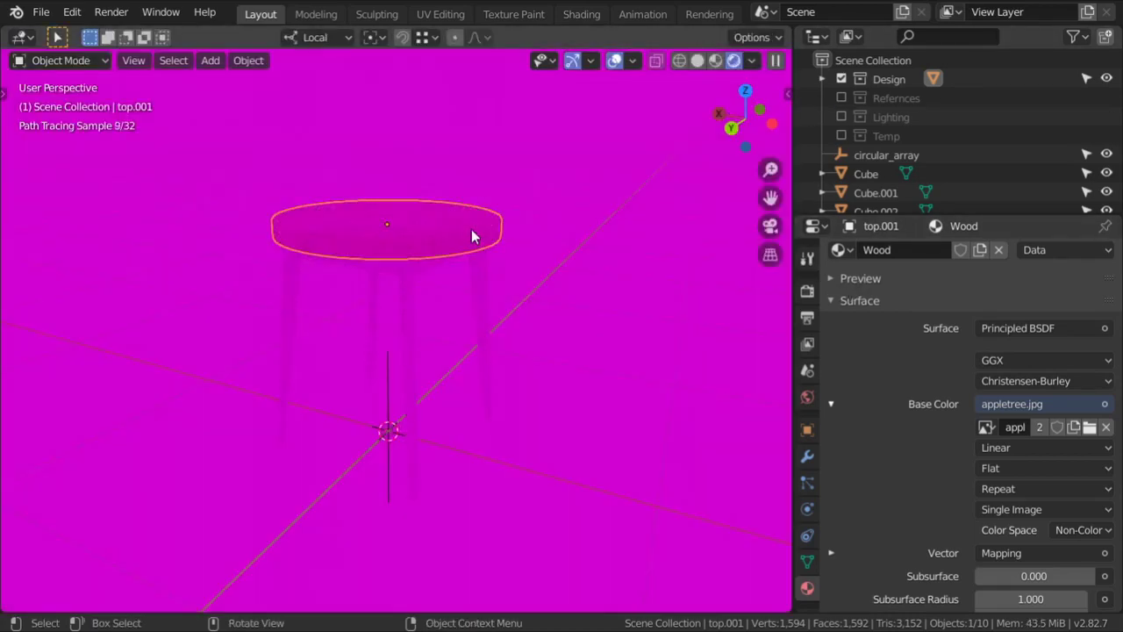
{"action": "scroll", "coordinate": [526, 221], "scroll_direction": "up", "scroll_amount": 3}
{"action": "left_click", "coordinate": [806, 396]}
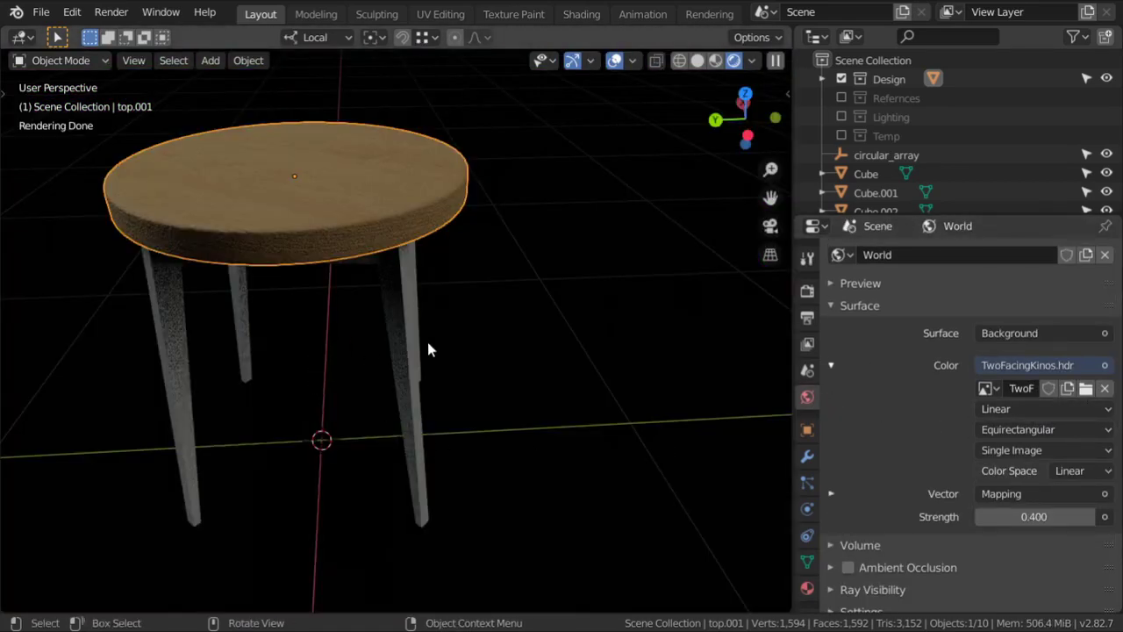
{"action": "left_click_drag", "start_coordinate": [484, 290], "coordinate": [355, 211]}
{"action": "middle_click_drag", "start_coordinate": [355, 210], "coordinate": [439, 278]}
{"action": "scroll", "coordinate": [521, 314], "scroll_direction": "up", "scroll_amount": 8}
{"action": "scroll", "coordinate": [515, 368], "scroll_direction": "down", "scroll_amount": 6}
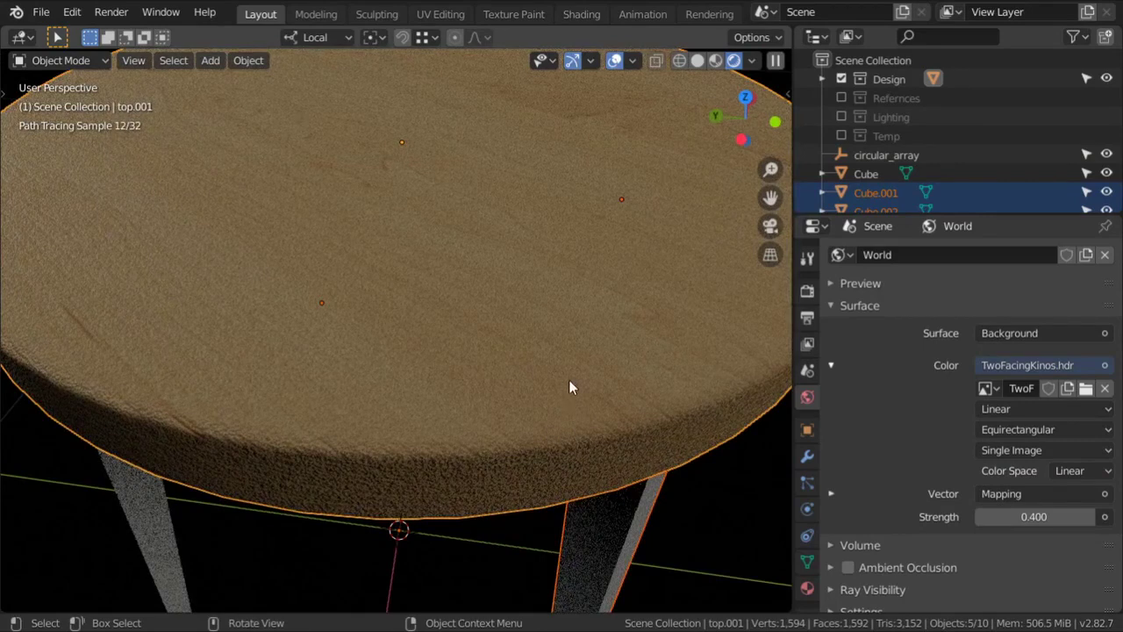
Step: Bring back the Wood material's object nodes in the Shader Editor and set the Bump node's Strength to 0.37
{"action": "key", "text": "shift+F3"}
{"action": "left_click", "coordinate": [102, 38]}
{"action": "left_click", "coordinate": [98, 81]}
{"action": "left_click", "coordinate": [100, 39]}
{"action": "left_click", "coordinate": [101, 56]}
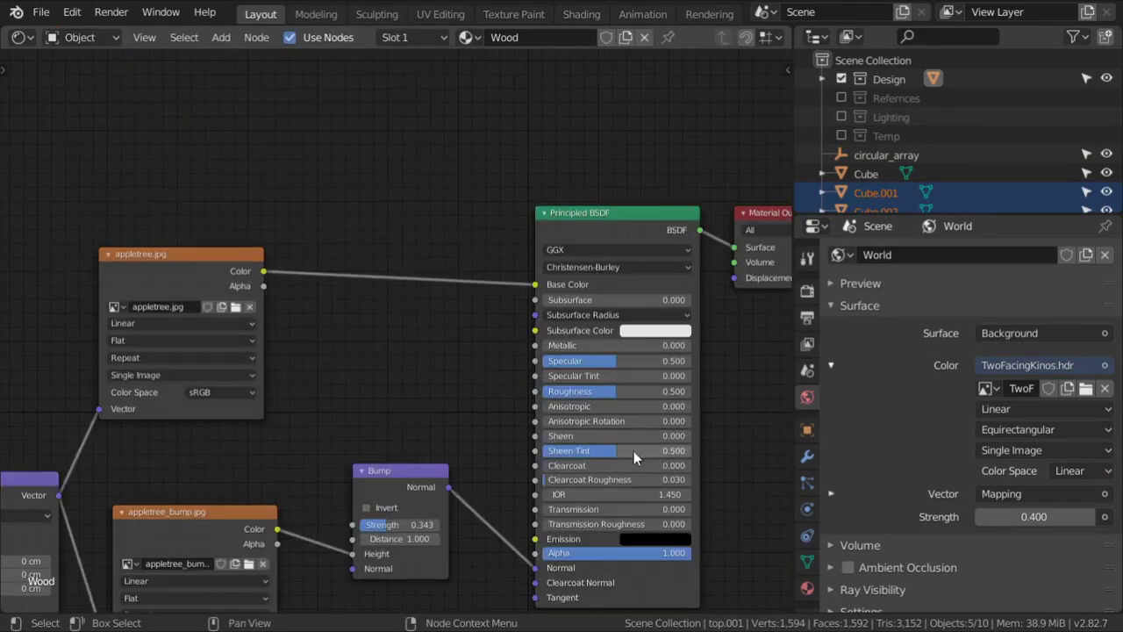
{"action": "left_click", "coordinate": [416, 529]}
{"action": "type", "text": ".37"}
{"action": "key", "text": "Return"}
{"action": "middle_click_drag", "start_coordinate": [265, 535], "coordinate": [307, 368]}
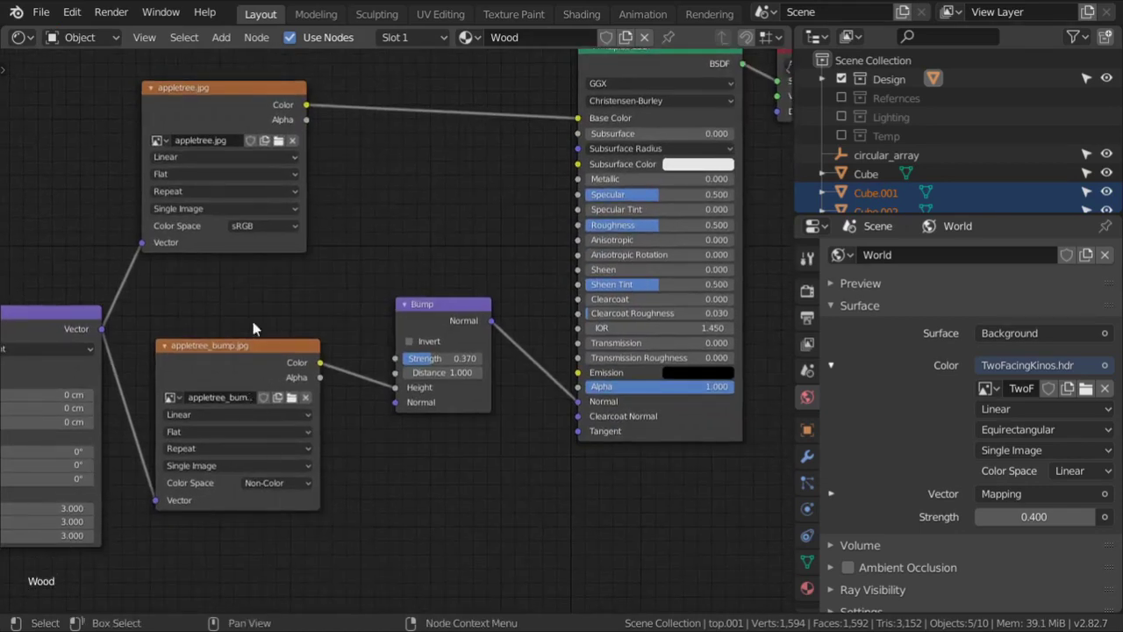
Step: Review the color space options of the appletree.jpg node and the Scale values of the Mapping node
{"action": "left_click", "coordinate": [259, 226]}
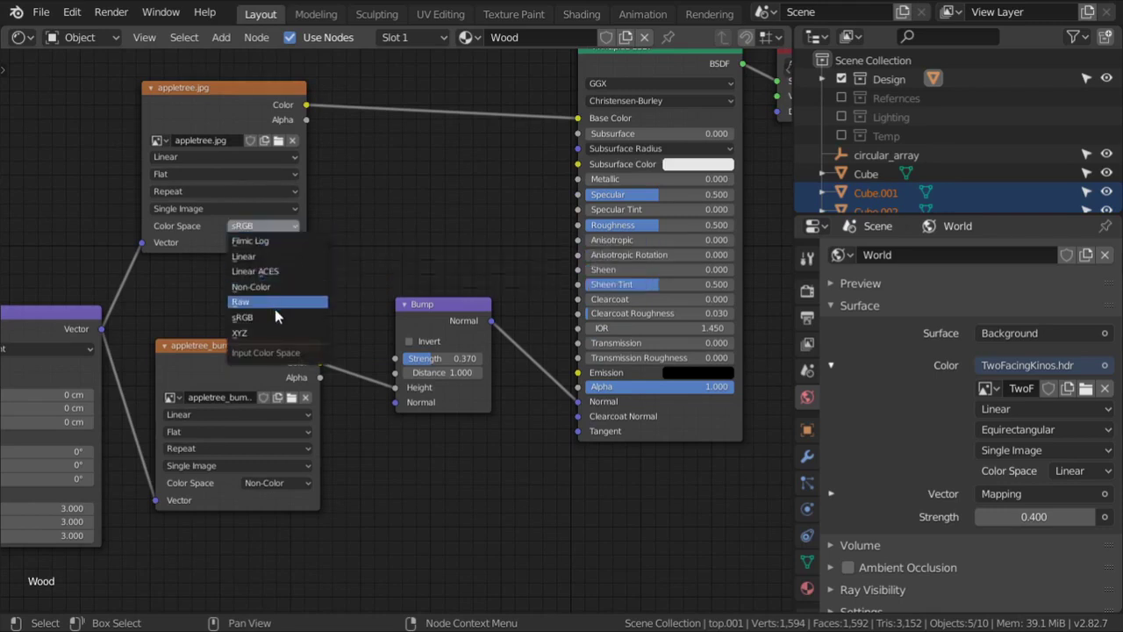
{"action": "scroll", "coordinate": [326, 301], "scroll_direction": "down", "scroll_amount": 3}
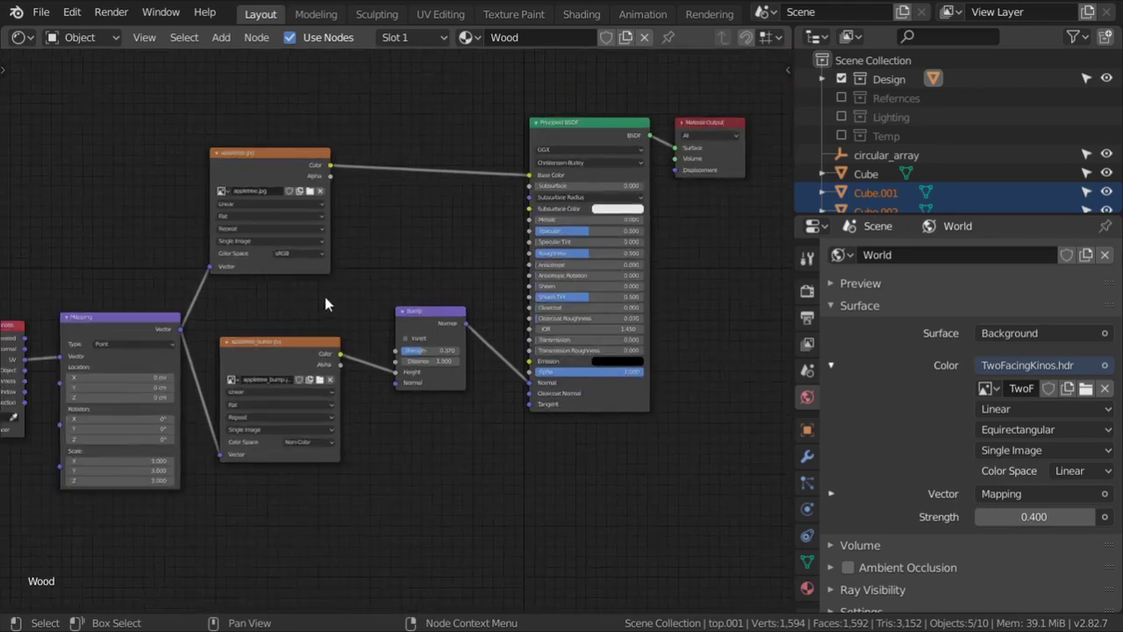
{"action": "scroll", "coordinate": [293, 328], "scroll_direction": "up", "scroll_amount": 5, "text": "ctrl"}
{"action": "scroll", "coordinate": [334, 432], "scroll_direction": "up", "scroll_amount": 2}
{"action": "left_click", "coordinate": [279, 470]}
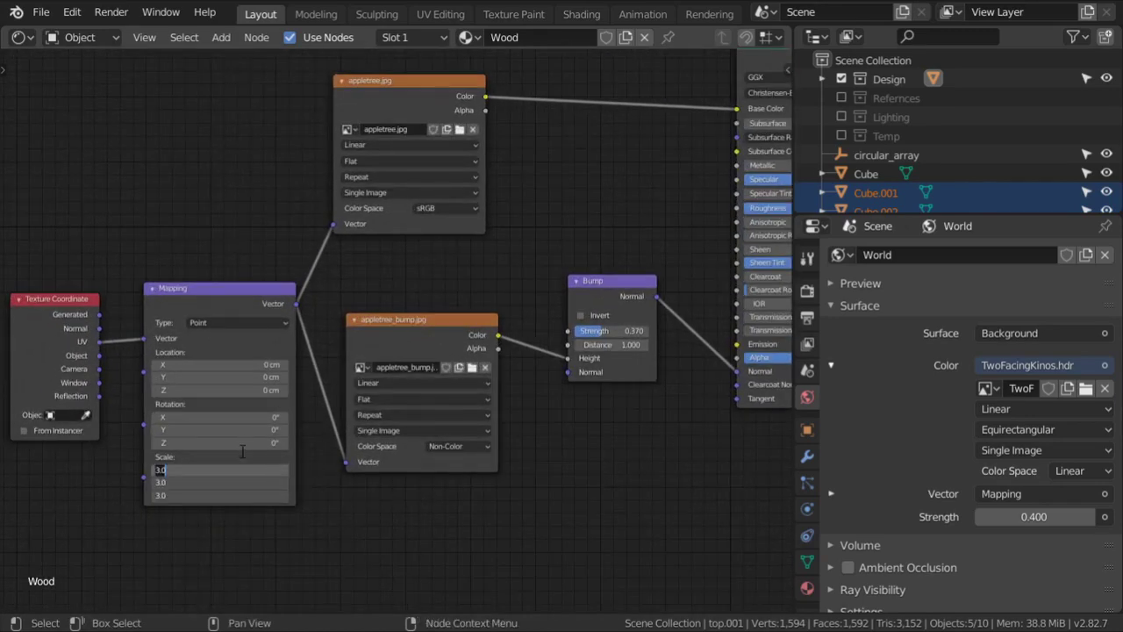
{"action": "key", "text": "Return"}
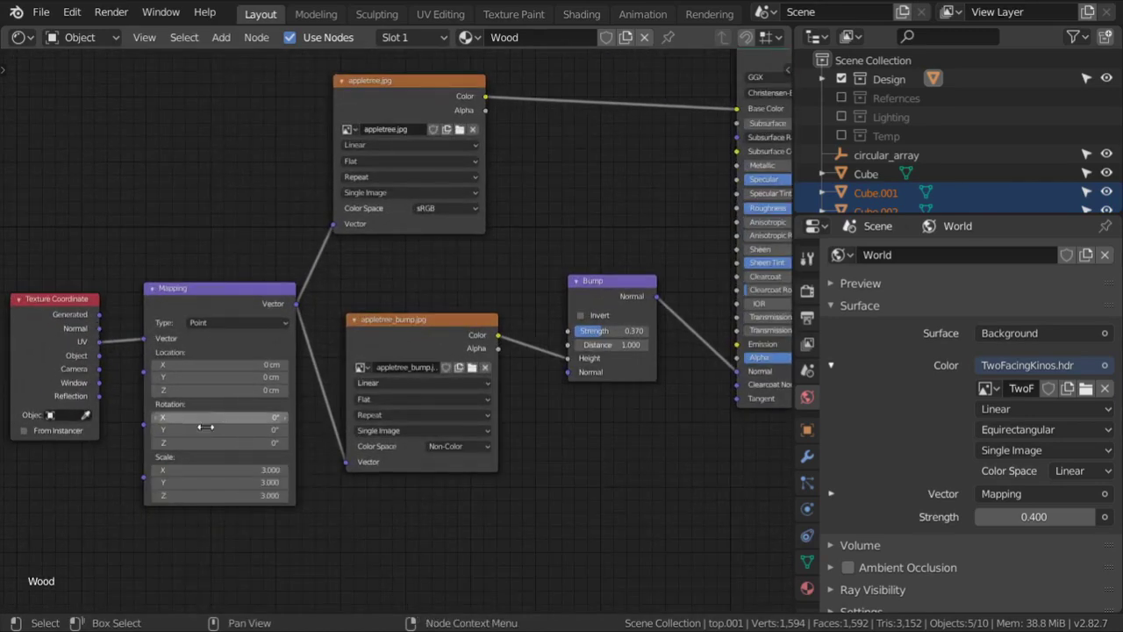
Step: Switch back to the 3D viewport and view the stool in Solid shading from a low side angle
{"action": "left_click", "coordinate": [21, 37]}
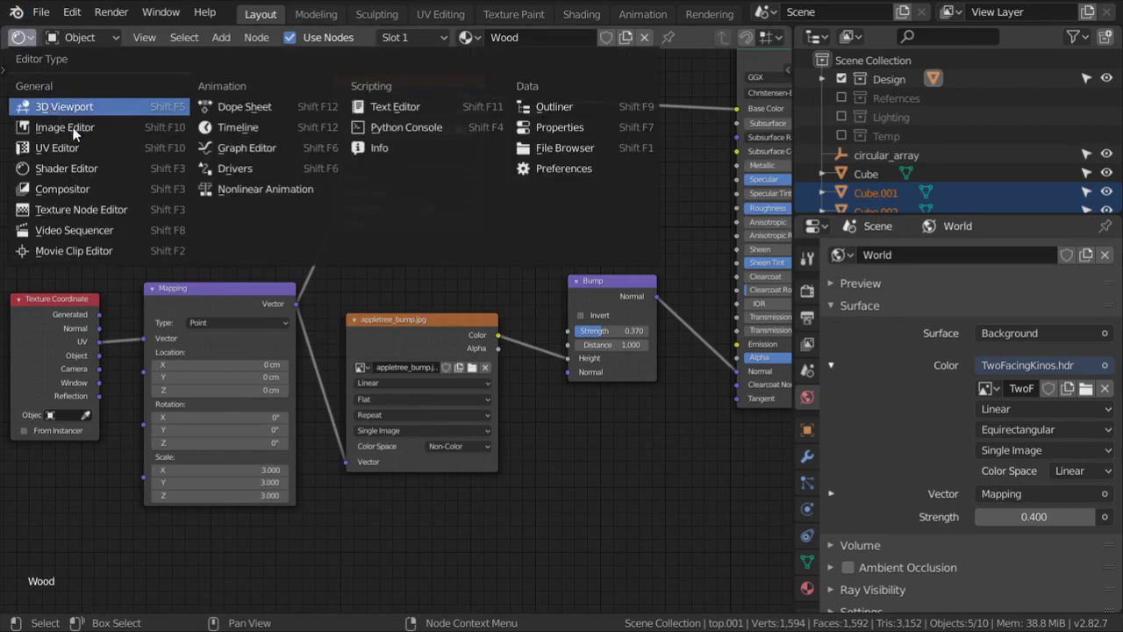
{"action": "left_click", "coordinate": [51, 107]}
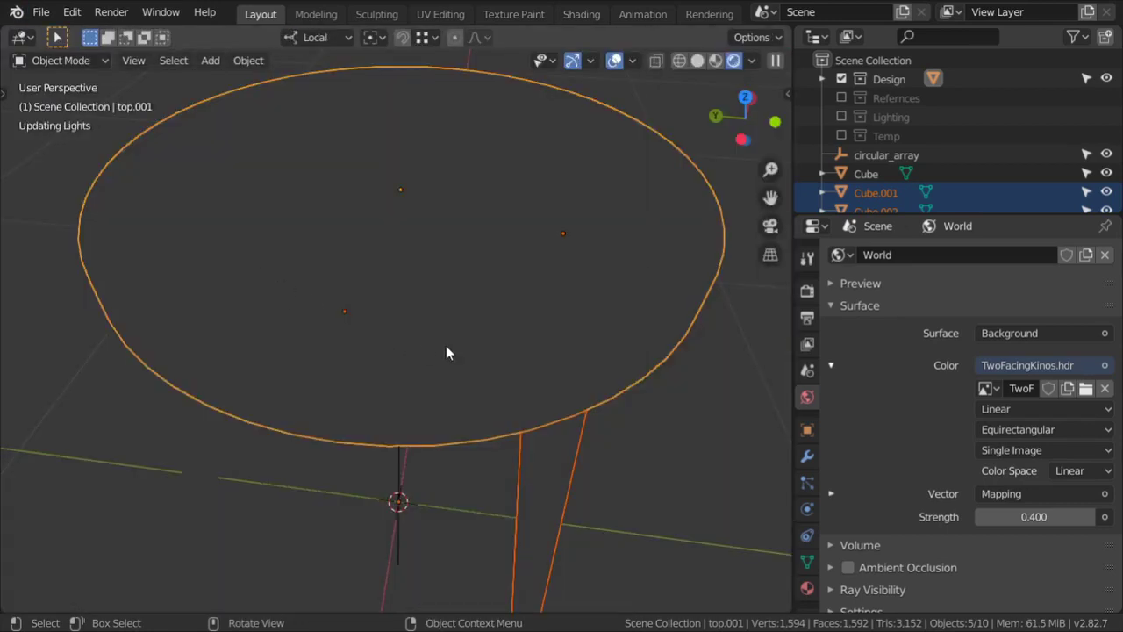
{"action": "scroll", "coordinate": [625, 353], "scroll_direction": "down", "scroll_amount": 3}
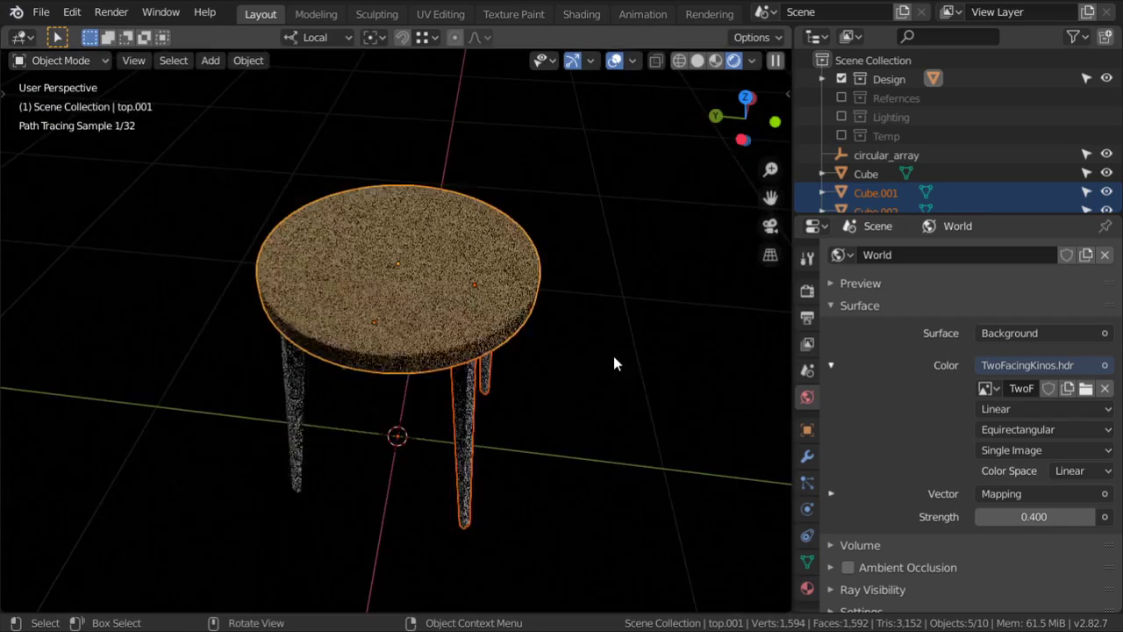
{"action": "key", "text": "z"}
{"action": "left_click", "coordinate": [595, 328]}
{"action": "middle_click_drag", "start_coordinate": [577, 391], "coordinate": [426, 324]}
Step: Assign the existing Wood material to the stool's front leg
{"action": "left_click", "coordinate": [415, 324]}
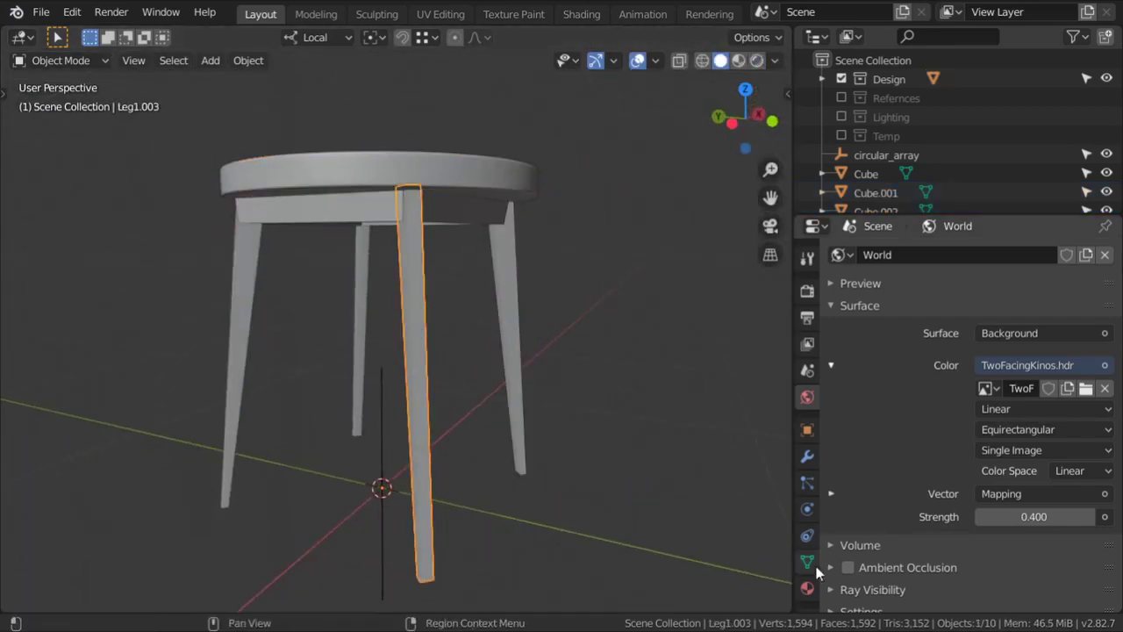
{"action": "left_click", "coordinate": [807, 588]}
{"action": "left_click", "coordinate": [838, 316]}
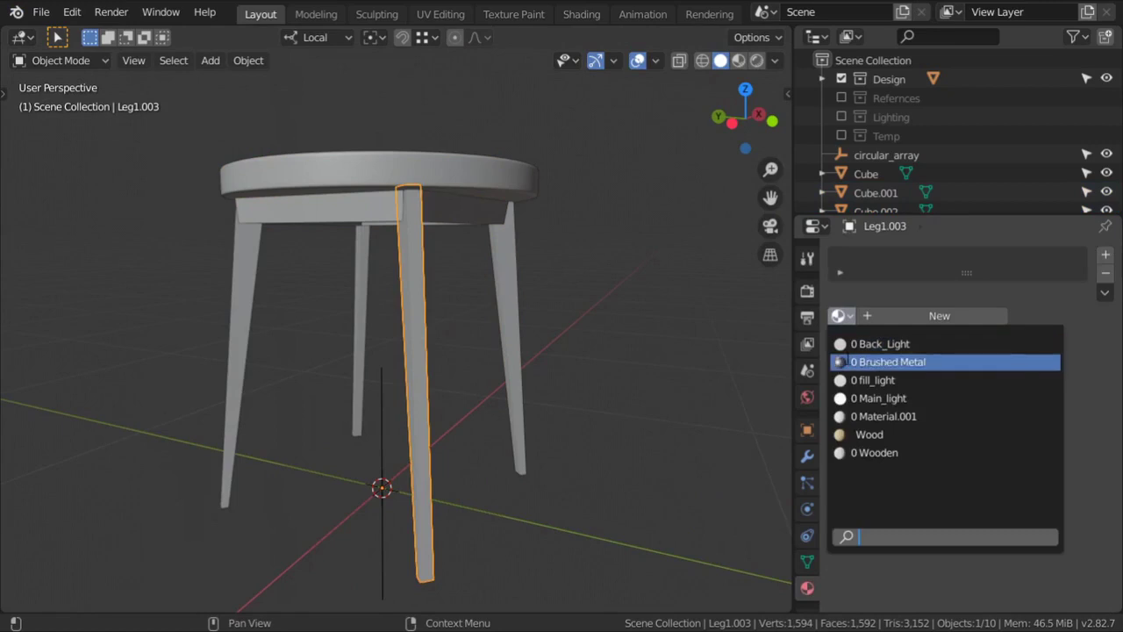
{"action": "left_click", "coordinate": [864, 435]}
Step: Unwrap all faces of the brace beside the front leg with Smart UV Project at a 66 angle limit
{"action": "left_click", "coordinate": [374, 210]}
{"action": "key", "text": "Tab"}
{"action": "key", "text": "alt+a"}
{"action": "key", "text": "a"}
{"action": "key", "text": "u"}
{"action": "left_click", "coordinate": [394, 244]}
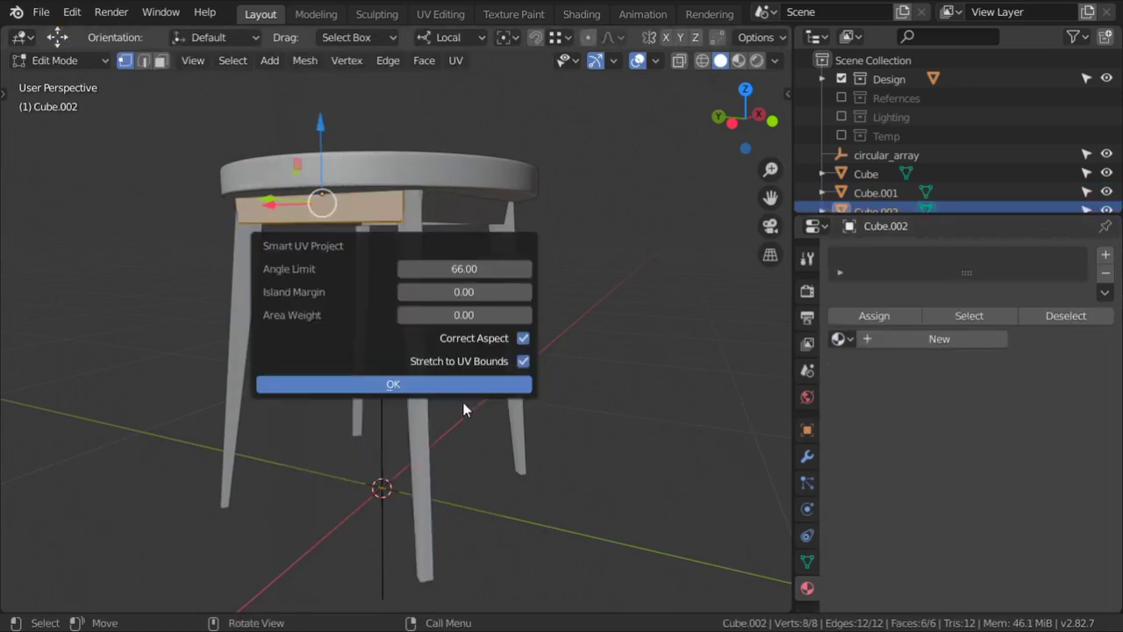
{"action": "left_click", "coordinate": [422, 379]}
Step: Apply the brace's object transform and unwrap its mesh again with Smart UV Project
{"action": "key", "text": "Tab"}
{"action": "key", "text": "ctrl+a"}
{"action": "left_click", "coordinate": [389, 253]}
{"action": "key", "text": "Tab"}
{"action": "key", "text": "u"}
{"action": "left_click", "coordinate": [377, 225]}
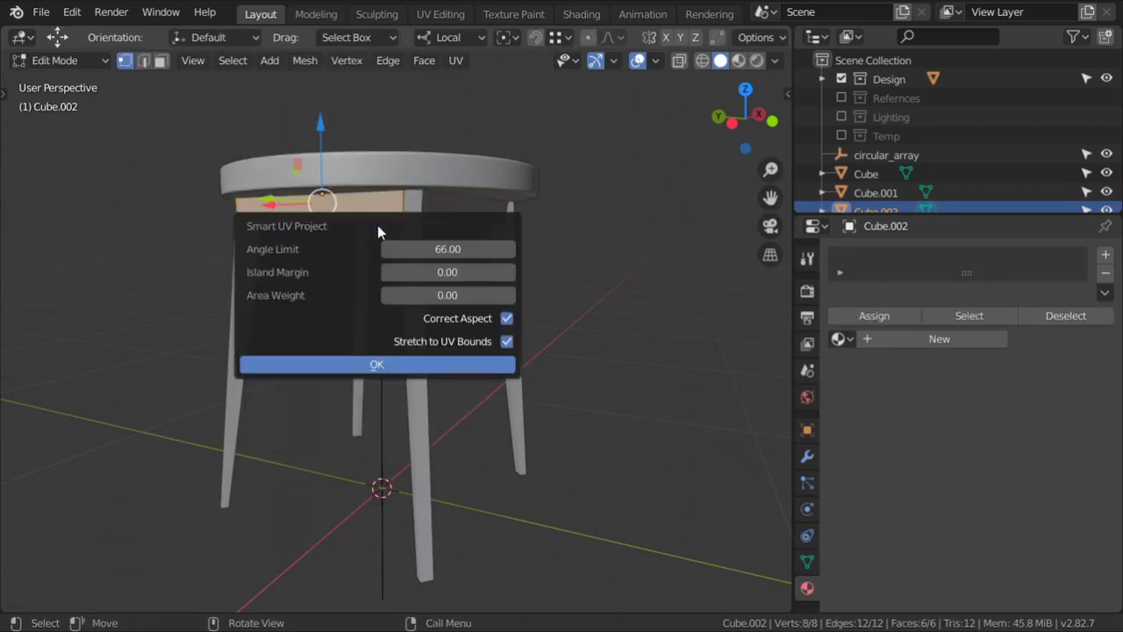
{"action": "left_click", "coordinate": [402, 360]}
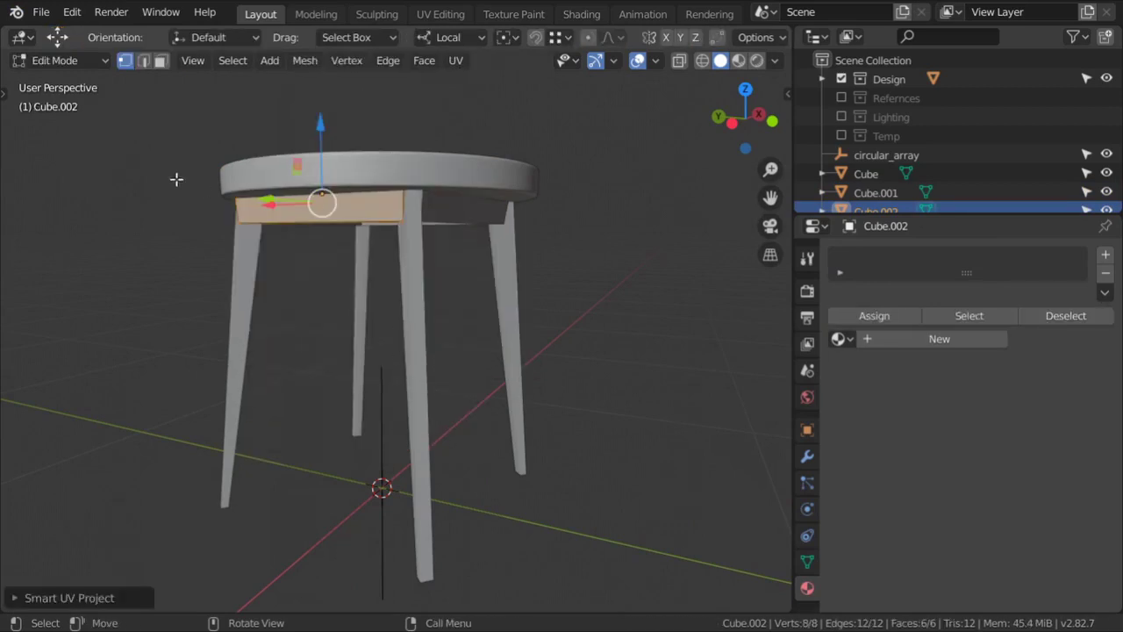
Step: Show the brace's unwrapped layout in the UV Editor and select the upper small end-face island
{"action": "left_click", "coordinate": [22, 60]}
{"action": "left_click", "coordinate": [44, 147]}
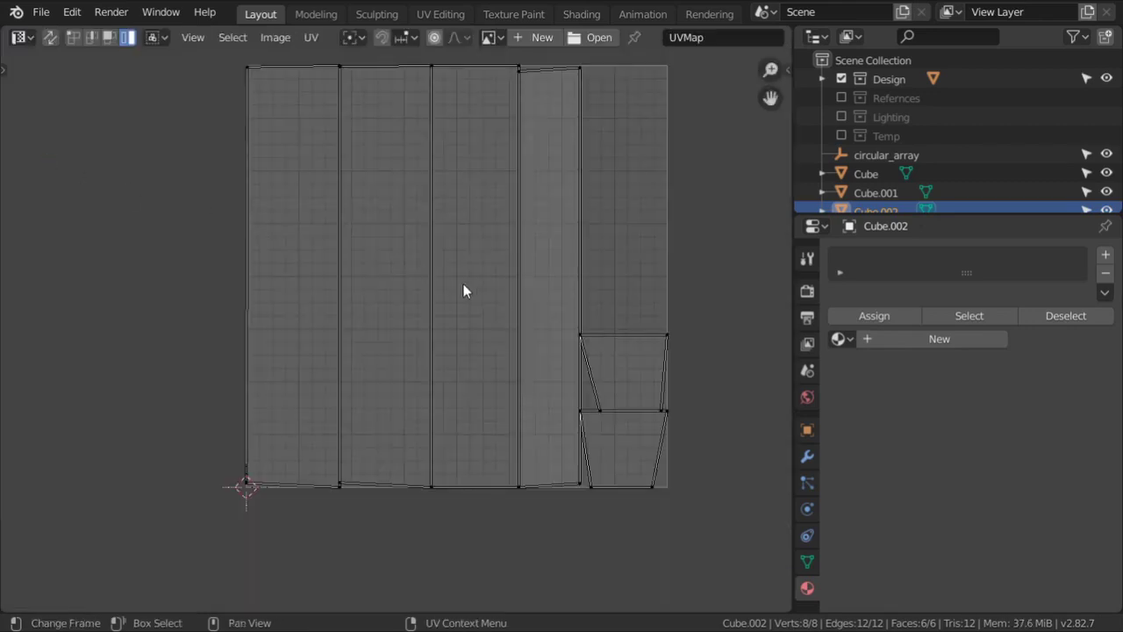
{"action": "left_click", "coordinate": [659, 362]}
Step: Assign the existing Wood material to the brace and leave Edit Mode
{"action": "left_click", "coordinate": [838, 338]}
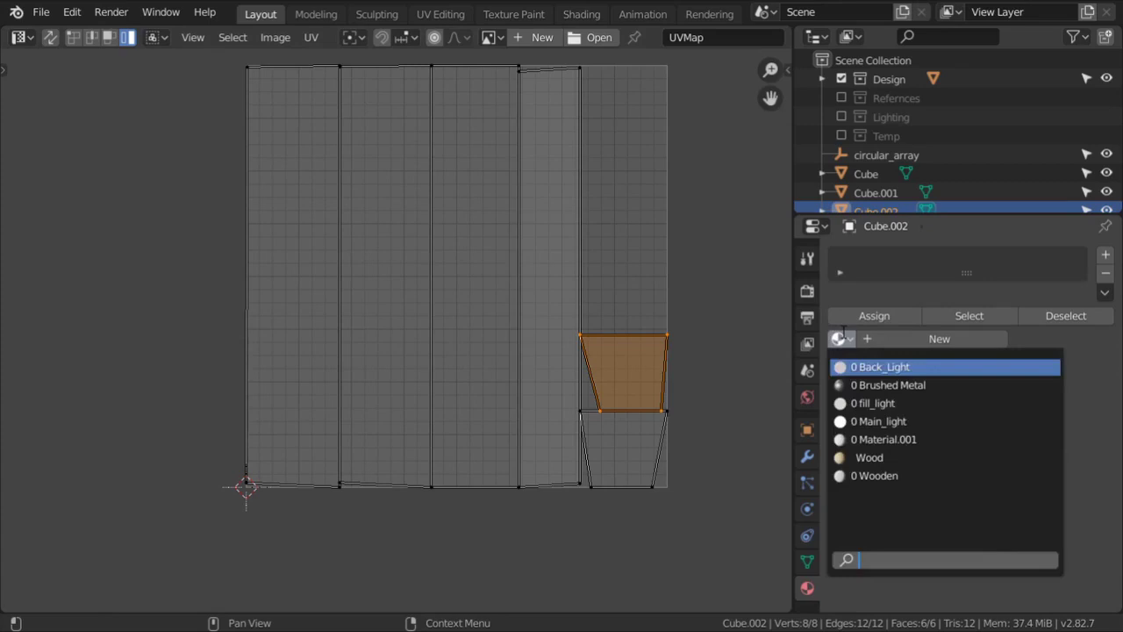
{"action": "left_click", "coordinate": [868, 457]}
{"action": "key", "text": "Tab"}
{"action": "scroll", "coordinate": [285, 254], "scroll_direction": "down", "scroll_amount": 5}
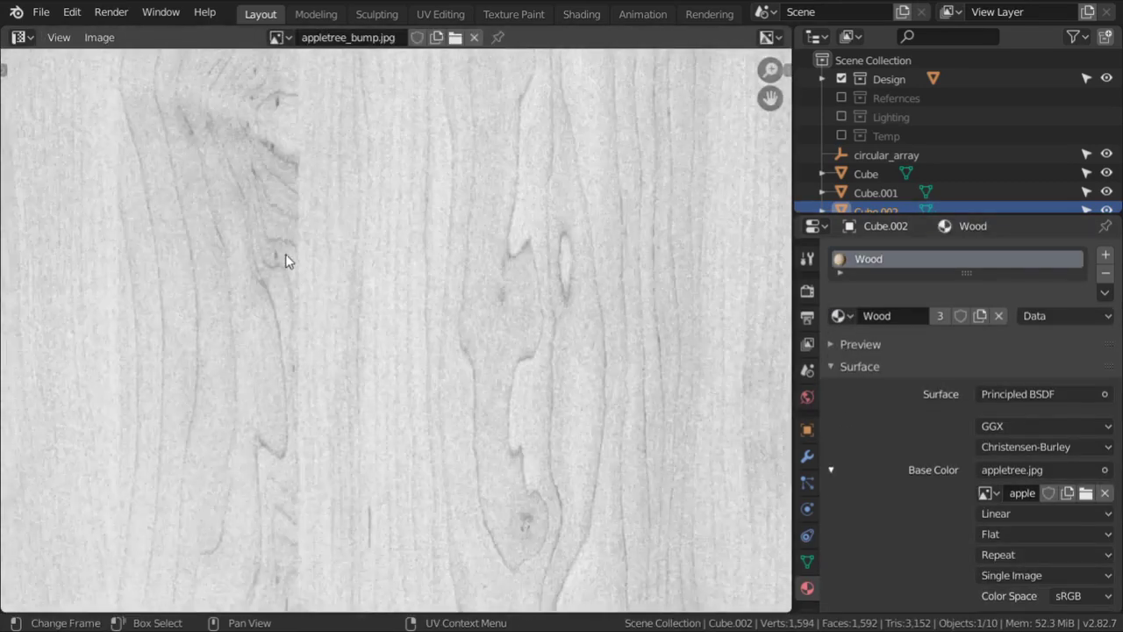
Step: Preview the wooden stool in the 3D viewport with Rendered shading, examine it from below and return to Solid shading
{"action": "left_click", "coordinate": [23, 37]}
{"action": "left_click", "coordinate": [50, 100]}
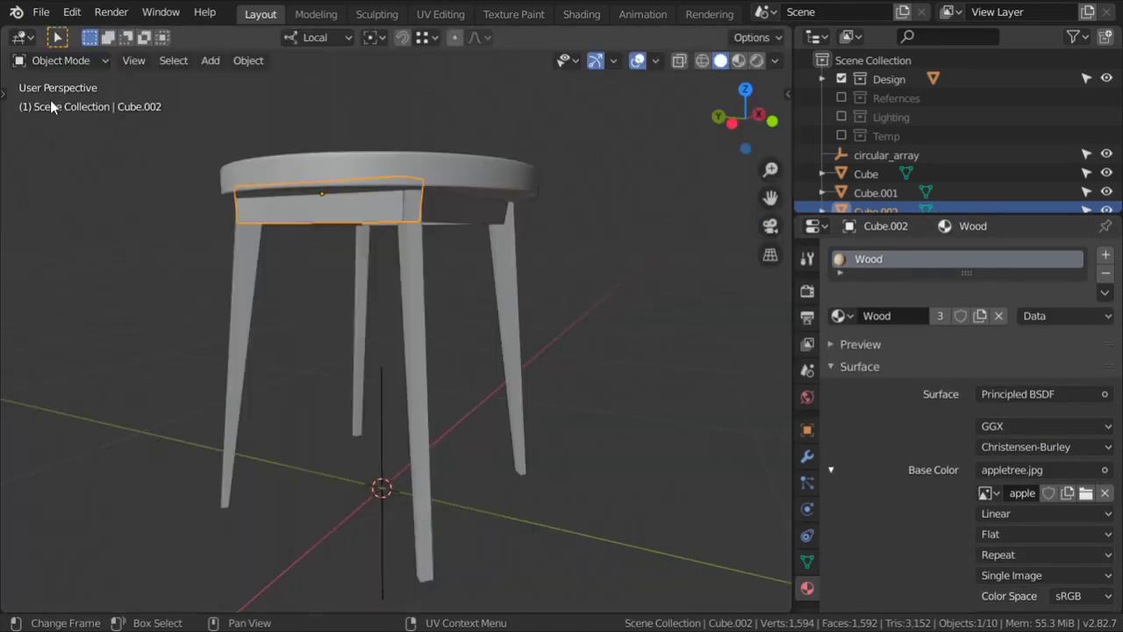
{"action": "left_click", "coordinate": [757, 65]}
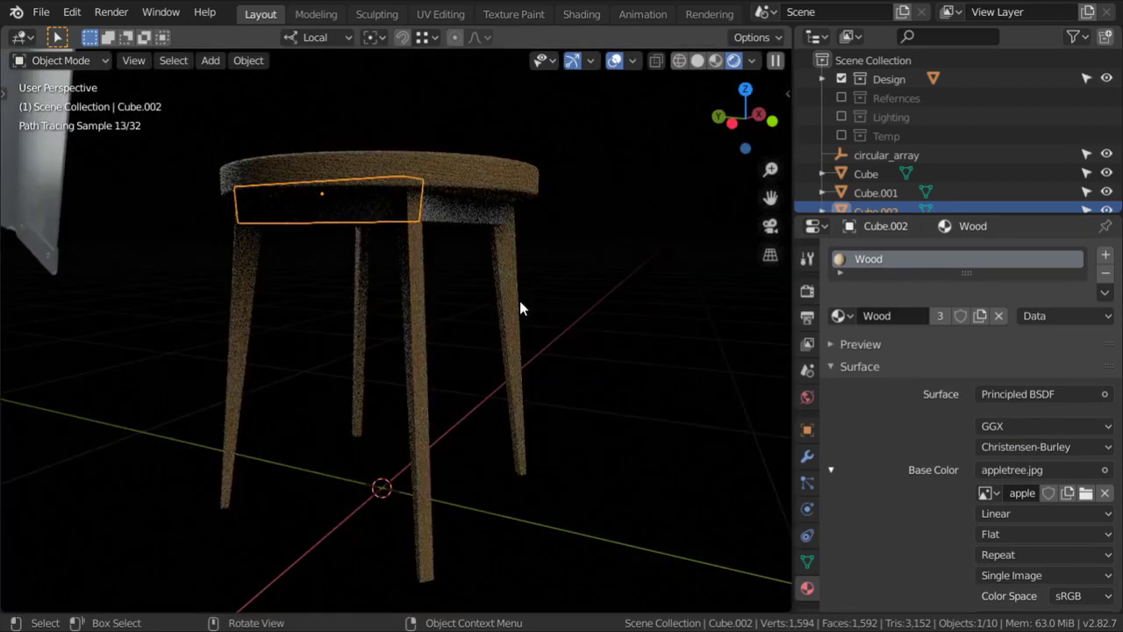
{"action": "middle_click_drag", "start_coordinate": [519, 300], "coordinate": [450, 219]}
{"action": "key", "text": "z"}
{"action": "left_click", "coordinate": [726, 240]}
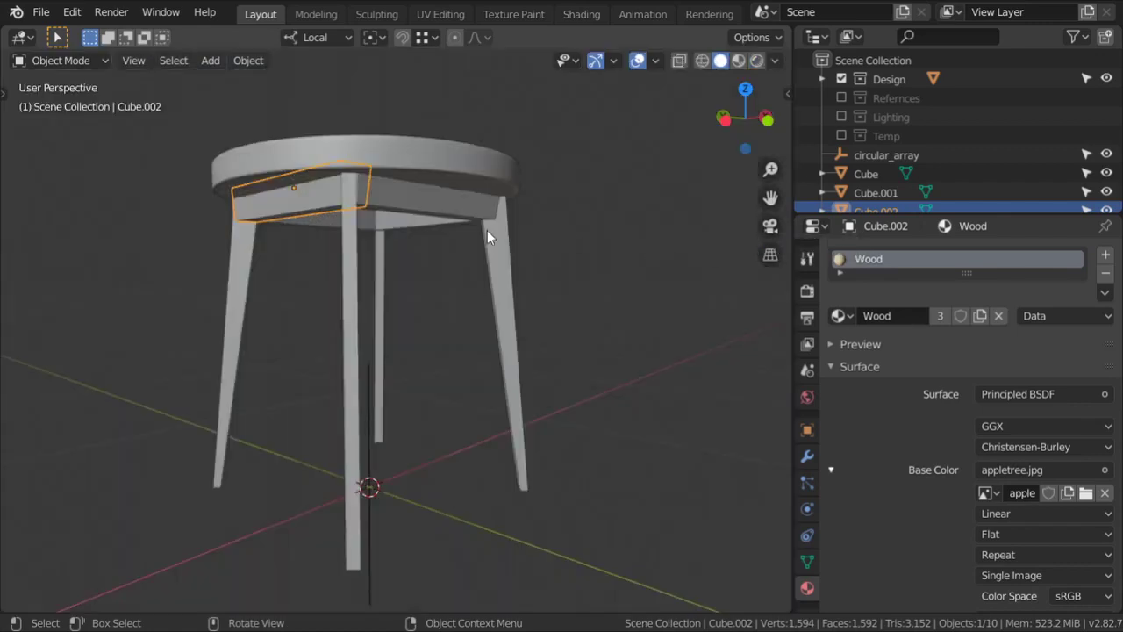
Step: Select the adjacent brace without a material and switch the Lighting collection on and off again while viewing the whole scene
{"action": "left_click", "coordinate": [439, 215]}
{"action": "scroll", "coordinate": [446, 295], "scroll_direction": "down", "scroll_amount": 5}
{"action": "key", "text": "KP_1"}
{"action": "left_click", "coordinate": [842, 116]}
{"action": "scroll", "coordinate": [548, 260], "scroll_direction": "down", "scroll_amount": 4}
{"action": "scroll", "coordinate": [548, 260], "scroll_direction": "down", "scroll_amount": 3}
{"action": "middle_click_drag", "start_coordinate": [614, 233], "coordinate": [499, 319]}
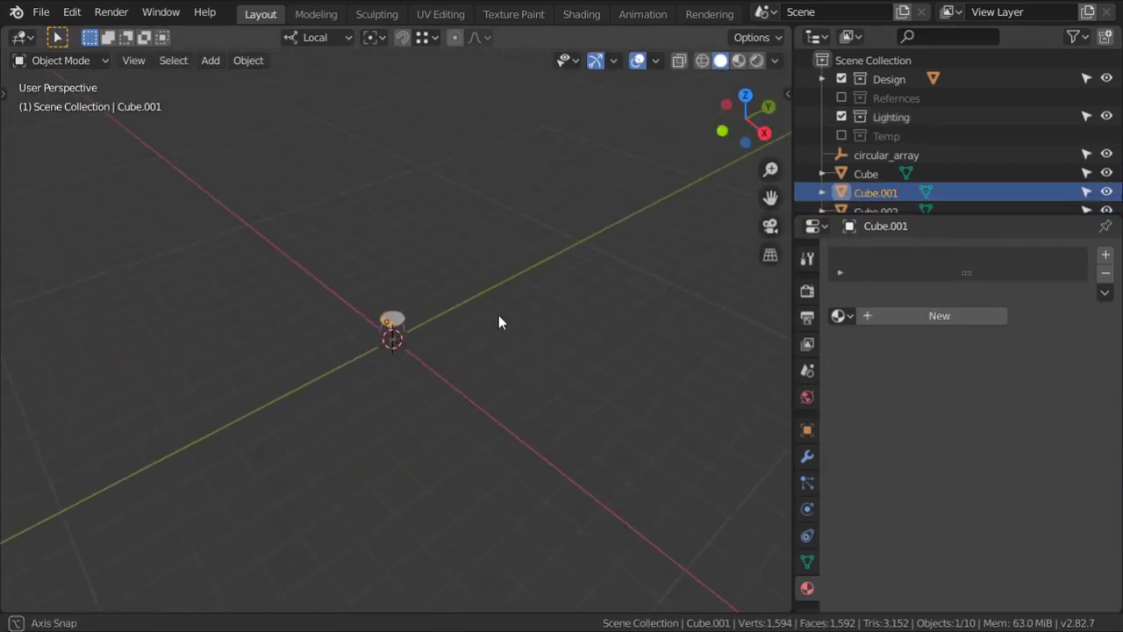
{"action": "left_click", "coordinate": [841, 116]}
{"action": "middle_click_drag", "start_coordinate": [591, 247], "coordinate": [568, 264]}
Step: Enable the Lighting collection, select all objects and frame them in the top view
{"action": "key", "text": "KP_7"}
{"action": "scroll", "coordinate": [558, 284], "scroll_direction": "down", "scroll_amount": 3}
{"action": "left_click", "coordinate": [842, 117]}
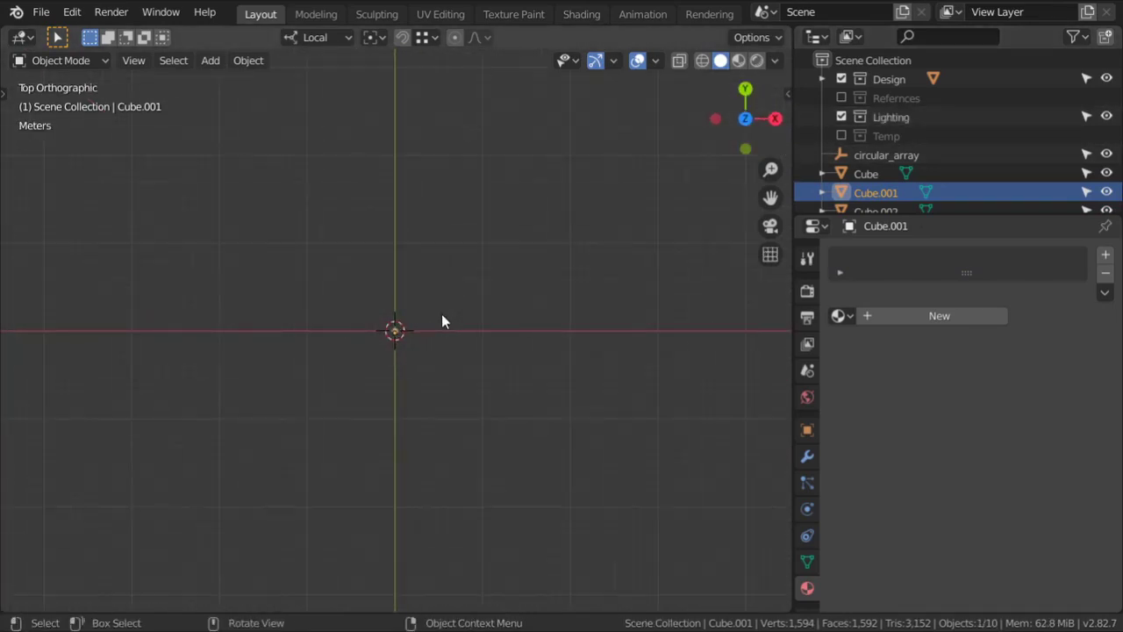
{"action": "key", "text": "a"}
{"action": "key", "text": "KP_Decimal"}
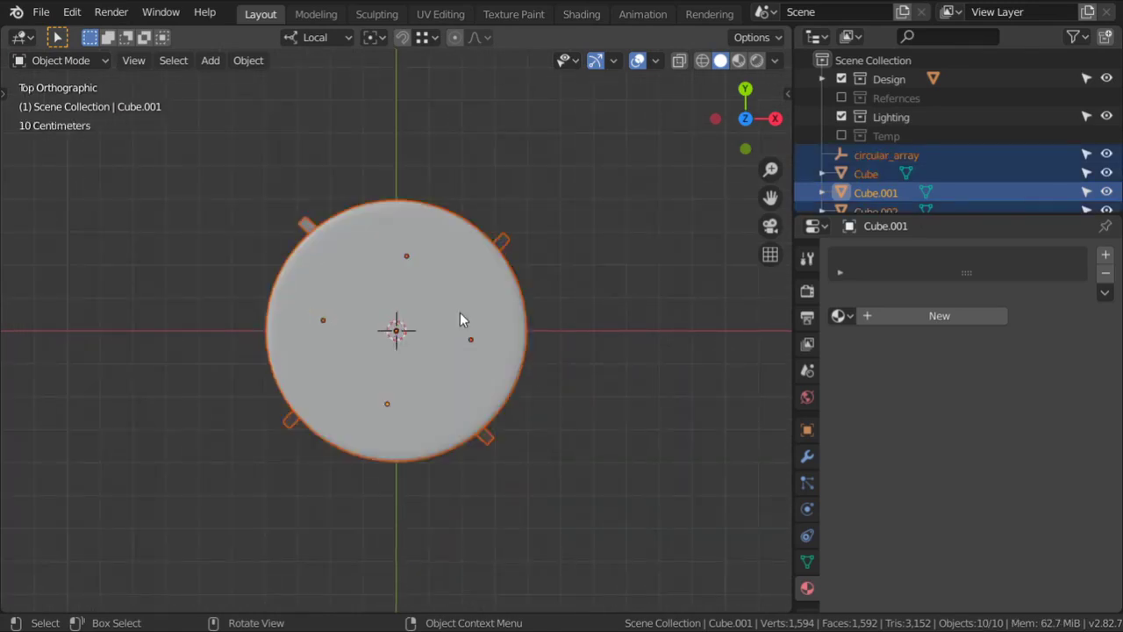
Step: Deselect everything, add a plane mesh at the origin and enlarge it well beyond the stool's seat
{"action": "key", "text": "alt+a"}
{"action": "scroll", "coordinate": [477, 324], "scroll_direction": "down", "scroll_amount": 3}
{"action": "key", "text": "shift+a"}
{"action": "mouse_move", "coordinate": [474, 264]}
{"action": "left_click", "coordinate": [549, 269]}
{"action": "key", "text": "s"}
{"action": "left_click", "coordinate": [532, 390]}
Step: In the front view, raise the plane above the stool toward positive X, adjust its size and tilt it toward the stool
{"action": "key", "text": "KP_1"}
{"action": "key", "text": "g"}
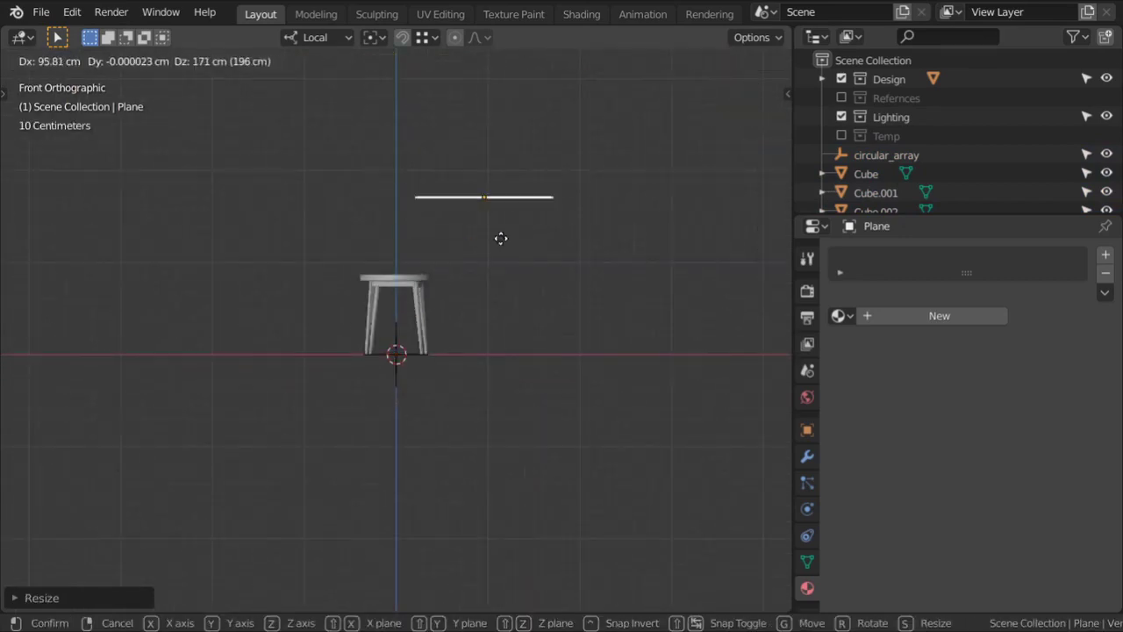
{"action": "left_click", "coordinate": [519, 161]}
{"action": "key", "text": "s"}
{"action": "key", "text": "r"}
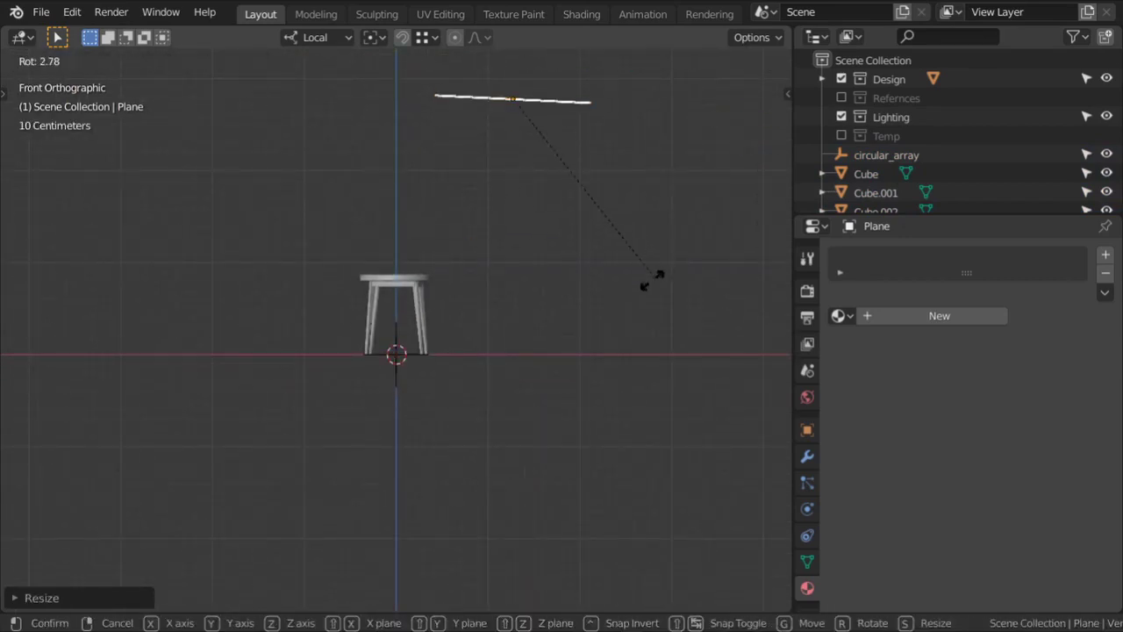
{"action": "left_click", "coordinate": [650, 289]}
Step: Assign the existing Main_light emission material to the plane and readjust its size and distance from the stool
{"action": "left_click", "coordinate": [848, 315]}
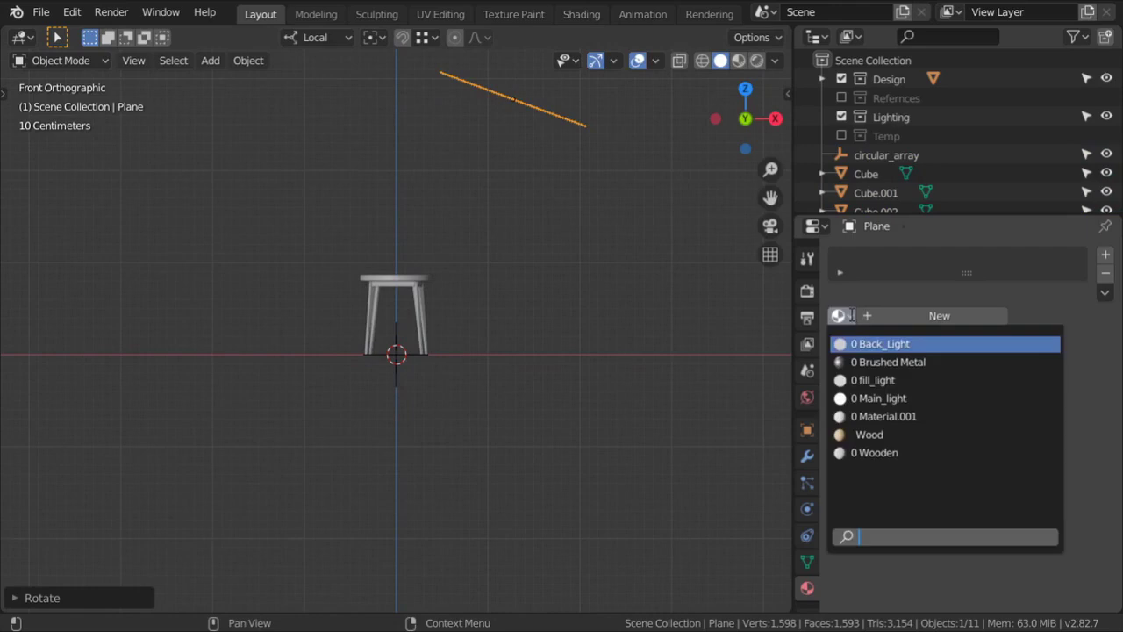
{"action": "left_click", "coordinate": [878, 397]}
{"action": "key", "text": "s"}
{"action": "left_click", "coordinate": [626, 263]}
{"action": "scroll", "coordinate": [534, 217], "scroll_direction": "down", "scroll_amount": 2}
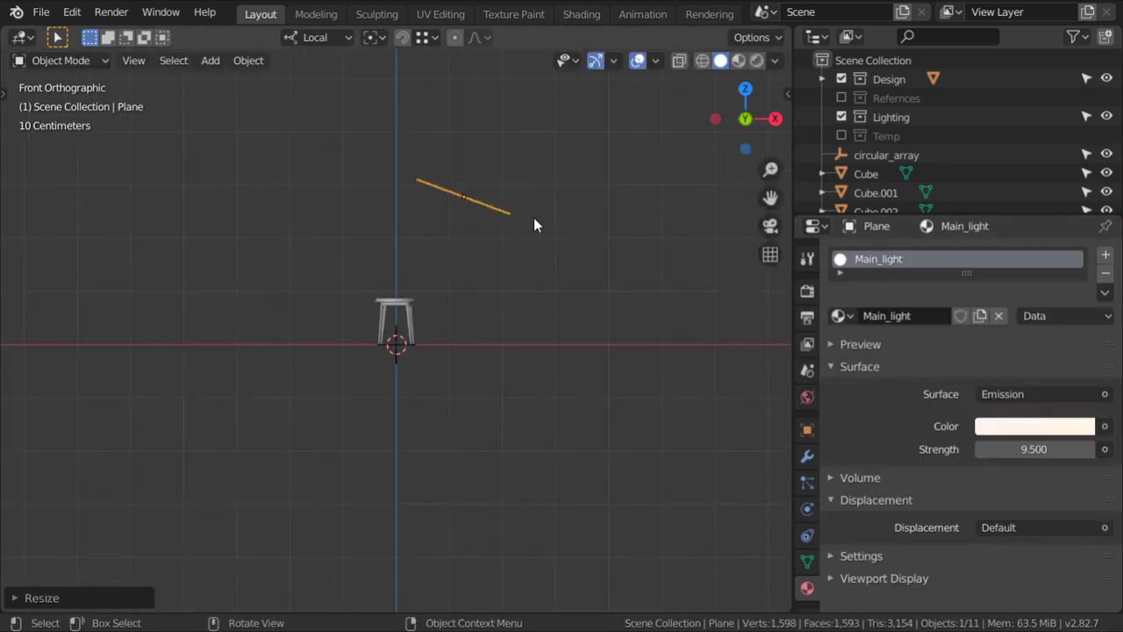
{"action": "key", "text": "g"}
{"action": "key", "text": "s"}
{"action": "left_click", "coordinate": [586, 206]}
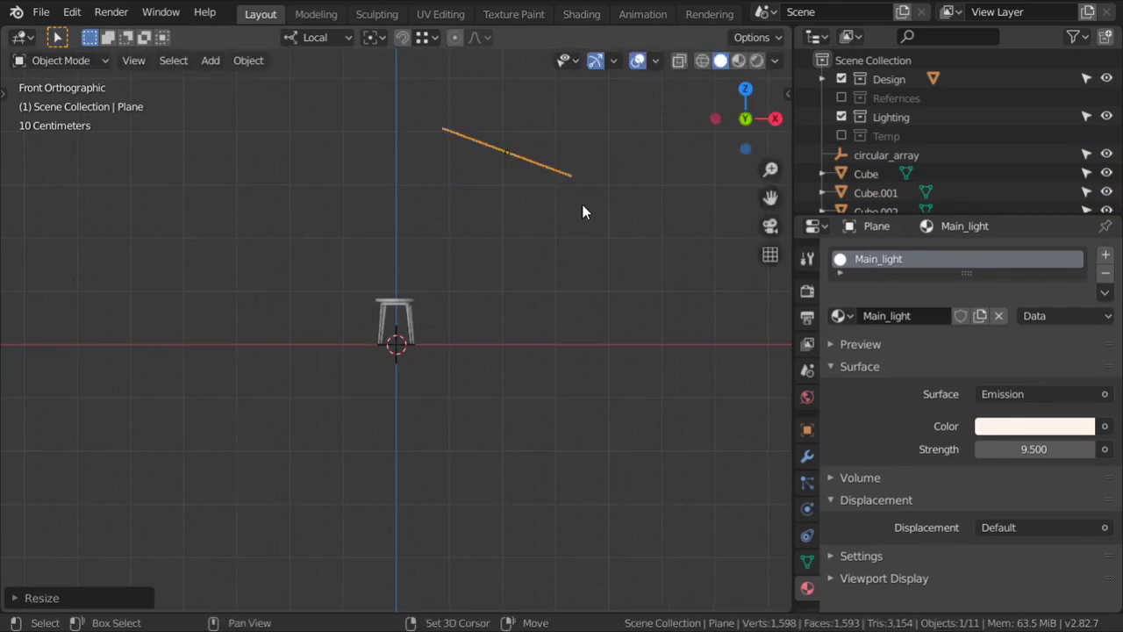
Step: Duplicate the light plane along X to the stool's opposite side and tilt the copy toward the stool
{"action": "key", "text": "shift+d"}
{"action": "key", "text": "x"}
{"action": "left_click", "coordinate": [348, 204]}
{"action": "scroll", "coordinate": [350, 203], "scroll_direction": "down", "scroll_amount": 2}
{"action": "key", "text": "r"}
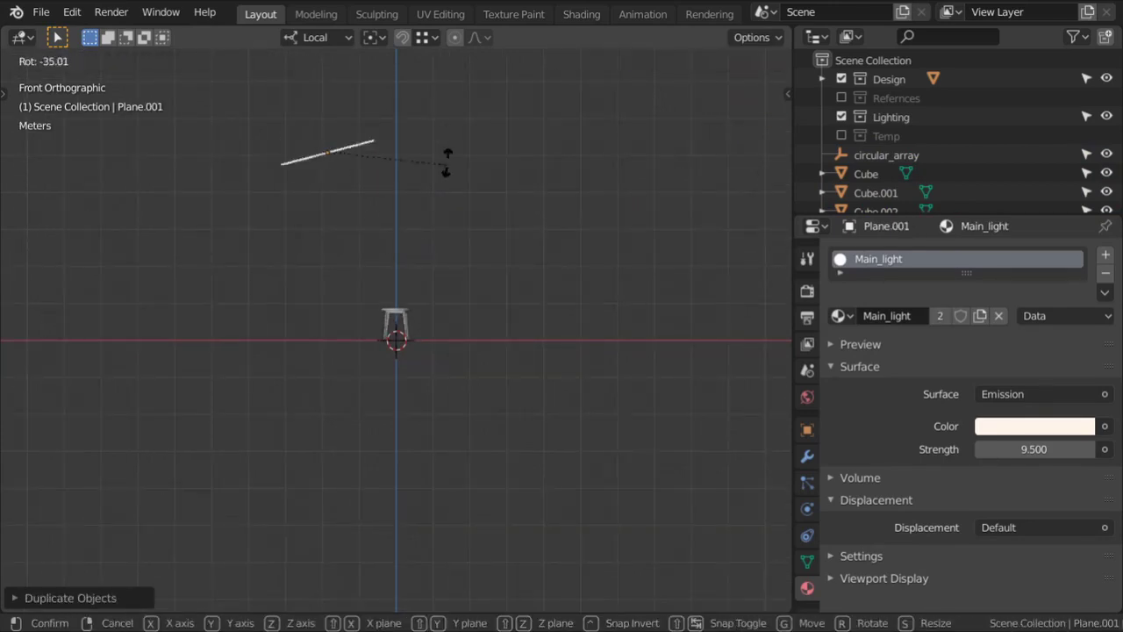
{"action": "left_click", "coordinate": [458, 129]}
Step: Enlarge the duplicated light plane considerably and move it higher and farther from the stool
{"action": "key", "text": "s"}
{"action": "left_click", "coordinate": [759, 282]}
{"action": "scroll", "coordinate": [474, 250], "scroll_direction": "down", "scroll_amount": 2}
{"action": "key", "text": "g"}
{"action": "left_click", "coordinate": [415, 170]}
Step: Move the original light plane farther out, shift it toward positive Y in the top view and rotate it to face the stool
{"action": "left_click", "coordinate": [467, 249]}
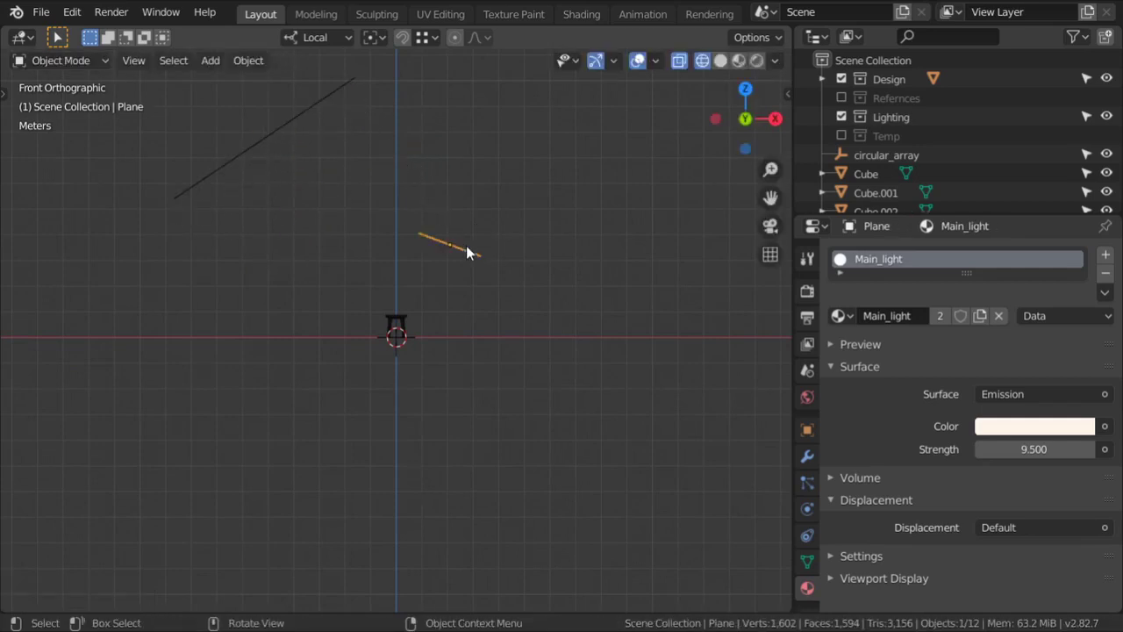
{"action": "key", "text": "g"}
{"action": "left_click", "coordinate": [555, 207]}
{"action": "key", "text": "KP_7"}
{"action": "key", "text": "g"}
{"action": "left_click", "coordinate": [574, 138]}
{"action": "key", "text": "r"}
{"action": "left_click", "coordinate": [606, 282]}
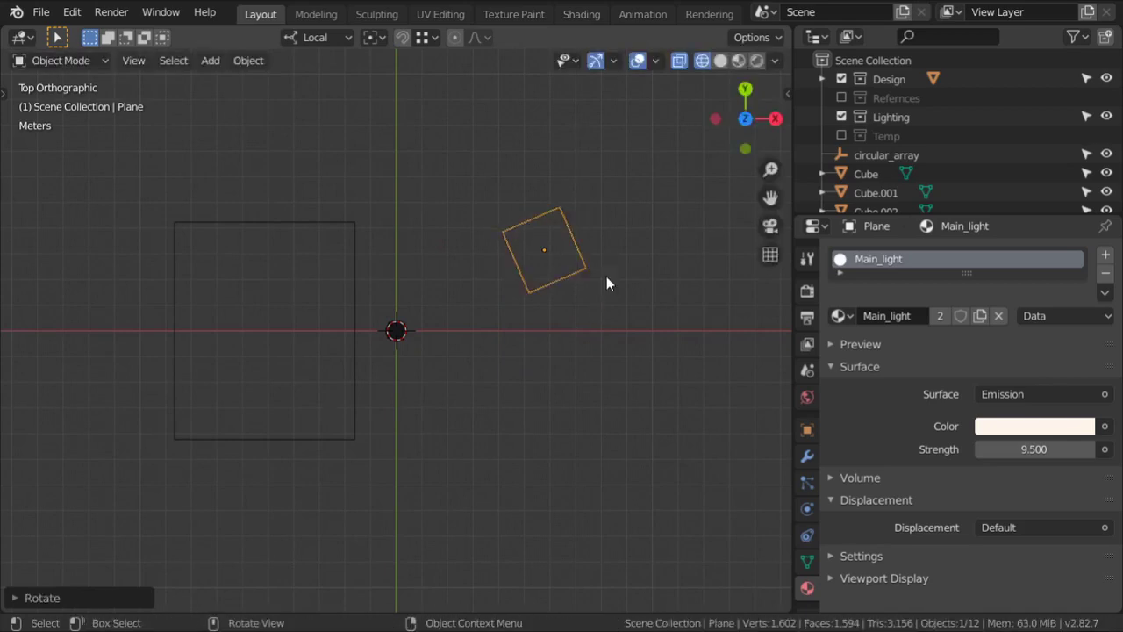
Step: In the top view, rotate the large light plane to face the stool and move it diagonally toward negative X and Y
{"action": "left_click", "coordinate": [329, 438]}
{"action": "key", "text": "r"}
{"action": "left_click", "coordinate": [378, 404]}
{"action": "key", "text": "g"}
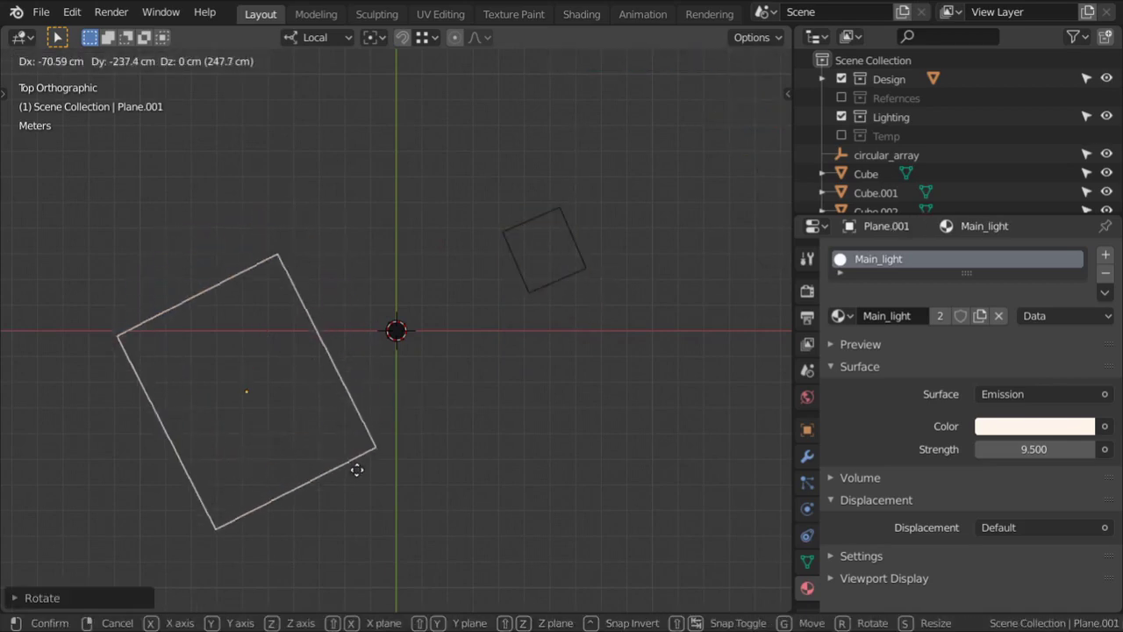
{"action": "left_click", "coordinate": [328, 498]}
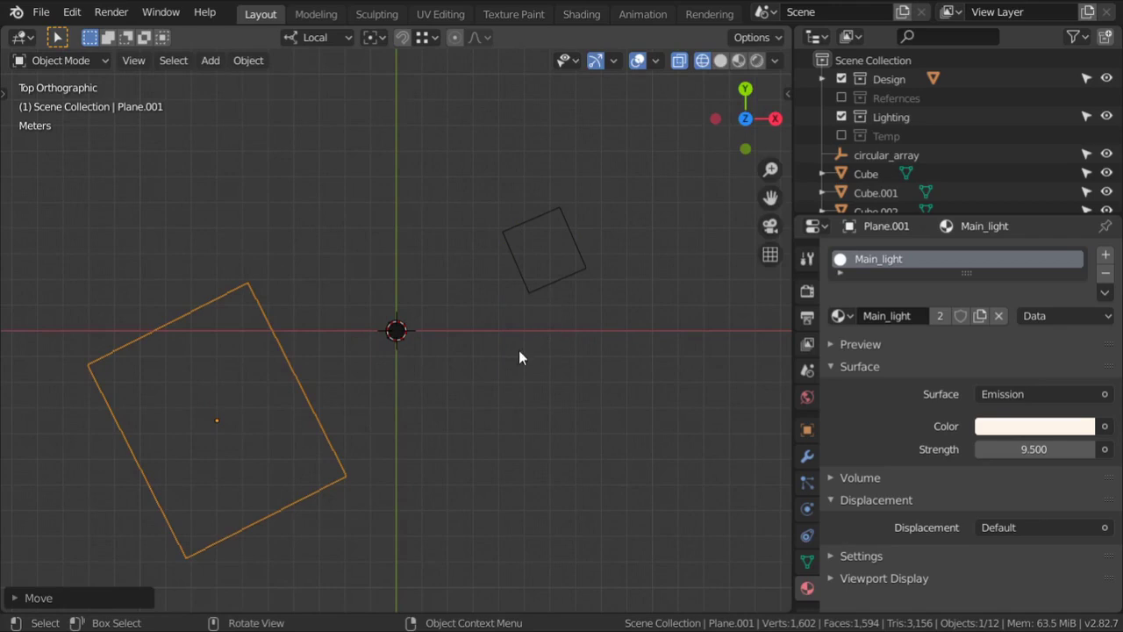
Step: Make the large plane's Main_light material single-user, set its emission strength to 1.1 and give it a nearly white color
{"action": "left_click", "coordinate": [941, 315]}
{"action": "left_click", "coordinate": [1007, 450]}
{"action": "key", "text": "Return"}
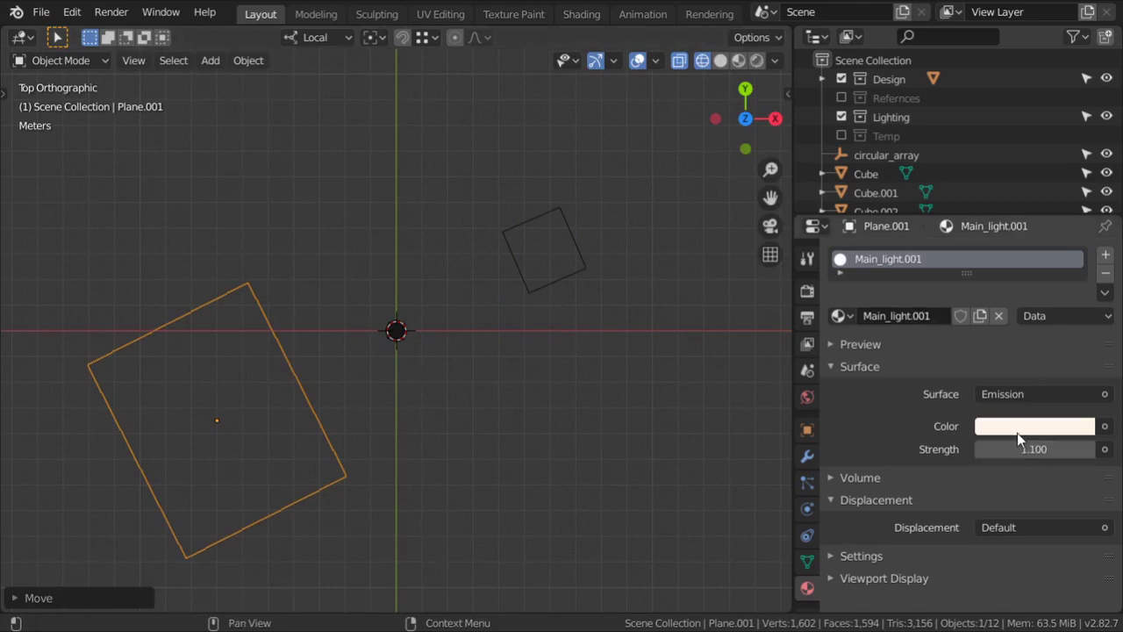
{"action": "left_click", "coordinate": [1017, 428]}
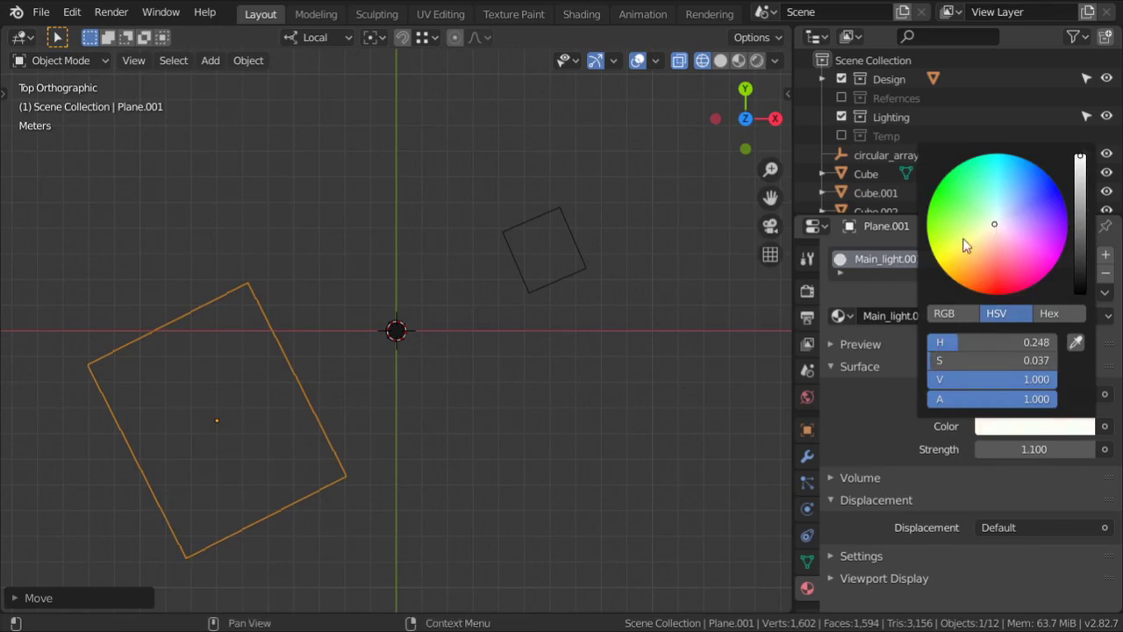
{"action": "left_click", "coordinate": [575, 280]}
Step: Add another plane at the origin beneath the stool and stretch it along X into a long floor strip
{"action": "middle_click_drag", "start_coordinate": [574, 280], "coordinate": [472, 344]}
{"action": "key", "text": "shift+a"}
{"action": "mouse_move", "coordinate": [465, 272]}
{"action": "left_click", "coordinate": [577, 269]}
{"action": "middle_click_drag", "start_coordinate": [489, 396], "coordinate": [535, 453]}
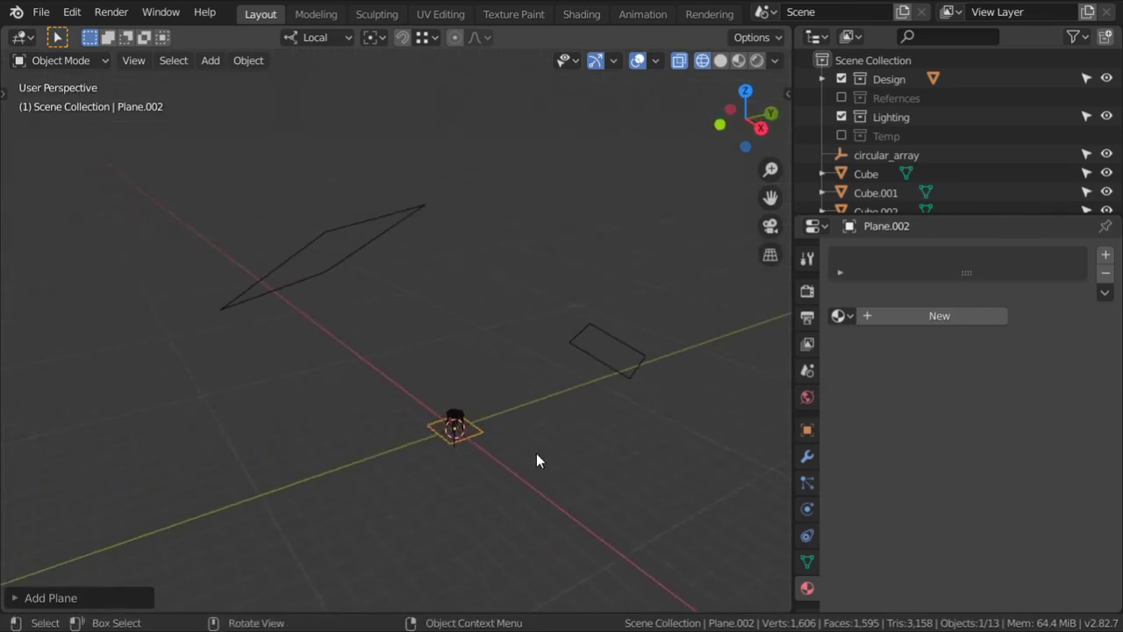
{"action": "key", "text": "s"}
{"action": "key", "text": "x"}
{"action": "left_click", "coordinate": [3, 591]}
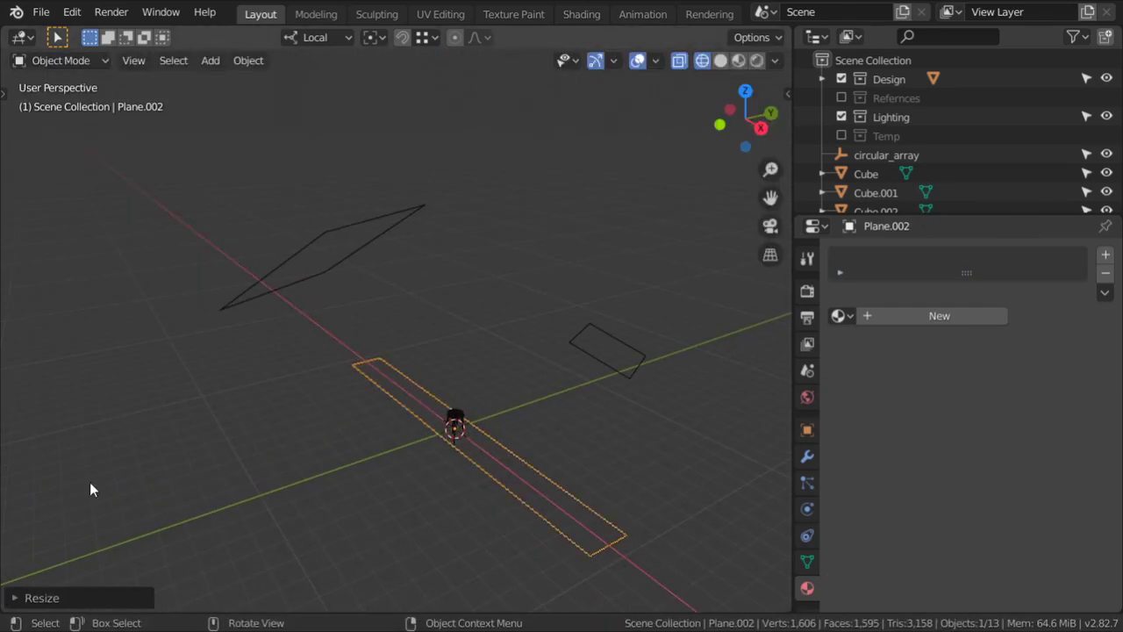
Step: In Edit Mode, move the floor strip's two long edges outward along Y to widen the floor behind and before the stool
{"action": "key", "text": "Tab"}
{"action": "left_click", "coordinate": [611, 511]}
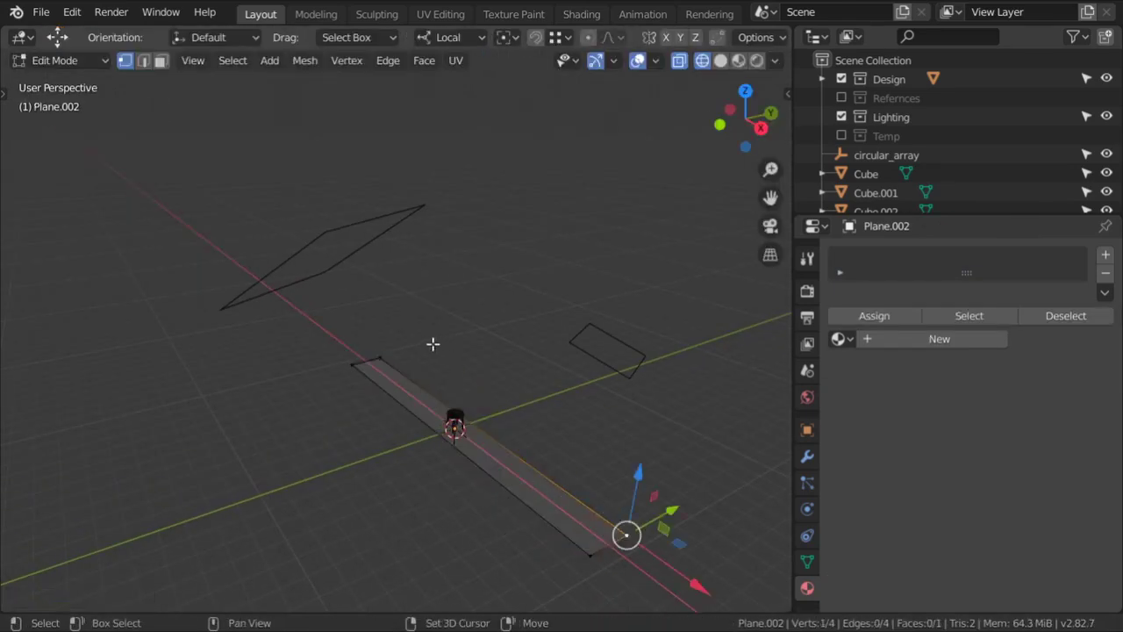
{"action": "left_click", "coordinate": [428, 382], "text": "shift"}
{"action": "left_click_drag", "start_coordinate": [527, 402], "coordinate": [583, 380]}
{"action": "left_click", "coordinate": [577, 535]}
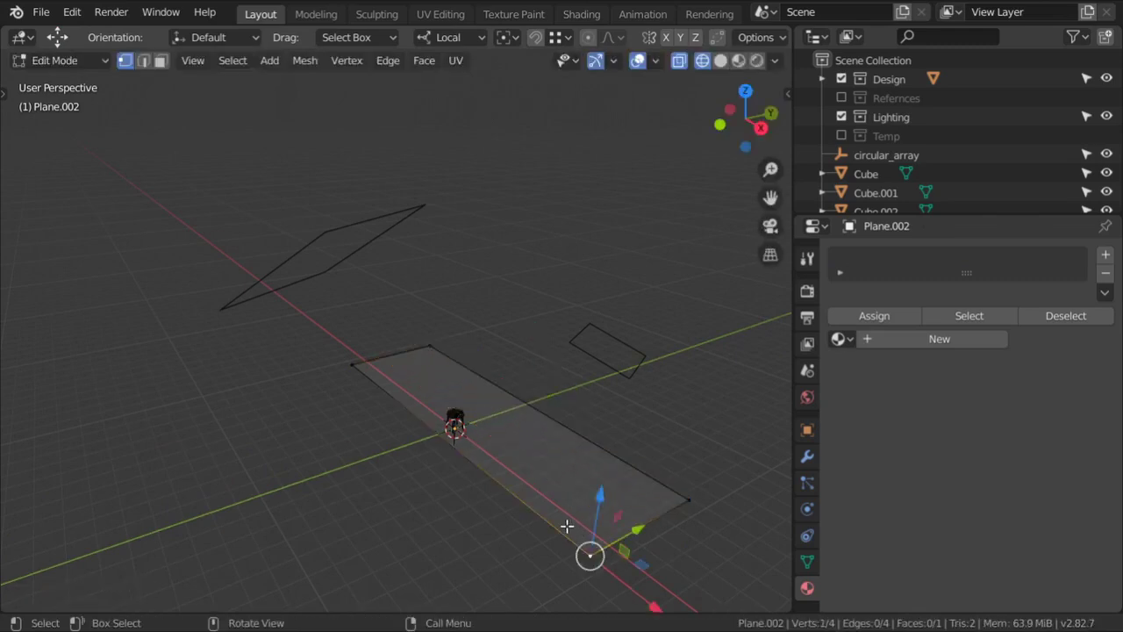
{"action": "left_click", "coordinate": [327, 366], "text": "shift"}
{"action": "left_click_drag", "start_coordinate": [514, 426], "coordinate": [443, 478]}
Step: Extrude the floor's rear edge upward along Z into a tall backdrop wall
{"action": "left_click", "coordinate": [685, 497]}
{"action": "left_click", "coordinate": [434, 341], "text": "shift"}
{"action": "key", "text": "e"}
{"action": "key", "text": "z"}
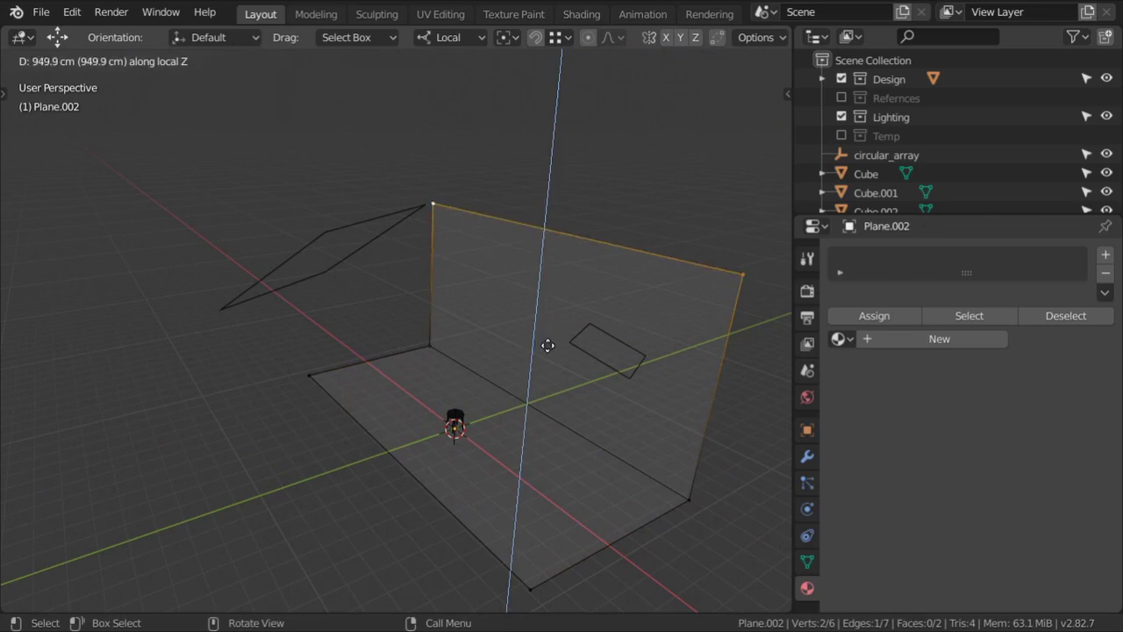
{"action": "left_click", "coordinate": [550, 262]}
{"action": "left_click", "coordinate": [635, 472]}
Step: Select the edge between floor and wall, then shift the whole backdrop along Y in the right view, bringing the wall closer to the stool
{"action": "left_click", "coordinate": [430, 347]}
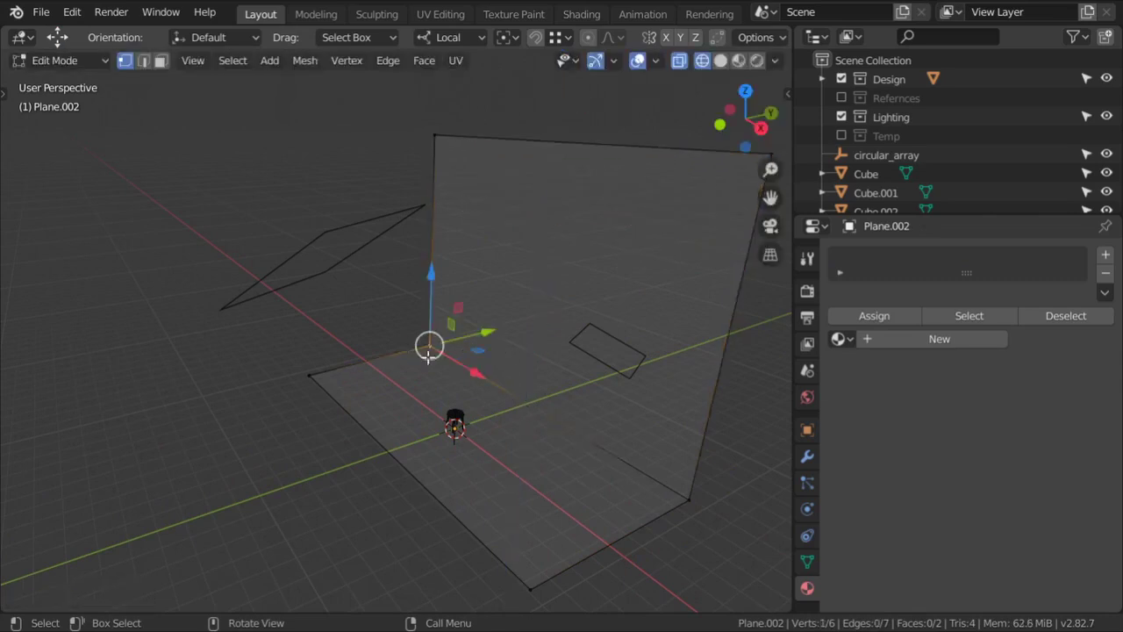
{"action": "left_click", "coordinate": [687, 501], "text": "shift"}
{"action": "key", "text": "KP_3"}
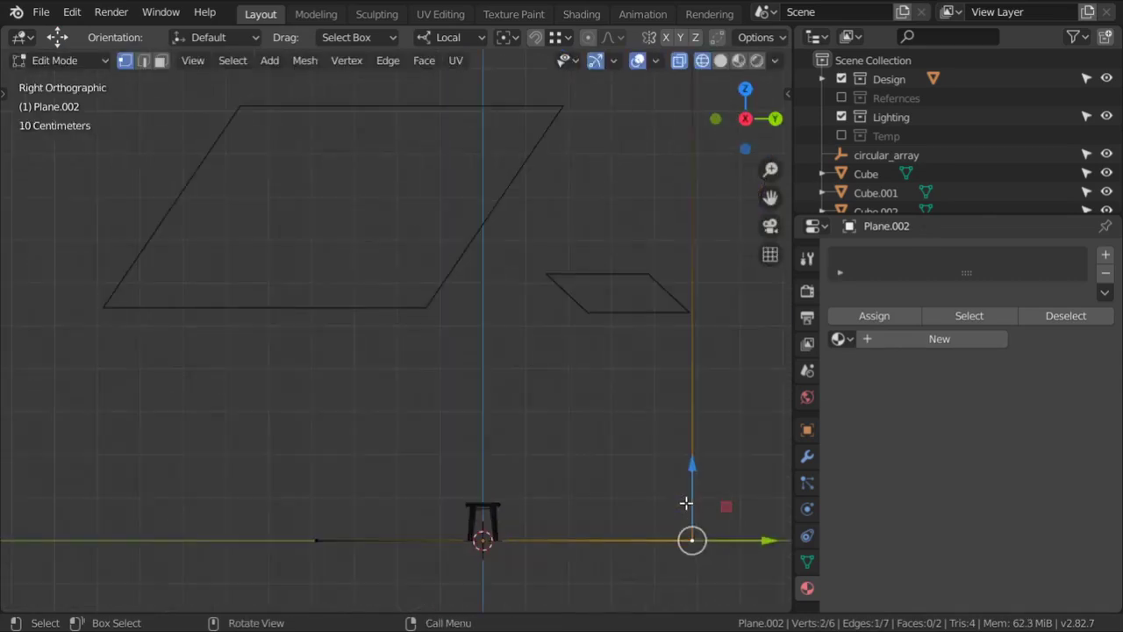
{"action": "middle_click_drag", "start_coordinate": [686, 501], "coordinate": [574, 396], "text": "shift"}
{"action": "key", "text": "Tab"}
{"action": "key", "text": "g"}
{"action": "key", "text": "y"}
{"action": "left_click", "coordinate": [515, 481]}
Step: Bevel the selected floor-to-wall edge with several segments into a rounded curve and leave Edit Mode
{"action": "key", "text": "Tab"}
{"action": "key", "text": "ctrl+shift+b"}
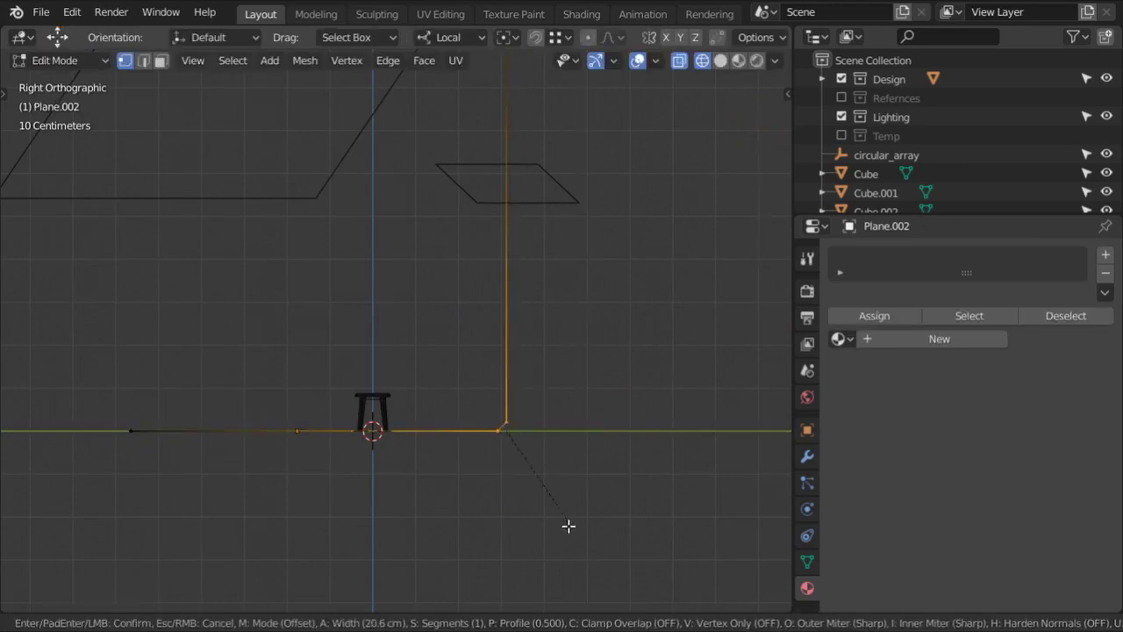
{"action": "left_click", "coordinate": [710, 253]}
{"action": "key", "text": "Tab"}
Step: Reposition the curved backdrop along Y behind the stool and switch the viewport to Solid shading
{"action": "mouse_move", "coordinate": [393, 263]}
{"action": "middle_mouse_down"}
{"action": "mouse_move", "coordinate": [425, 307]}
{"action": "mouse_move", "coordinate": [442, 303]}
{"action": "middle_mouse_up"}
{"action": "key", "text": "g"}
{"action": "key", "text": "y"}
{"action": "left_click", "coordinate": [506, 291]}
{"action": "key", "text": "shift+z"}
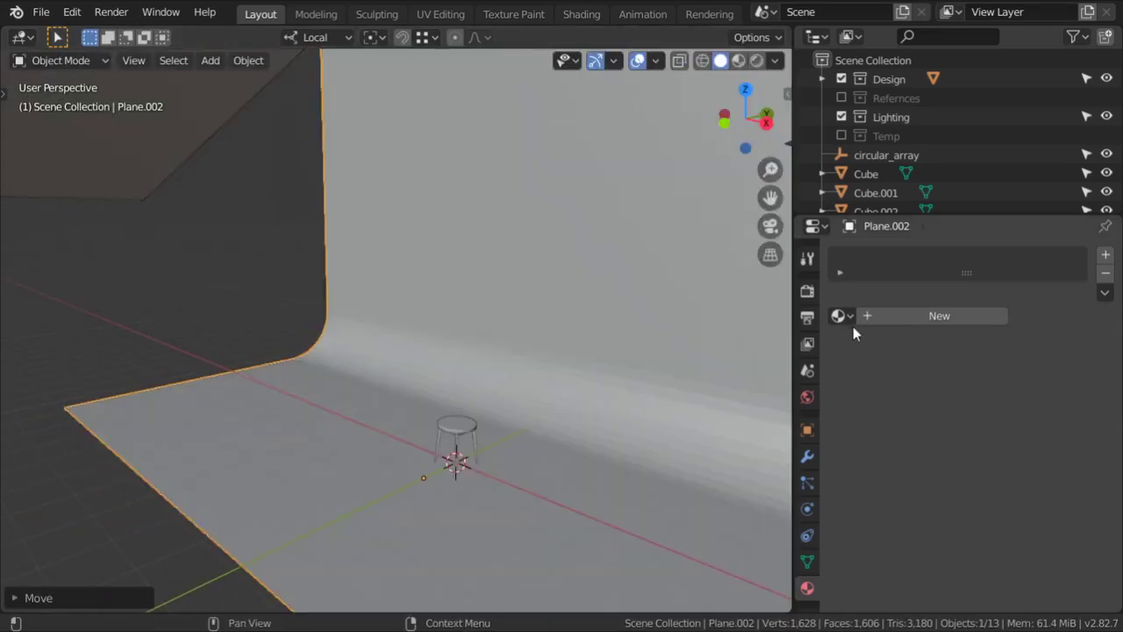
Step: Create a new material for the backdrop and change its surface shader to Diffuse BSDF
{"action": "left_click", "coordinate": [841, 315]}
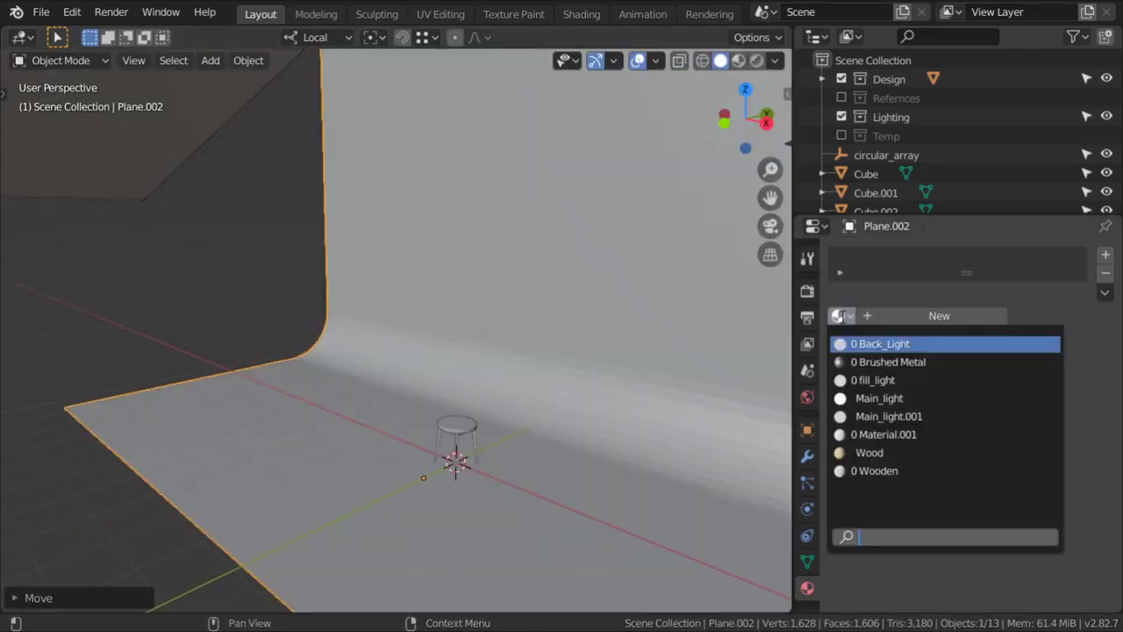
{"action": "left_click", "coordinate": [876, 314]}
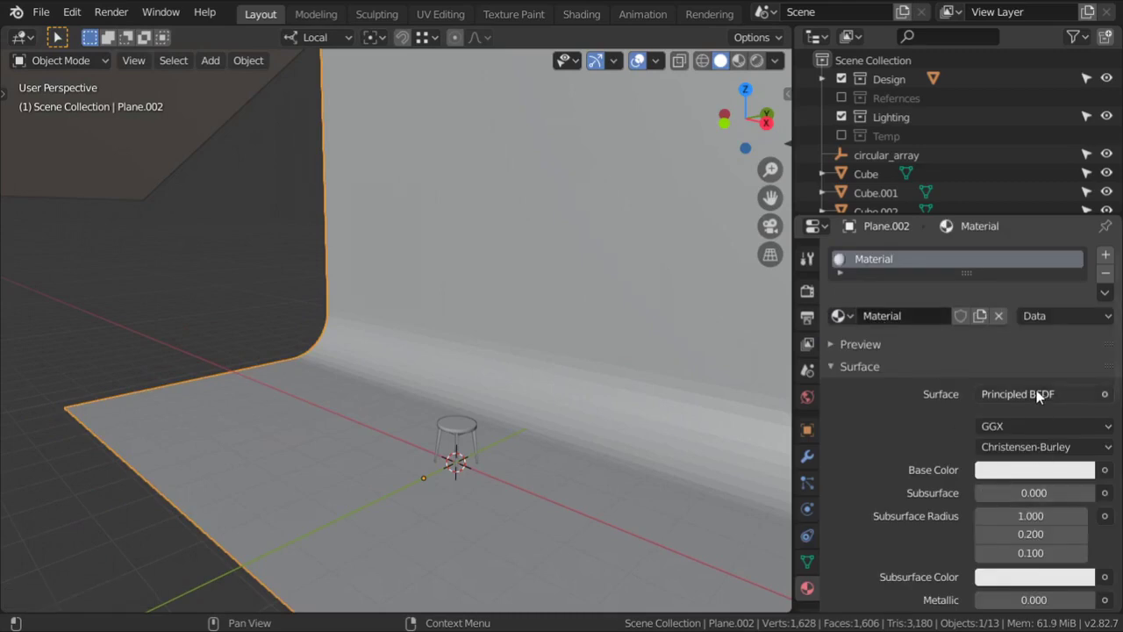
{"action": "left_click", "coordinate": [1036, 394]}
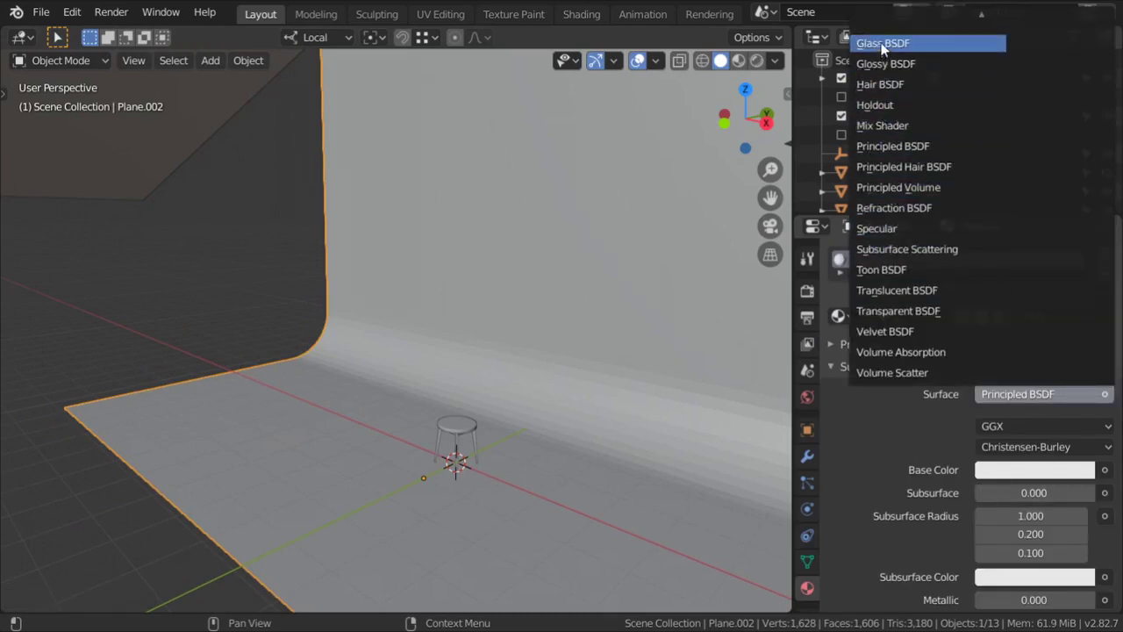
{"action": "left_click", "coordinate": [895, 103]}
Step: Shade the backdrop smooth and set its material roughness to 0.209
{"action": "right_click", "coordinate": [621, 295]}
{"action": "left_click", "coordinate": [621, 295]}
{"action": "left_click_drag", "start_coordinate": [1070, 448], "coordinate": [1017, 447]}
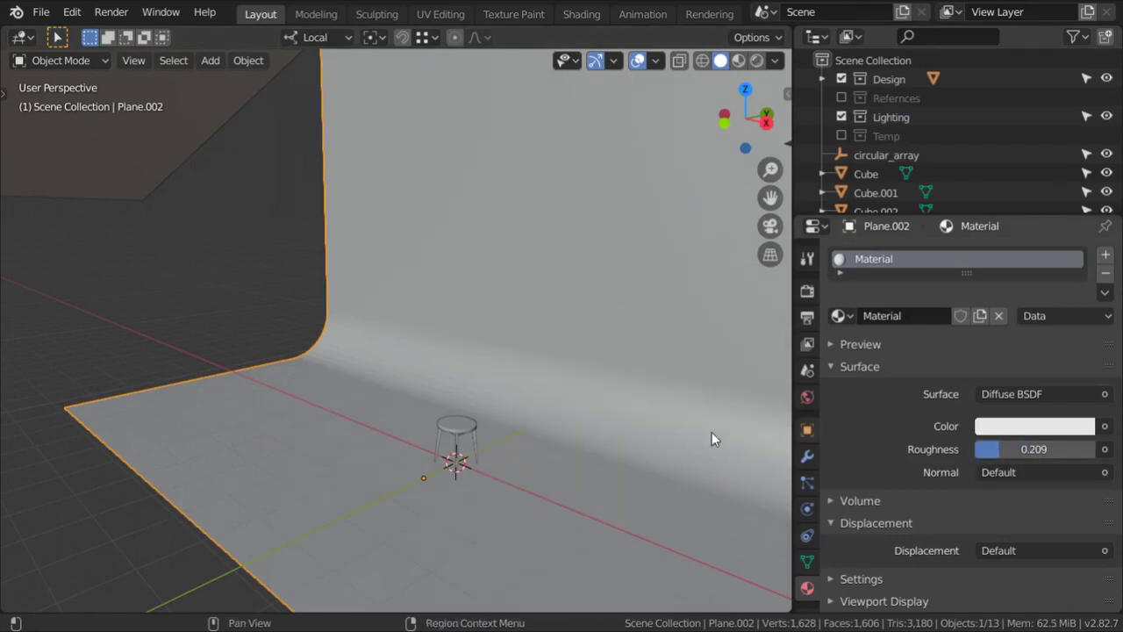
Step: Select the four stool legs, Leg1 through Leg1.003, and move them to the Design collection
{"action": "middle_click_drag", "start_coordinate": [498, 417], "coordinate": [438, 351]}
{"action": "scroll", "coordinate": [556, 390], "scroll_direction": "down", "scroll_amount": 2}
{"action": "scroll", "coordinate": [493, 419], "scroll_direction": "up", "scroll_amount": 4}
{"action": "scroll", "coordinate": [437, 351], "scroll_direction": "up", "scroll_amount": 3}
{"action": "scroll", "coordinate": [865, 195], "scroll_direction": "down", "scroll_amount": 5}
{"action": "scroll", "coordinate": [865, 195], "scroll_direction": "down", "scroll_amount": 2}
{"action": "left_click", "coordinate": [866, 137]}
{"action": "left_click", "coordinate": [870, 88], "text": "shift"}
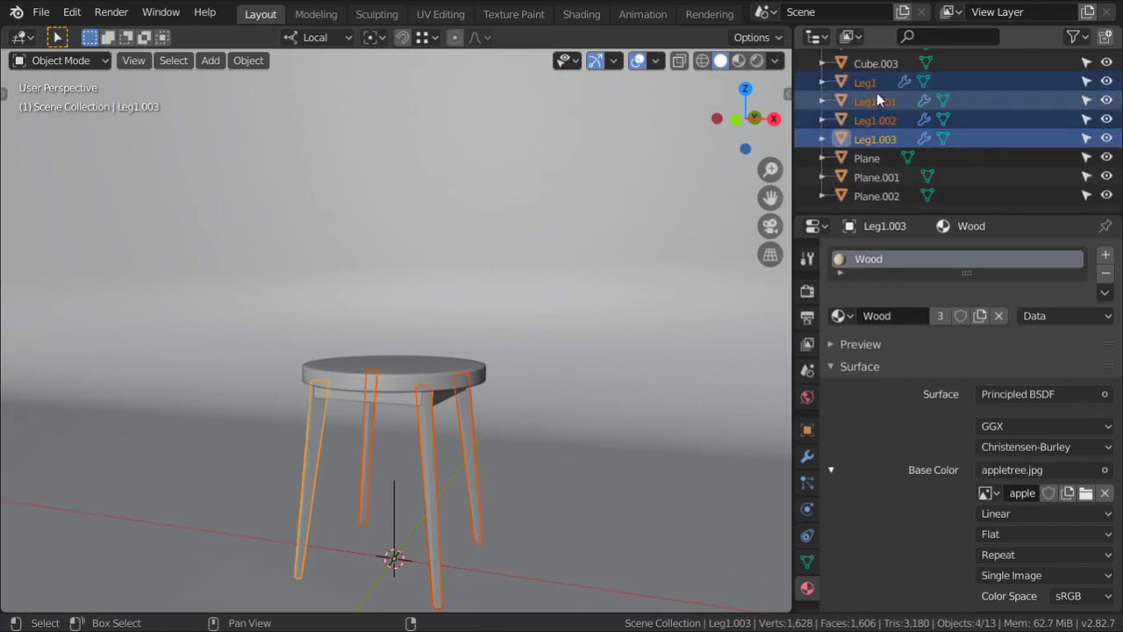
{"action": "key", "text": "m"}
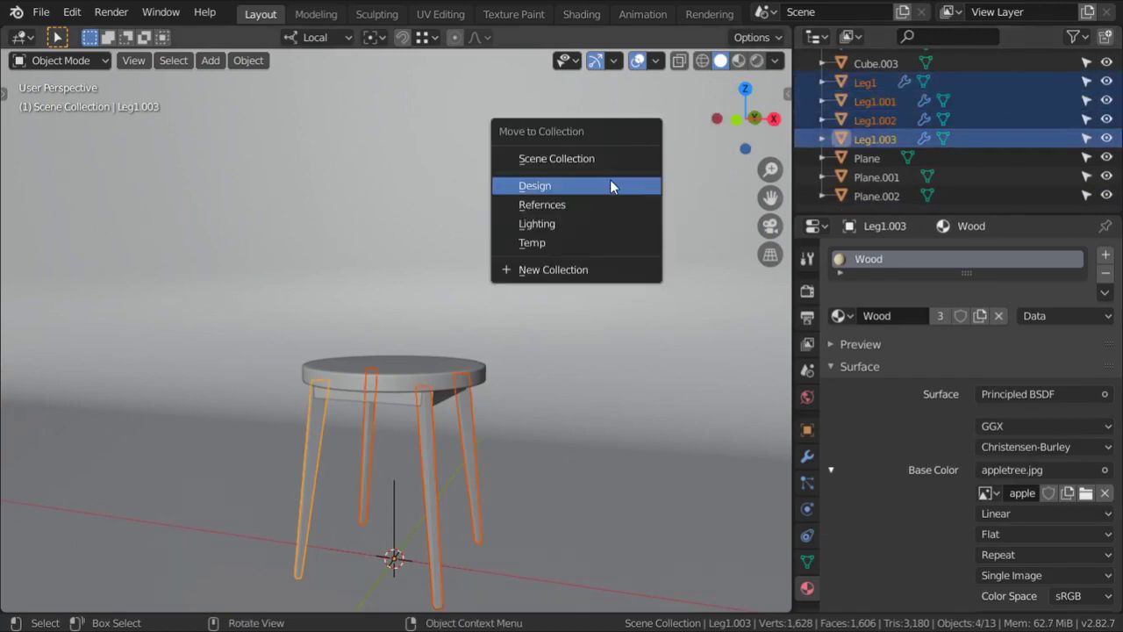
{"action": "left_click", "coordinate": [611, 186]}
Step: Move the four braces, Cube through Cube.003, to the Design collection and toggle that collection off and on to check its contents
{"action": "scroll", "coordinate": [922, 163], "scroll_direction": "up", "scroll_amount": 3}
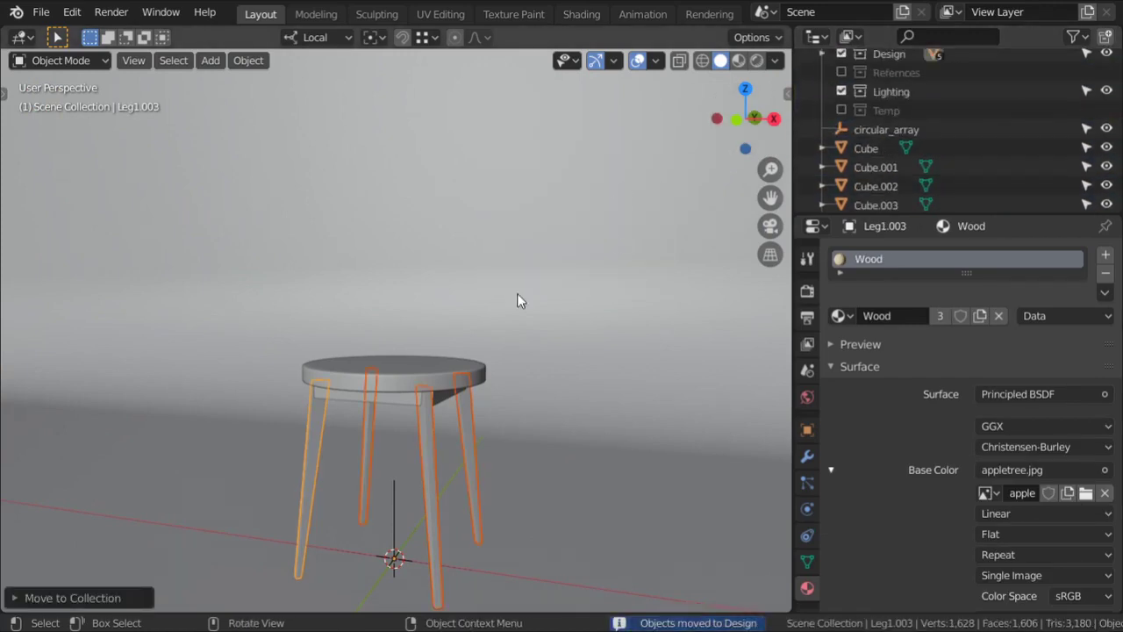
{"action": "left_click", "coordinate": [868, 148]}
{"action": "left_click", "coordinate": [875, 205], "text": "shift"}
{"action": "key", "text": "m"}
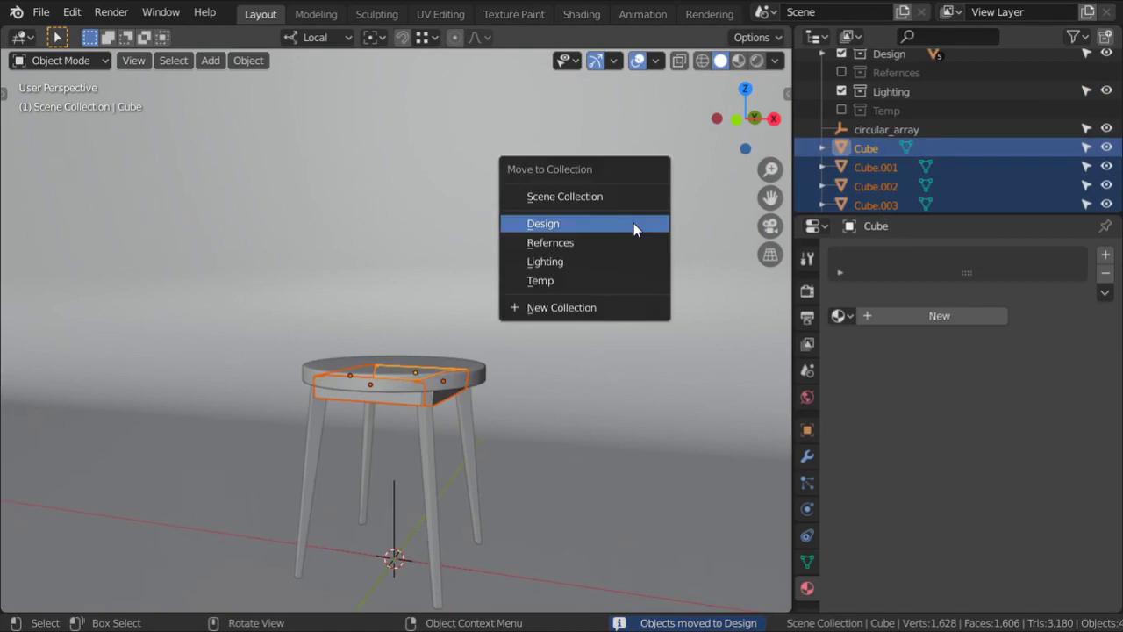
{"action": "left_click", "coordinate": [633, 223]}
{"action": "scroll", "coordinate": [886, 140], "scroll_direction": "up", "scroll_amount": 2}
{"action": "left_click", "coordinate": [841, 79]}
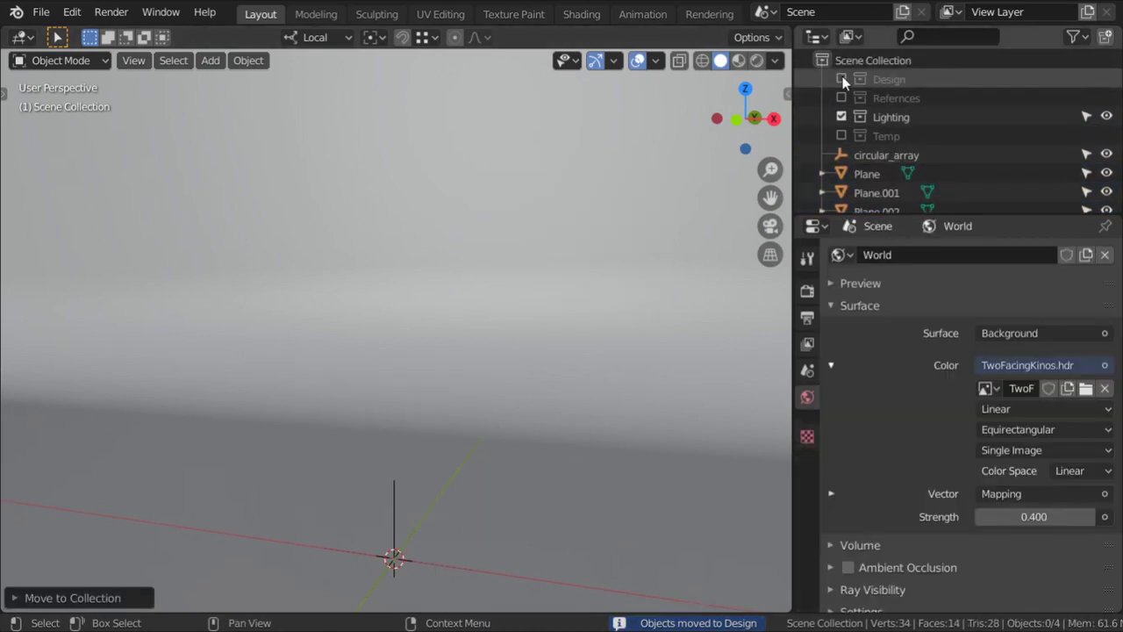
{"action": "left_click", "coordinate": [842, 79]}
Step: Move the circular_array empty to the Design collection
{"action": "scroll", "coordinate": [856, 171], "scroll_direction": "down", "scroll_amount": 1}
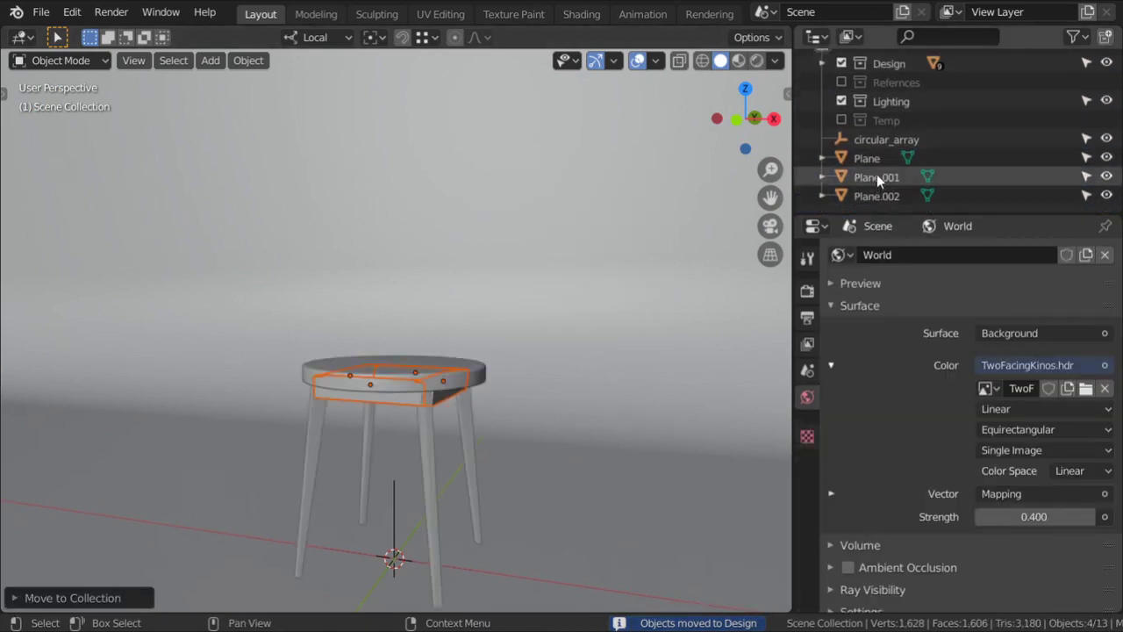
{"action": "left_click", "coordinate": [871, 144]}
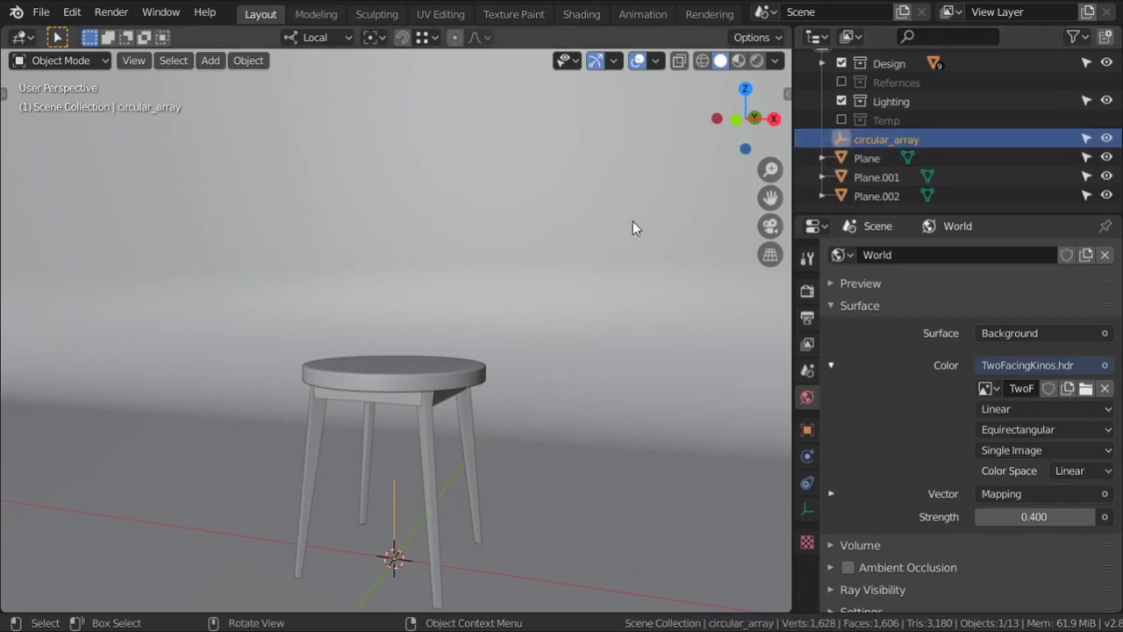
{"action": "key", "text": "m"}
{"action": "left_click", "coordinate": [626, 224]}
Step: Select Plane, Plane.001 and Plane.002 and move them to the Lighting collection
{"action": "left_click", "coordinate": [870, 156]}
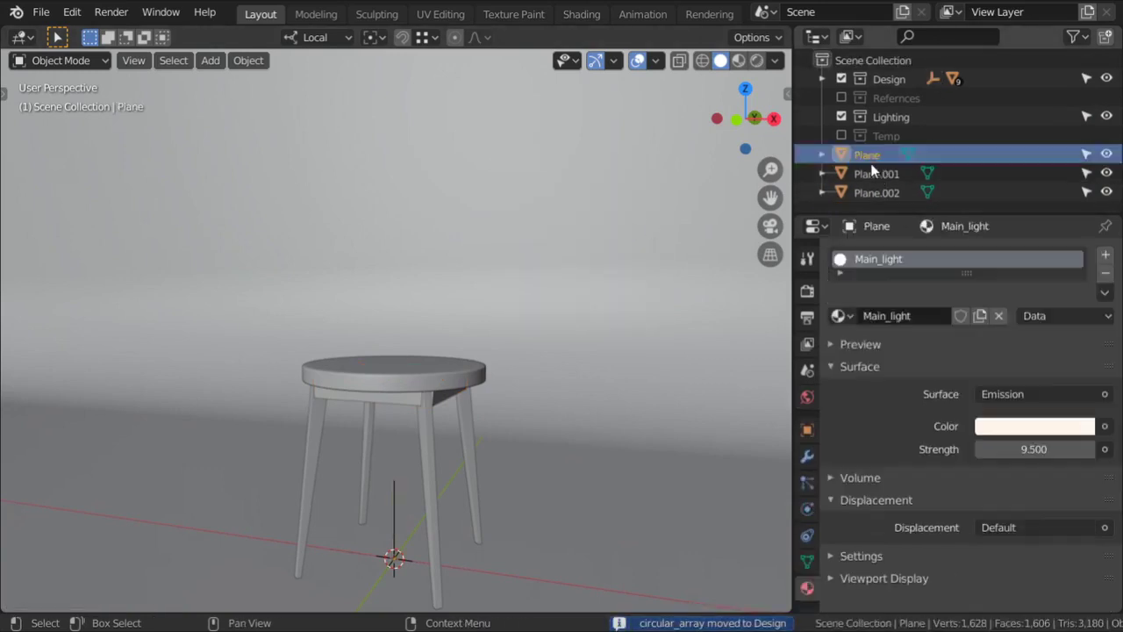
{"action": "left_click", "coordinate": [873, 194], "text": "shift"}
{"action": "key", "text": "m"}
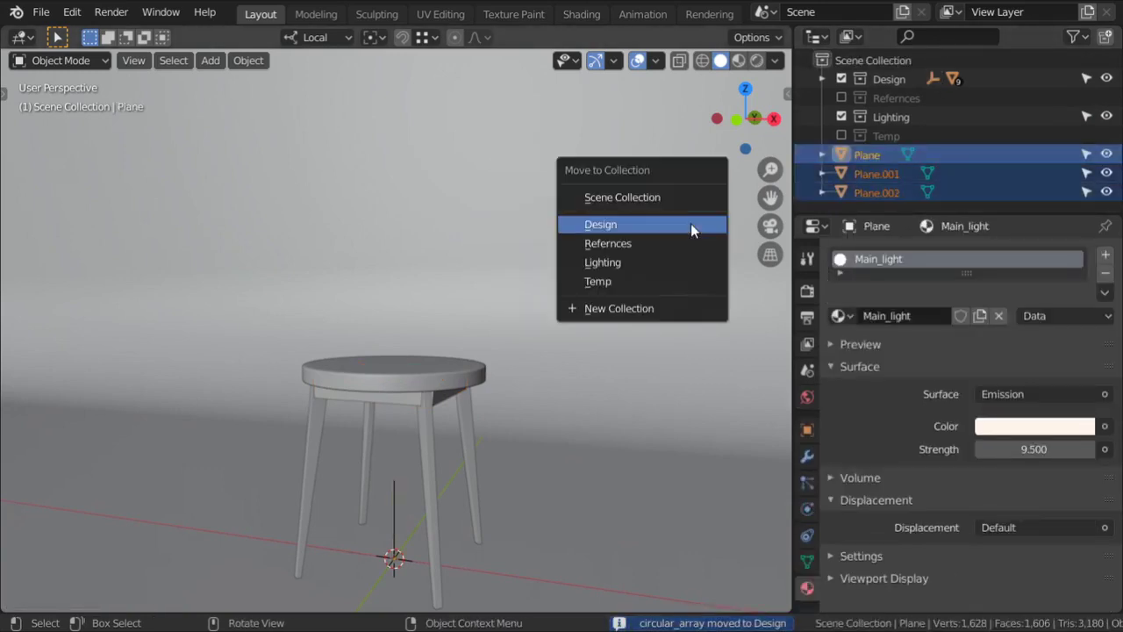
{"action": "left_click", "coordinate": [677, 263]}
{"action": "scroll", "coordinate": [621, 255], "scroll_direction": "down", "scroll_amount": 6}
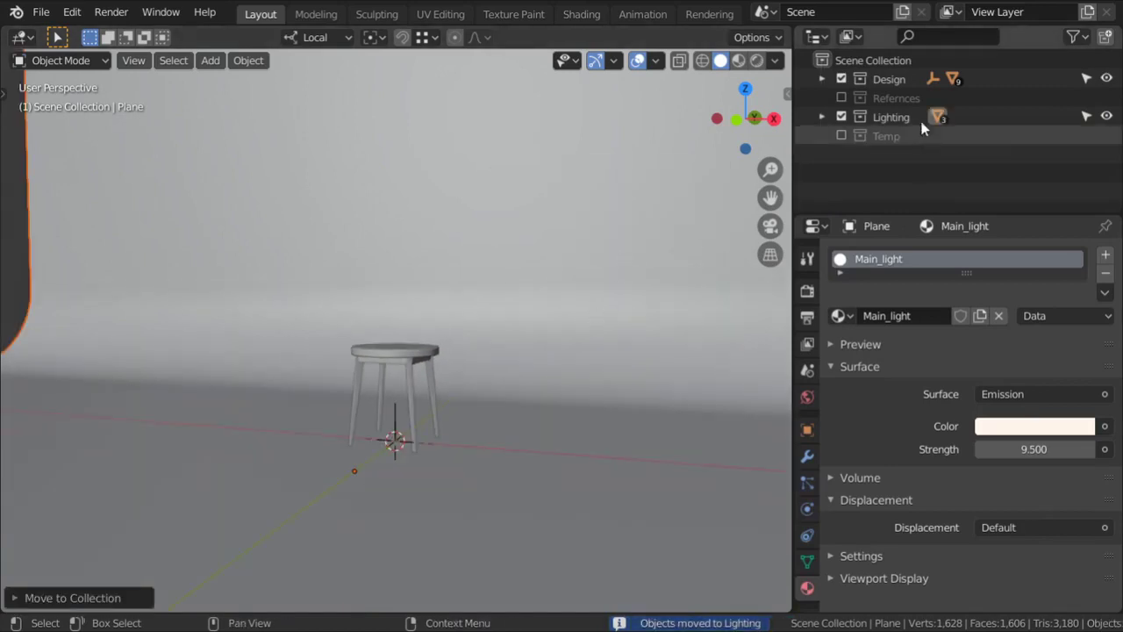
Step: Try to copy the Design collection and paste it into the scene
{"action": "left_click", "coordinate": [890, 80]}
{"action": "right_click", "coordinate": [891, 83]}
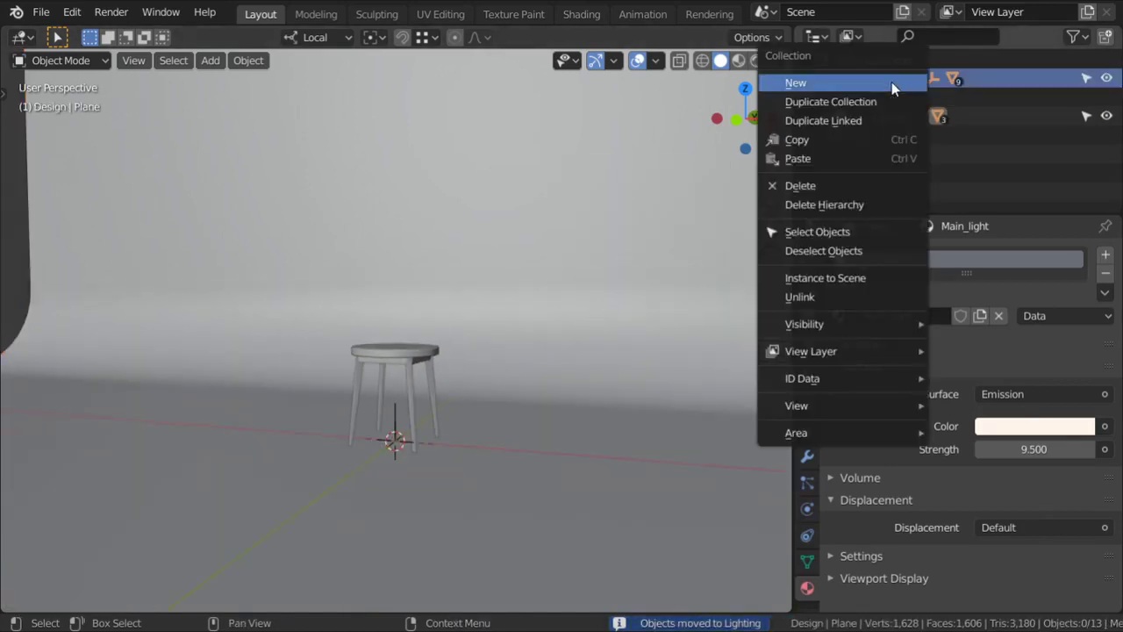
{"action": "left_click", "coordinate": [850, 140]}
{"action": "right_click", "coordinate": [974, 187]}
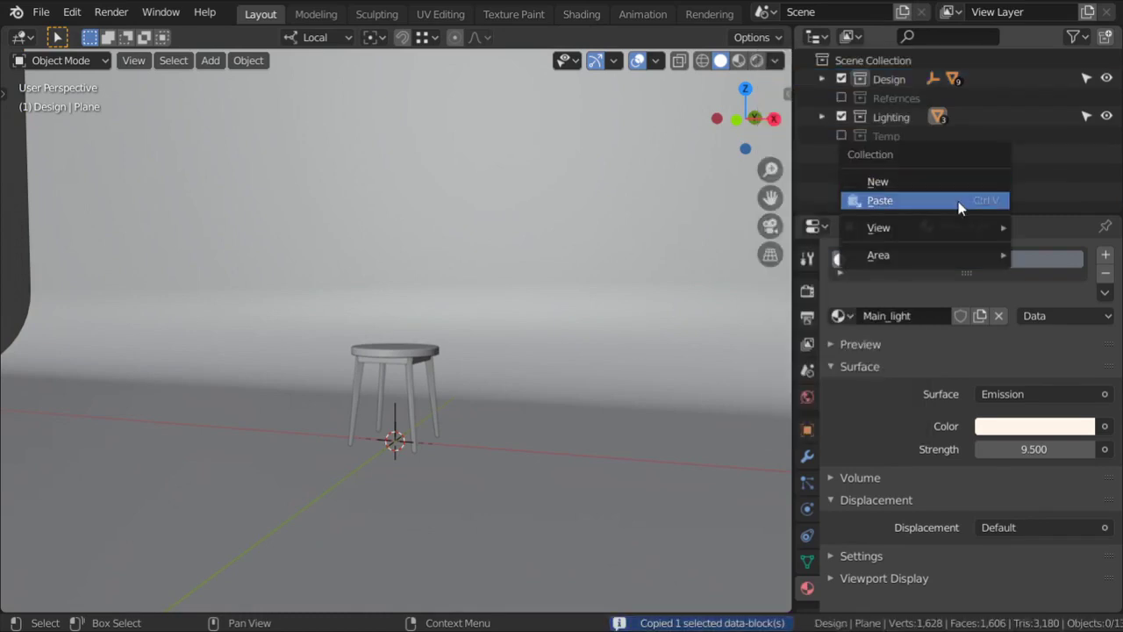
{"action": "left_click", "coordinate": [958, 204]}
Step: Duplicate the Design collection, exclude the original from the view layer and select the duplicate
{"action": "left_click", "coordinate": [886, 79]}
{"action": "right_click", "coordinate": [886, 81]}
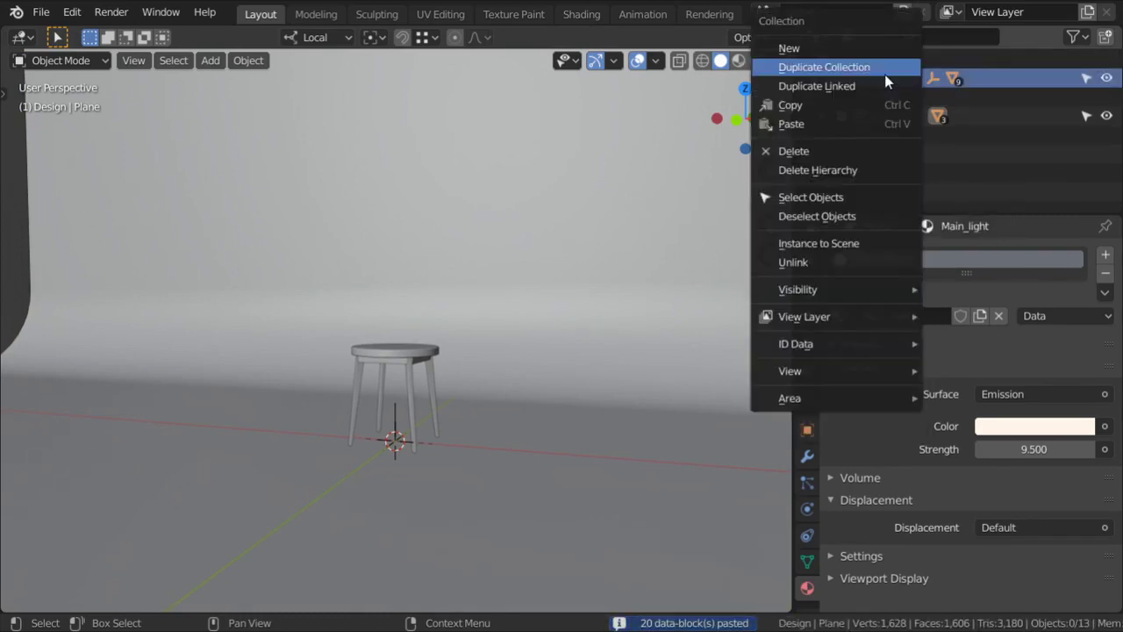
{"action": "left_click", "coordinate": [884, 77]}
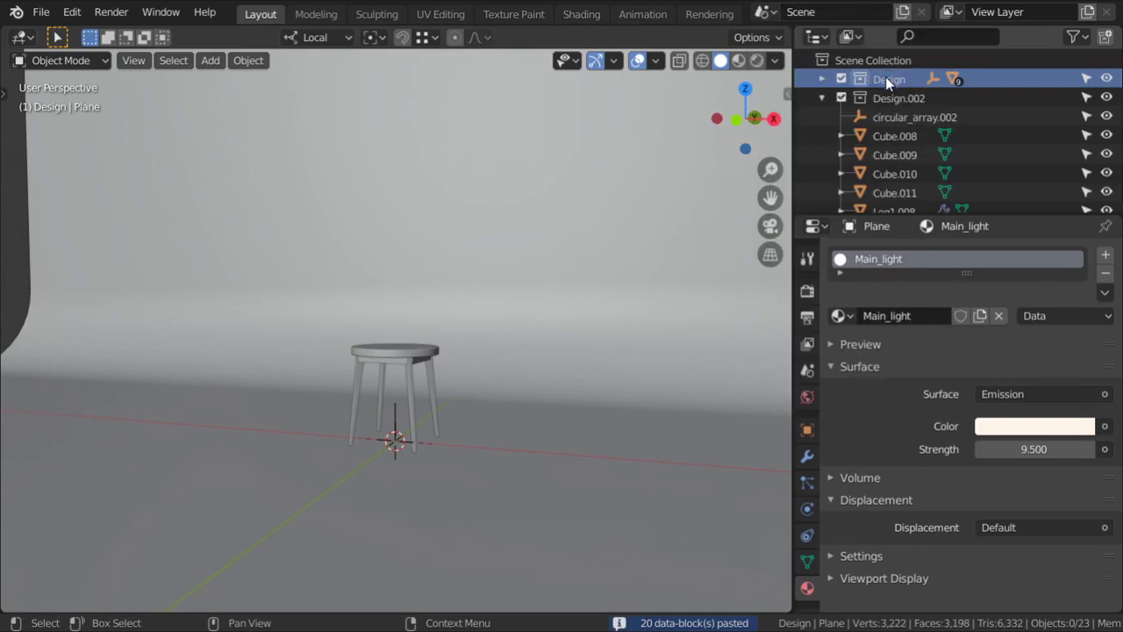
{"action": "left_click", "coordinate": [822, 98]}
{"action": "left_click", "coordinate": [841, 79]}
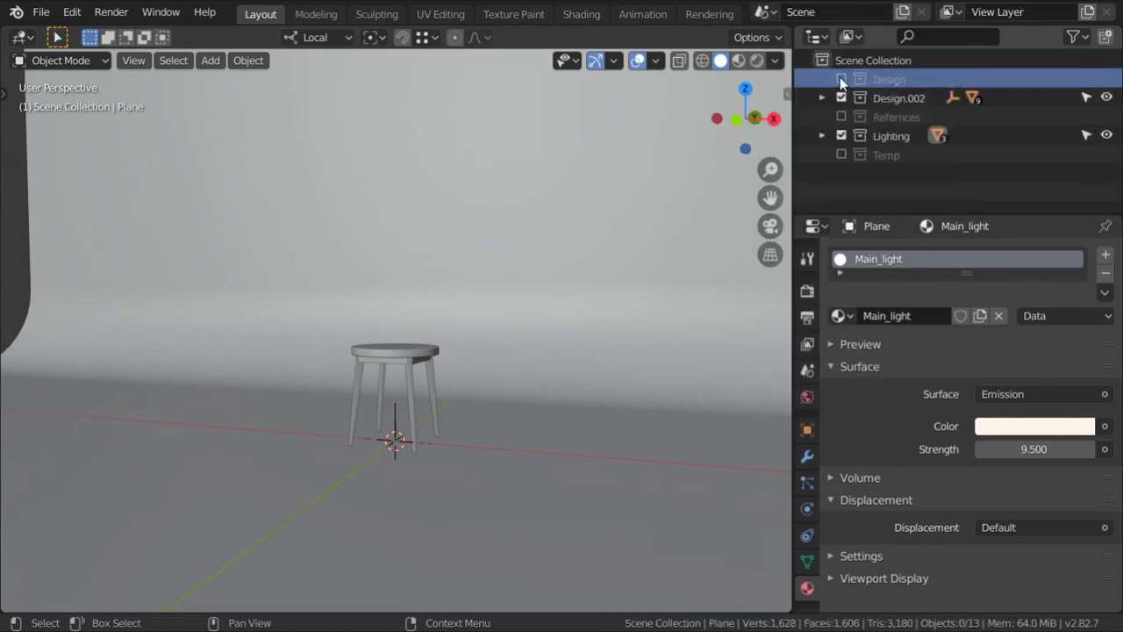
{"action": "left_click", "coordinate": [932, 100]}
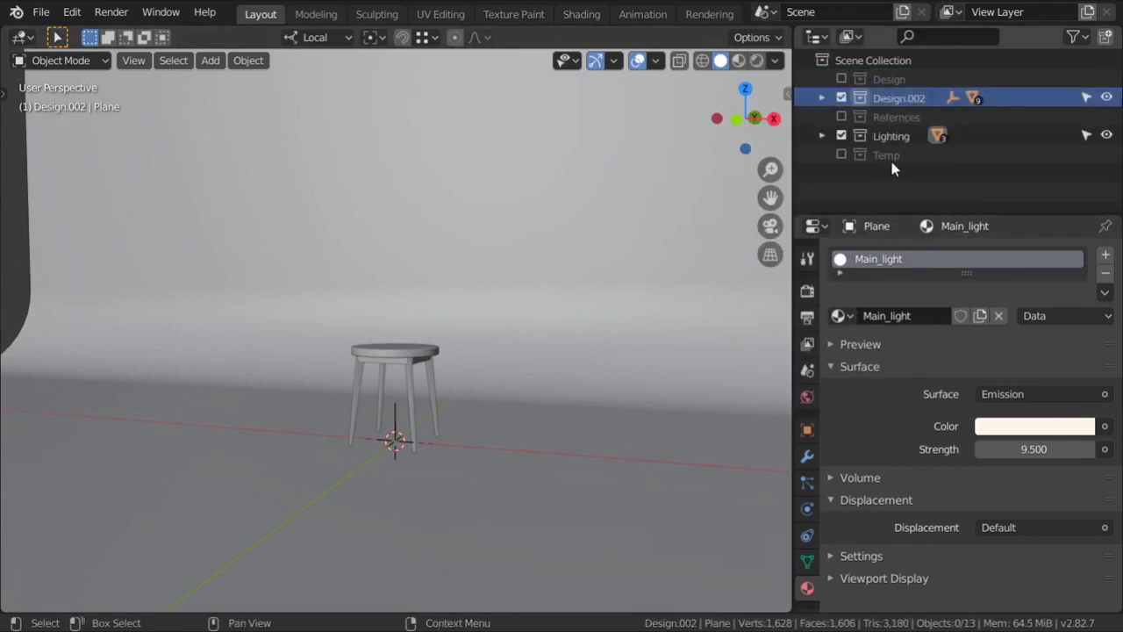
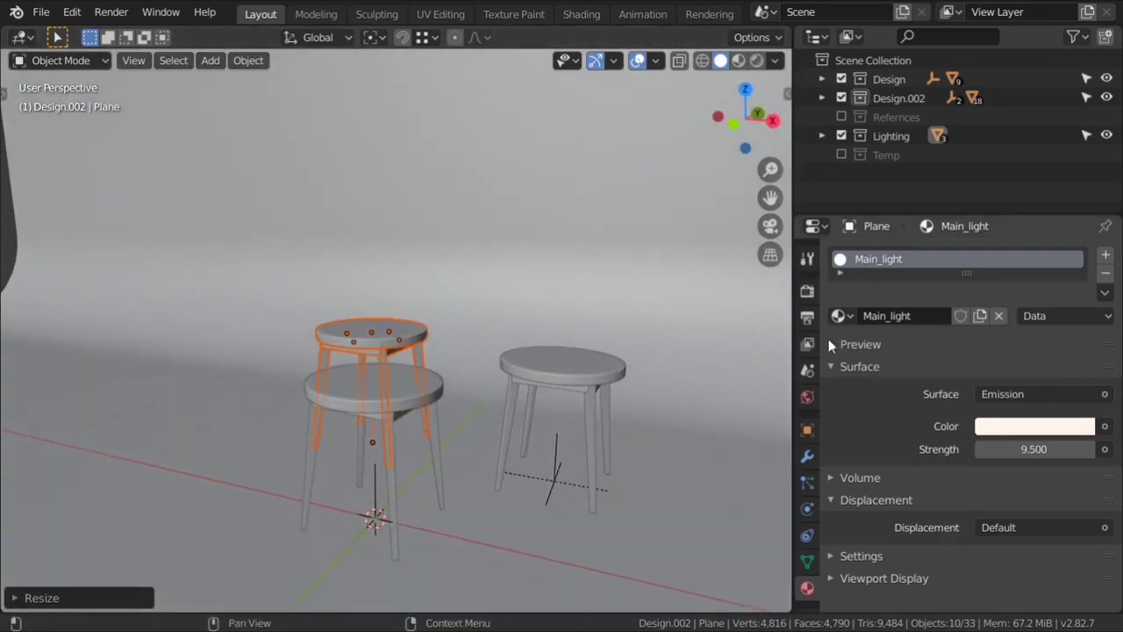
Step: Remove the Wood material from the rear stool's seat and give it a new material named plastic
{"action": "left_click", "coordinate": [375, 337]}
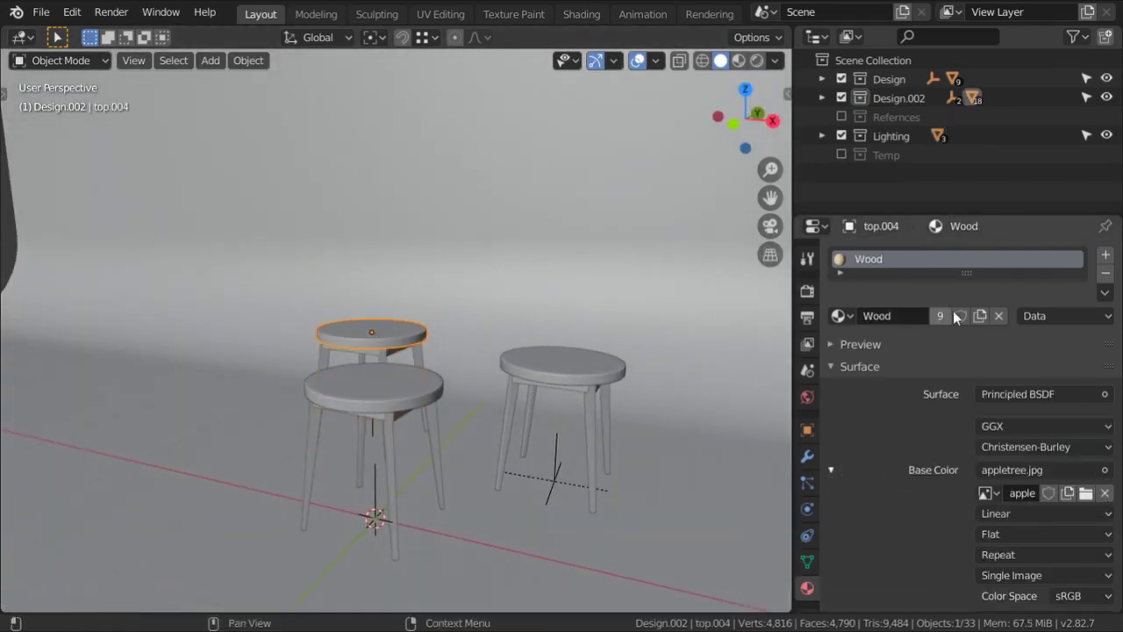
{"action": "left_click", "coordinate": [998, 316]}
{"action": "middle_click_drag", "start_coordinate": [473, 345], "coordinate": [386, 347]}
{"action": "scroll", "coordinate": [377, 344], "scroll_direction": "up", "scroll_amount": 2}
{"action": "scroll", "coordinate": [375, 340], "scroll_direction": "up", "scroll_amount": 2}
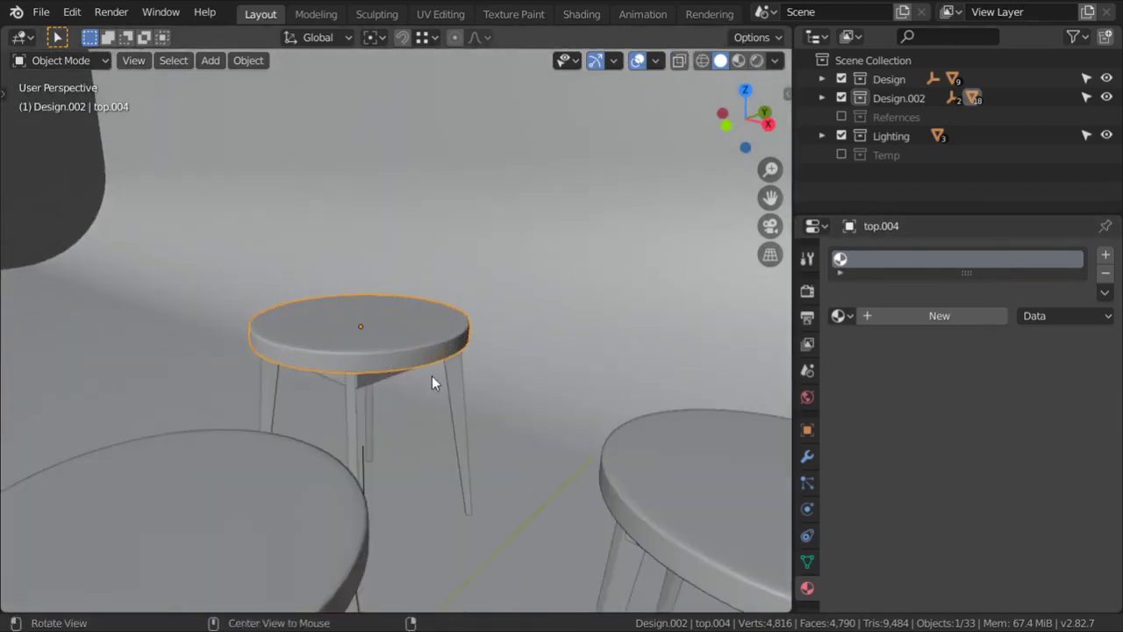
{"action": "middle_click_drag", "start_coordinate": [431, 376], "coordinate": [404, 354]}
{"action": "left_click", "coordinate": [889, 316]}
{"action": "left_click", "coordinate": [894, 316]}
{"action": "type", "text": "plasti"}
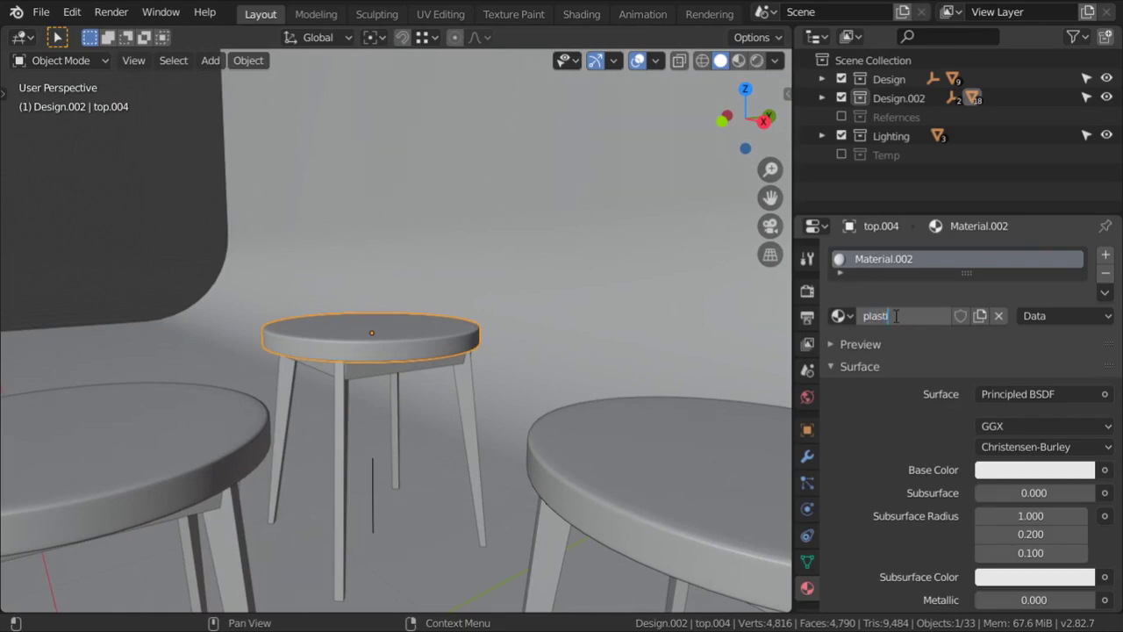
{"action": "type", "text": "c"}
{"action": "key", "text": "Return"}
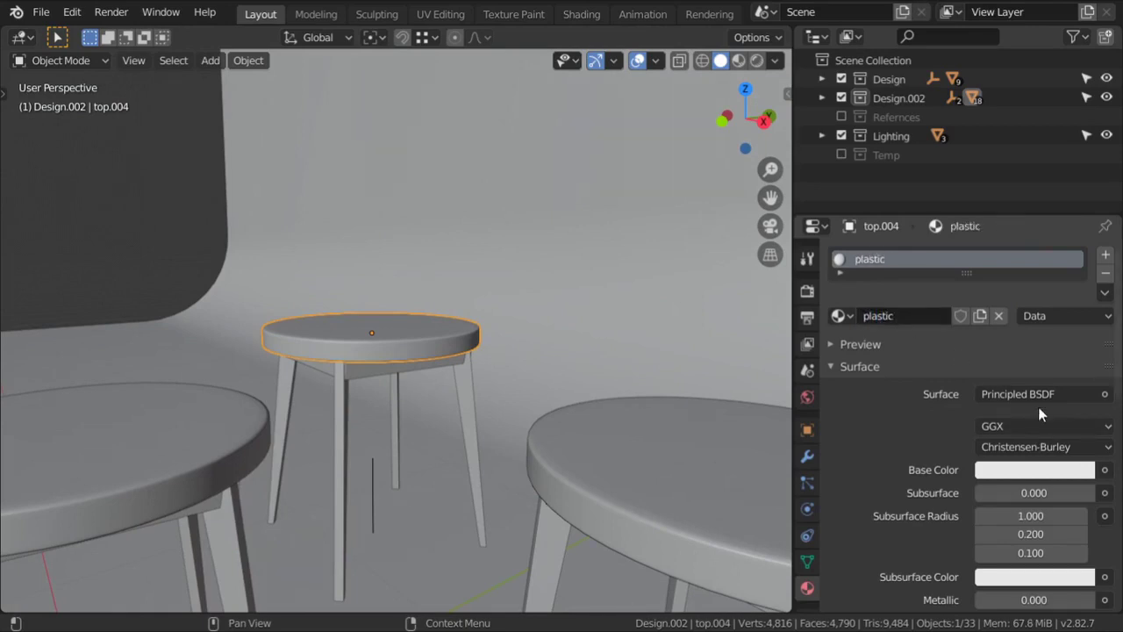
Step: Change the plastic material's base color to a saturated orange-red
{"action": "left_click", "coordinate": [1018, 471]}
{"action": "left_click", "coordinate": [1044, 253]}
{"action": "mouse_move", "coordinate": [1044, 253]}
{"action": "left_mouse_down"}
{"action": "mouse_move", "coordinate": [1018, 215]}
{"action": "mouse_move", "coordinate": [974, 217]}
{"action": "mouse_move", "coordinate": [943, 266]}
{"action": "mouse_move", "coordinate": [994, 324]}
{"action": "mouse_move", "coordinate": [964, 322]}
{"action": "left_mouse_up"}
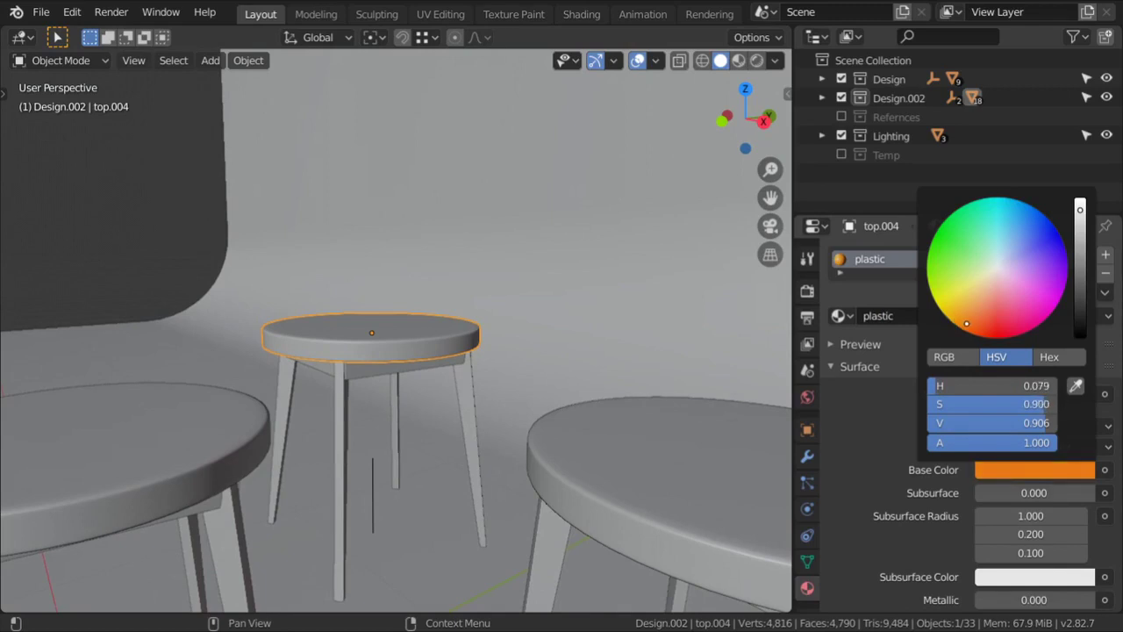
Step: Set the plastic material's specular to 0.446, roughness to 0.07 and clearcoat to 0.088
{"action": "scroll", "coordinate": [878, 439], "scroll_direction": "down", "scroll_amount": 2}
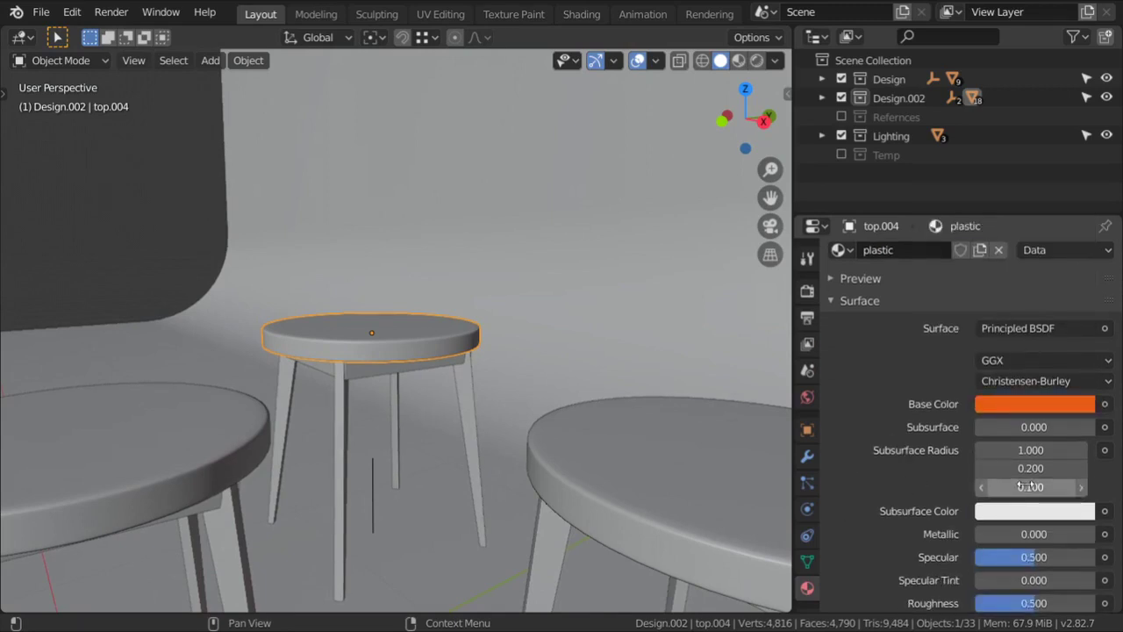
{"action": "scroll", "coordinate": [1018, 408], "scroll_direction": "down", "scroll_amount": 2}
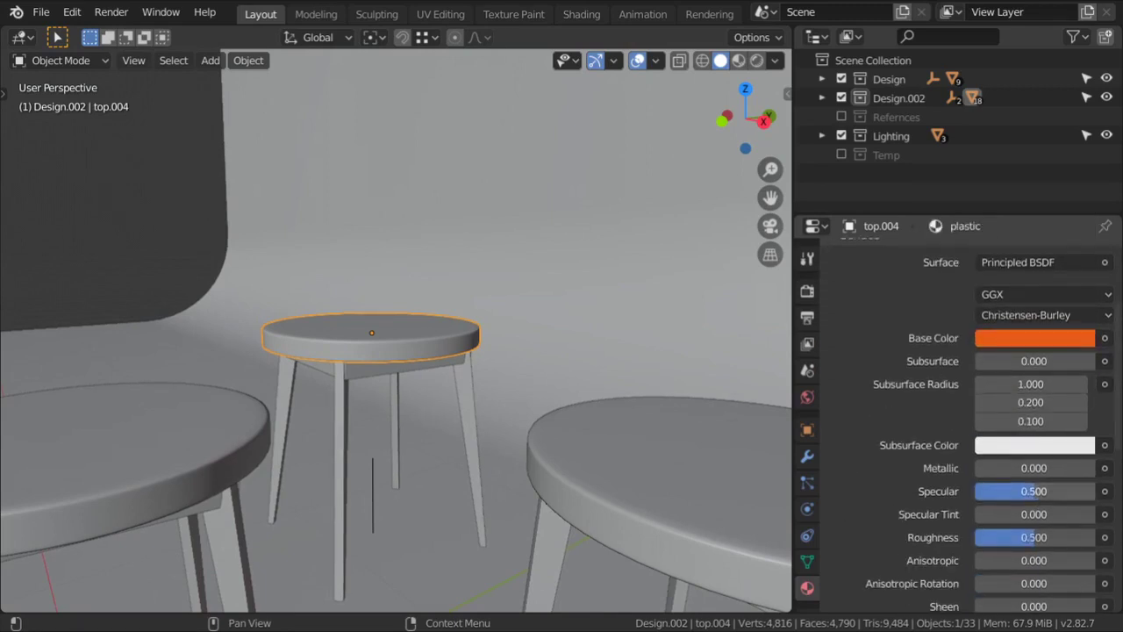
{"action": "scroll", "coordinate": [1009, 491], "scroll_direction": "down", "scroll_amount": 2}
{"action": "left_click", "coordinate": [1016, 472]}
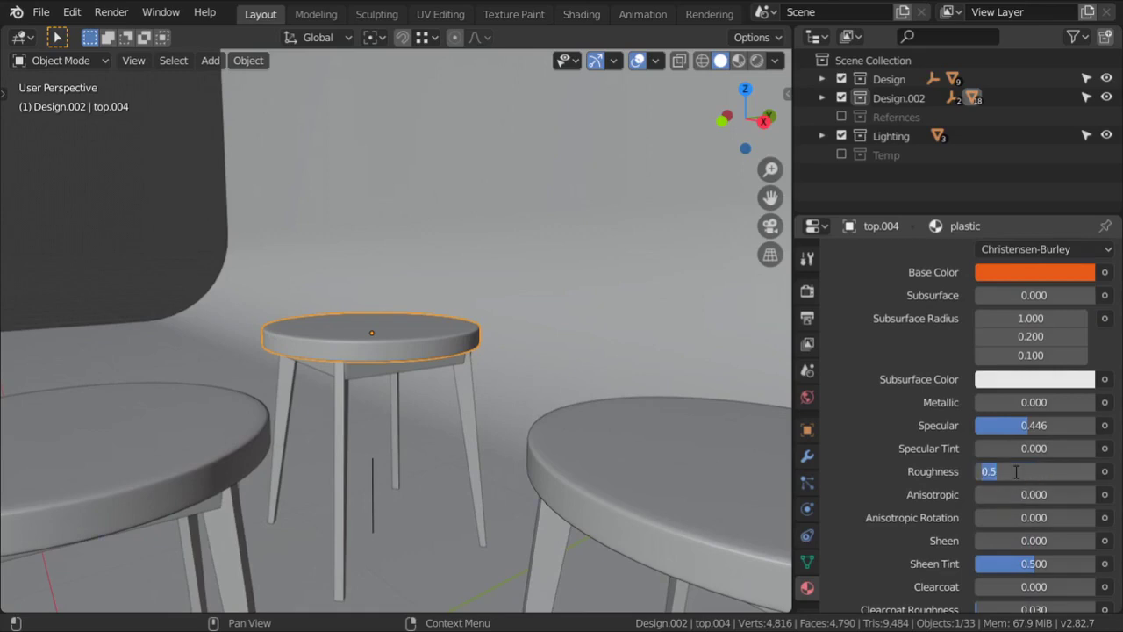
{"action": "type", "text": ".07"}
{"action": "key", "text": "Return"}
{"action": "scroll", "coordinate": [1014, 471], "scroll_direction": "down", "scroll_amount": 3}
{"action": "left_click_drag", "start_coordinate": [1033, 488], "coordinate": [1049, 488]}
{"action": "scroll", "coordinate": [540, 344], "scroll_direction": "down", "scroll_amount": 5}
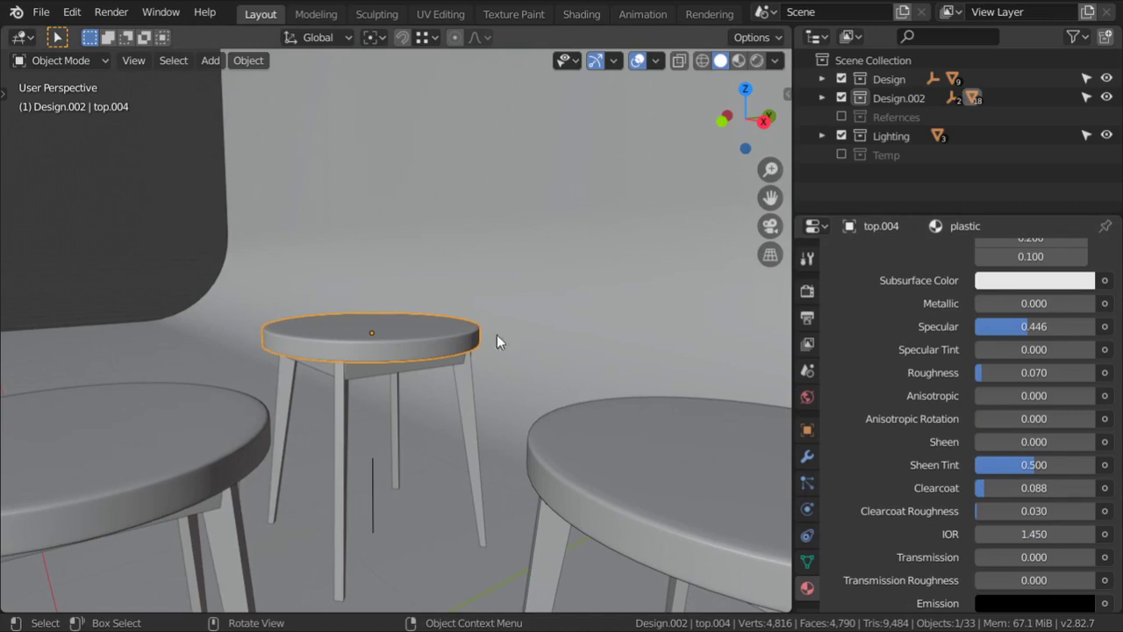
Step: Add a camera to the scene and bring it into a front view with the stools
{"action": "key", "text": "KP_7"}
{"action": "scroll", "coordinate": [474, 339], "scroll_direction": "up", "scroll_amount": 3}
{"action": "scroll", "coordinate": [474, 335], "scroll_direction": "down", "scroll_amount": 4}
{"action": "key", "text": "shift+a"}
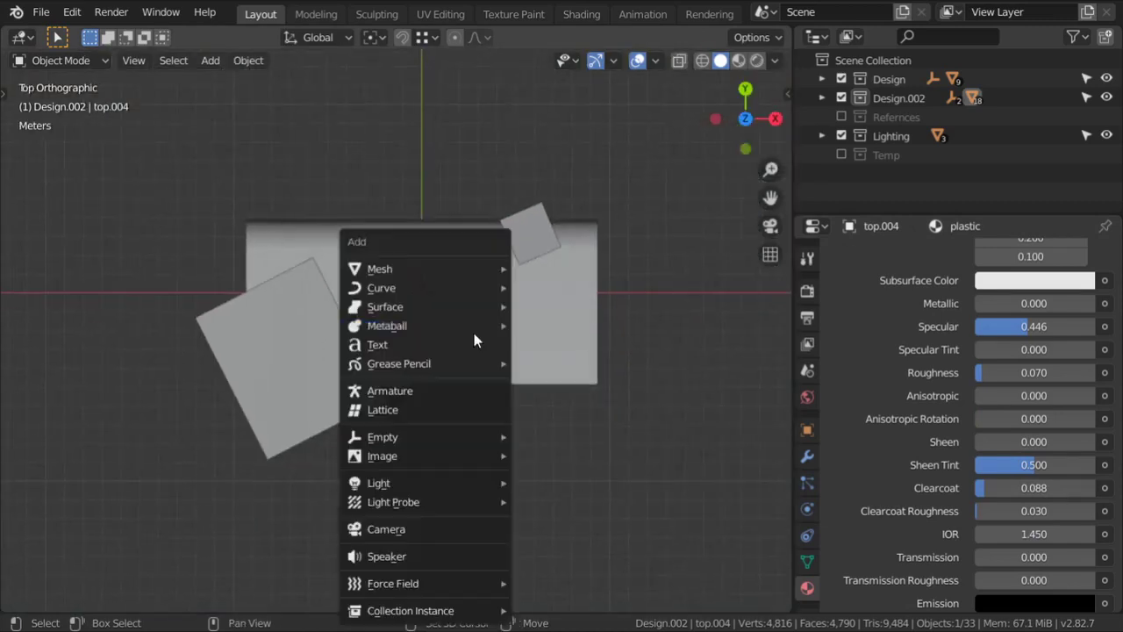
{"action": "left_click", "coordinate": [455, 526]}
{"action": "middle_click_drag", "start_coordinate": [448, 331], "coordinate": [456, 220]}
{"action": "key", "text": "KP_1"}
{"action": "scroll", "coordinate": [454, 237], "scroll_direction": "up", "scroll_amount": 3}
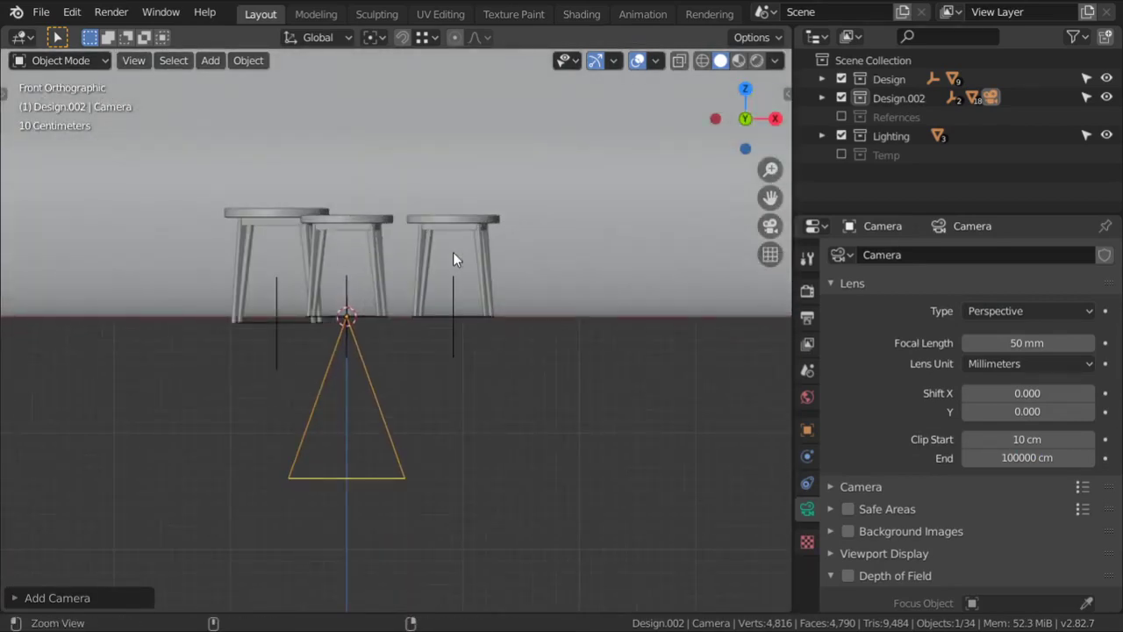
Step: Look through the camera and move it with the view until all three stools are framed
{"action": "key", "text": "KP_0"}
{"action": "middle_click_drag", "start_coordinate": [454, 251], "coordinate": [465, 270]}
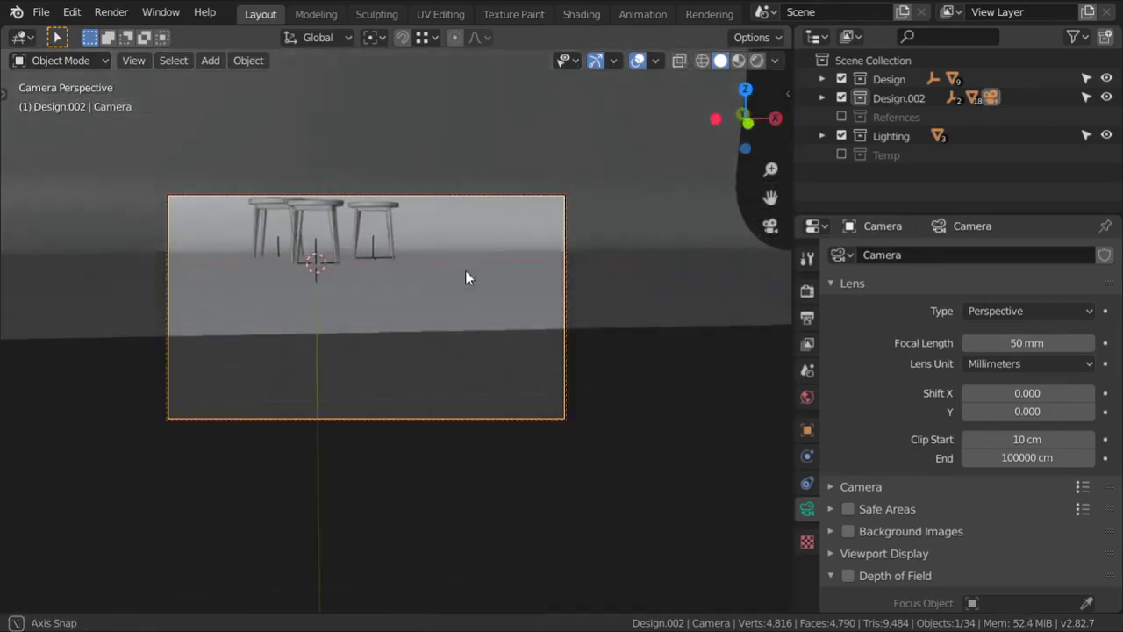
{"action": "key", "text": "n"}
{"action": "key", "text": "n"}
{"action": "middle_click_drag", "start_coordinate": [383, 237], "coordinate": [489, 243]}
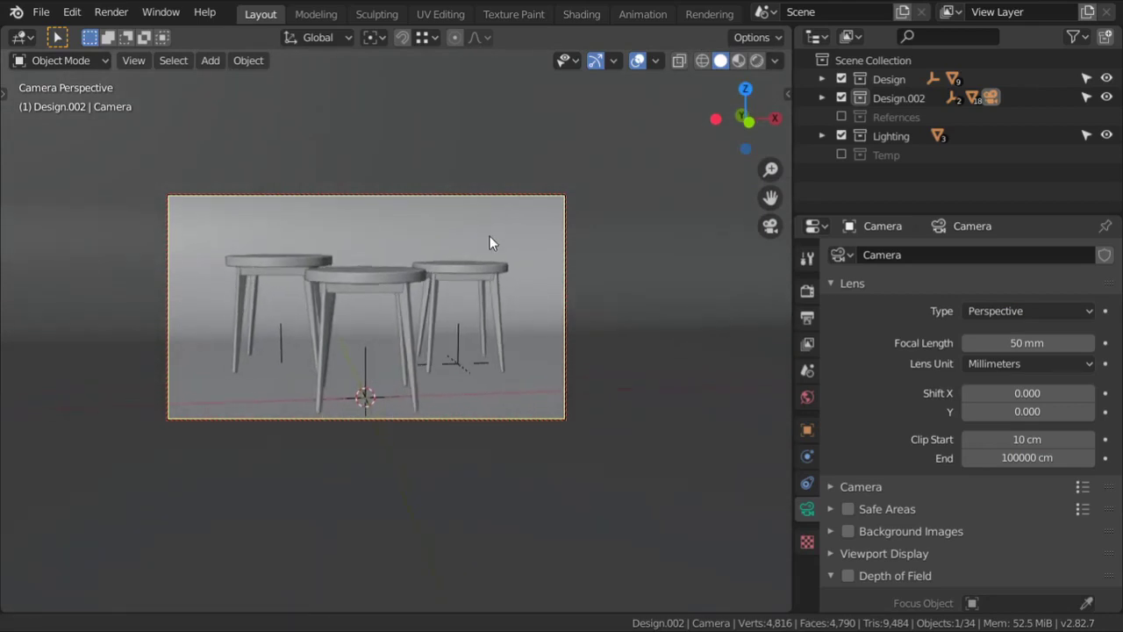
{"action": "mouse_move", "coordinate": [468, 306]}
{"action": "middle_mouse_down"}
{"action": "mouse_move", "coordinate": [471, 270]}
{"action": "mouse_move", "coordinate": [464, 326]}
{"action": "mouse_move", "coordinate": [468, 302]}
{"action": "mouse_move", "coordinate": [440, 291]}
{"action": "mouse_move", "coordinate": [451, 293]}
{"action": "middle_mouse_up"}
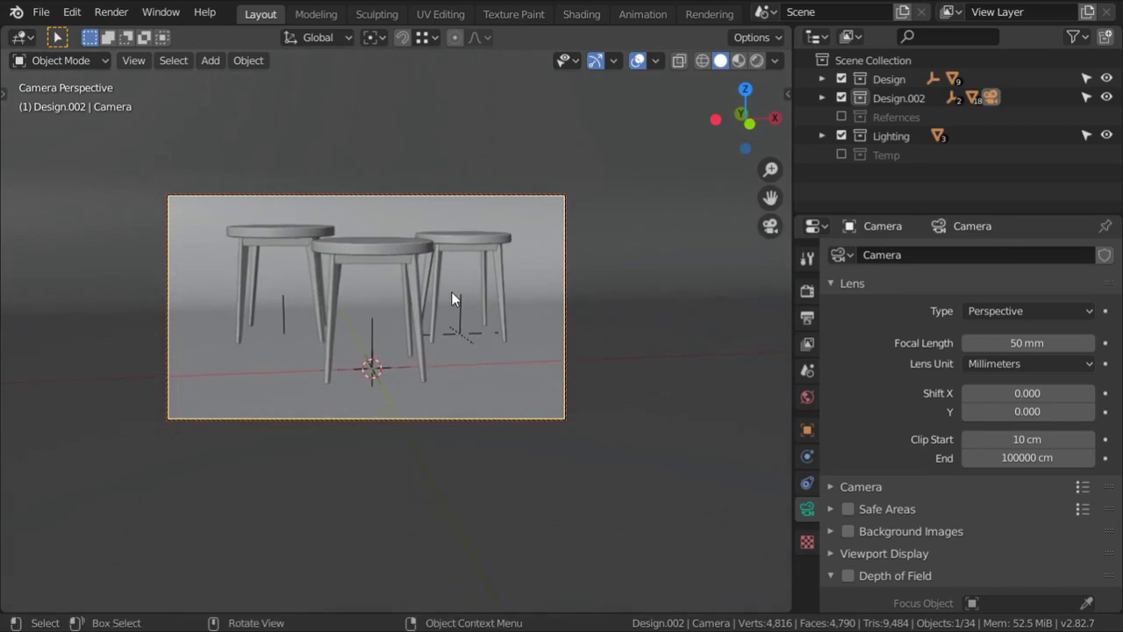
Step: Rotate and move the camera slightly in the side view and check the framing through the camera
{"action": "key", "text": "KP_5"}
{"action": "key", "text": "KP_3"}
{"action": "scroll", "coordinate": [540, 347], "scroll_direction": "down", "scroll_amount": 6}
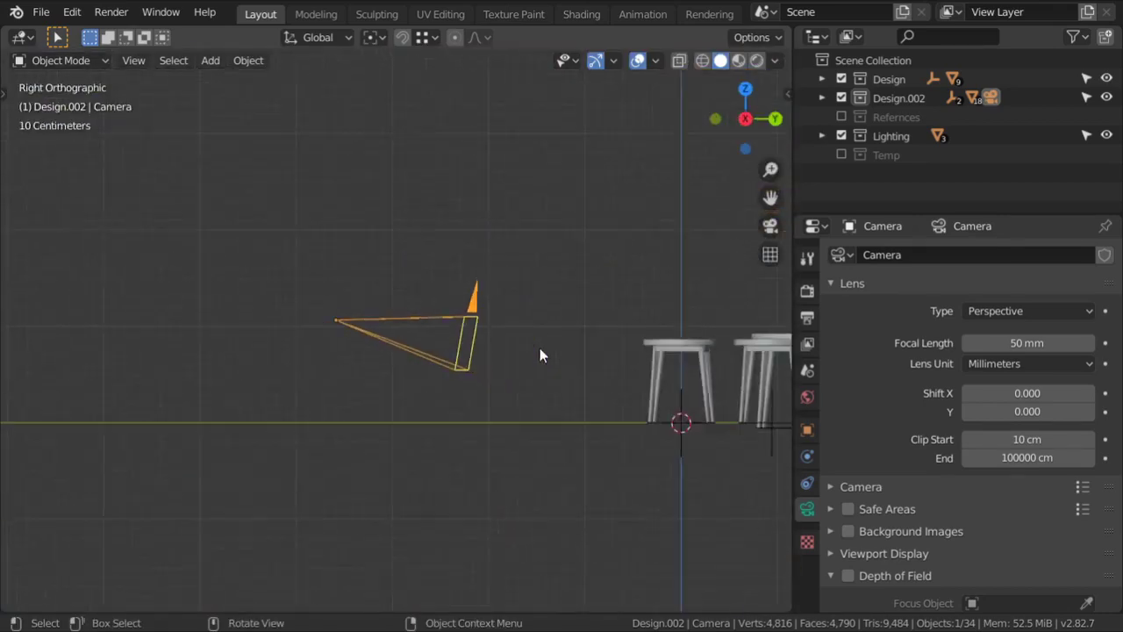
{"action": "scroll", "coordinate": [641, 386], "scroll_direction": "down", "scroll_amount": 1}
{"action": "key", "text": "r"}
{"action": "left_click", "coordinate": [605, 390]}
{"action": "key", "text": "g"}
{"action": "left_click", "coordinate": [599, 389]}
{"action": "key", "text": "KP_0"}
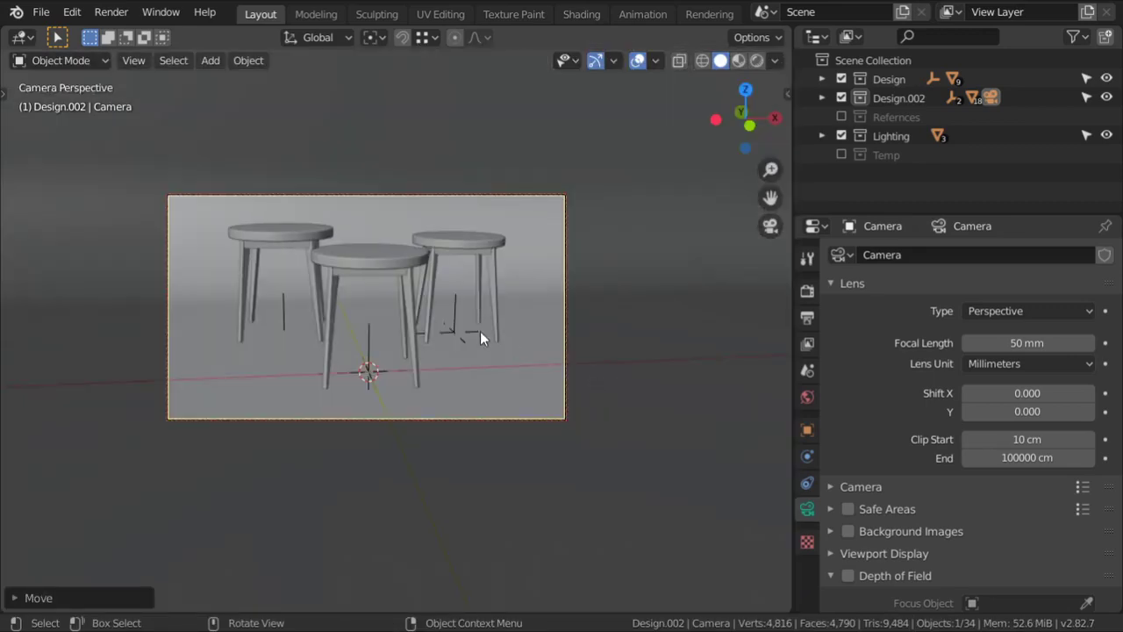
Step: Preview the camera view in rendered shading and return to solid shading
{"action": "left_click", "coordinate": [757, 60]}
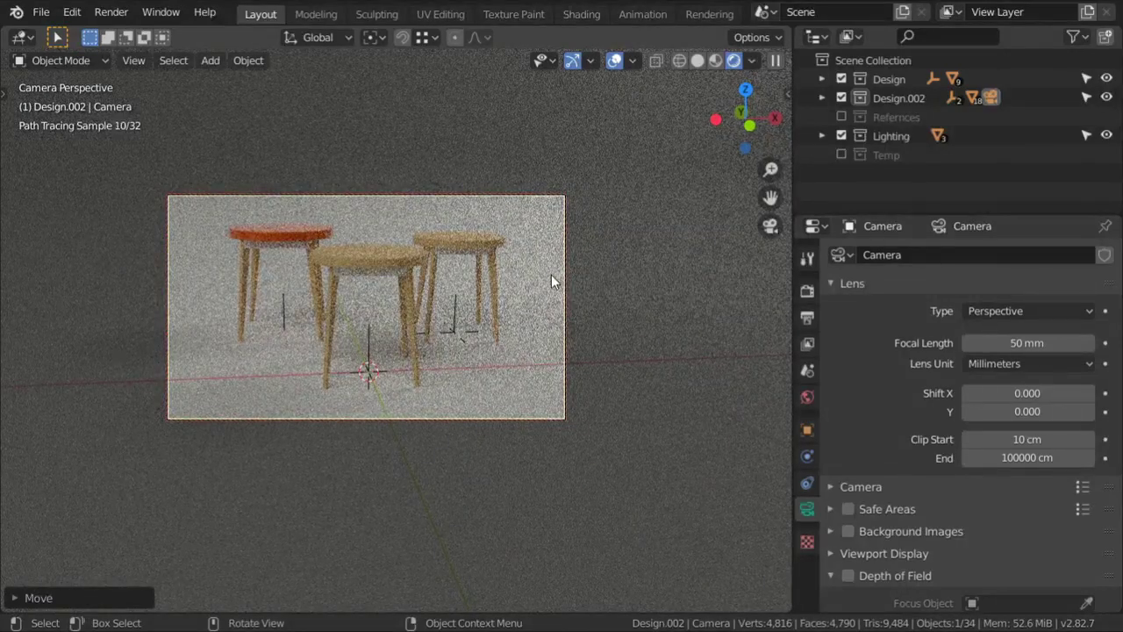
{"action": "key", "text": "z"}
{"action": "left_click", "coordinate": [207, 265]}
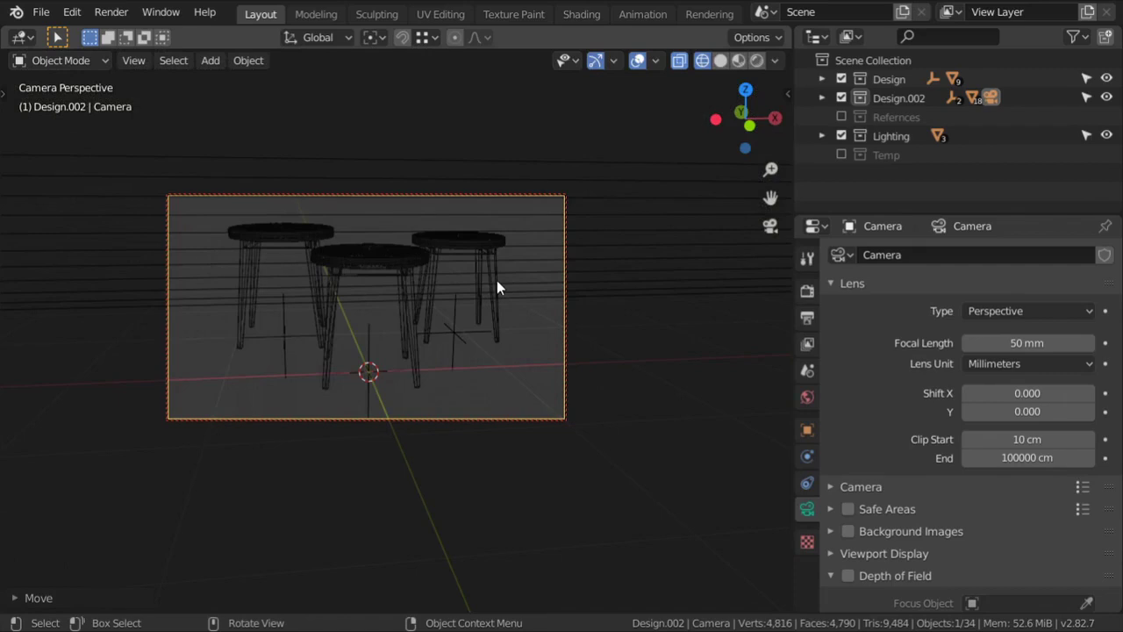
{"action": "key", "text": "shift+z"}
Step: Assign the existing Wood material to the brace Cube.001 under the front stool's seat
{"action": "key", "text": "KP_3"}
{"action": "scroll", "coordinate": [564, 309], "scroll_direction": "up", "scroll_amount": 4}
{"action": "middle_click_drag", "start_coordinate": [384, 261], "coordinate": [442, 230]}
{"action": "left_click", "coordinate": [465, 223]}
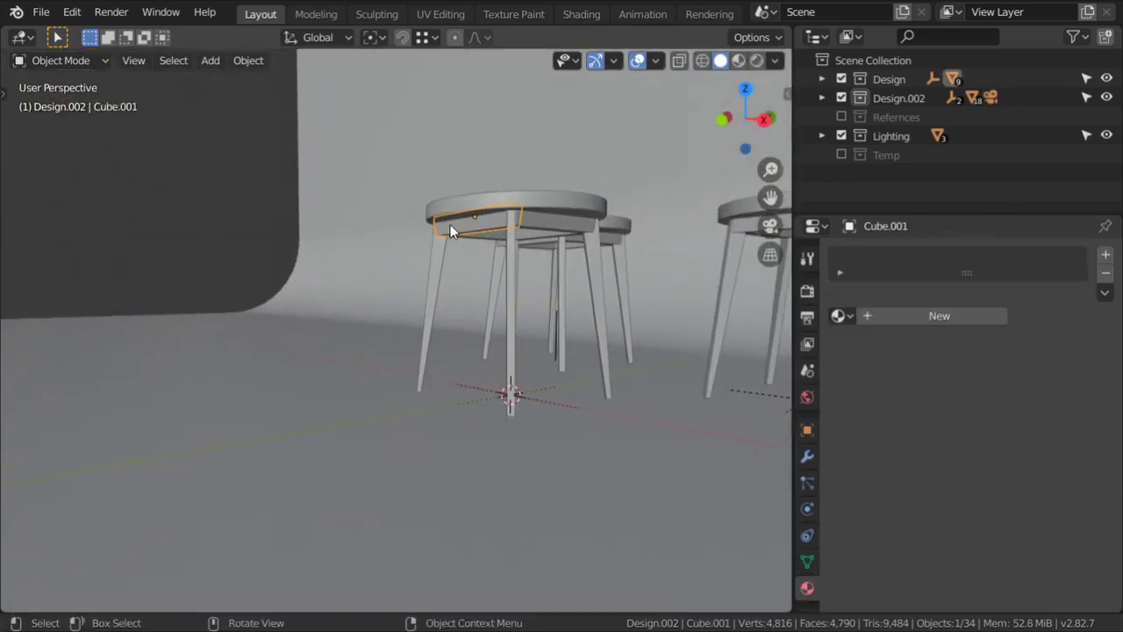
{"action": "left_click", "coordinate": [838, 316]}
{"action": "left_click", "coordinate": [868, 481]}
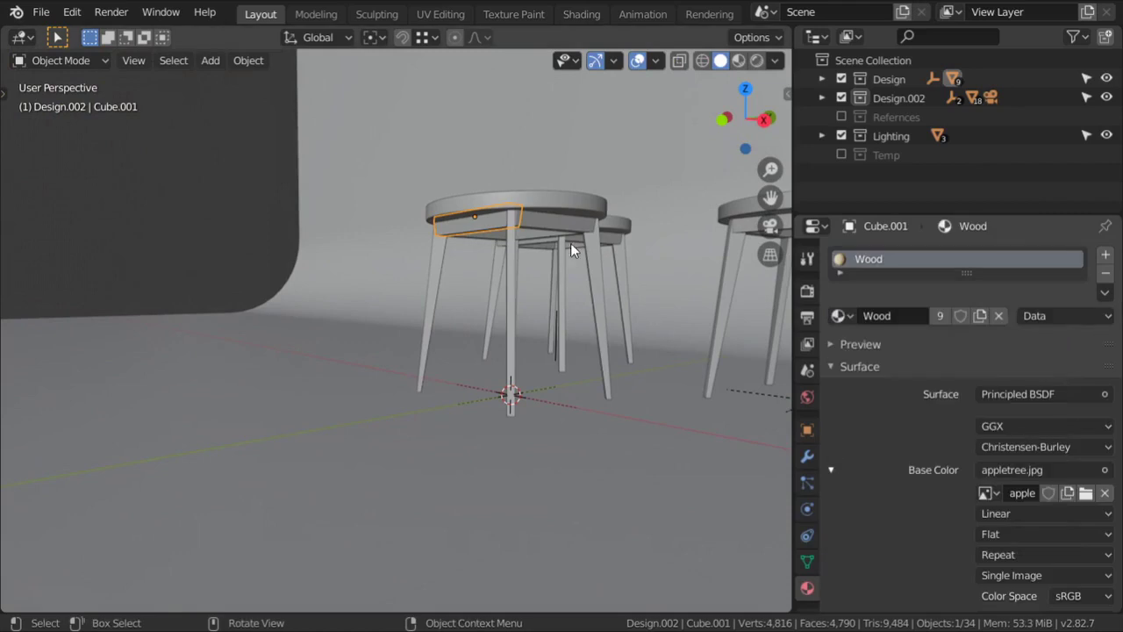
Step: Assign the Wood material to the front stool's braces Cube.003 and Cube
{"action": "left_click", "coordinate": [553, 219]}
{"action": "left_click", "coordinate": [838, 316]}
{"action": "type", "text": "Wood"}
{"action": "key", "text": "Return"}
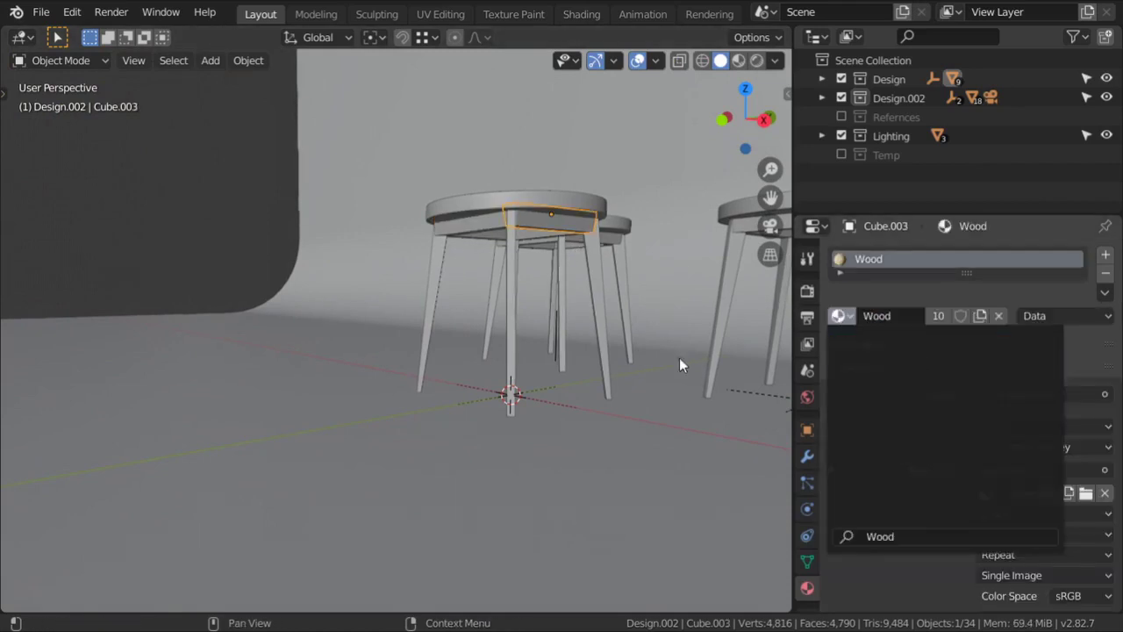
{"action": "left_click", "coordinate": [545, 240]}
{"action": "left_click", "coordinate": [847, 316]}
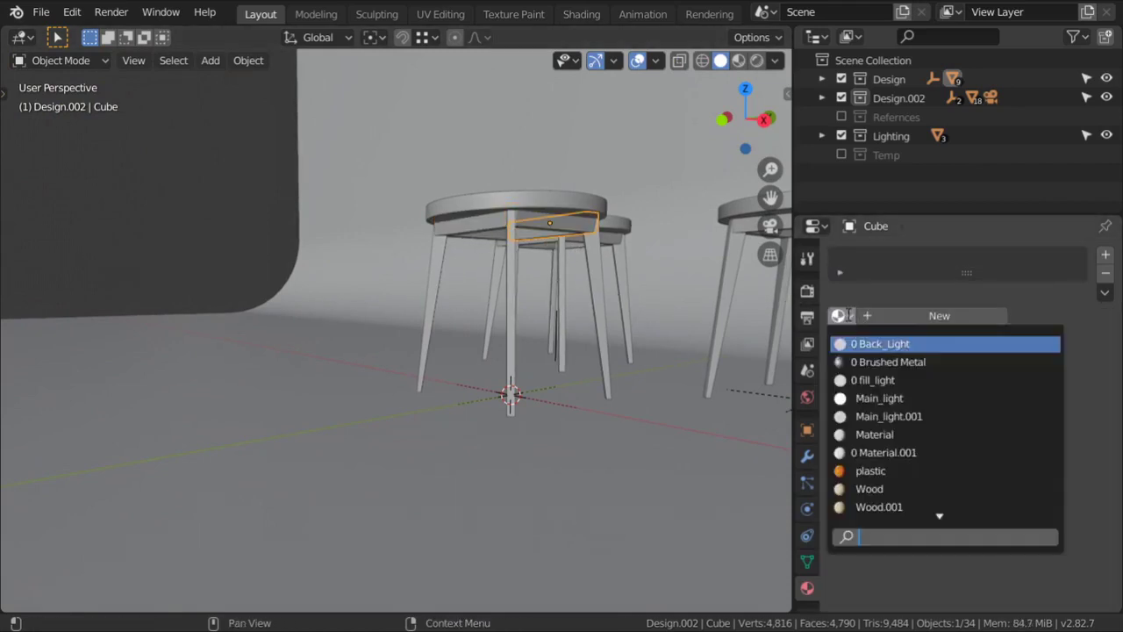
{"action": "left_click", "coordinate": [869, 489]}
Step: Select the four braces of the right-hand stool and link the Wood material from Cube.010 to the others
{"action": "middle_click_drag", "start_coordinate": [525, 260], "coordinate": [492, 368]}
{"action": "left_click", "coordinate": [473, 250]}
{"action": "middle_click_drag", "start_coordinate": [654, 301], "coordinate": [571, 251]}
{"action": "left_click", "coordinate": [587, 248]}
{"action": "left_click", "coordinate": [678, 227], "text": "shift"}
{"action": "left_click", "coordinate": [680, 225], "text": "shift"}
{"action": "left_click", "coordinate": [580, 254], "text": "shift"}
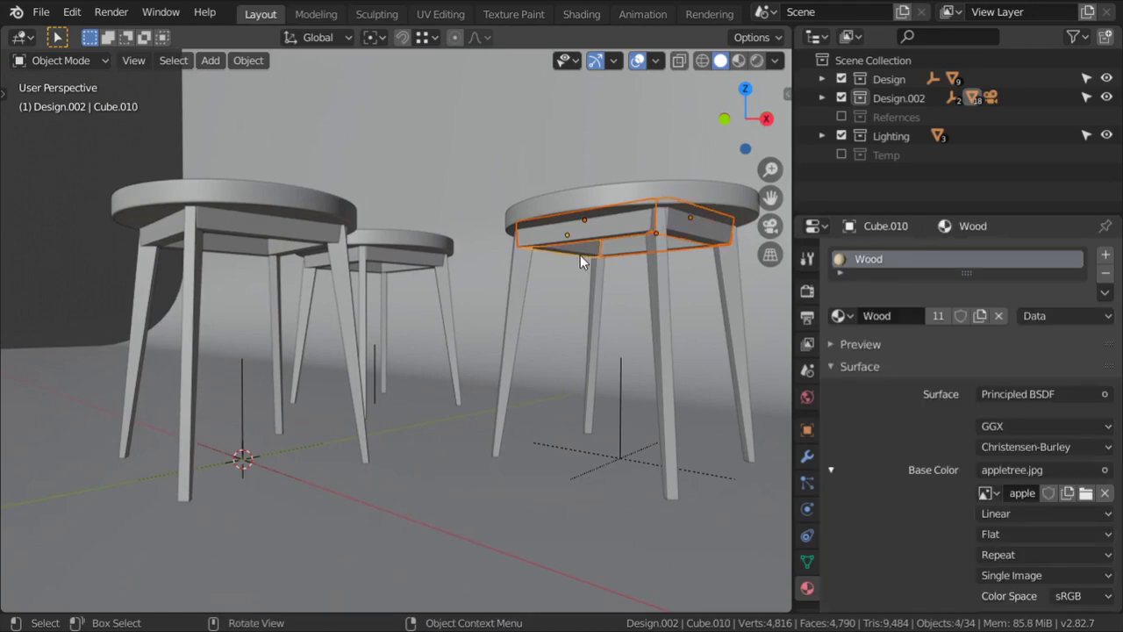
{"action": "key", "text": "ctrl+l"}
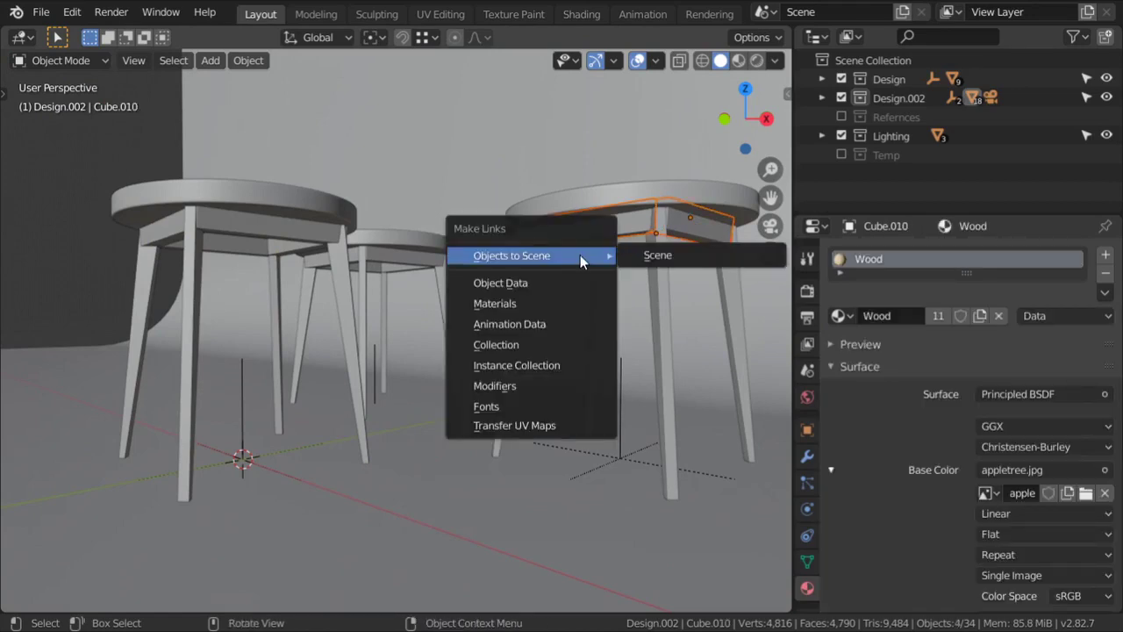
{"action": "left_click", "coordinate": [551, 302]}
Step: Select two braces of the rear stool and link the Wood material to them from a right-hand stool brace
{"action": "left_click", "coordinate": [389, 265]}
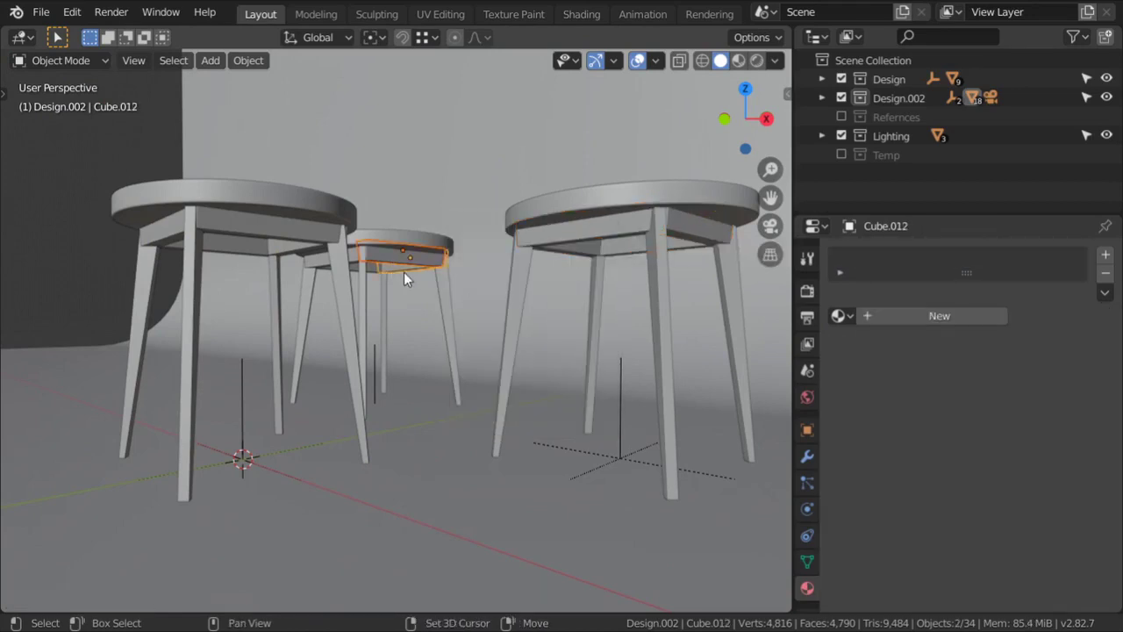
{"action": "left_click", "coordinate": [564, 238], "text": "shift"}
{"action": "key", "text": "ctrl+l"}
{"action": "left_click", "coordinate": [567, 243]}
Step: Link the Wood material from Cube.009 to the rear stool's remaining braces and return to the camera view
{"action": "left_click", "coordinate": [350, 270]}
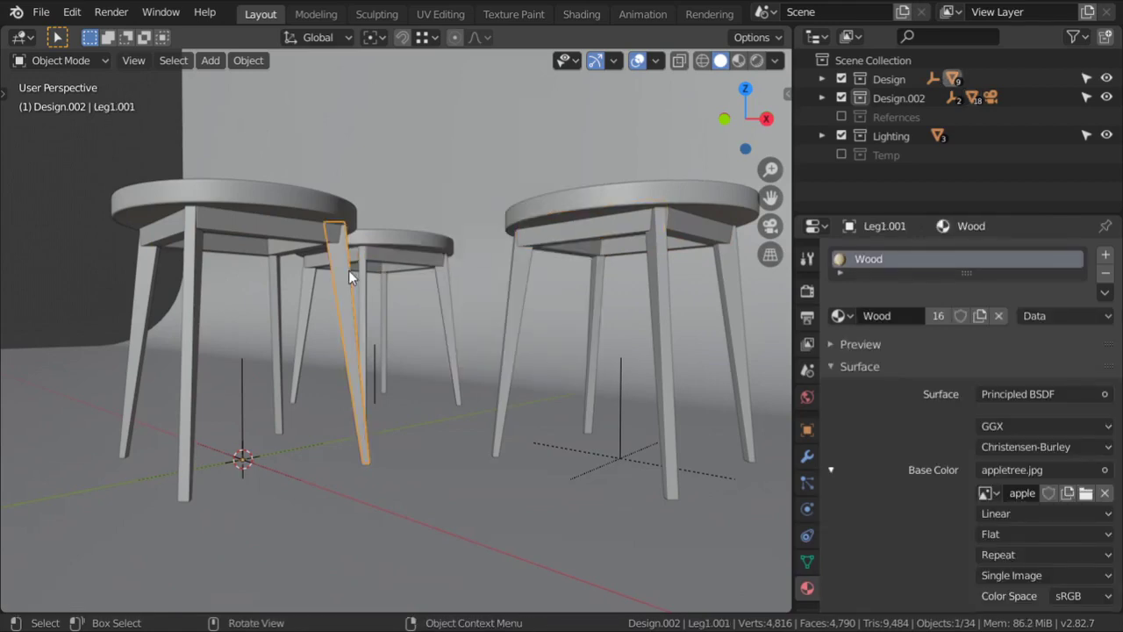
{"action": "middle_click_drag", "start_coordinate": [348, 270], "coordinate": [403, 254]}
{"action": "left_click", "coordinate": [269, 307]}
{"action": "left_click", "coordinate": [270, 301], "text": "shift"}
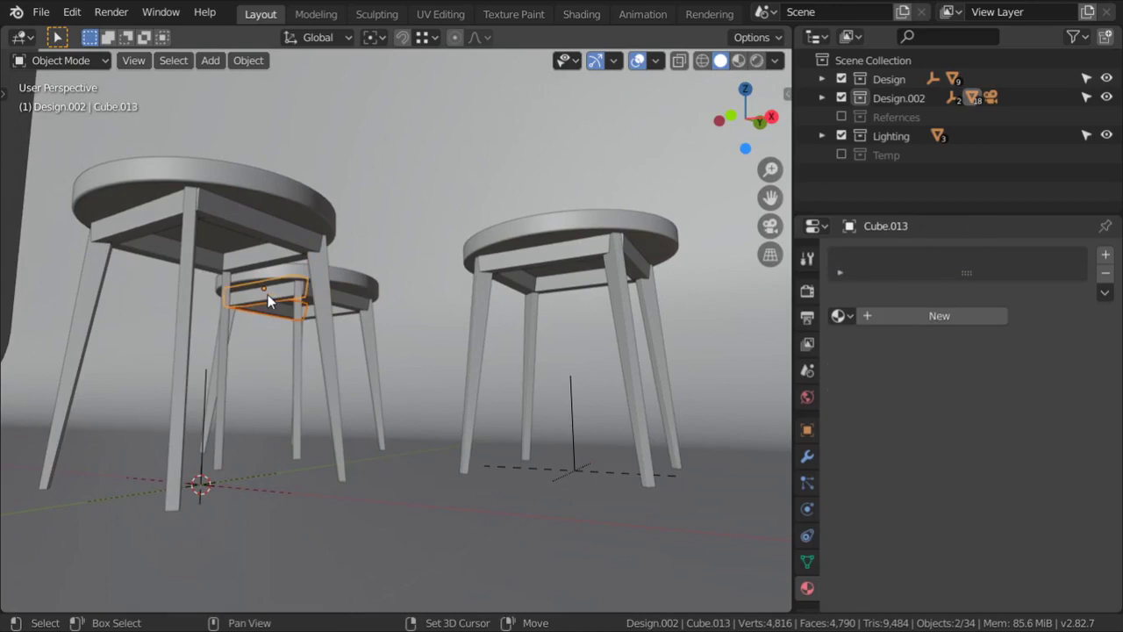
{"action": "left_click", "coordinate": [517, 265], "text": "shift"}
{"action": "key", "text": "ctrl+l"}
{"action": "left_click", "coordinate": [518, 267]}
{"action": "key", "text": "KP_0"}
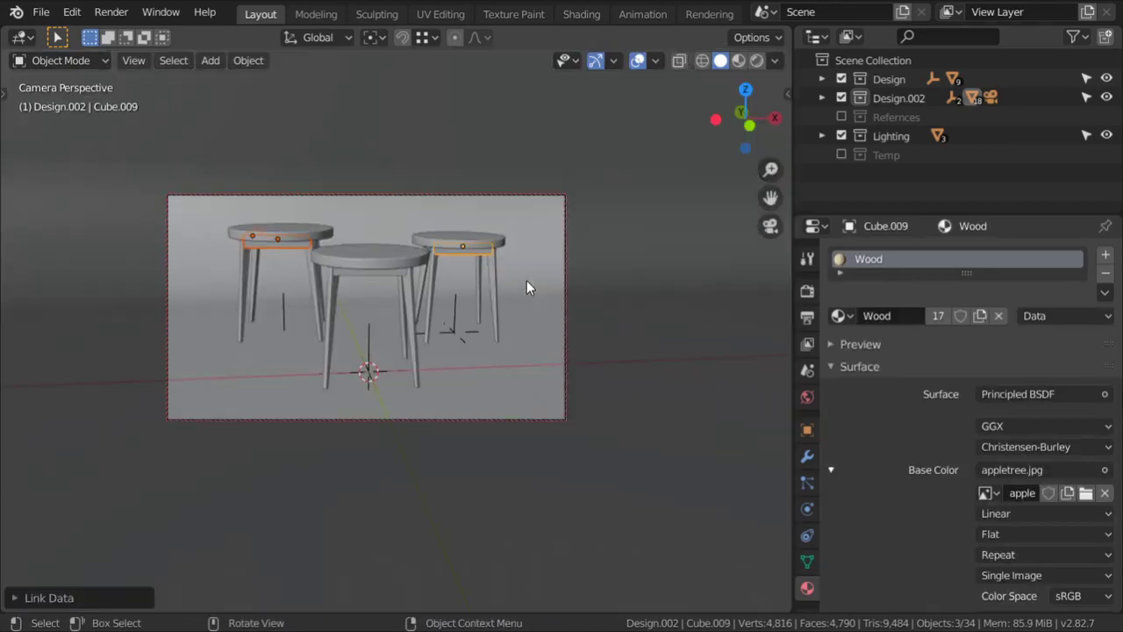
Step: Preview the rendered scene and change the rear stool top's plastic material base color to blue-violet, ending in solid shading
{"action": "left_click", "coordinate": [756, 61]}
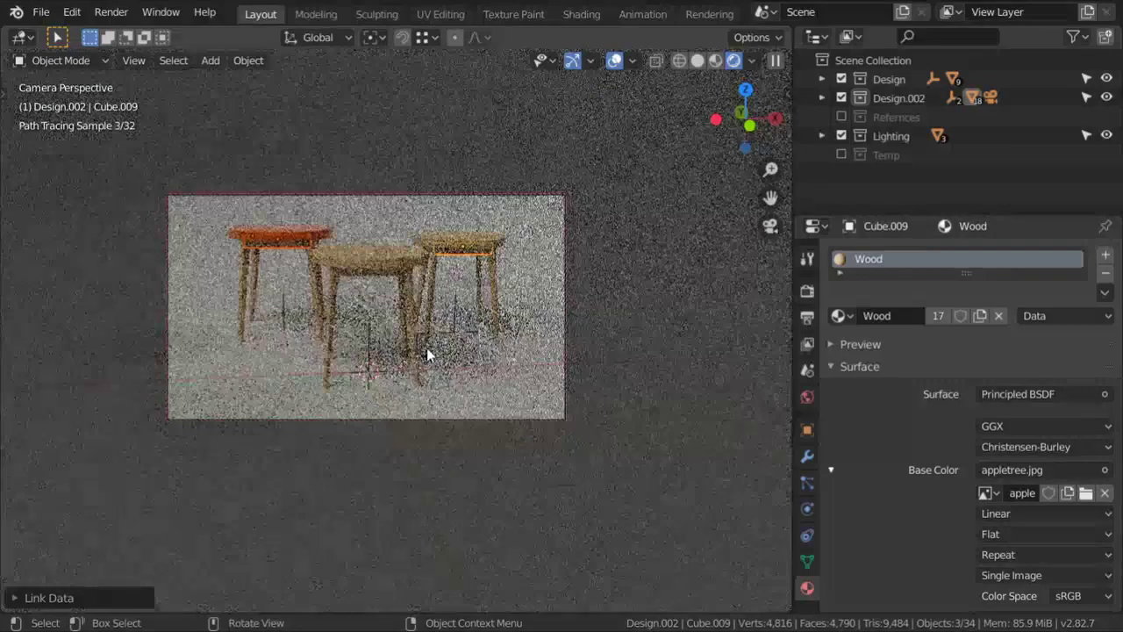
{"action": "scroll", "coordinate": [488, 277], "scroll_direction": "up", "scroll_amount": 3}
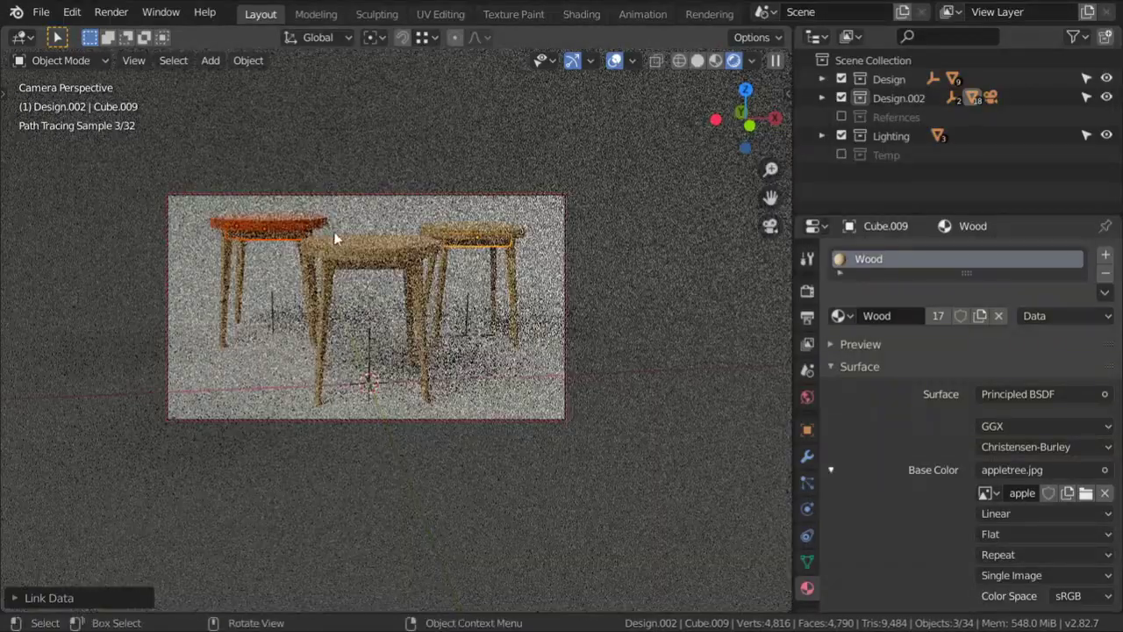
{"action": "left_click", "coordinate": [285, 222]}
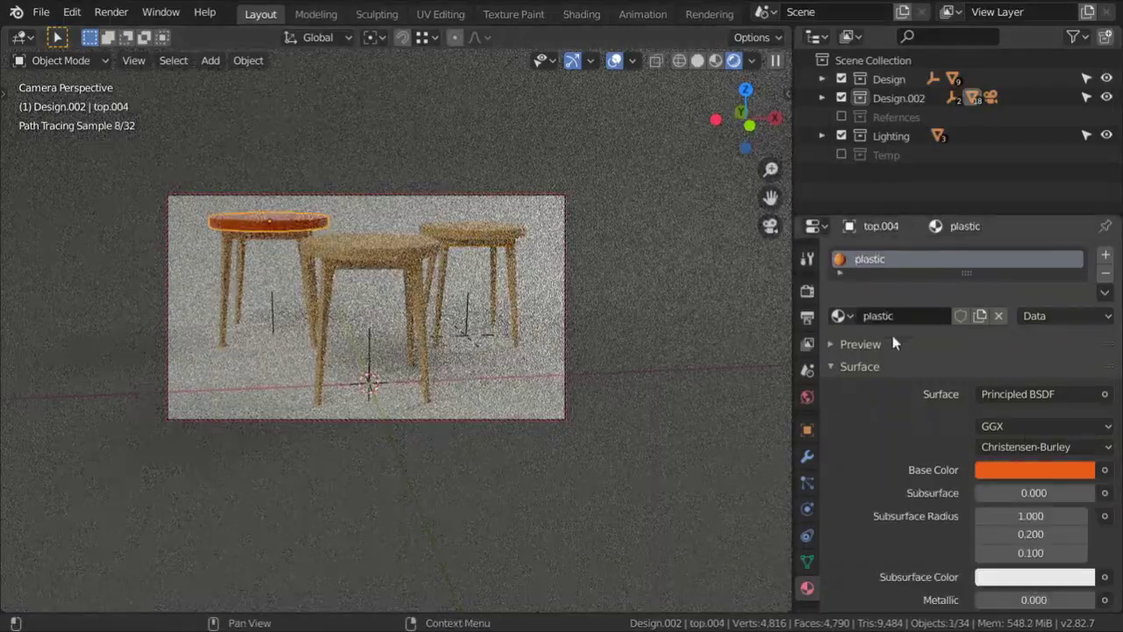
{"action": "left_click", "coordinate": [1028, 473]}
{"action": "left_click_drag", "start_coordinate": [1050, 261], "coordinate": [1055, 254]}
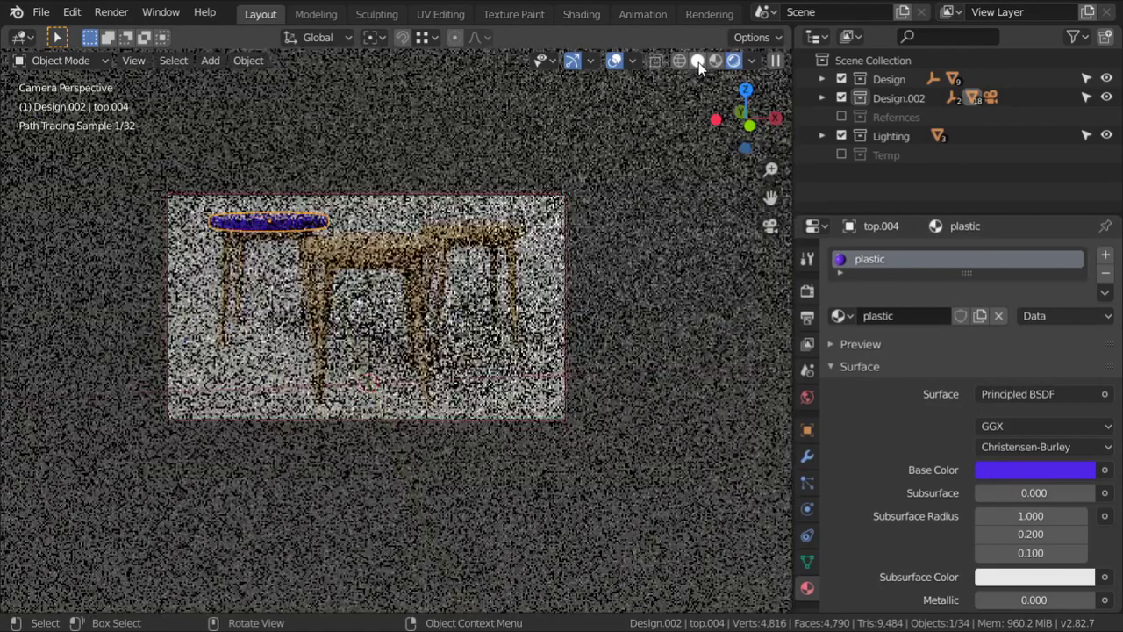
{"action": "left_click", "coordinate": [697, 61]}
Step: Set the Cycles render sample count to 150
{"action": "left_click", "coordinate": [807, 259]}
{"action": "left_click", "coordinate": [807, 290]}
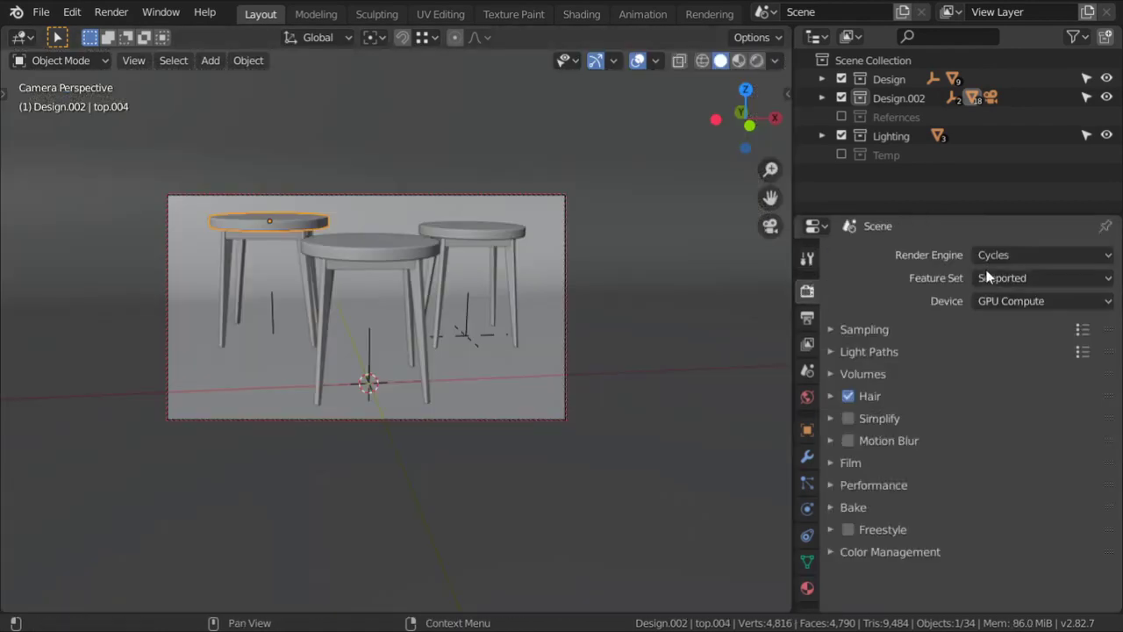
{"action": "left_click", "coordinate": [897, 484]}
{"action": "scroll", "coordinate": [964, 465], "scroll_direction": "down", "scroll_amount": 4}
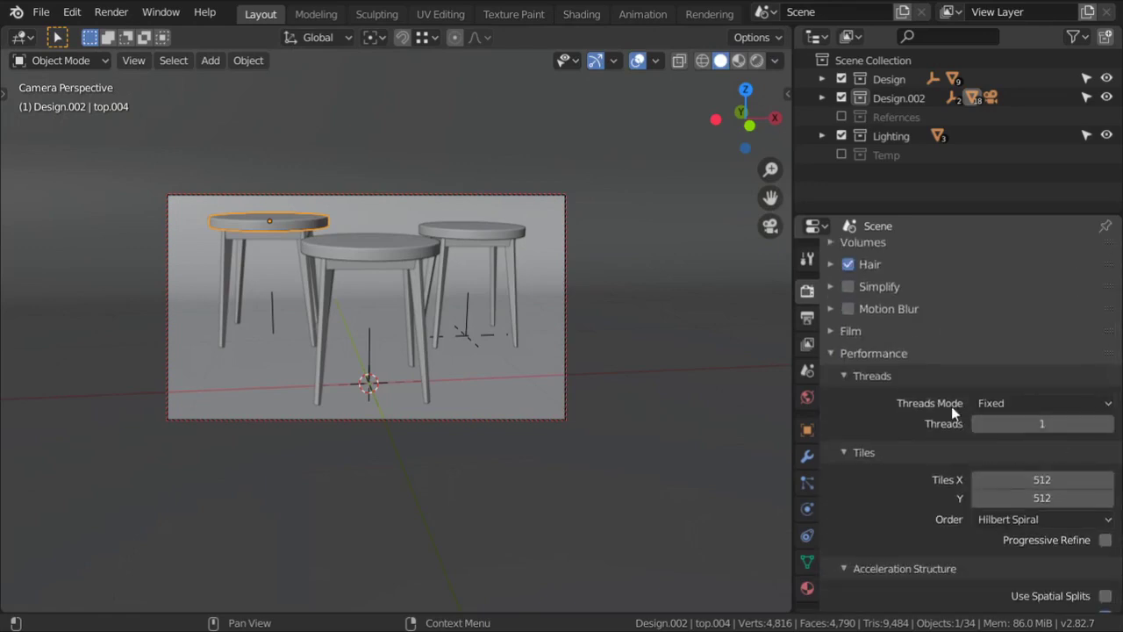
{"action": "scroll", "coordinate": [890, 283], "scroll_direction": "up", "scroll_amount": 3}
{"action": "left_click", "coordinate": [884, 265]}
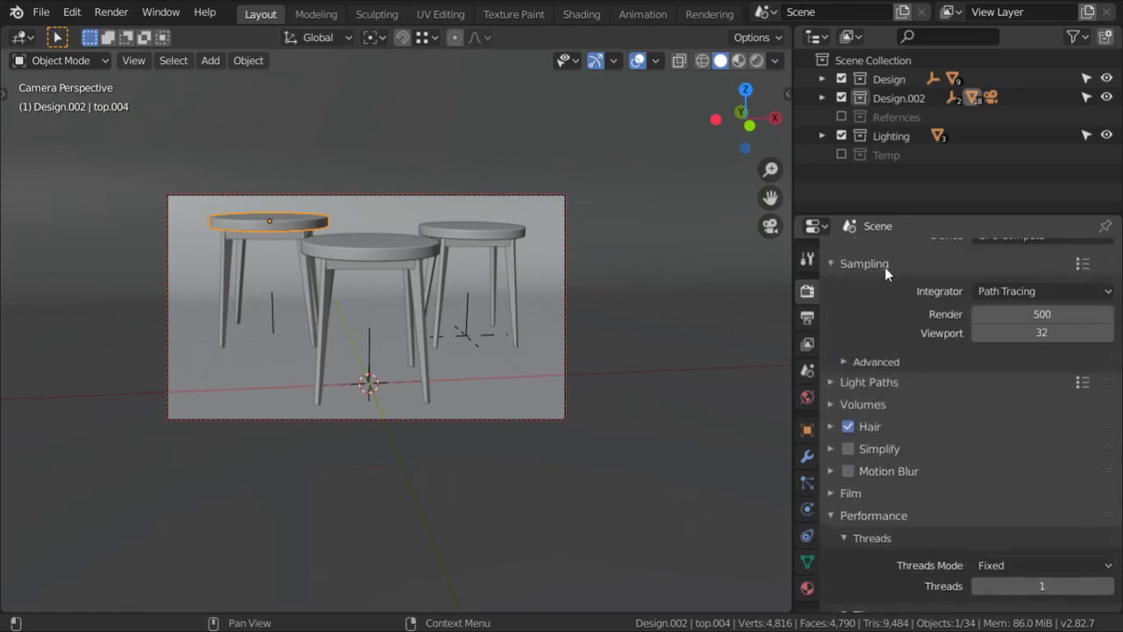
{"action": "left_click", "coordinate": [1035, 315]}
{"action": "type", "text": "150"}
{"action": "key", "text": "Return"}
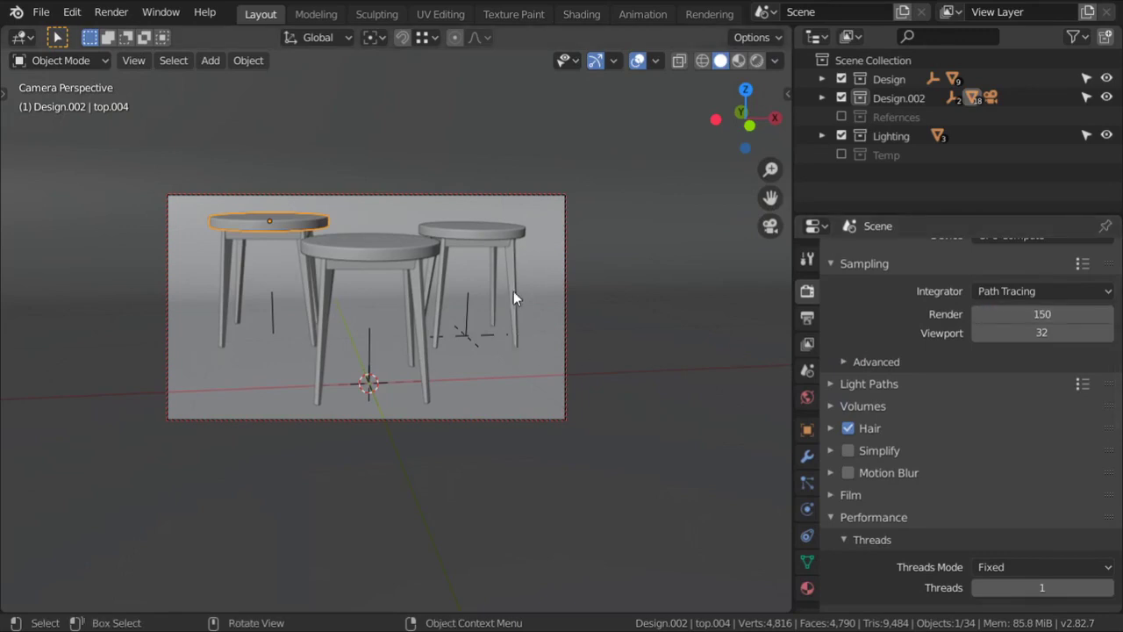
Step: Look up the object name of the front stool's top, and select the camera from outside the camera view
{"action": "left_click", "coordinate": [399, 253]}
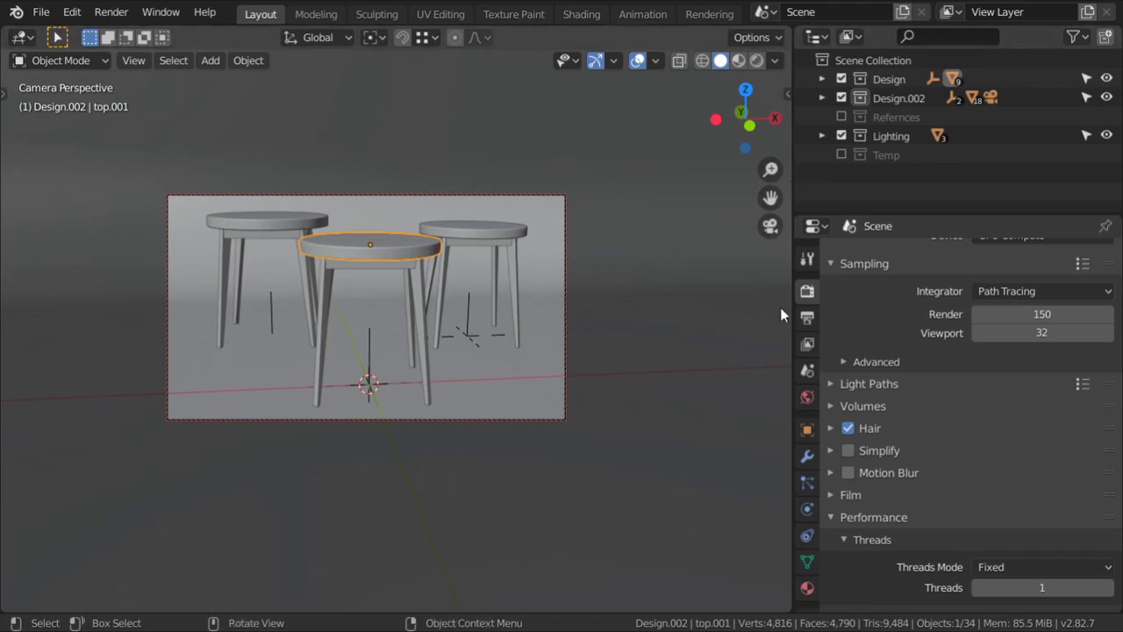
{"action": "left_click", "coordinate": [805, 430]}
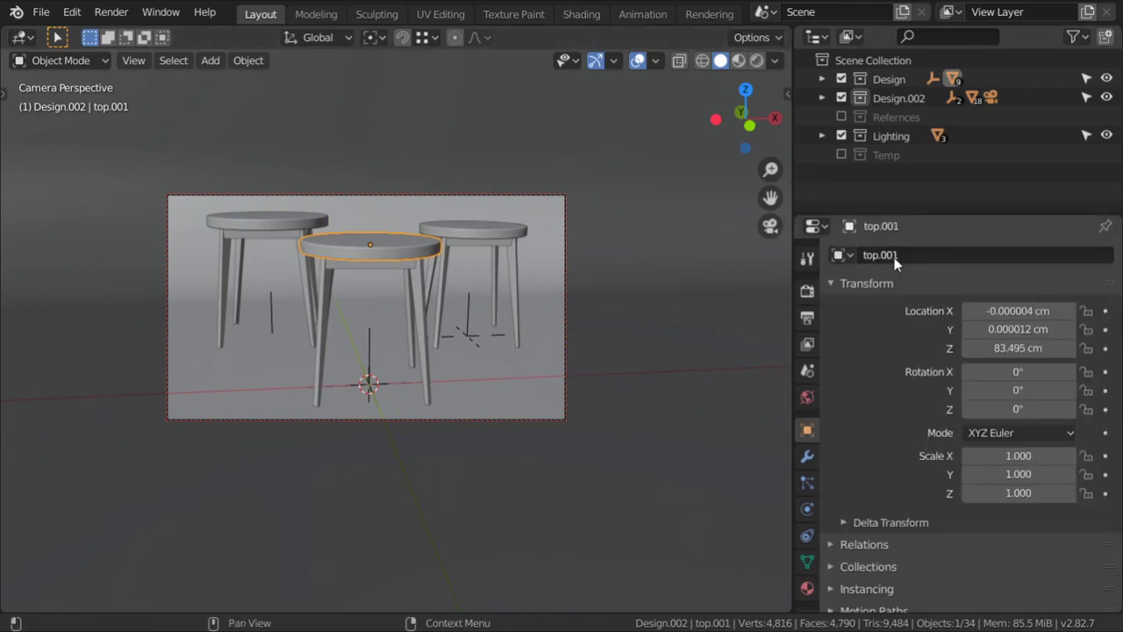
{"action": "middle_click_drag", "start_coordinate": [506, 355], "coordinate": [443, 373]}
{"action": "left_click", "coordinate": [337, 314]}
{"action": "left_click", "coordinate": [351, 306]}
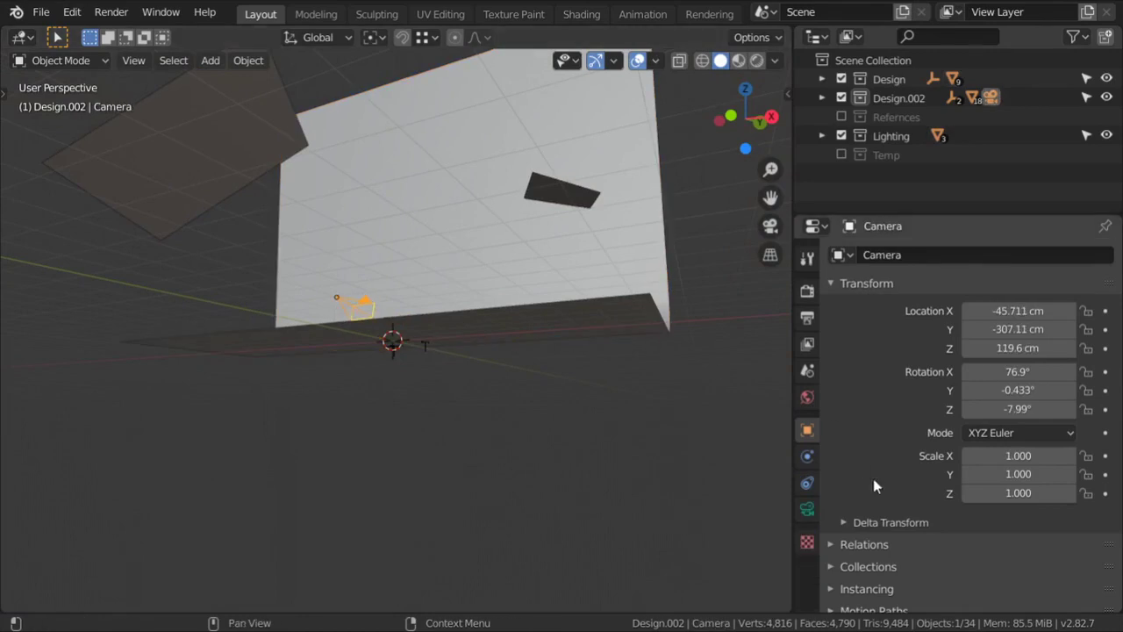
Step: Enable depth of field on the camera with top.001 as the focus object and return to the camera view
{"action": "left_click", "coordinate": [807, 510]}
{"action": "scroll", "coordinate": [935, 484], "scroll_direction": "down", "scroll_amount": 4}
{"action": "left_click", "coordinate": [886, 412]}
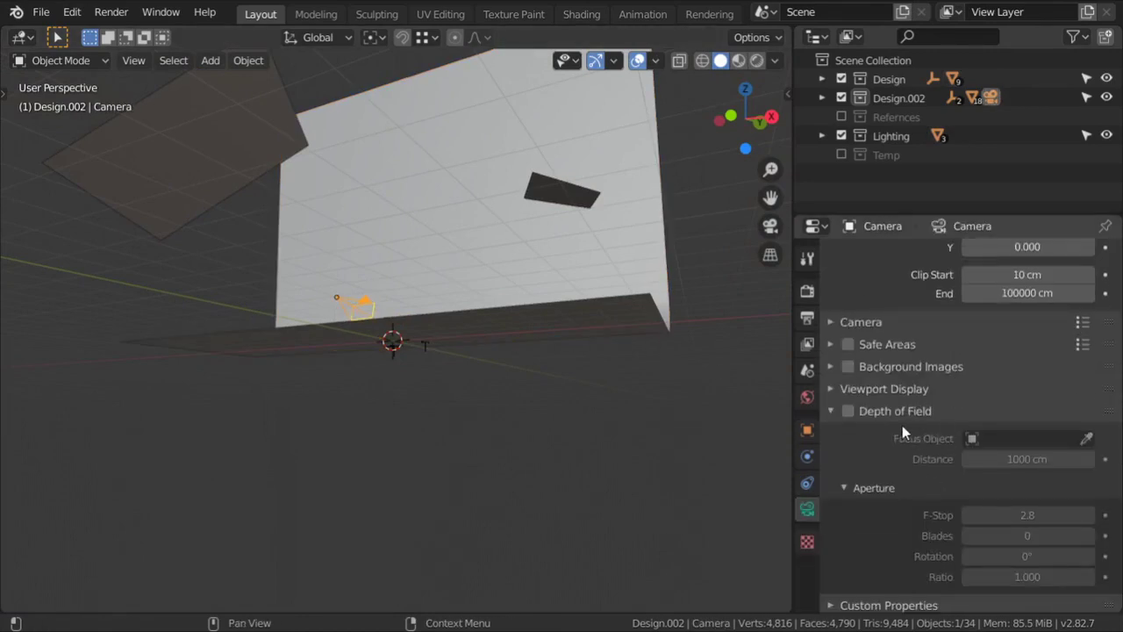
{"action": "left_click", "coordinate": [860, 412]}
{"action": "left_click", "coordinate": [998, 438]}
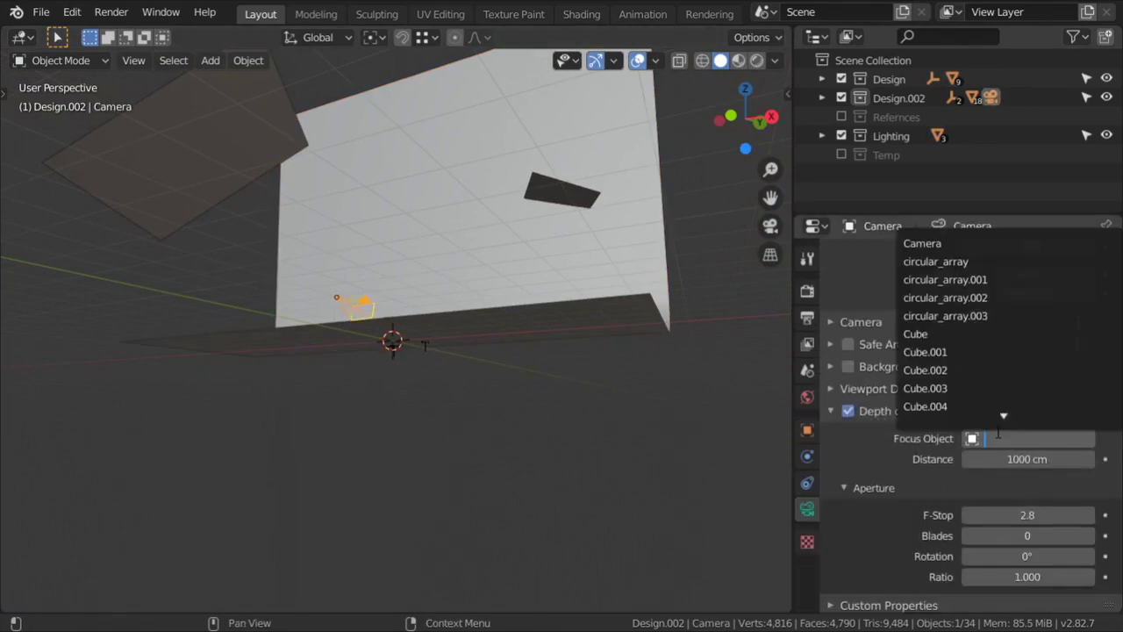
{"action": "type", "text": "top"}
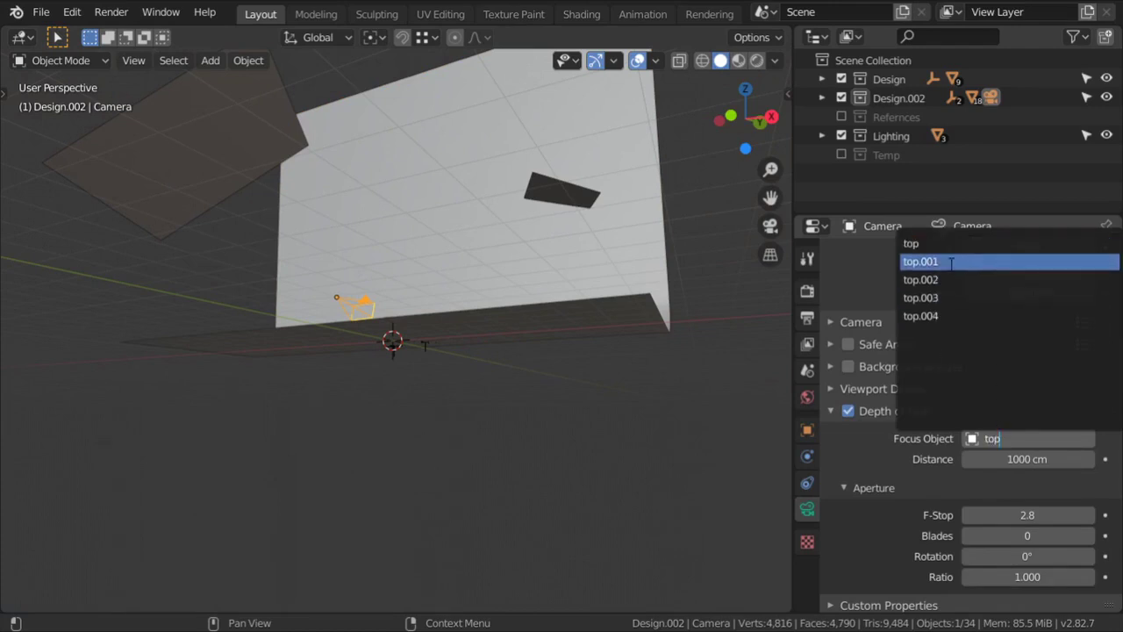
{"action": "left_click", "coordinate": [930, 261]}
{"action": "key", "text": "KP_0"}
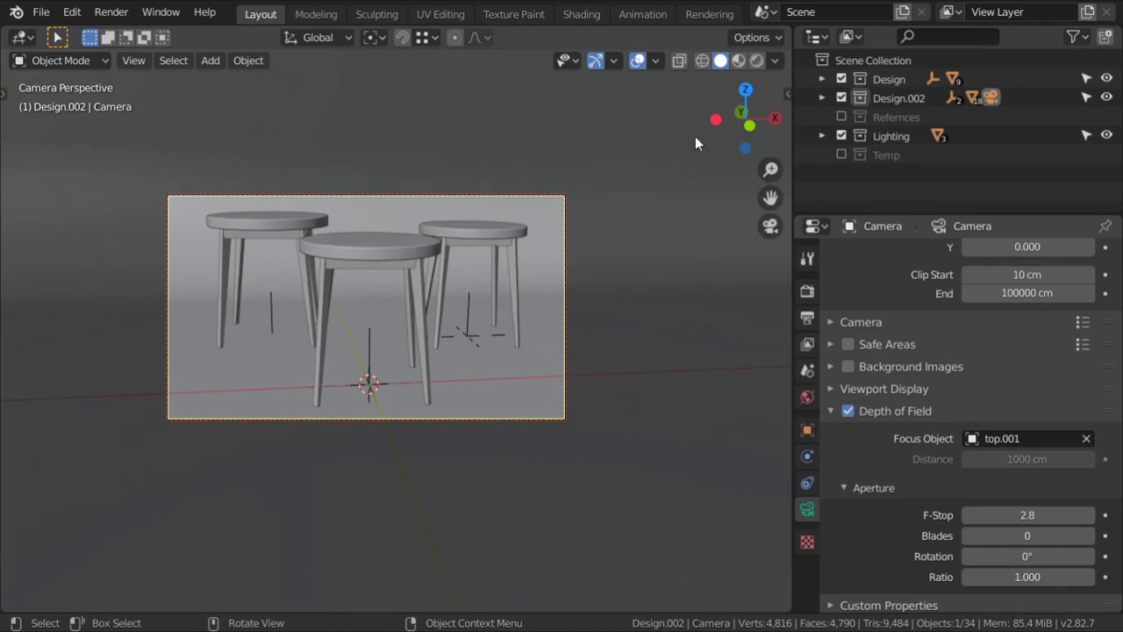
Step: Show the rendered preview and set the camera's aperture blades to 9
{"action": "left_click", "coordinate": [755, 60]}
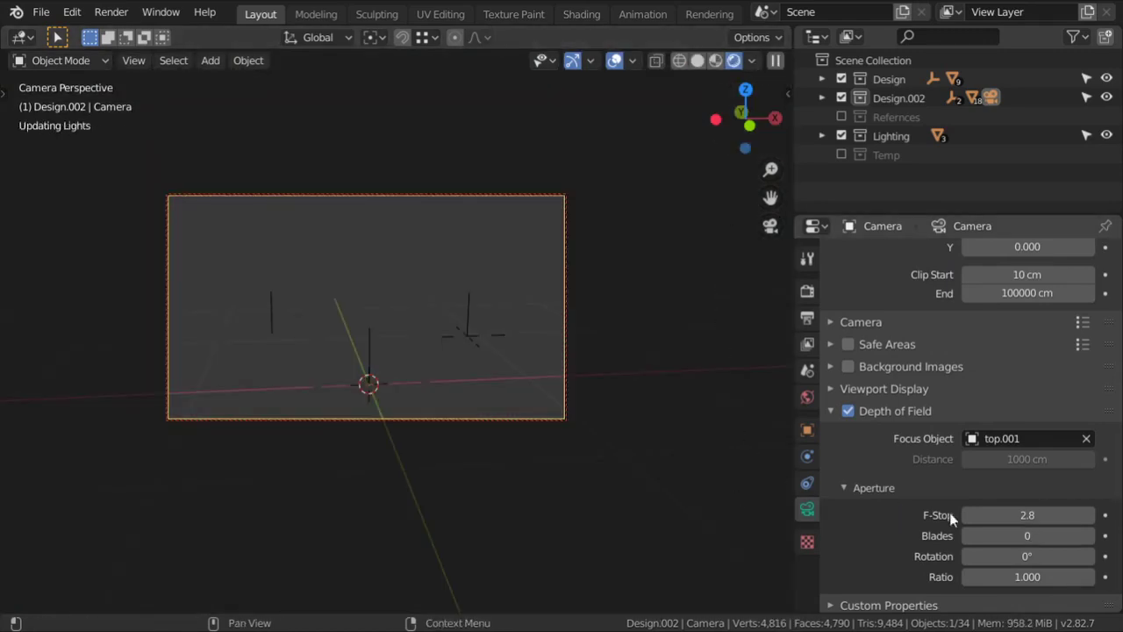
{"action": "left_click", "coordinate": [1022, 536]}
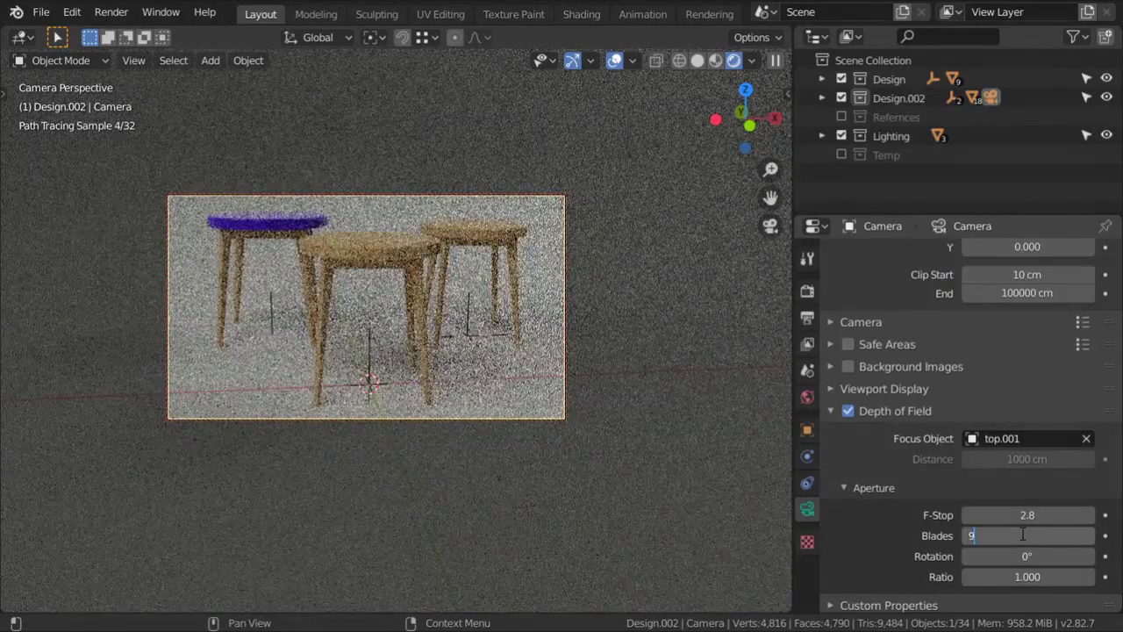
{"action": "type", "text": "9"}
{"action": "key", "text": "Return"}
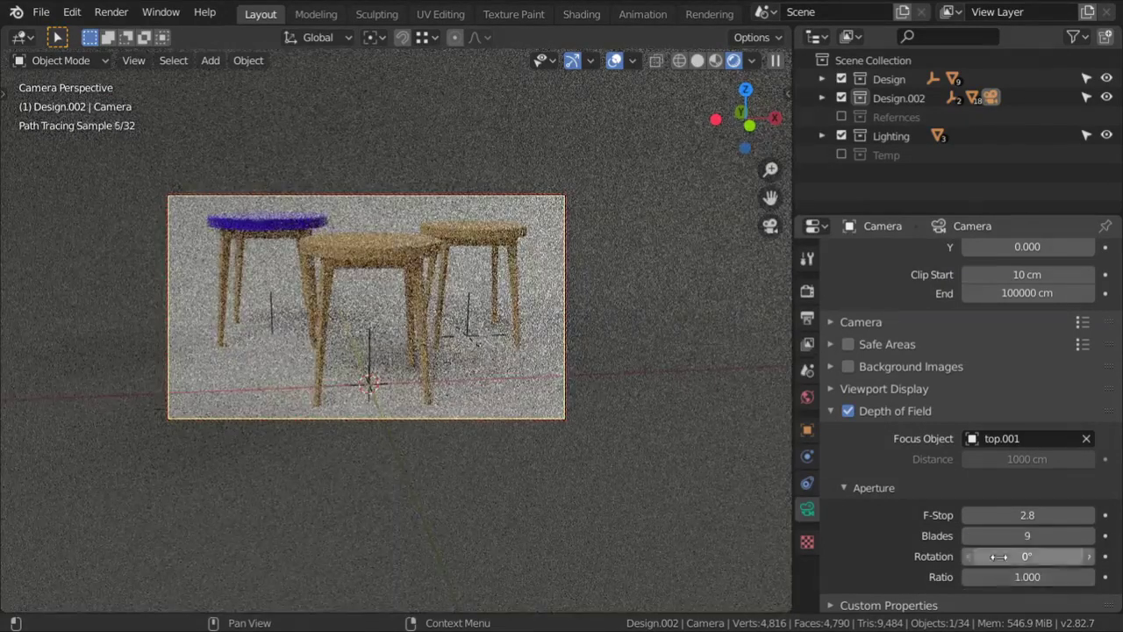
Step: Try F-Stop values of 1, 0.1 and 1.4 for the camera's depth of field
{"action": "left_click", "coordinate": [1030, 515]}
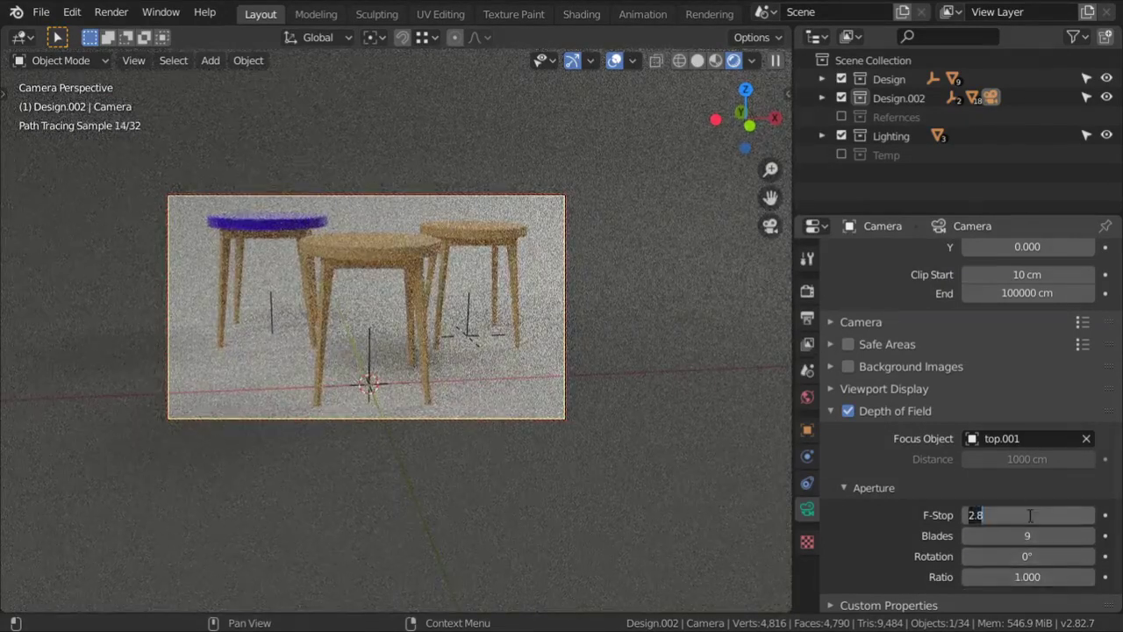
{"action": "type", "text": "1"}
{"action": "key", "text": "Return"}
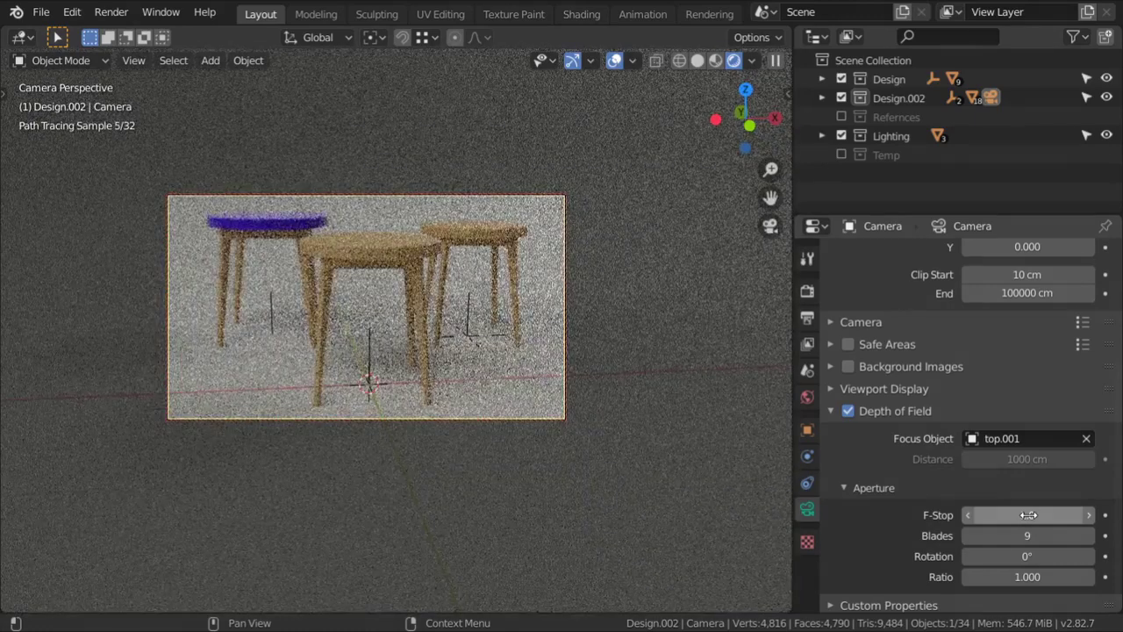
{"action": "left_click", "coordinate": [1029, 515]}
{"action": "type", "text": ".1"}
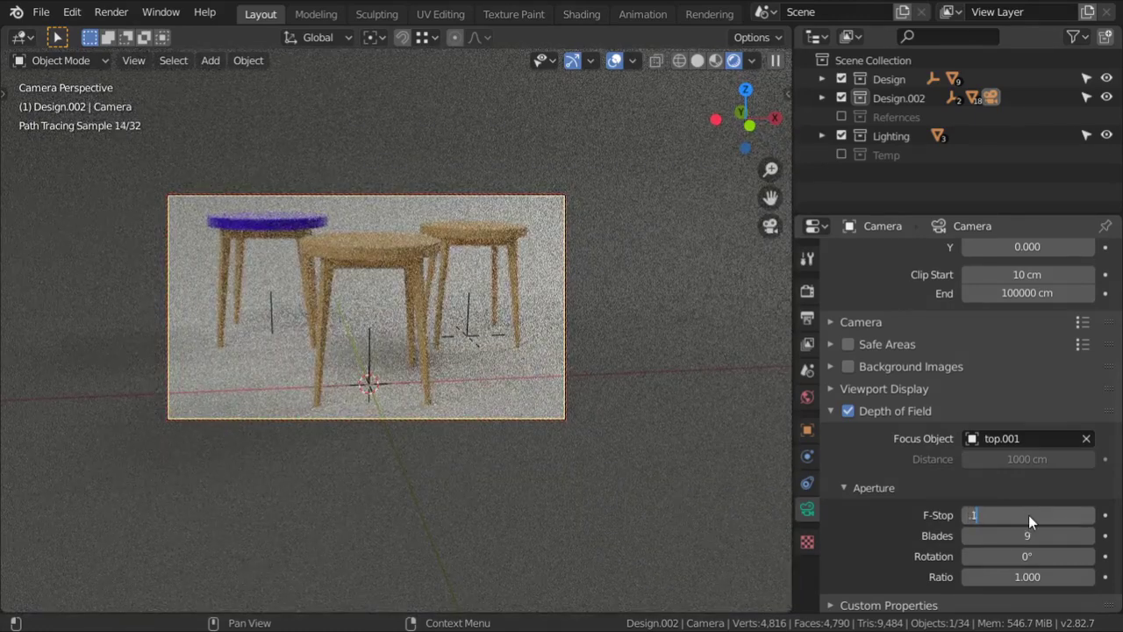
{"action": "key", "text": "Return"}
{"action": "left_click", "coordinate": [1029, 515]}
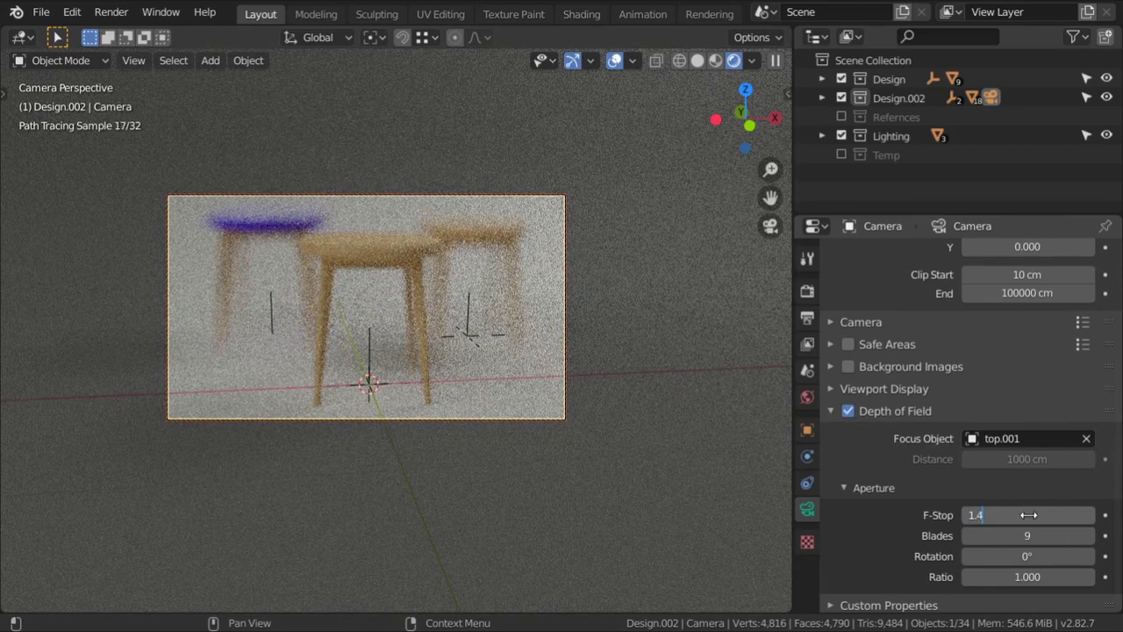
{"action": "key", "text": "Return"}
Step: Set the camera's F-Stop to 1.2 and return to solid shading
{"action": "left_click", "coordinate": [1030, 515]}
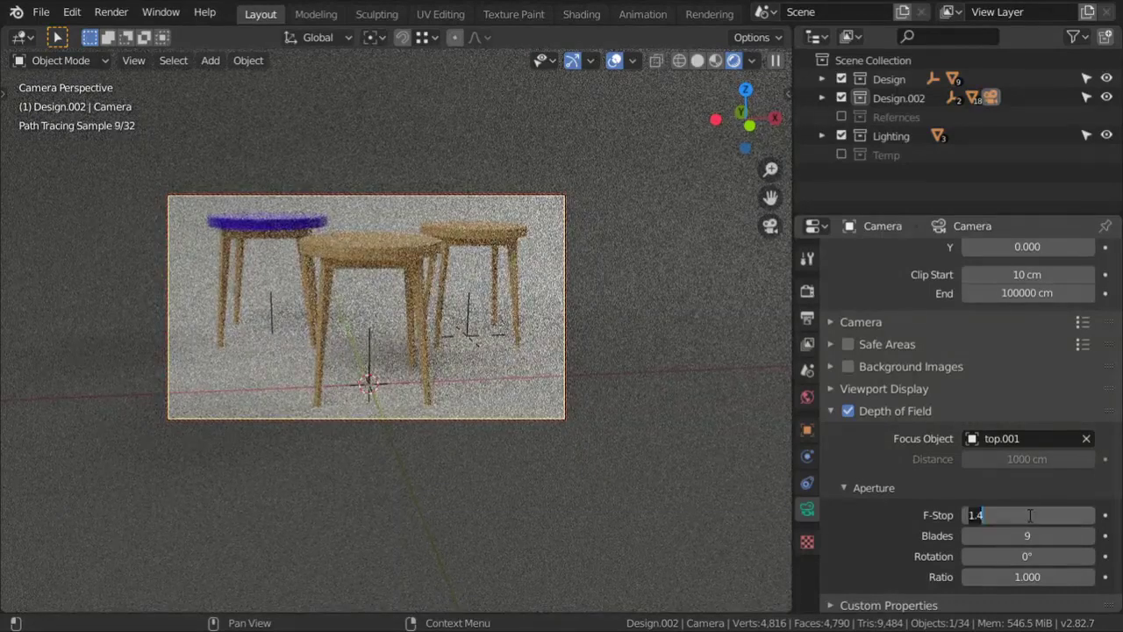
{"action": "key", "text": "Return"}
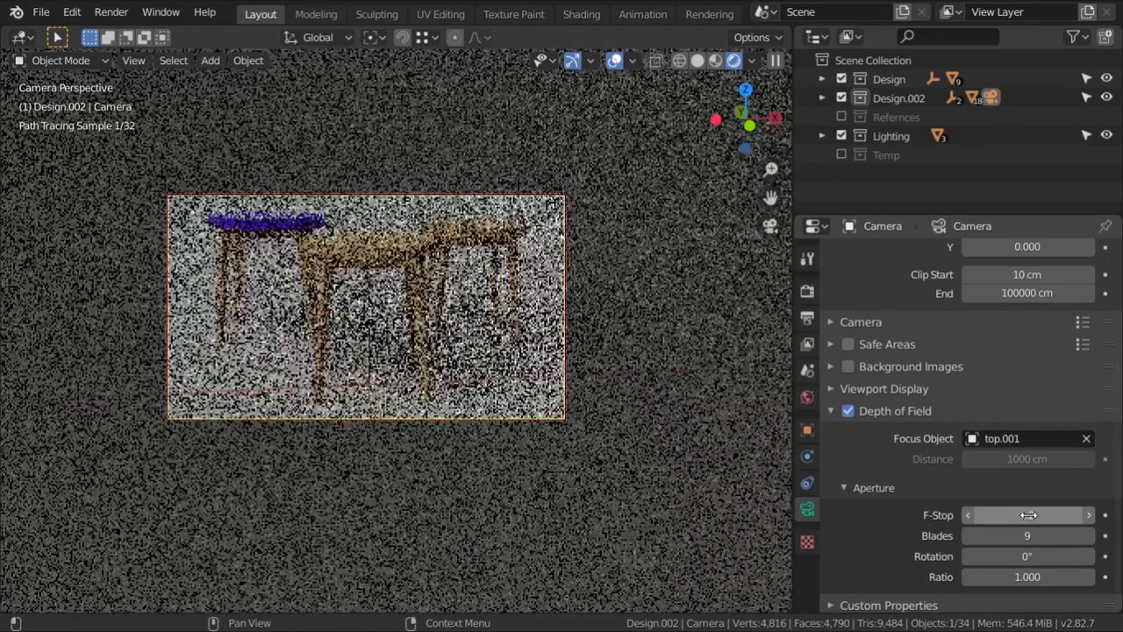
{"action": "left_click", "coordinate": [699, 60]}
Step: Duplicate the Design.002 collection, show the scene from the top, and collapse the copy in the outliner
{"action": "left_click", "coordinate": [886, 99]}
{"action": "right_click", "coordinate": [884, 105]}
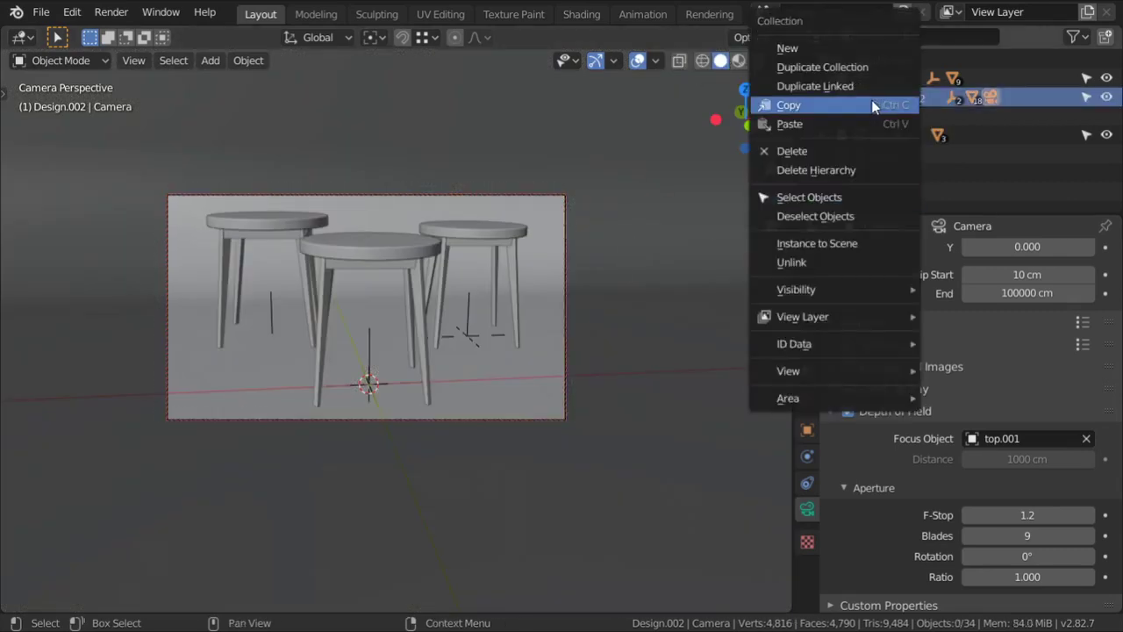
{"action": "left_click", "coordinate": [822, 67]}
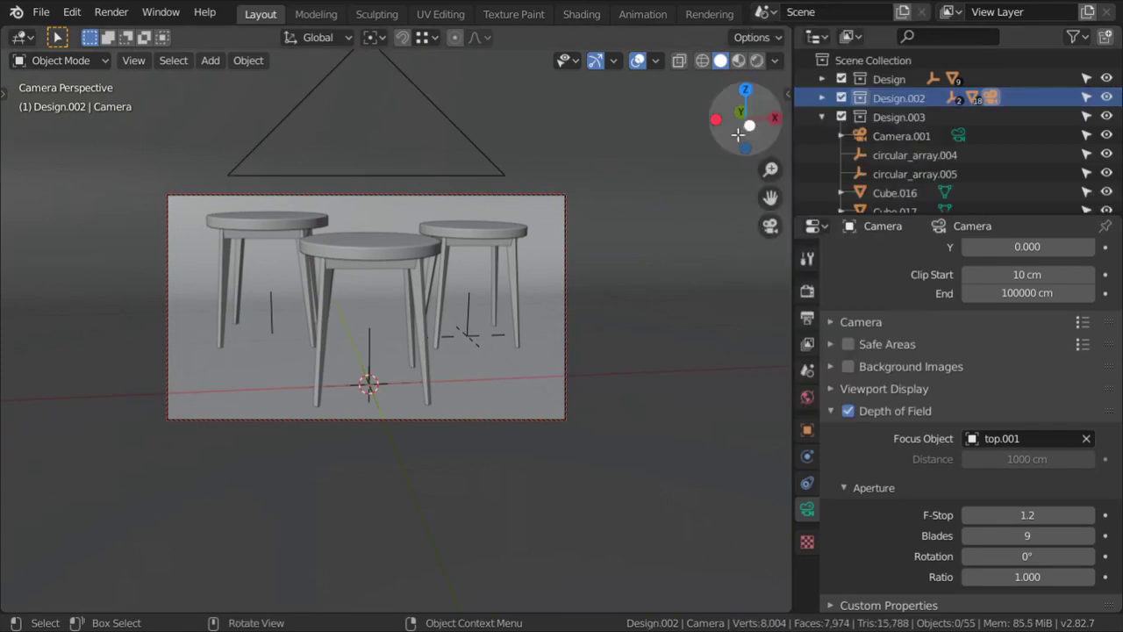
{"action": "key", "text": "KP_7"}
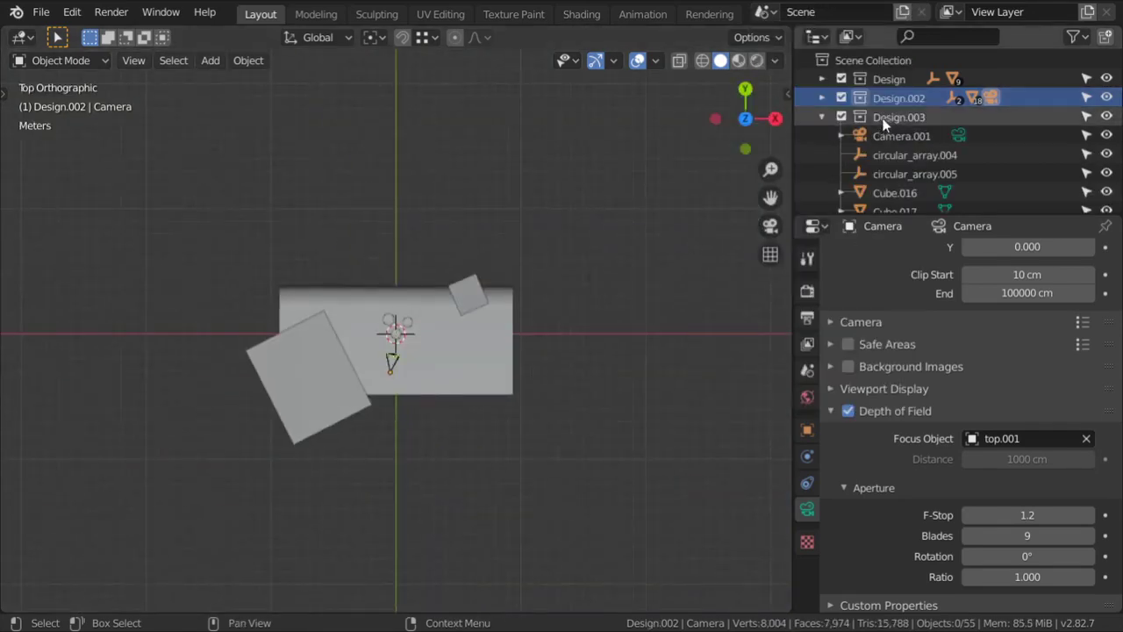
{"action": "left_click", "coordinate": [823, 116]}
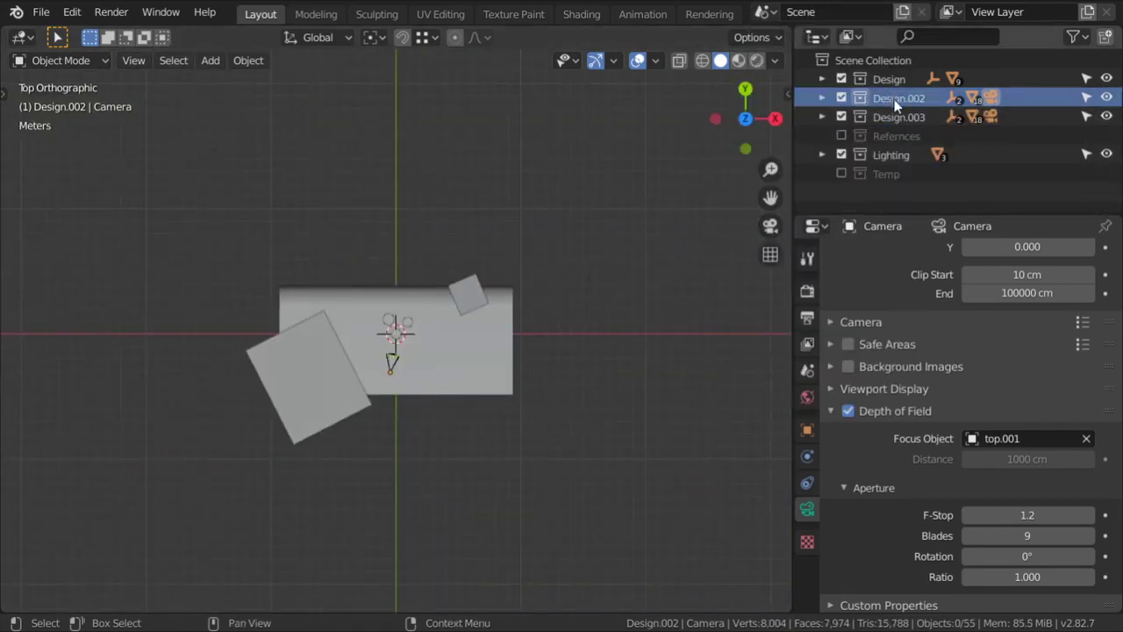
Step: Select all objects of the Design.003 collection
{"action": "left_click", "coordinate": [885, 117]}
{"action": "right_click", "coordinate": [895, 117]}
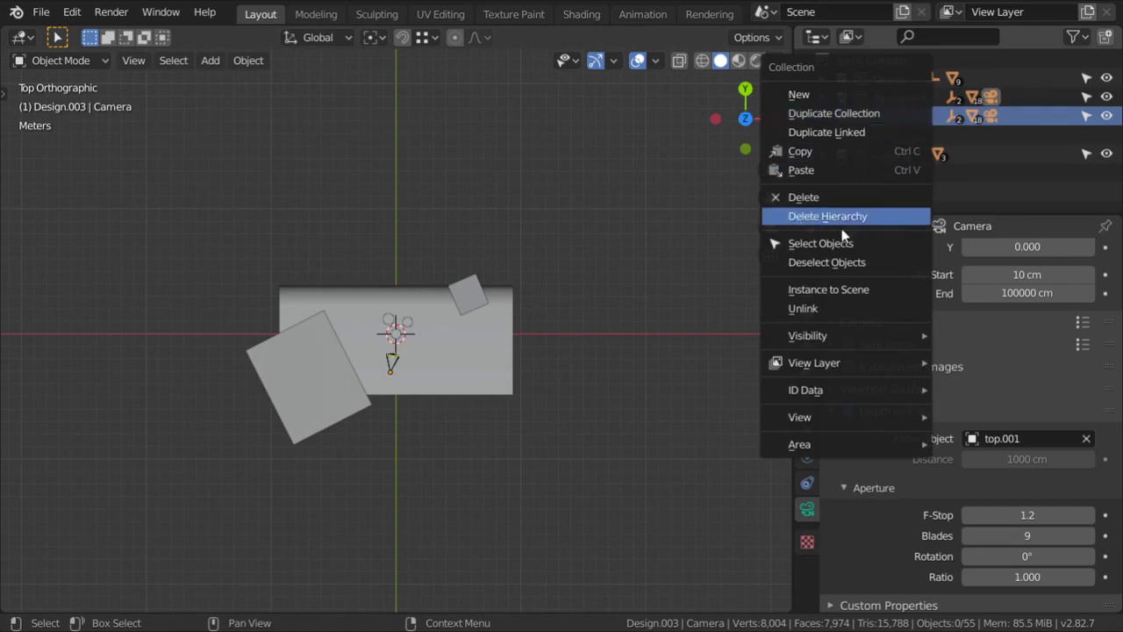
{"action": "left_click", "coordinate": [798, 243]}
{"action": "scroll", "coordinate": [428, 361], "scroll_direction": "up", "scroll_amount": 7}
{"action": "scroll", "coordinate": [428, 362], "scroll_direction": "up", "scroll_amount": 1}
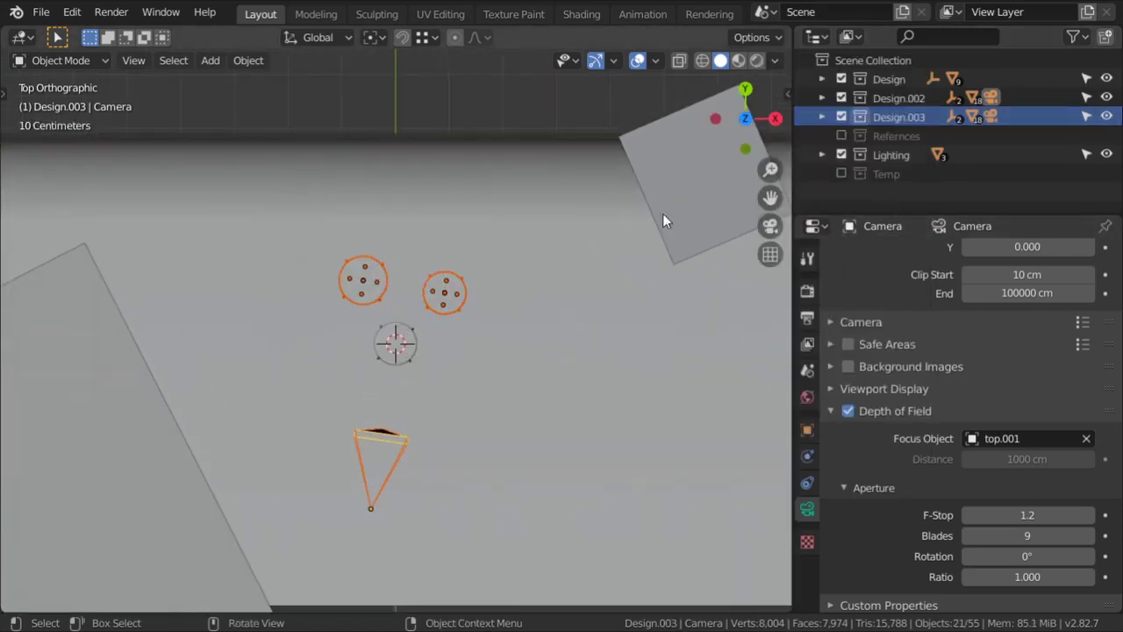
Step: Select all objects of the Design.002 collection and move them diagonally behind and to the right of the original stools
{"action": "left_click", "coordinate": [890, 98]}
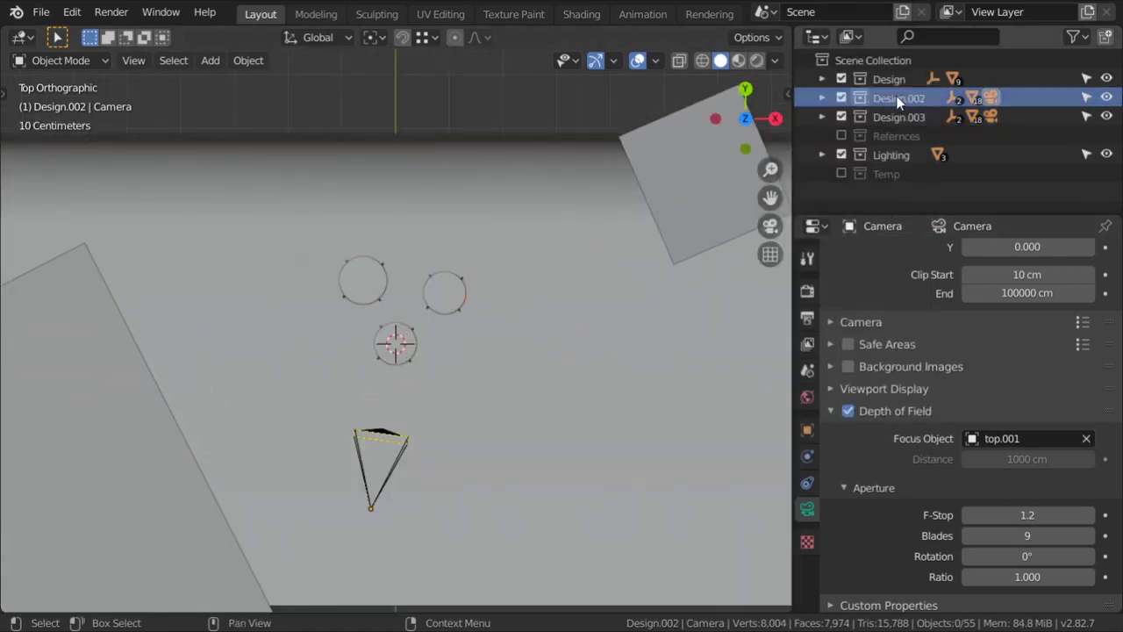
{"action": "right_click", "coordinate": [896, 96]}
{"action": "left_click", "coordinate": [837, 197]}
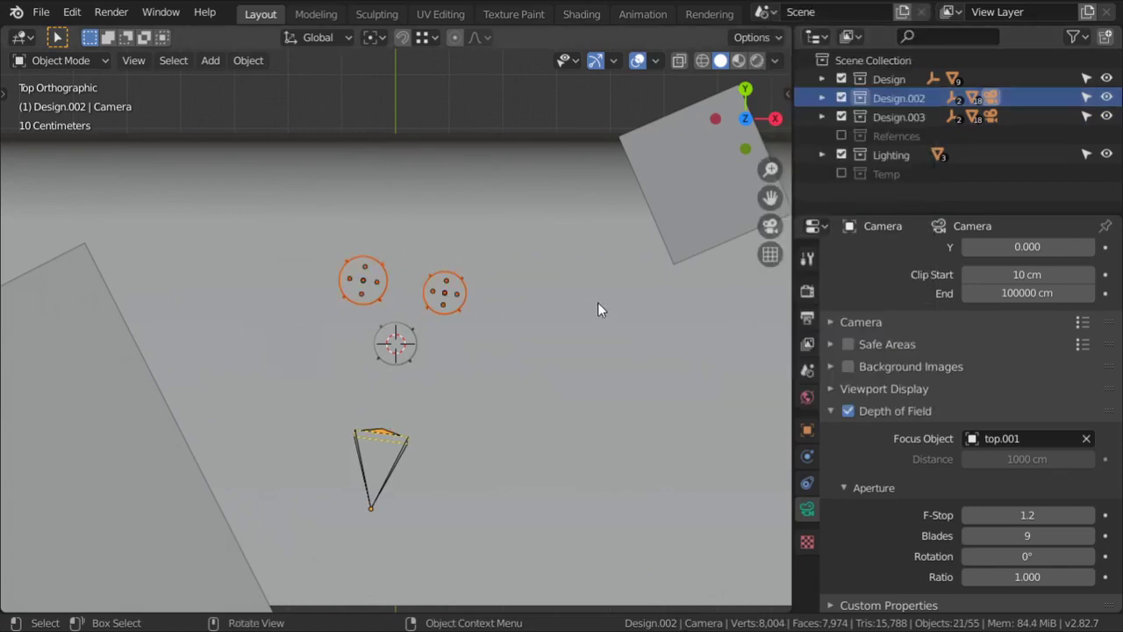
{"action": "key", "text": "g"}
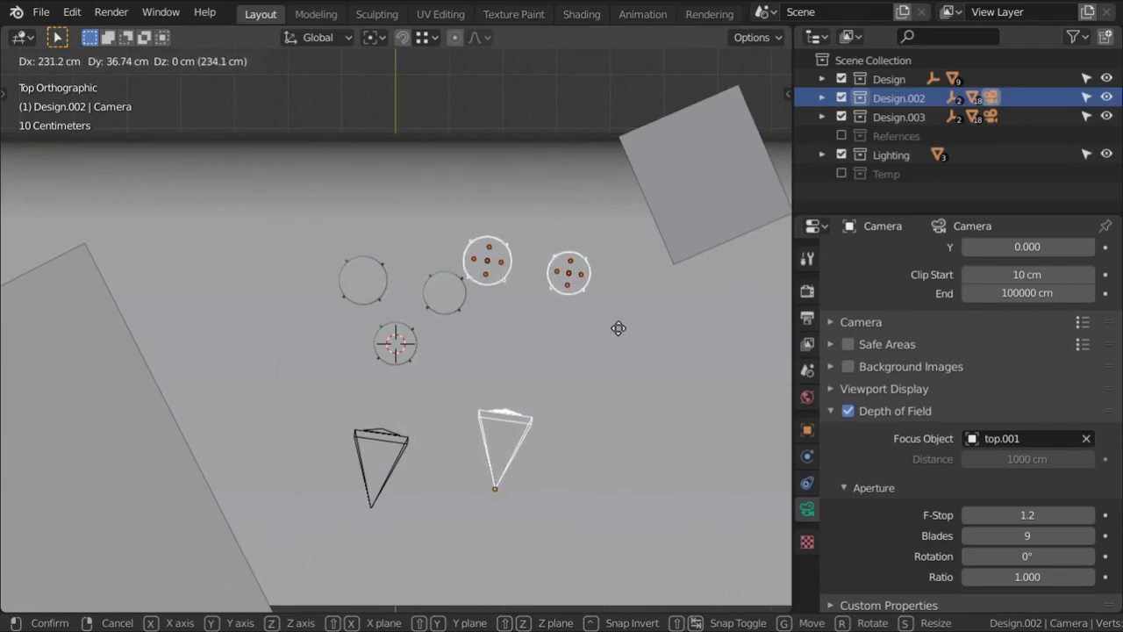
{"action": "left_click", "coordinate": [563, 302]}
Step: Delete the camera that was moved with the Design.002 stools and look through the remaining camera
{"action": "left_click", "coordinate": [464, 401]}
{"action": "left_click", "coordinate": [462, 391]}
{"action": "key", "text": "x"}
{"action": "left_click", "coordinate": [463, 390]}
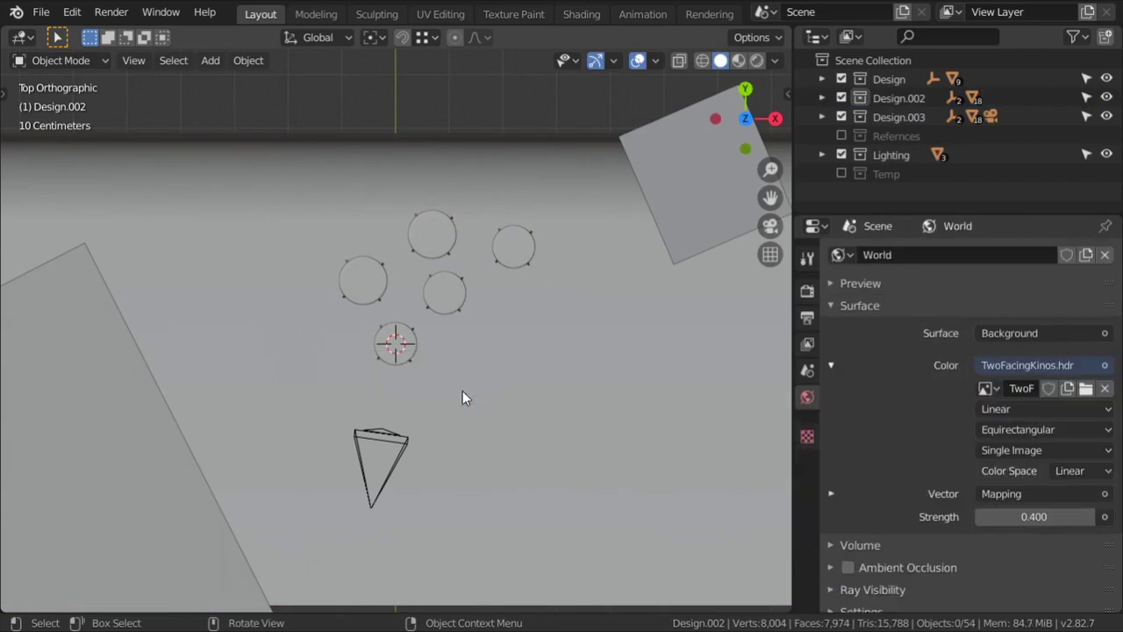
{"action": "key", "text": "KP_0"}
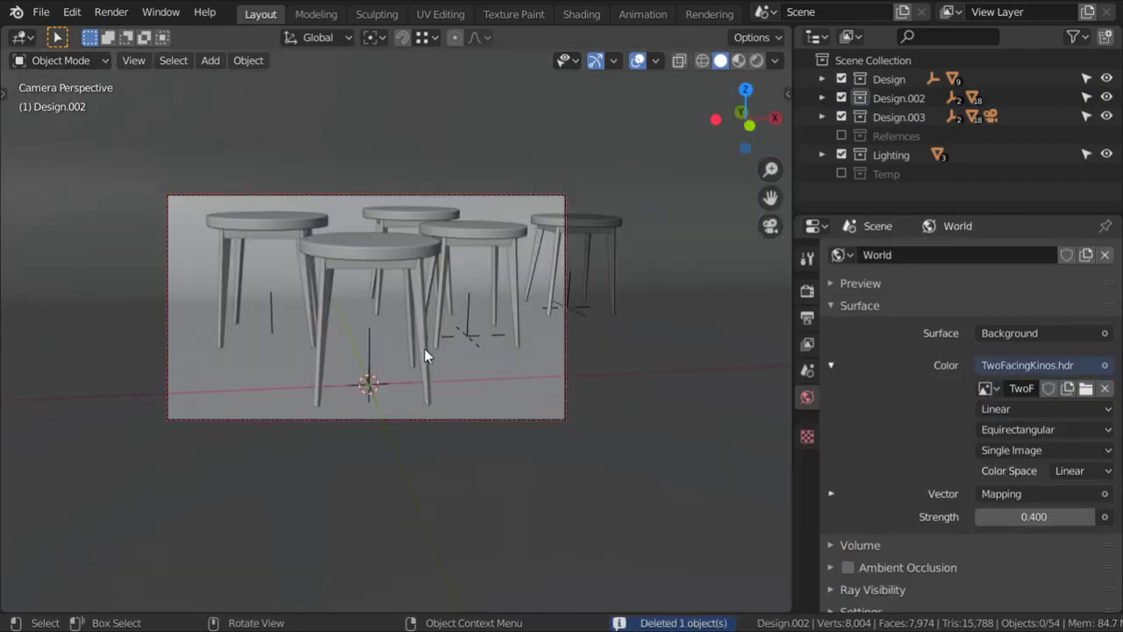
Step: Preview the rendered shading, then give the rear blue stool's seat its own copy of the plastic material with a red base color
{"action": "left_click", "coordinate": [753, 61]}
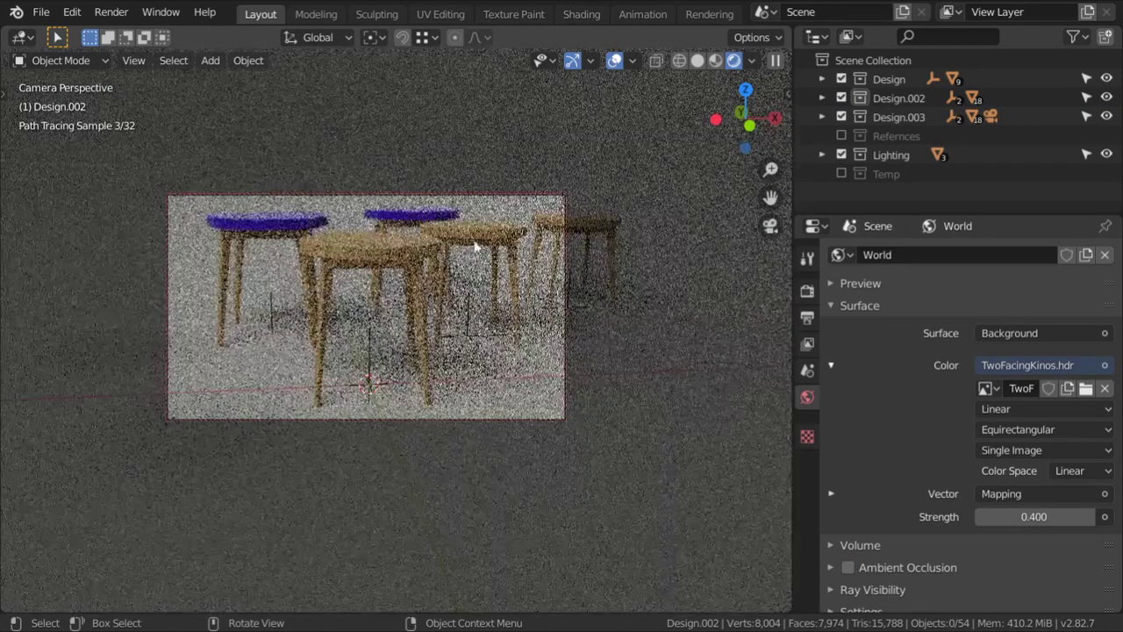
{"action": "left_click", "coordinate": [697, 62]}
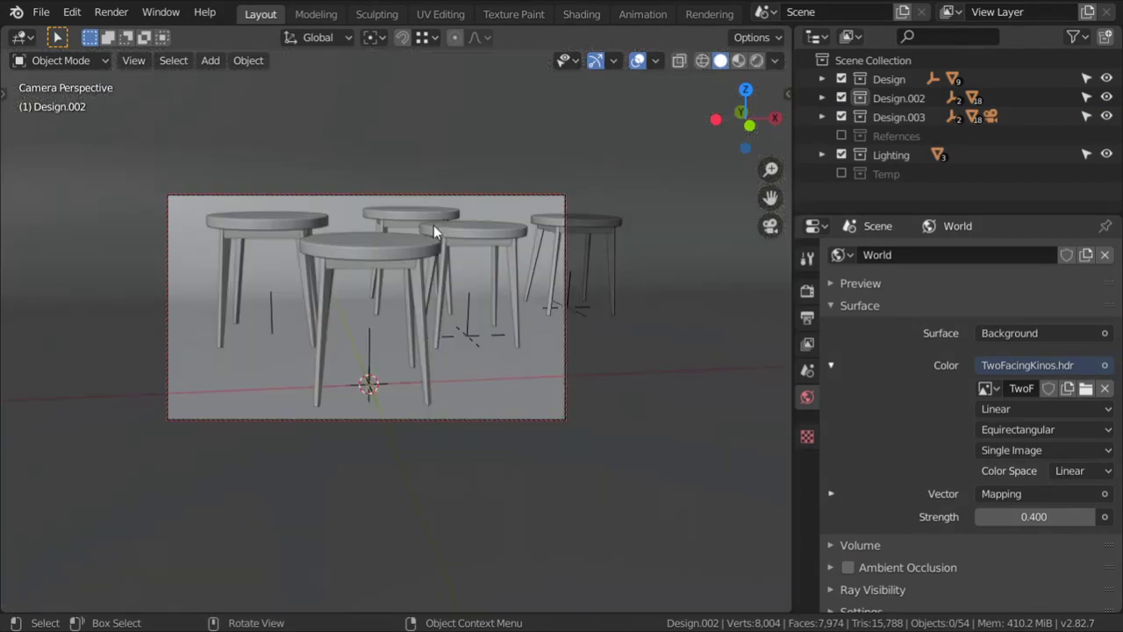
{"action": "left_click", "coordinate": [432, 214]}
{"action": "left_click", "coordinate": [807, 587]}
{"action": "left_click", "coordinate": [935, 318]}
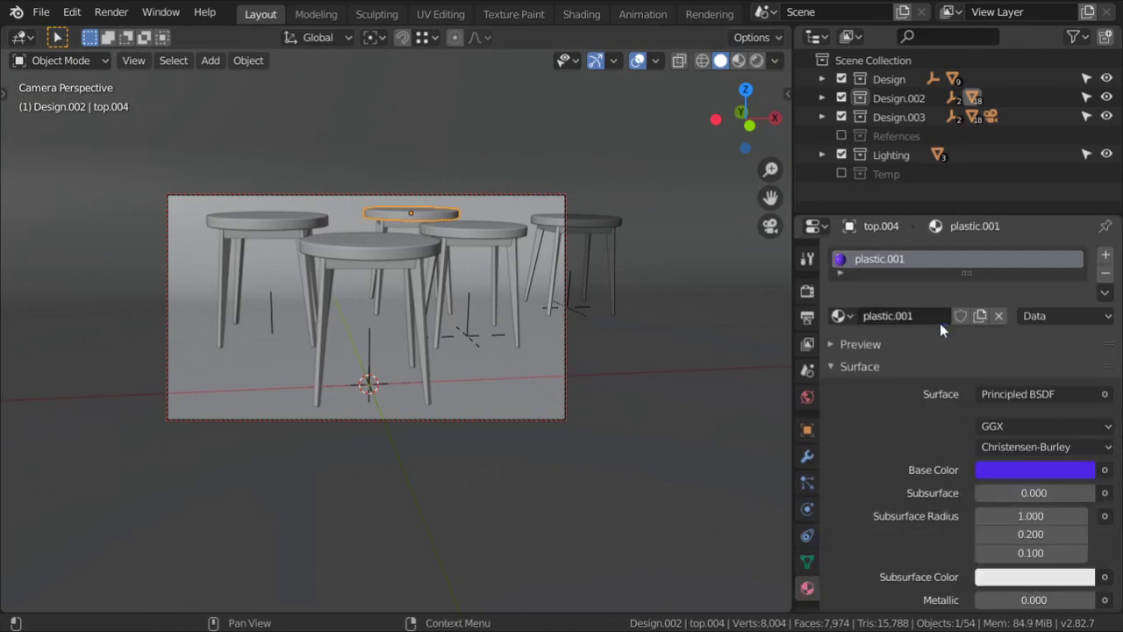
{"action": "left_click", "coordinate": [1032, 465]}
{"action": "mouse_move", "coordinate": [994, 275]}
{"action": "left_mouse_down"}
{"action": "mouse_move", "coordinate": [1033, 313]}
{"action": "mouse_move", "coordinate": [1032, 329]}
{"action": "mouse_move", "coordinate": [991, 337]}
{"action": "left_mouse_up"}
Step: Adjust the camera framing slightly, save the file, and render the image of the stools
{"action": "middle_click_drag", "start_coordinate": [545, 291], "coordinate": [532, 295]}
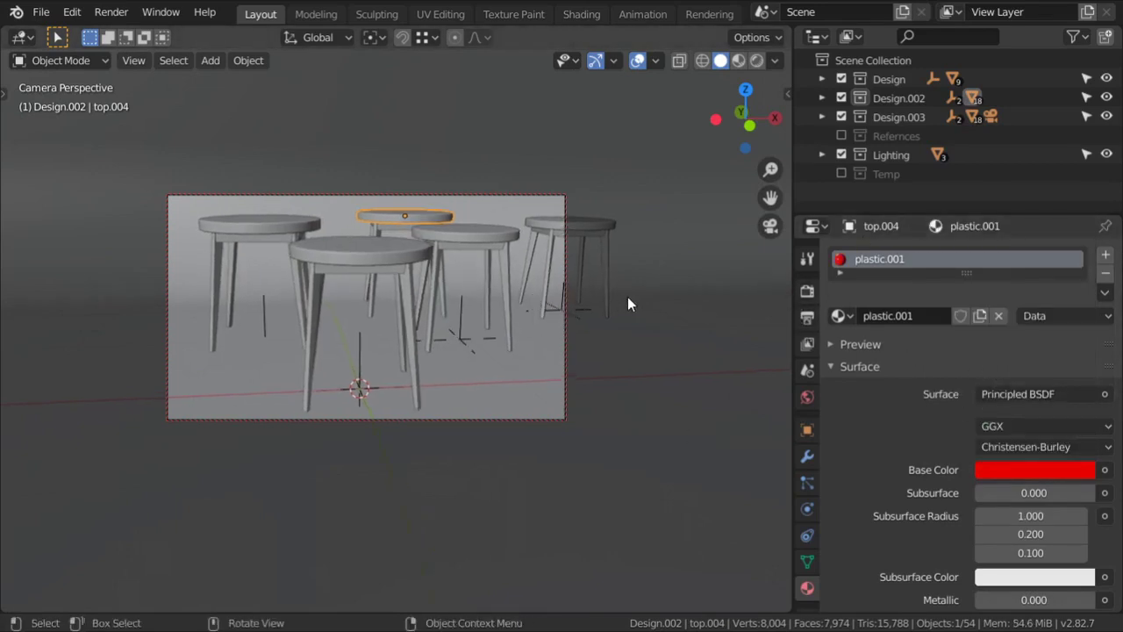
{"action": "left_click", "coordinate": [756, 61]}
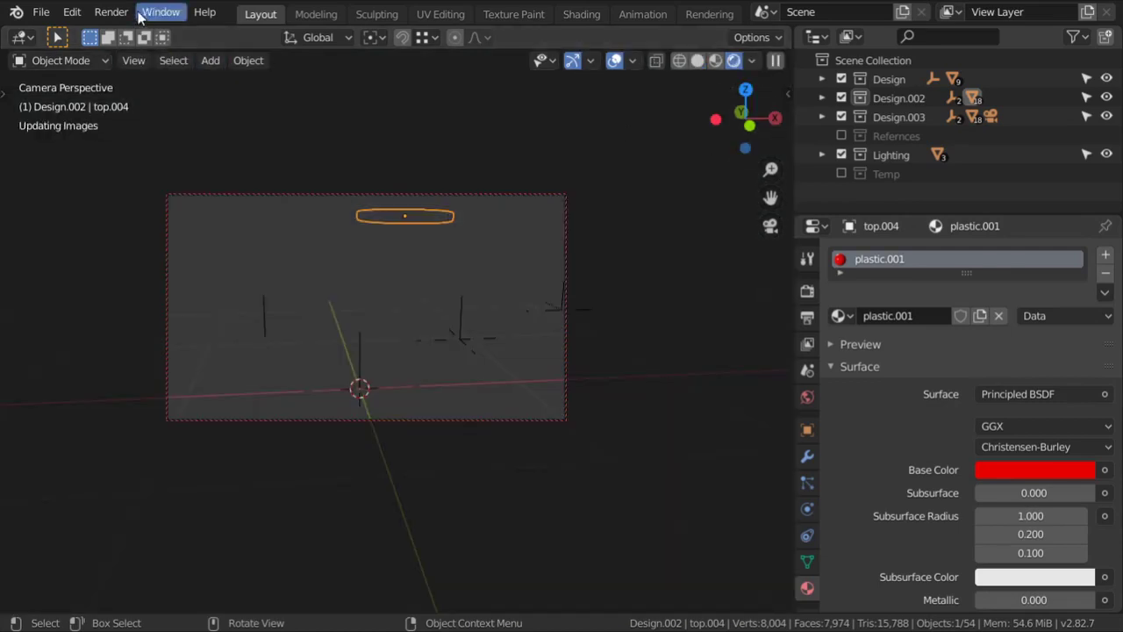
{"action": "key", "text": "ctrl+s"}
{"action": "left_click", "coordinate": [107, 13]}
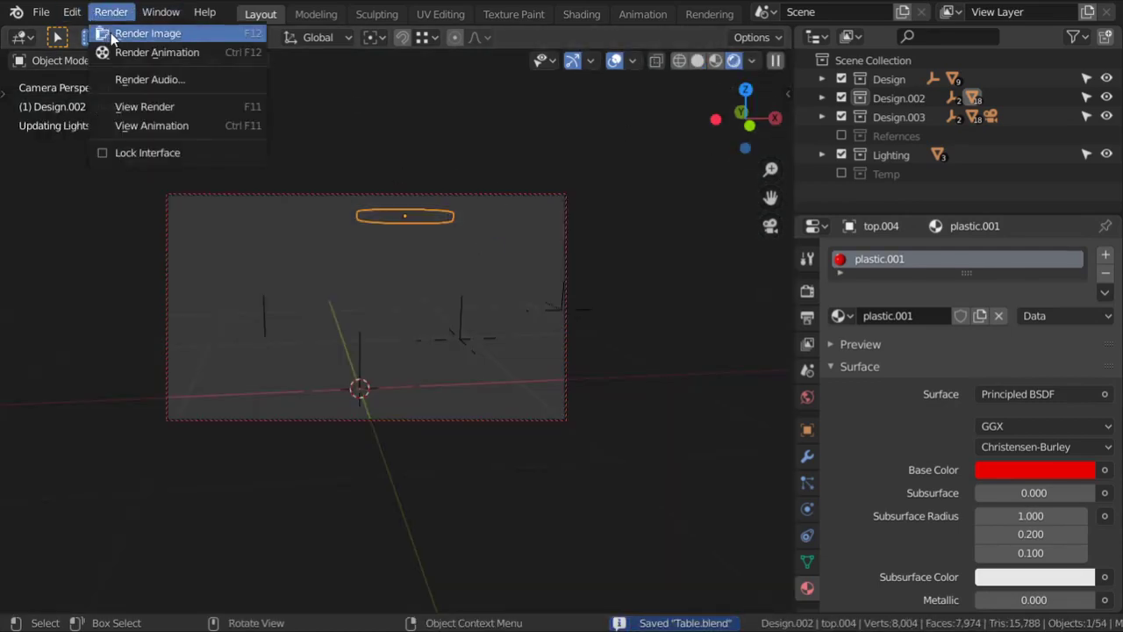
{"action": "left_click", "coordinate": [111, 33]}
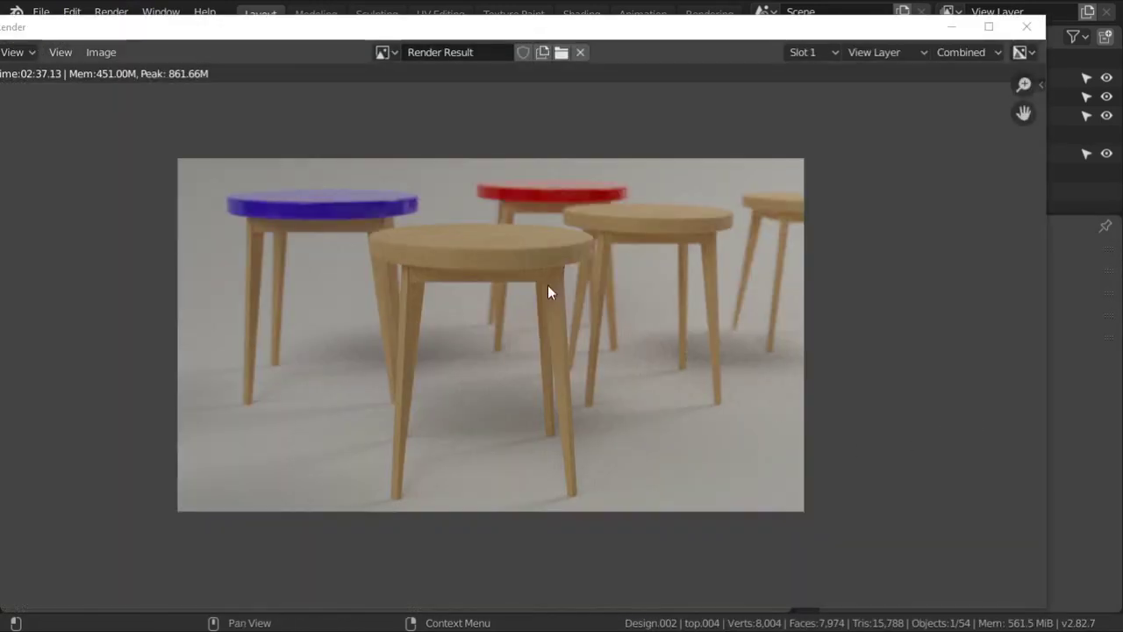
Step: Examine the finished render of the stools up close and close the render result
{"action": "mouse_move", "coordinate": [535, 34]}
{"action": "left_mouse_down"}
{"action": "mouse_move", "coordinate": [581, 20]}
{"action": "mouse_move", "coordinate": [532, 29]}
{"action": "left_mouse_up"}
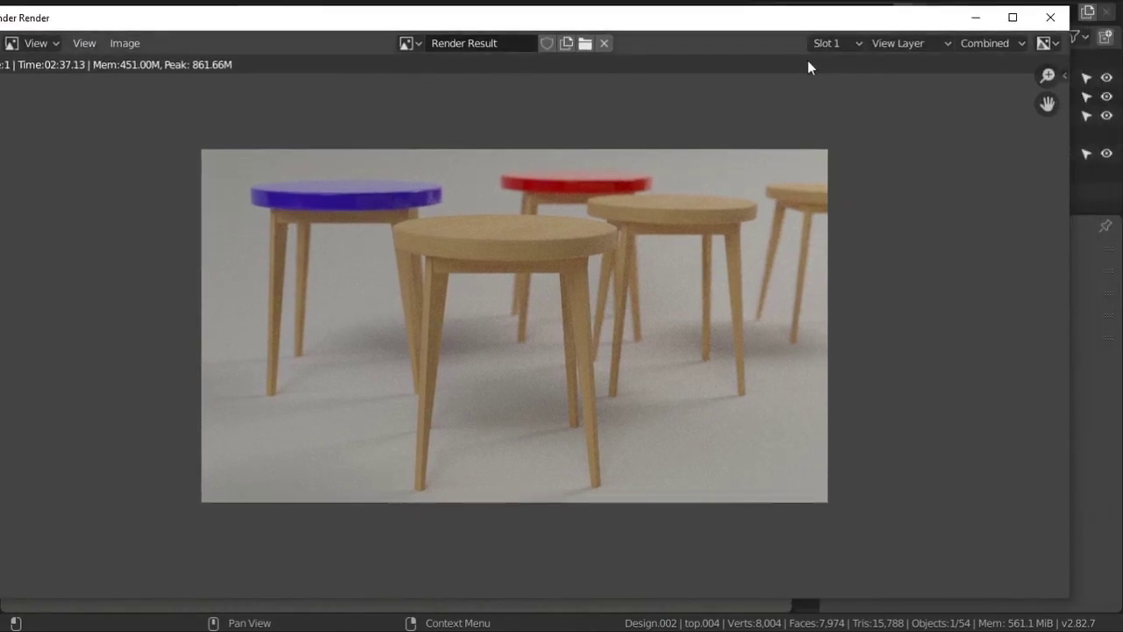
{"action": "scroll", "coordinate": [506, 349], "scroll_direction": "up", "scroll_amount": 2}
{"action": "scroll", "coordinate": [506, 350], "scroll_direction": "down", "scroll_amount": 1}
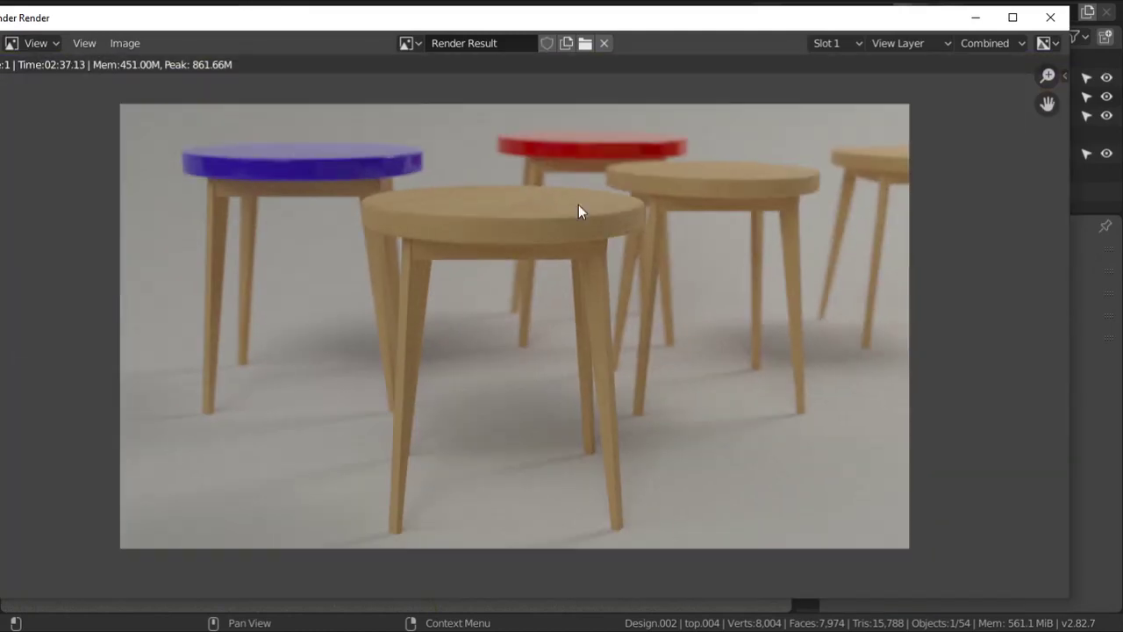
{"action": "left_click", "coordinate": [1050, 17]}
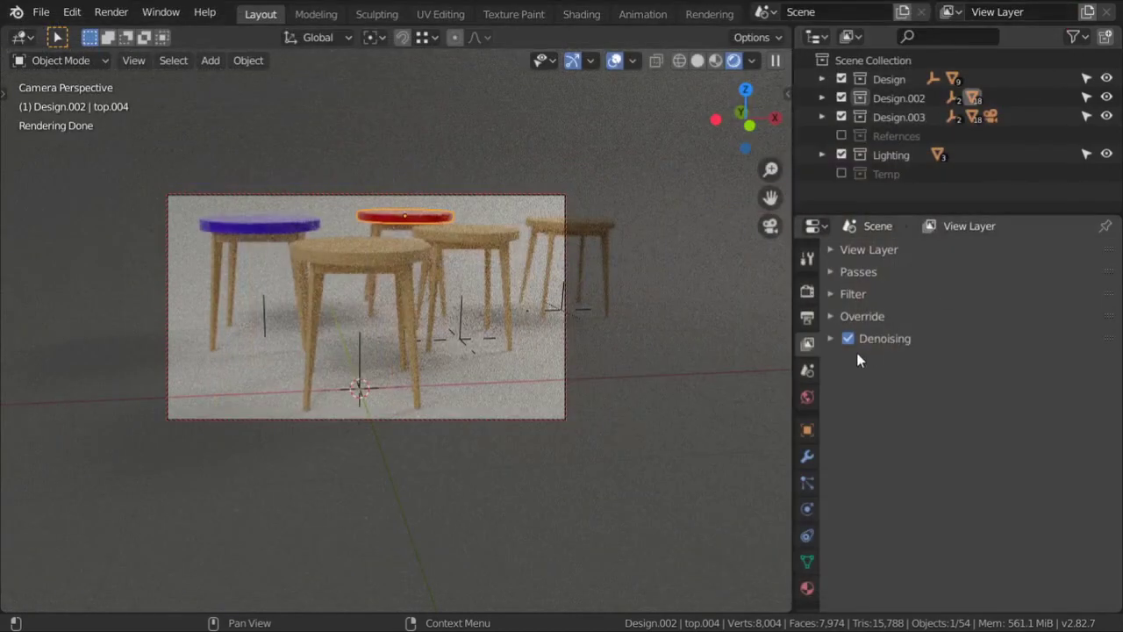
{"action": "left_click", "coordinate": [871, 338]}
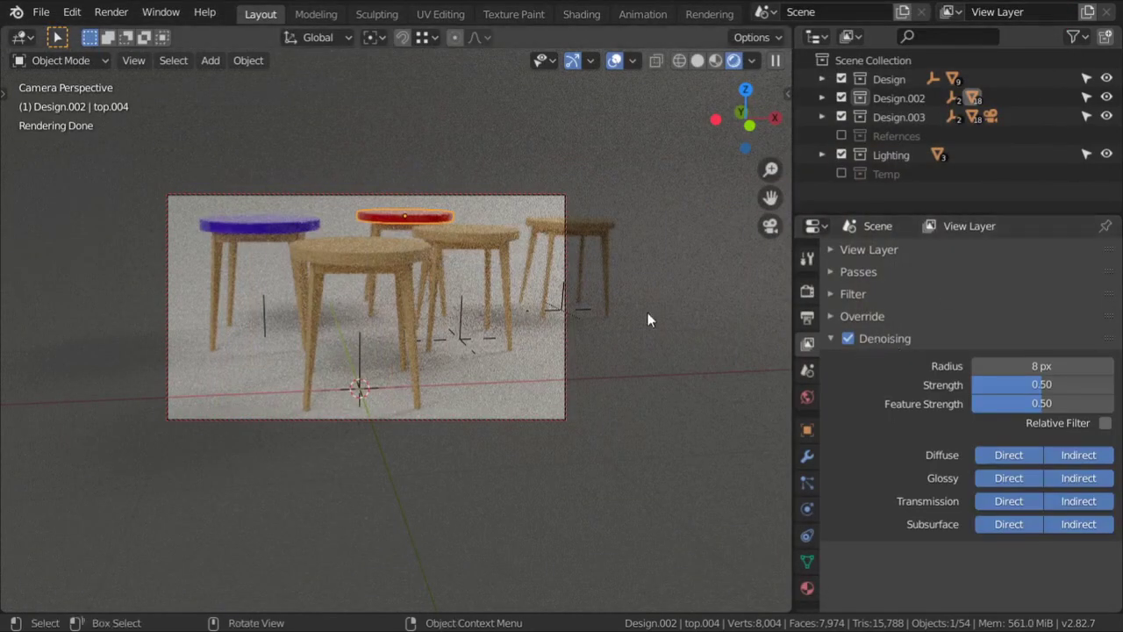
{"action": "left_click", "coordinate": [808, 291]}
{"action": "left_click", "coordinate": [1035, 314]}
{"action": "type", "text": "50"}
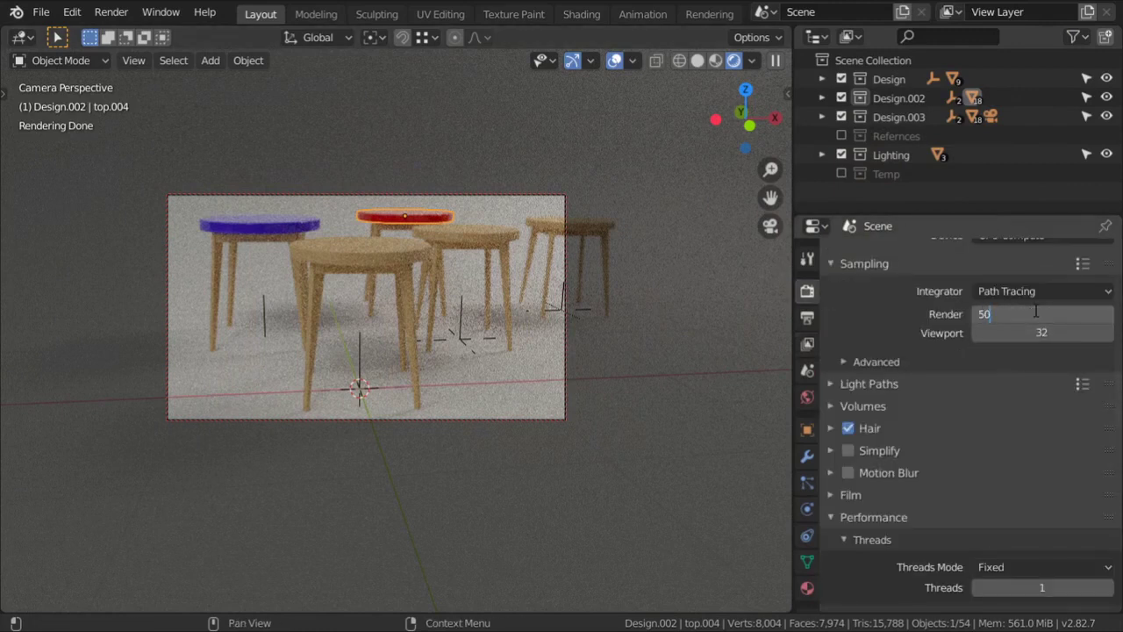
{"action": "type", "text": "0"}
{"action": "key", "text": "ctrl+a"}
{"action": "key", "text": "Escape"}
Step: Examine the scene's output settings and the view layer's passes and denoising options
{"action": "left_click", "coordinate": [807, 317]}
{"action": "scroll", "coordinate": [869, 421], "scroll_direction": "down", "scroll_amount": 3}
{"action": "scroll", "coordinate": [875, 351], "scroll_direction": "up", "scroll_amount": 3}
{"action": "left_click", "coordinate": [869, 251]}
{"action": "left_click", "coordinate": [869, 296]}
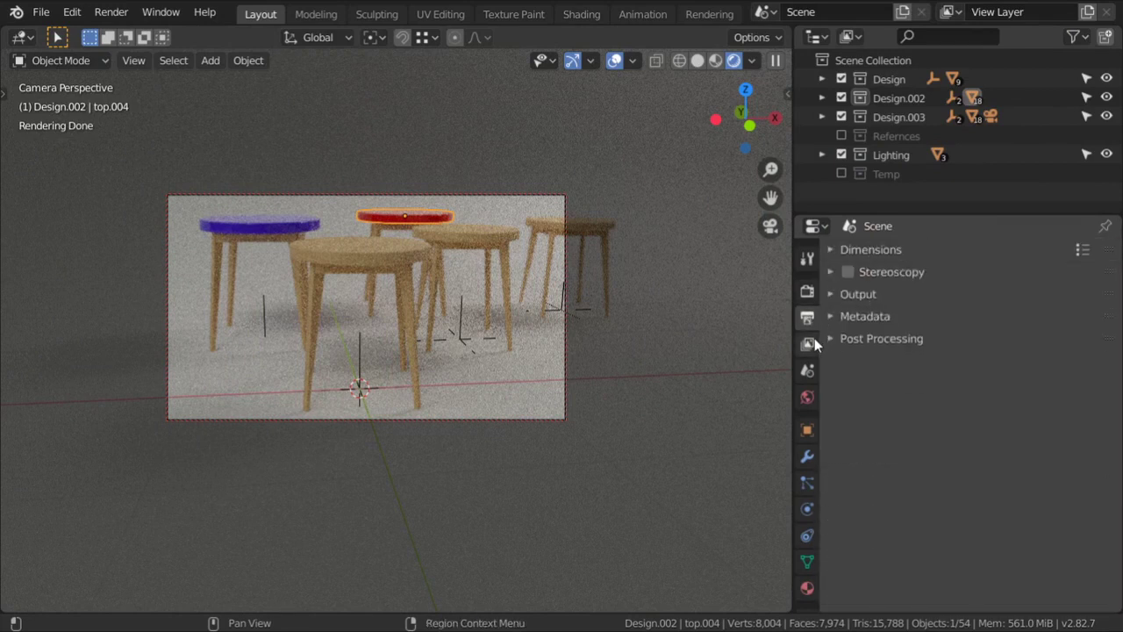
{"action": "left_click", "coordinate": [807, 343]}
{"action": "left_click", "coordinate": [860, 282]}
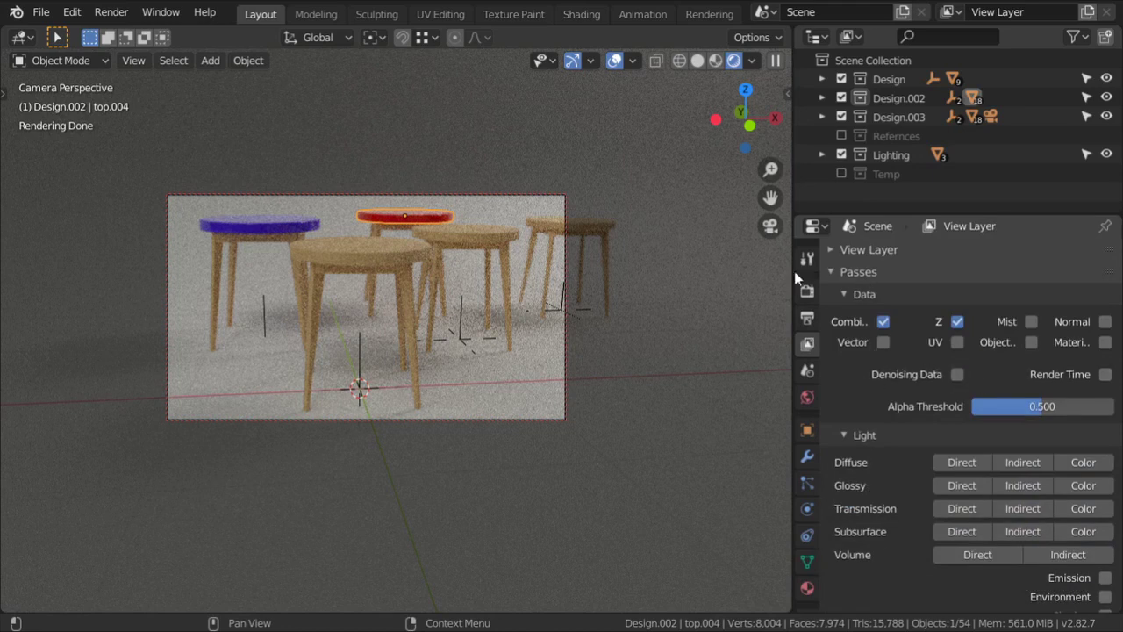
{"action": "left_click", "coordinate": [21, 37]}
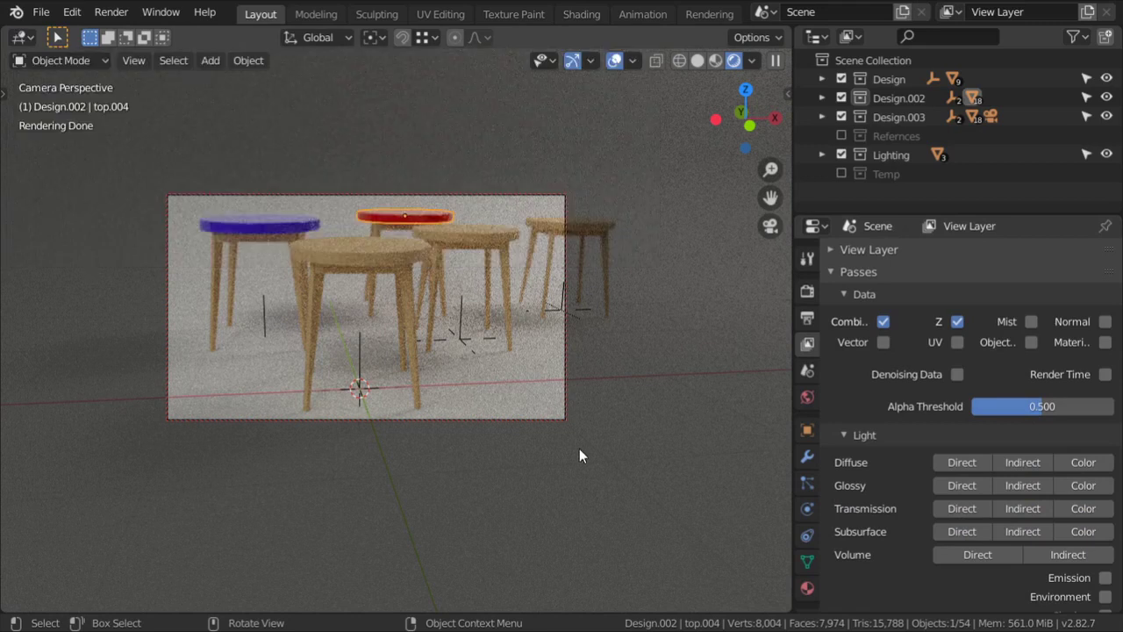
{"action": "left_click", "coordinate": [858, 271]}
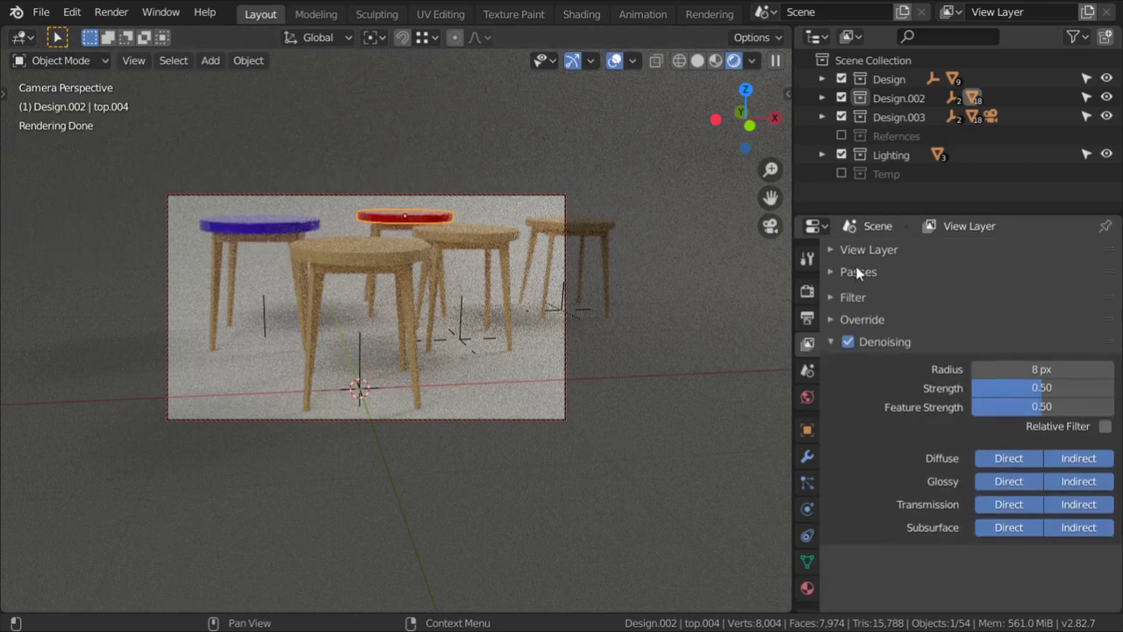
Step: Set the path tracing render samples to 500
{"action": "left_click", "coordinate": [807, 289]}
{"action": "double_click", "coordinate": [991, 313]}
{"action": "type", "text": "500"}
{"action": "key", "text": "Return"}
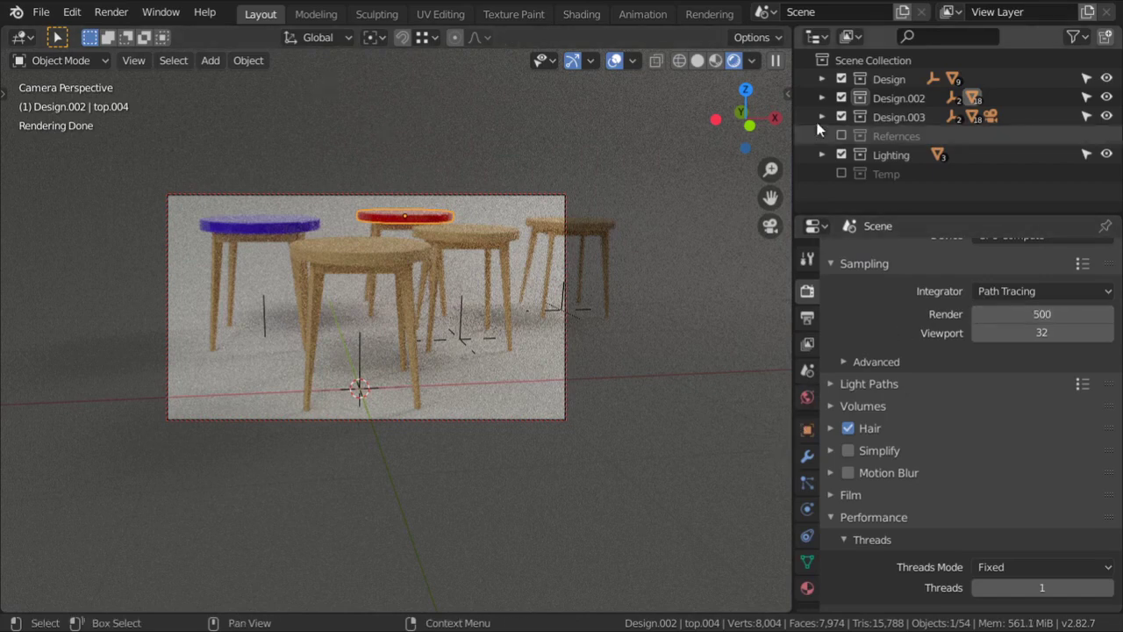
Step: Select the camera from the top view, set its depth of field F-Stop to 1.0, and render the image
{"action": "key", "text": "KP_7"}
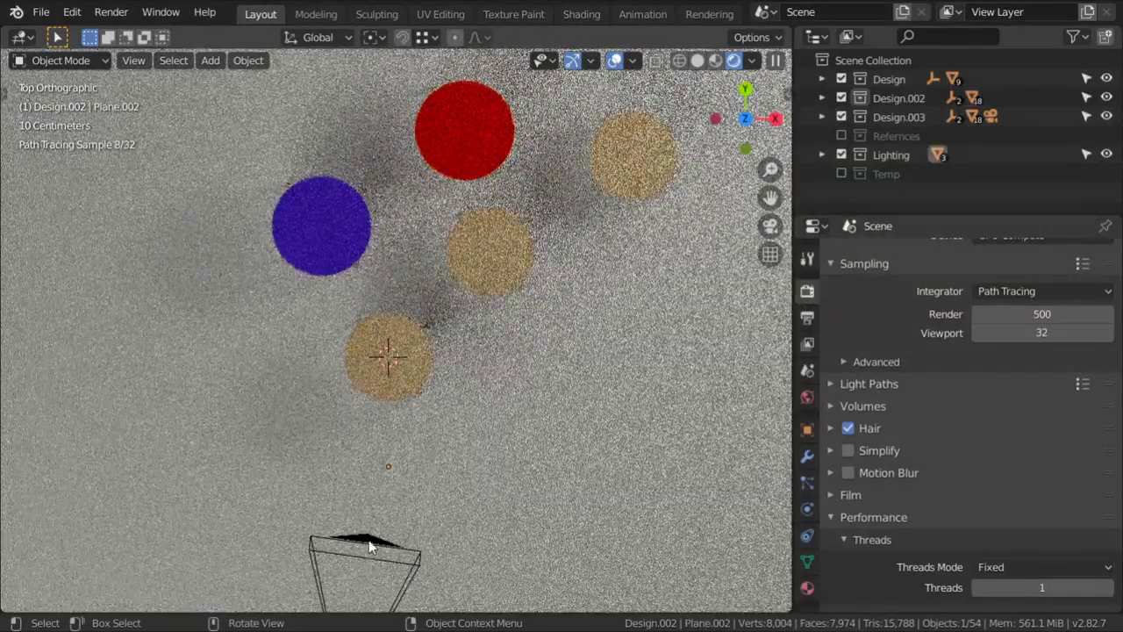
{"action": "left_click", "coordinate": [369, 542]}
{"action": "left_click", "coordinate": [807, 509]}
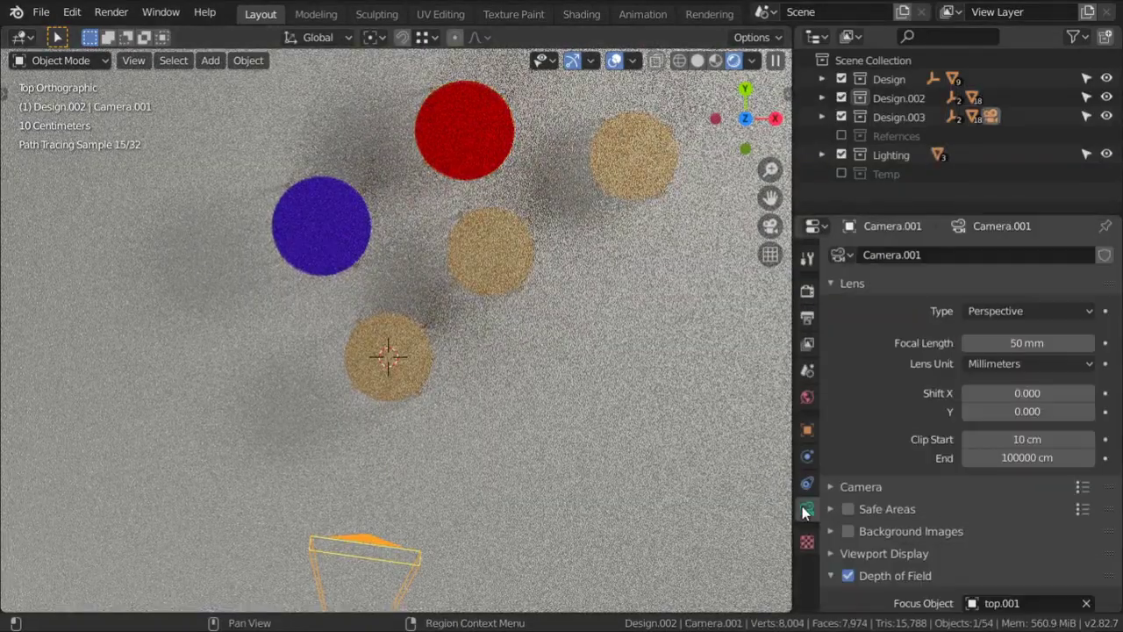
{"action": "scroll", "coordinate": [948, 501], "scroll_direction": "down", "scroll_amount": 4}
{"action": "scroll", "coordinate": [960, 508], "scroll_direction": "down", "scroll_amount": 1}
{"action": "left_click", "coordinate": [1039, 512]}
{"action": "type", "text": "1"}
{"action": "key", "text": "Return"}
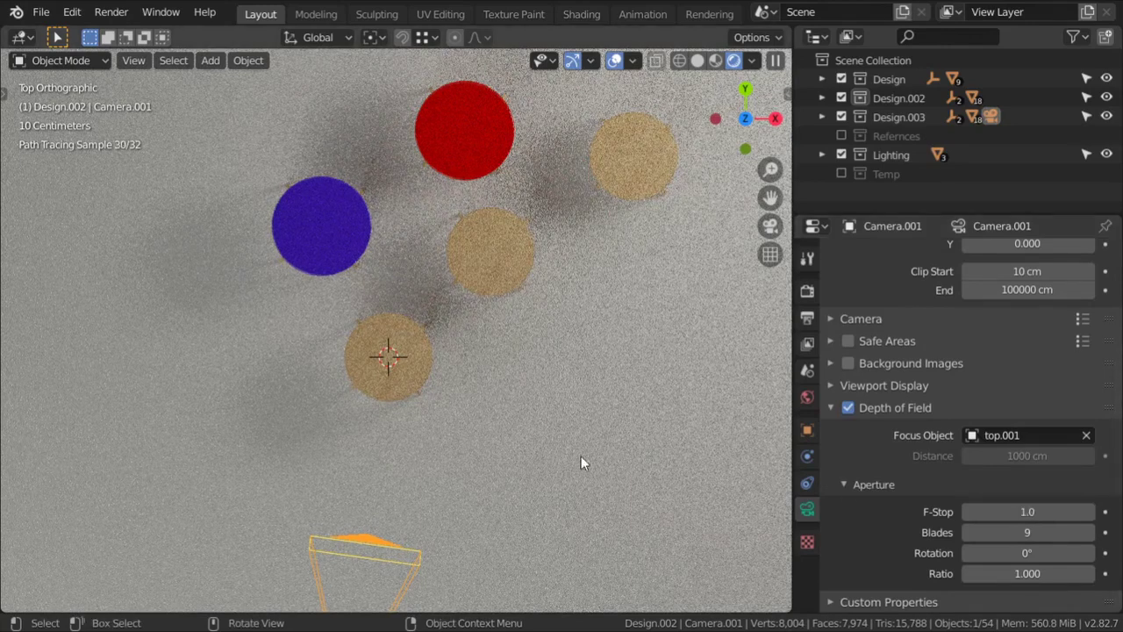
{"action": "key", "text": "F12"}
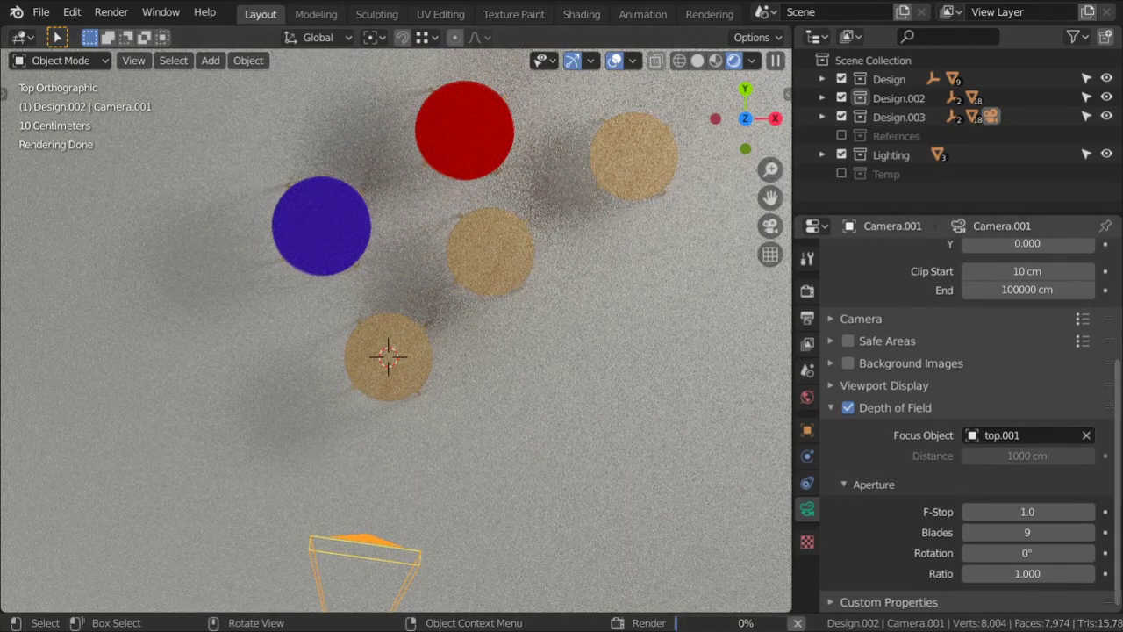